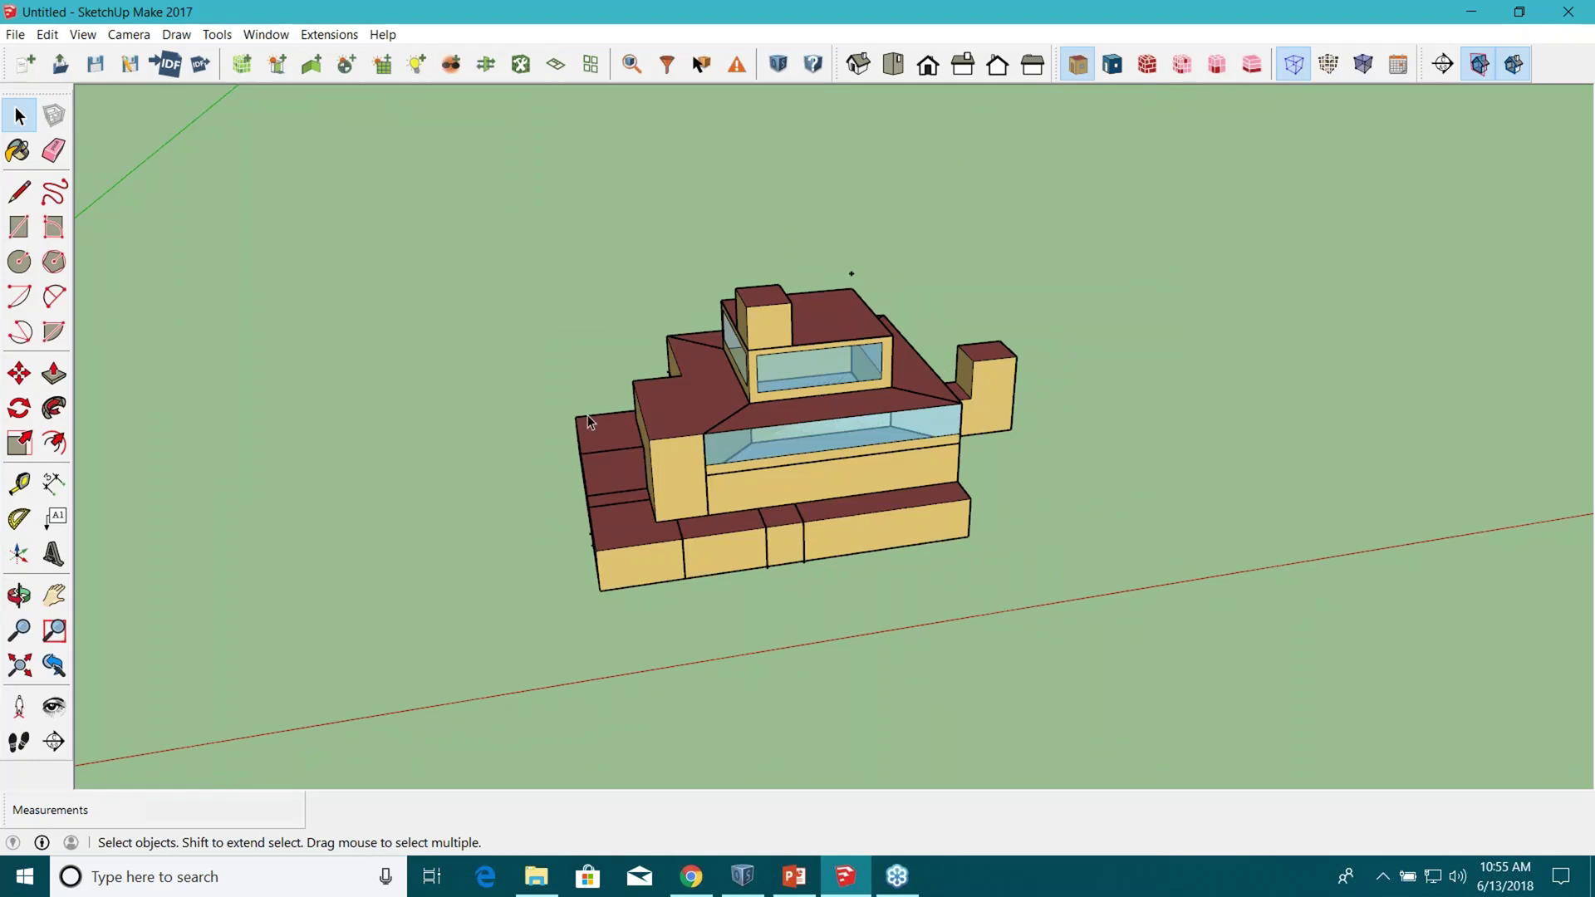
Check the model's thermal zones and their names in the OpenStudio Inspector, then close it.
click(630, 64)
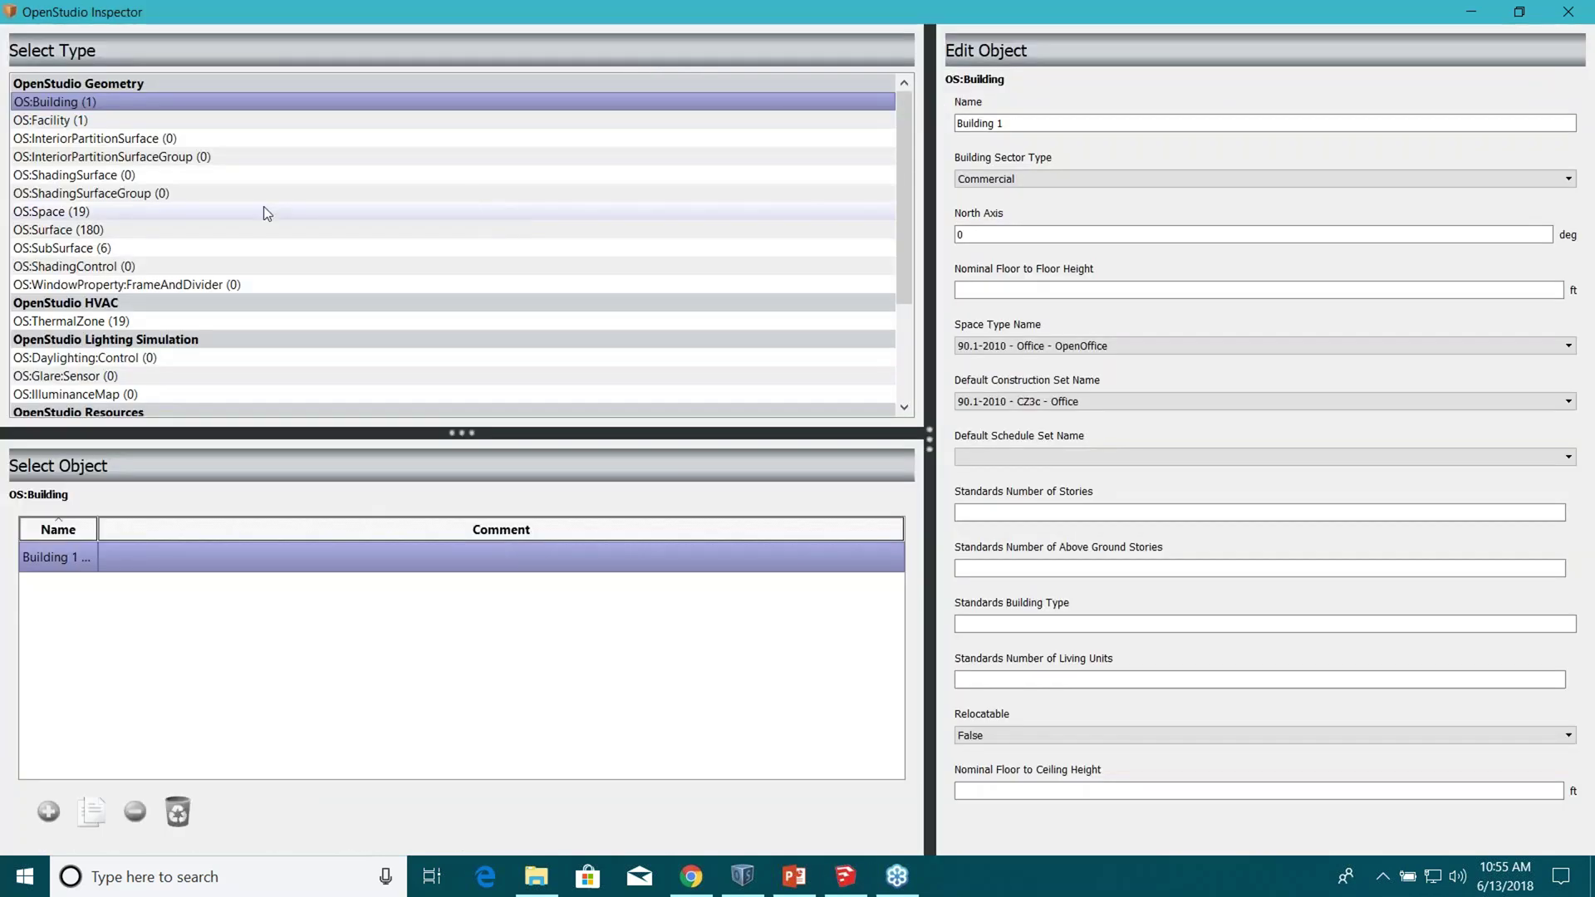
click(88, 324)
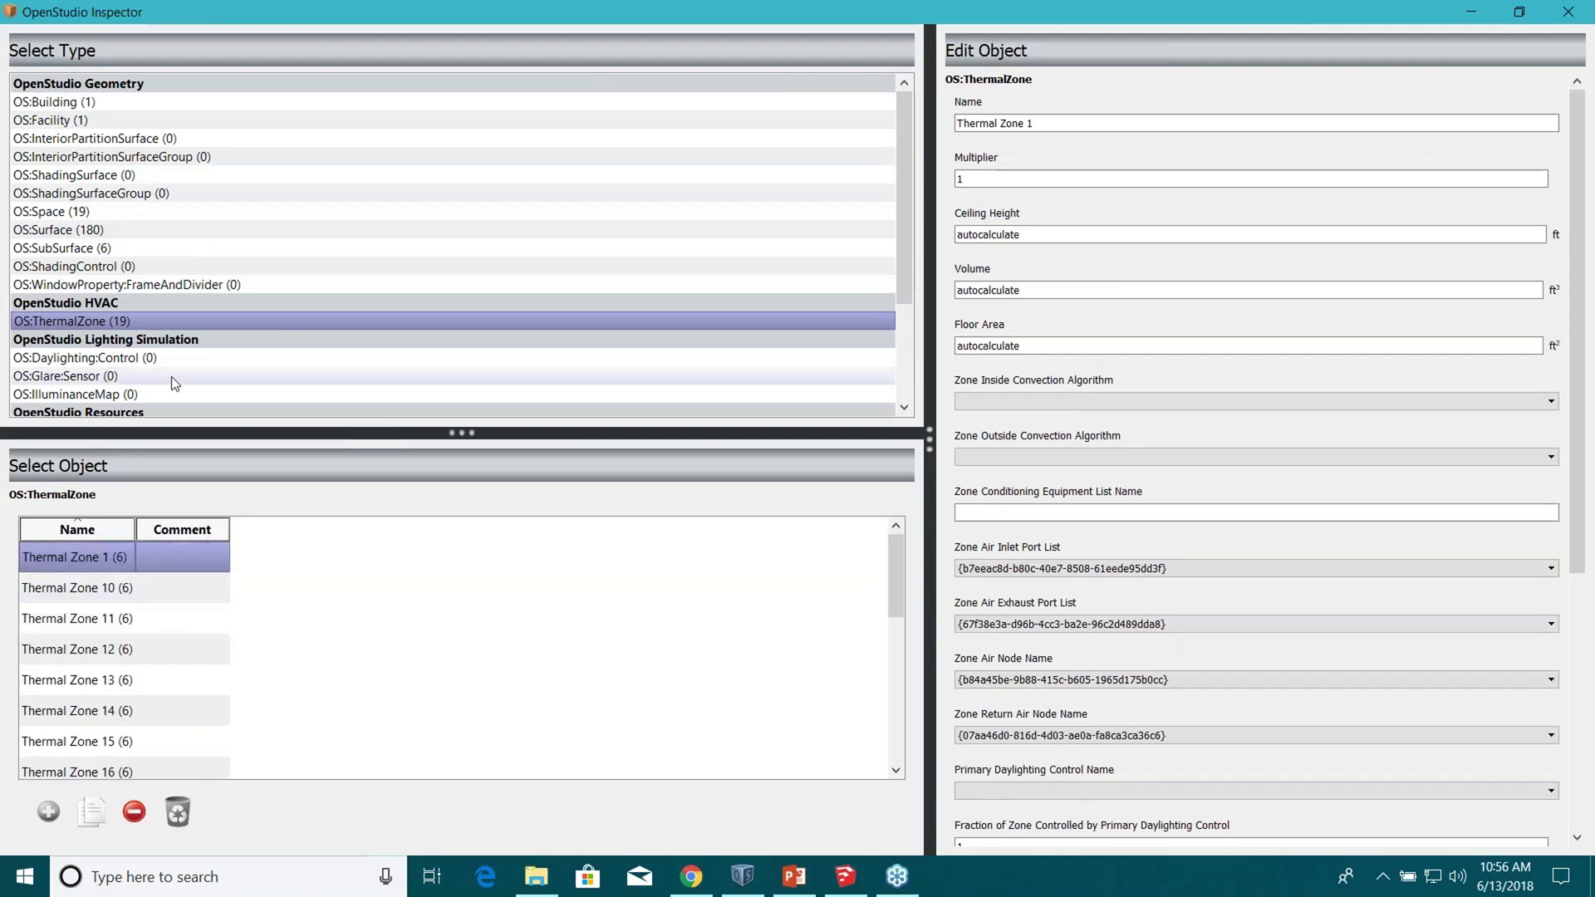
click(1568, 12)
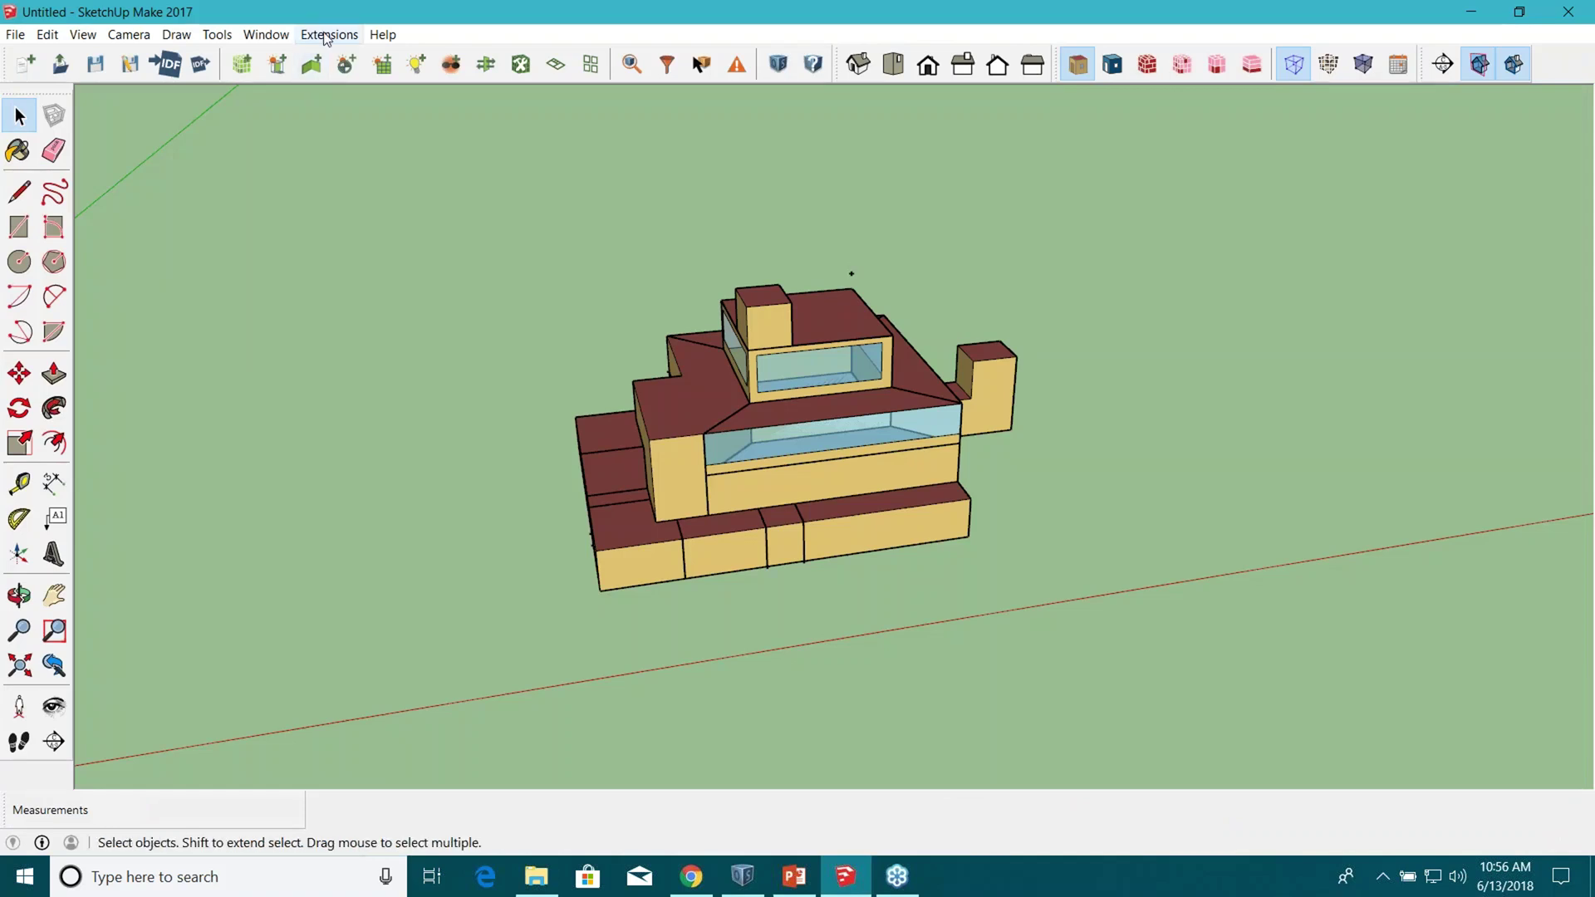
Run the OpenStudio user script Rename Thermal Zones Based On Space Names on the model.
click(327, 35)
mouse_move(358, 82)
mouse_move(560, 102)
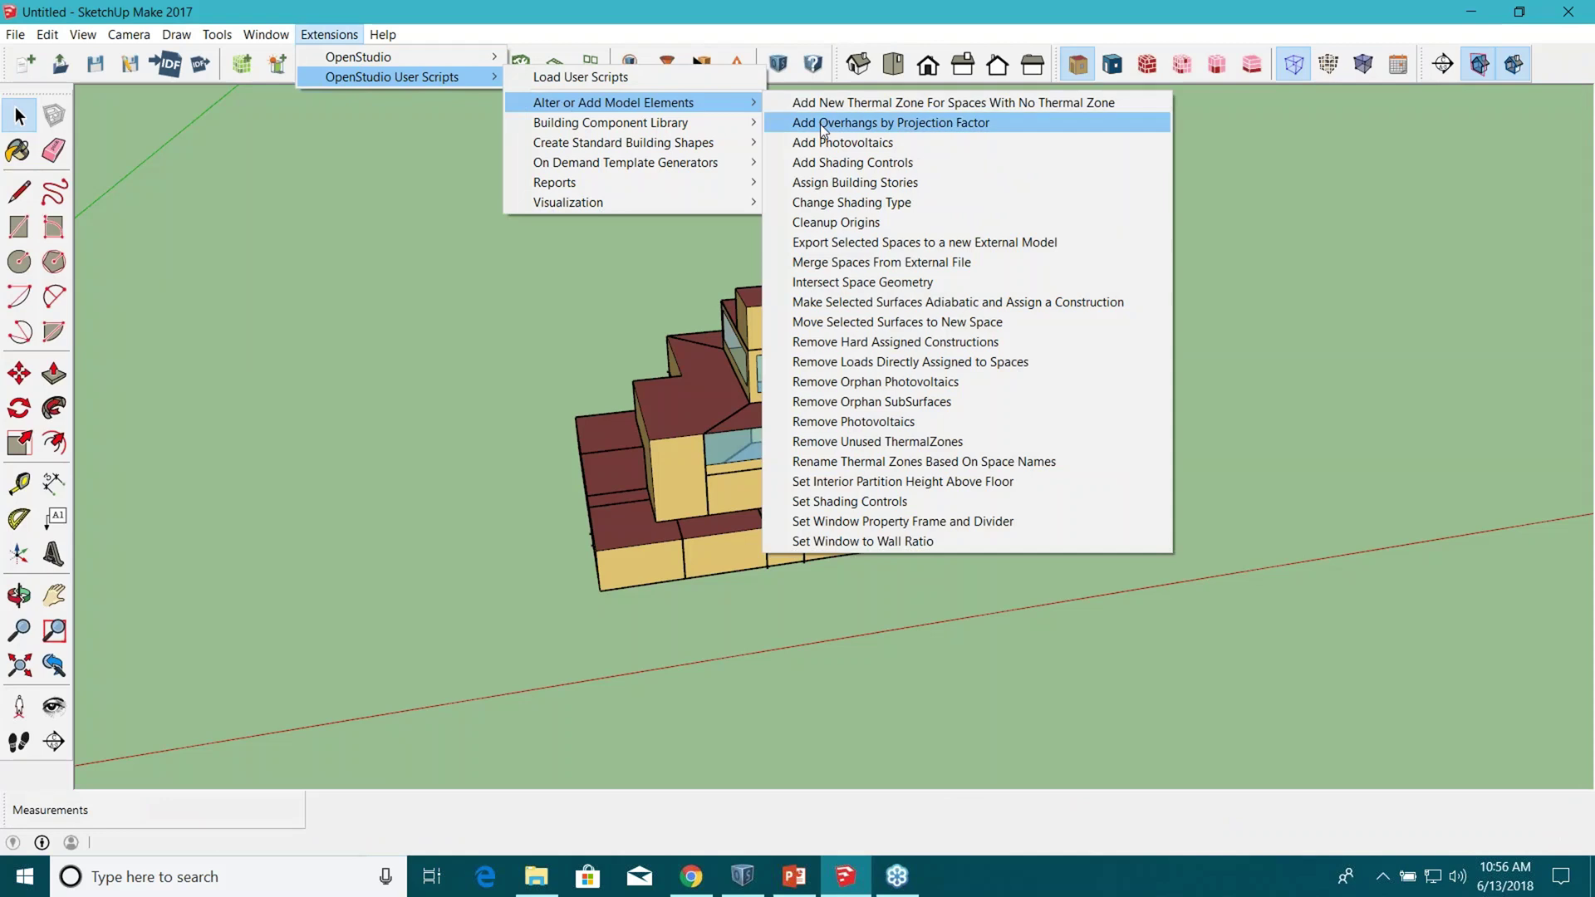
click(929, 463)
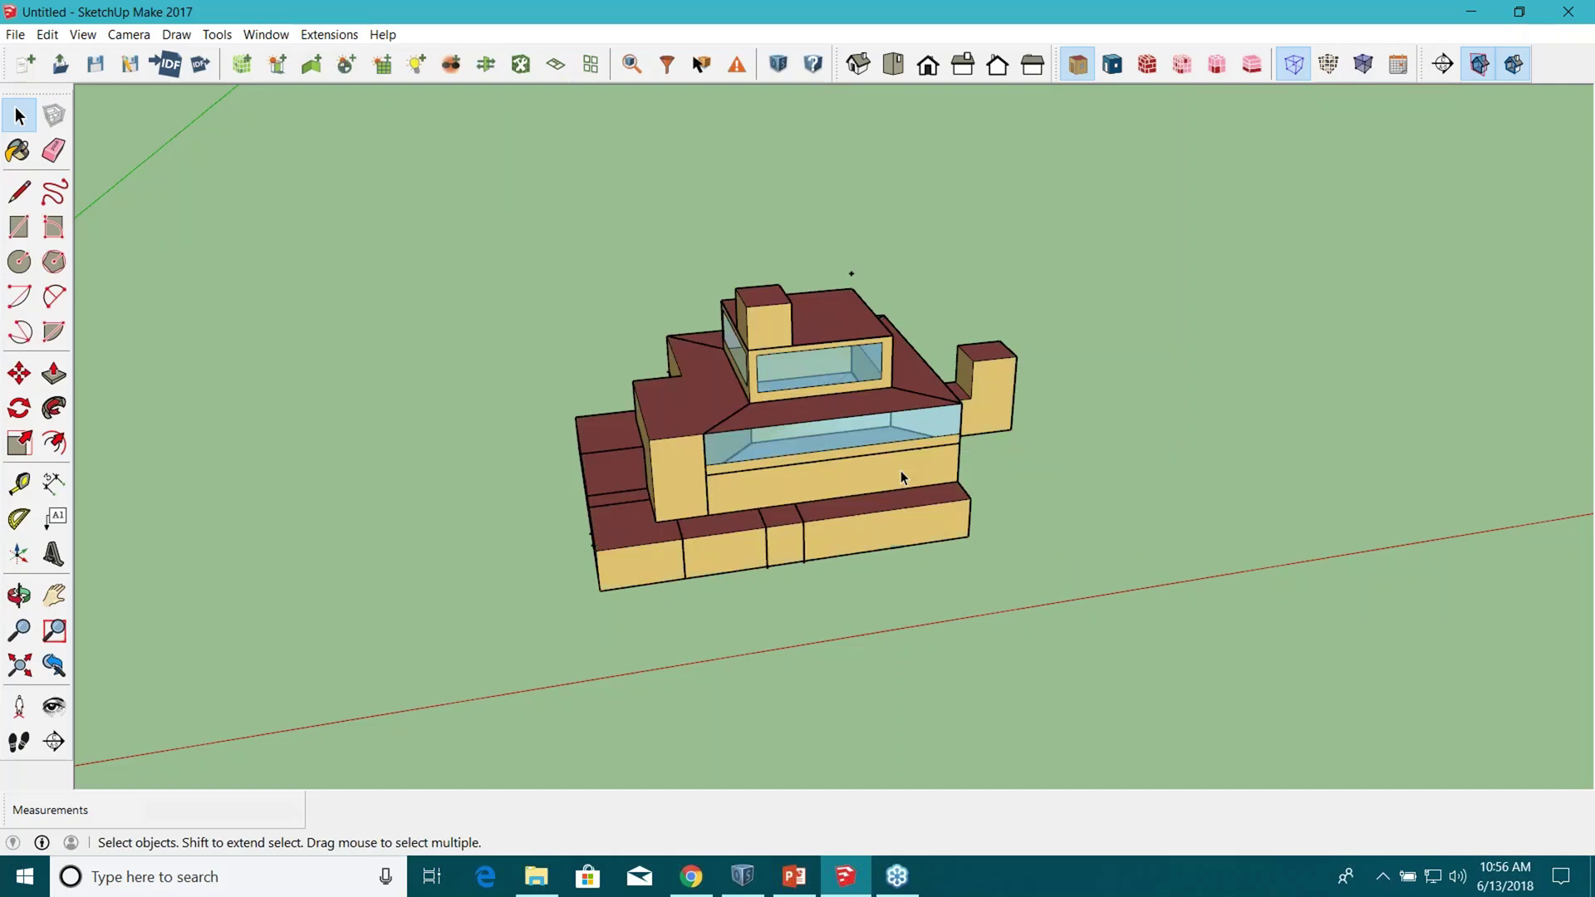
Review the thermal zone names and the space list in the OpenStudio Inspector, and close the inspector.
click(633, 65)
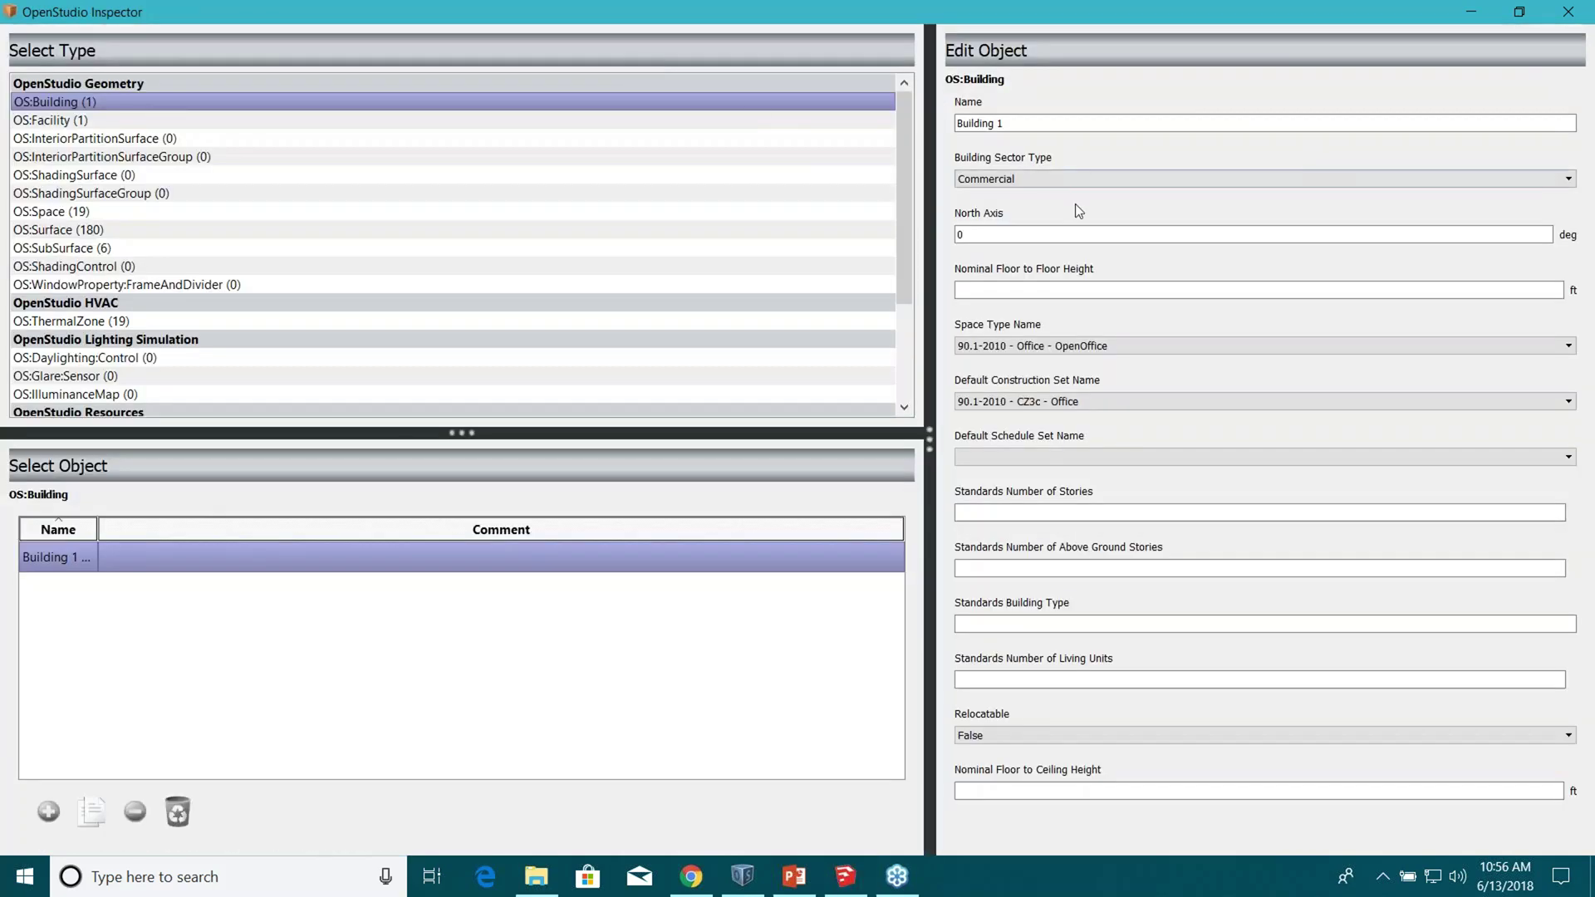
click(65, 322)
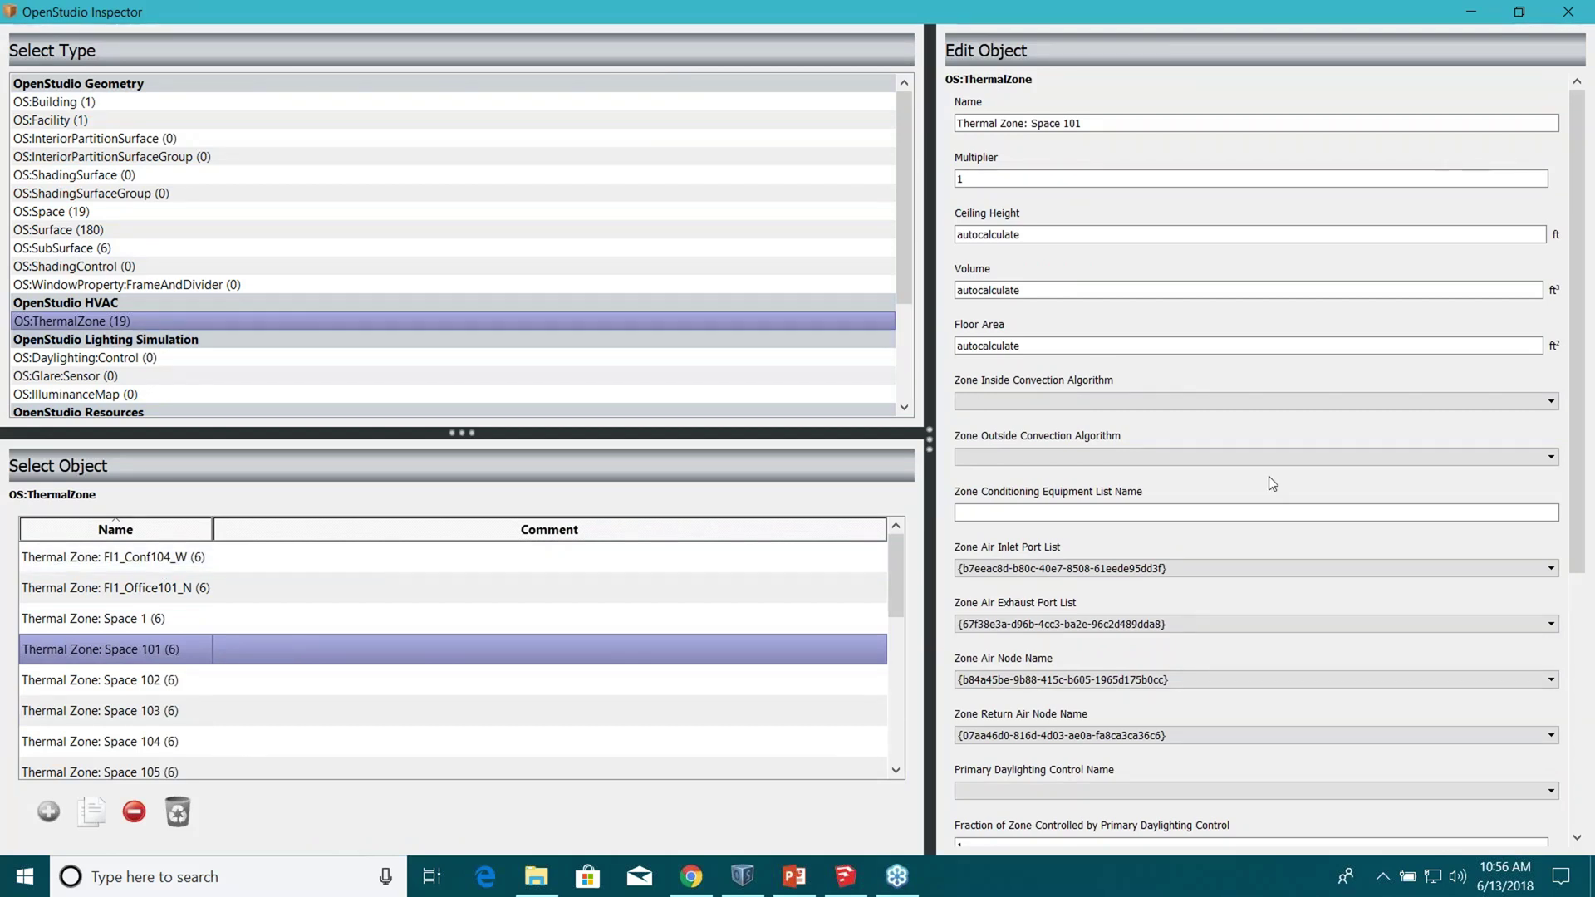
scroll(87, 365, down, 3)
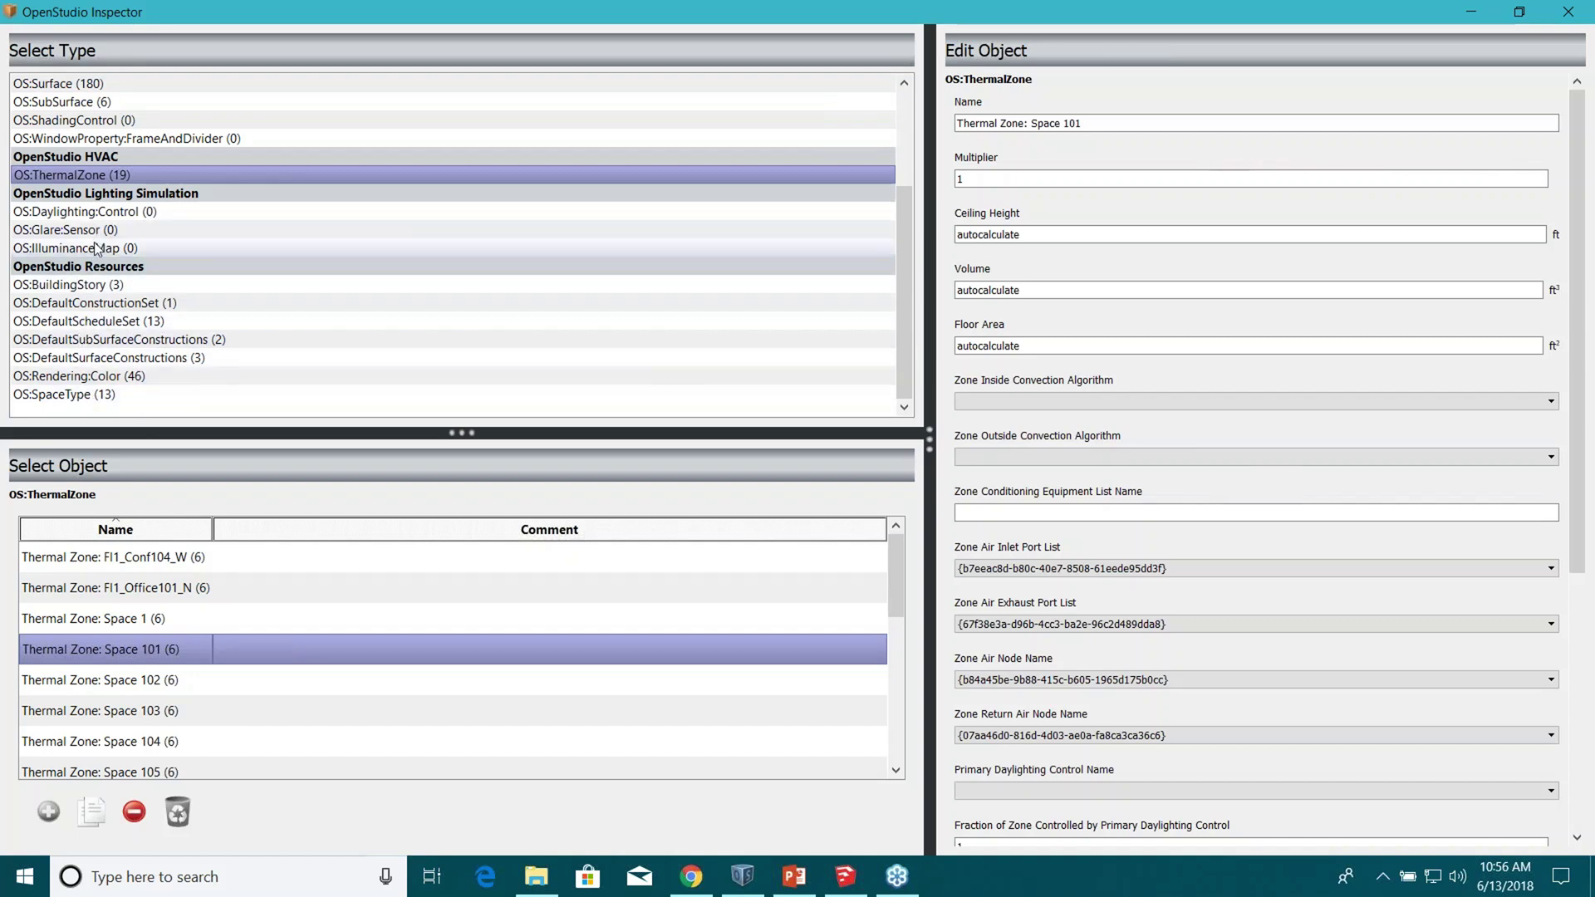
scroll(108, 245, up, 2)
scroll(114, 244, up, 1)
click(75, 211)
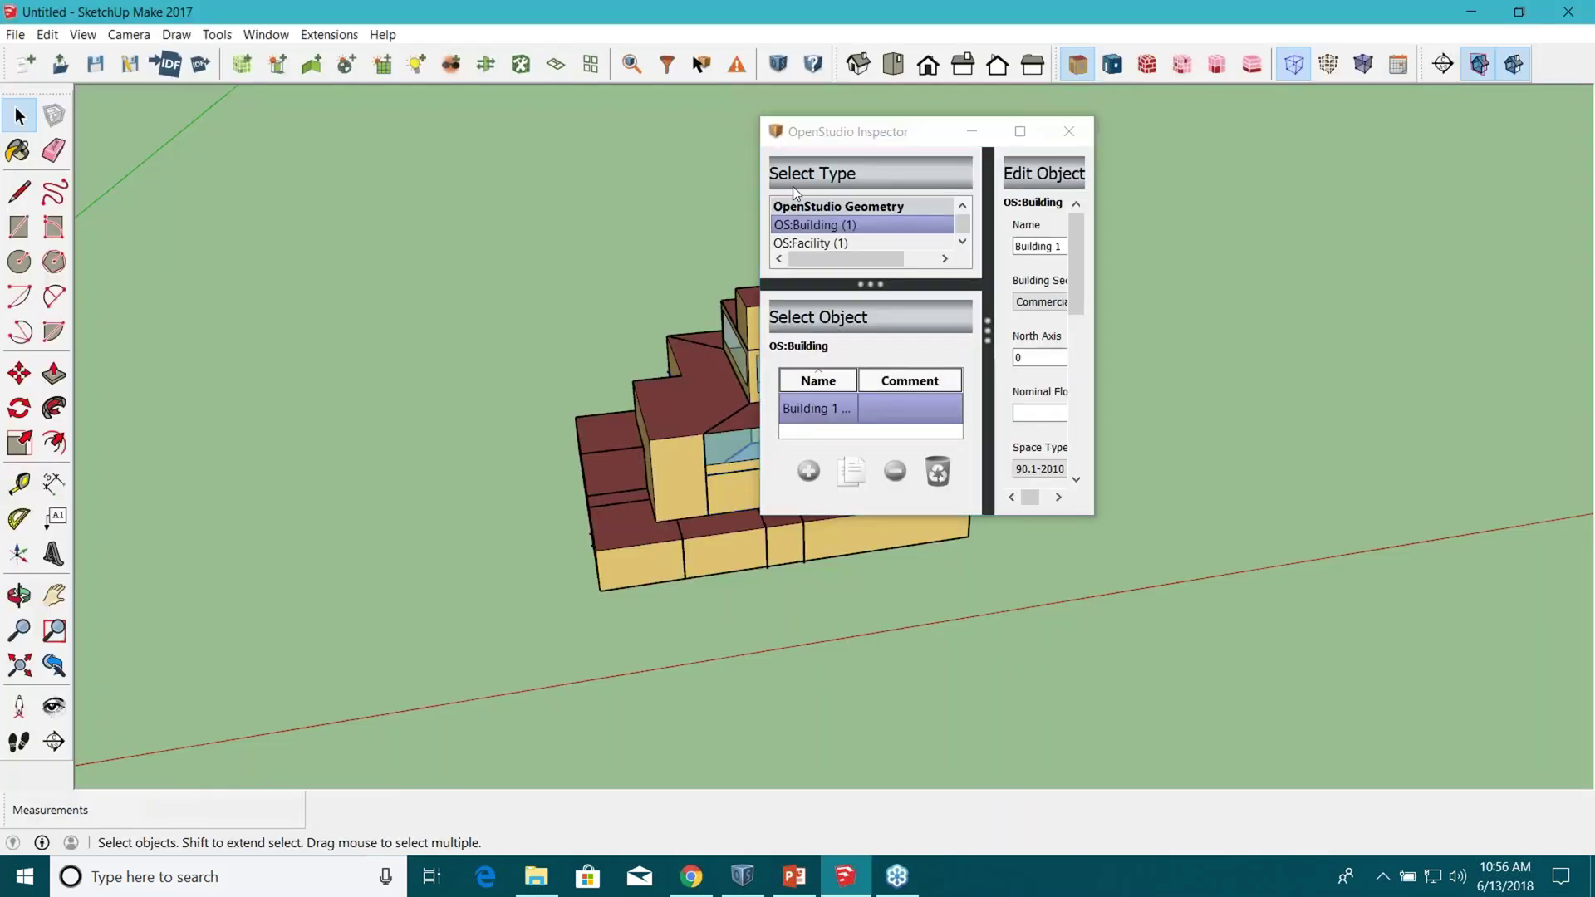
click(1067, 131)
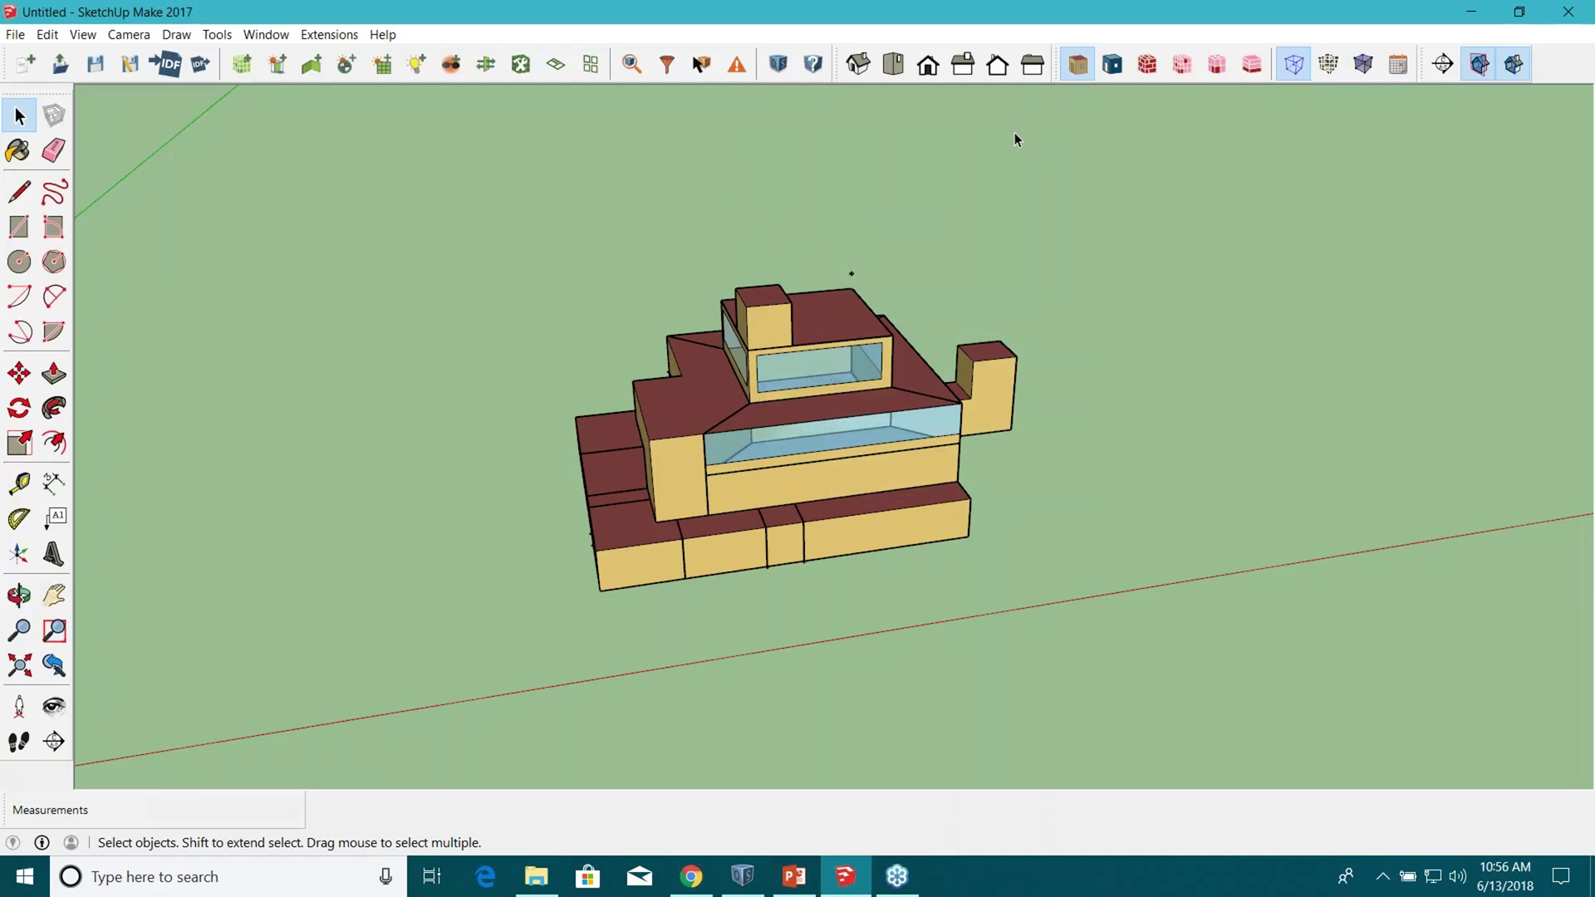
Examine the building's massing and stacked floors from the long side and from the corner.
scroll(690, 577, up, 3)
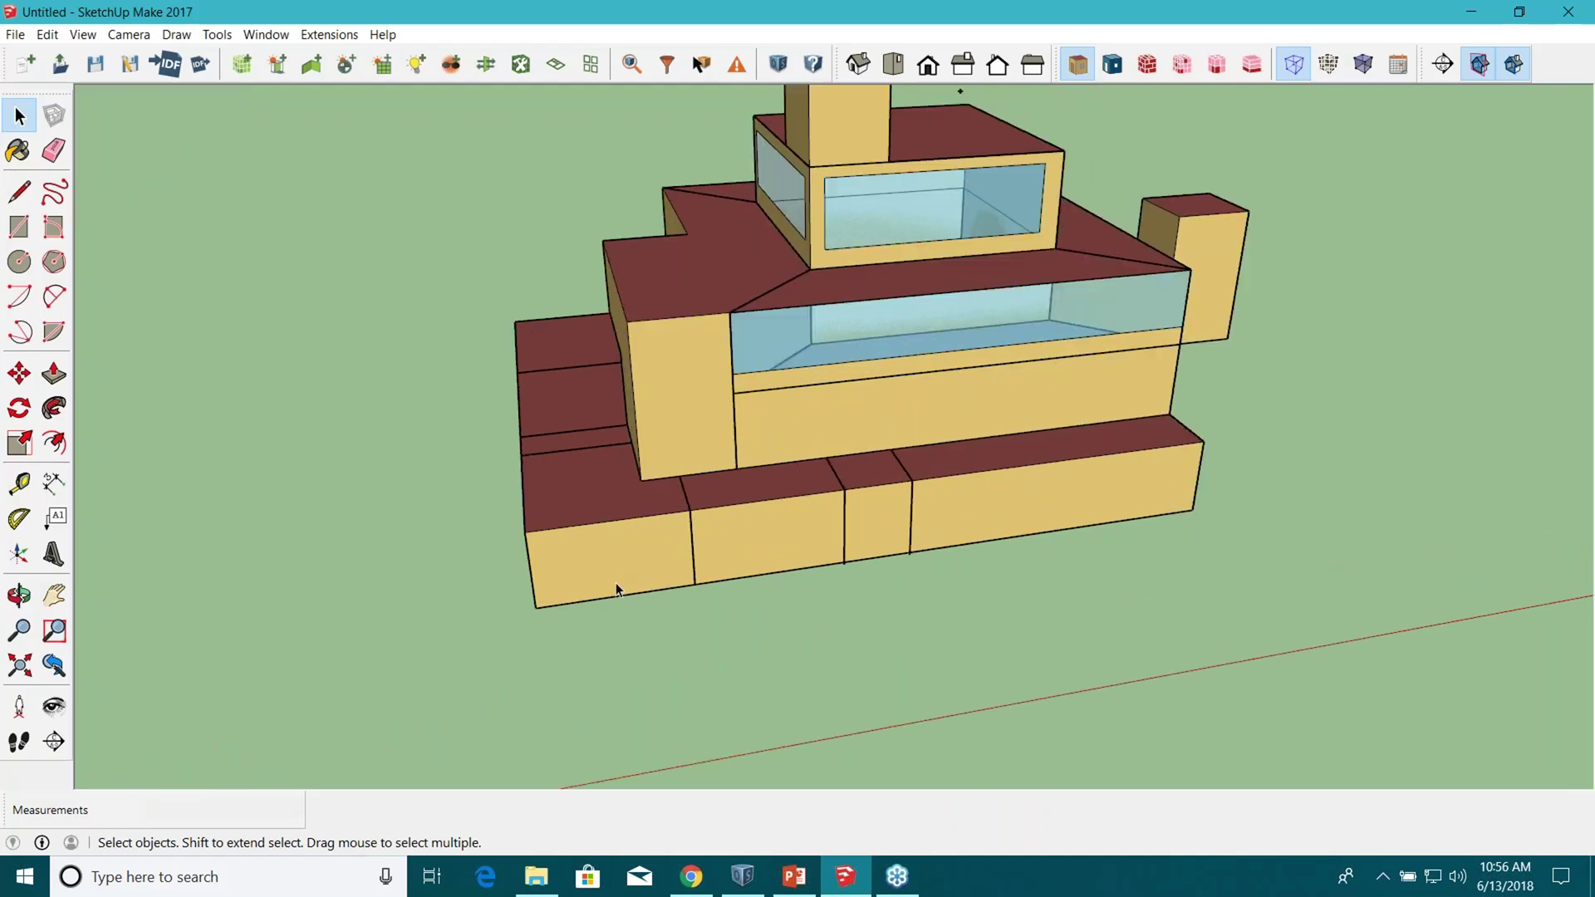
scroll(608, 627, down, 2)
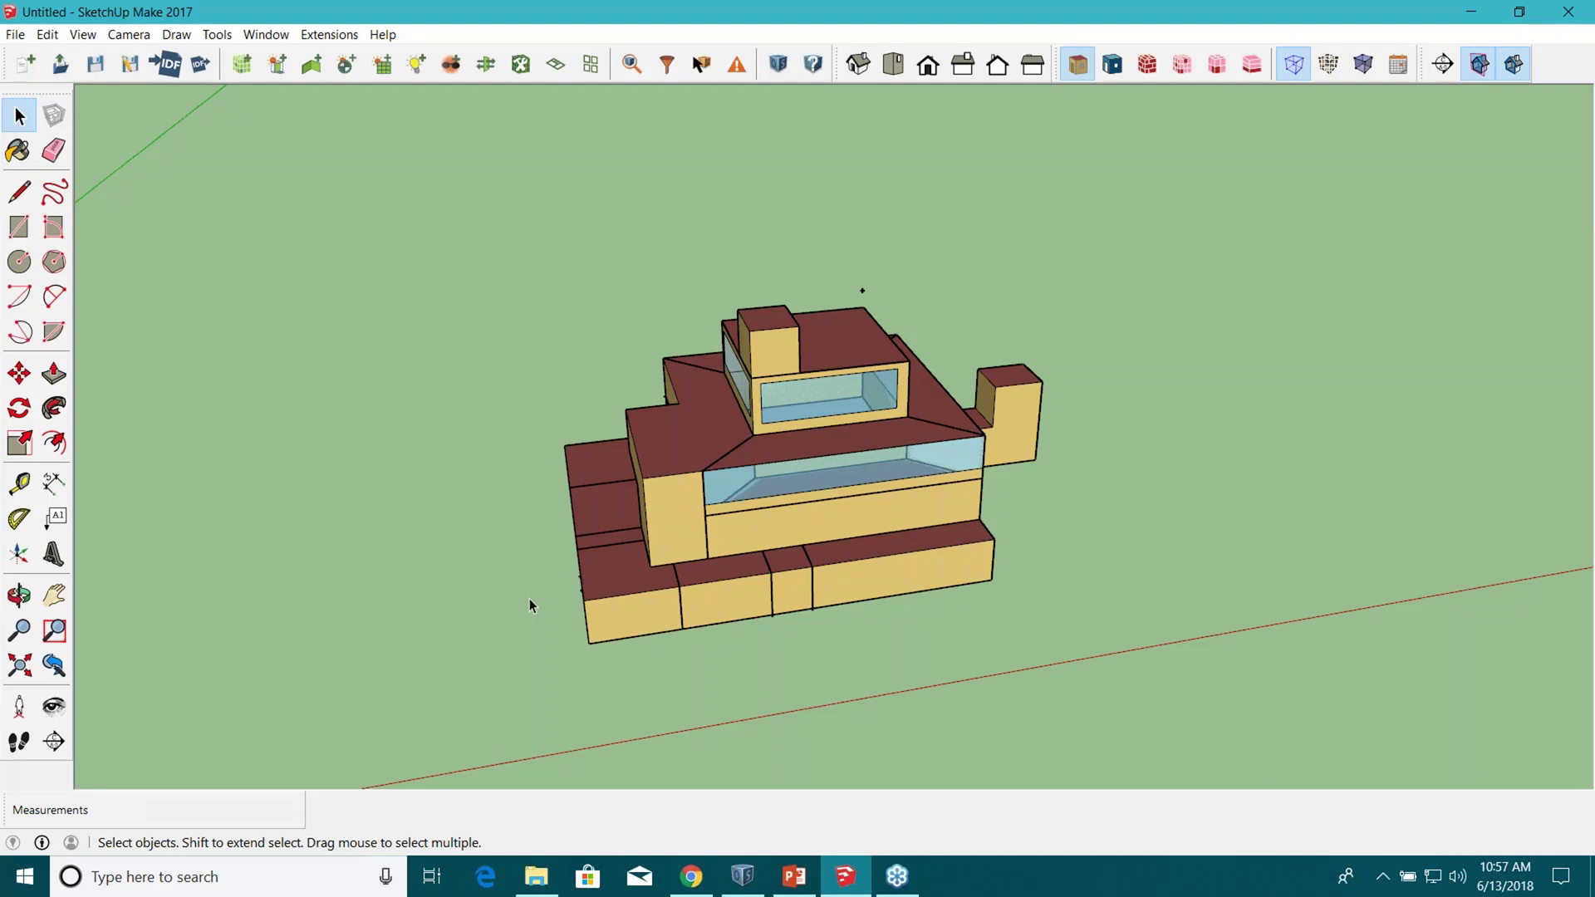
middle_drag(478, 517, 580, 507)
scroll(580, 506, down, 3)
scroll(568, 552, up, 3)
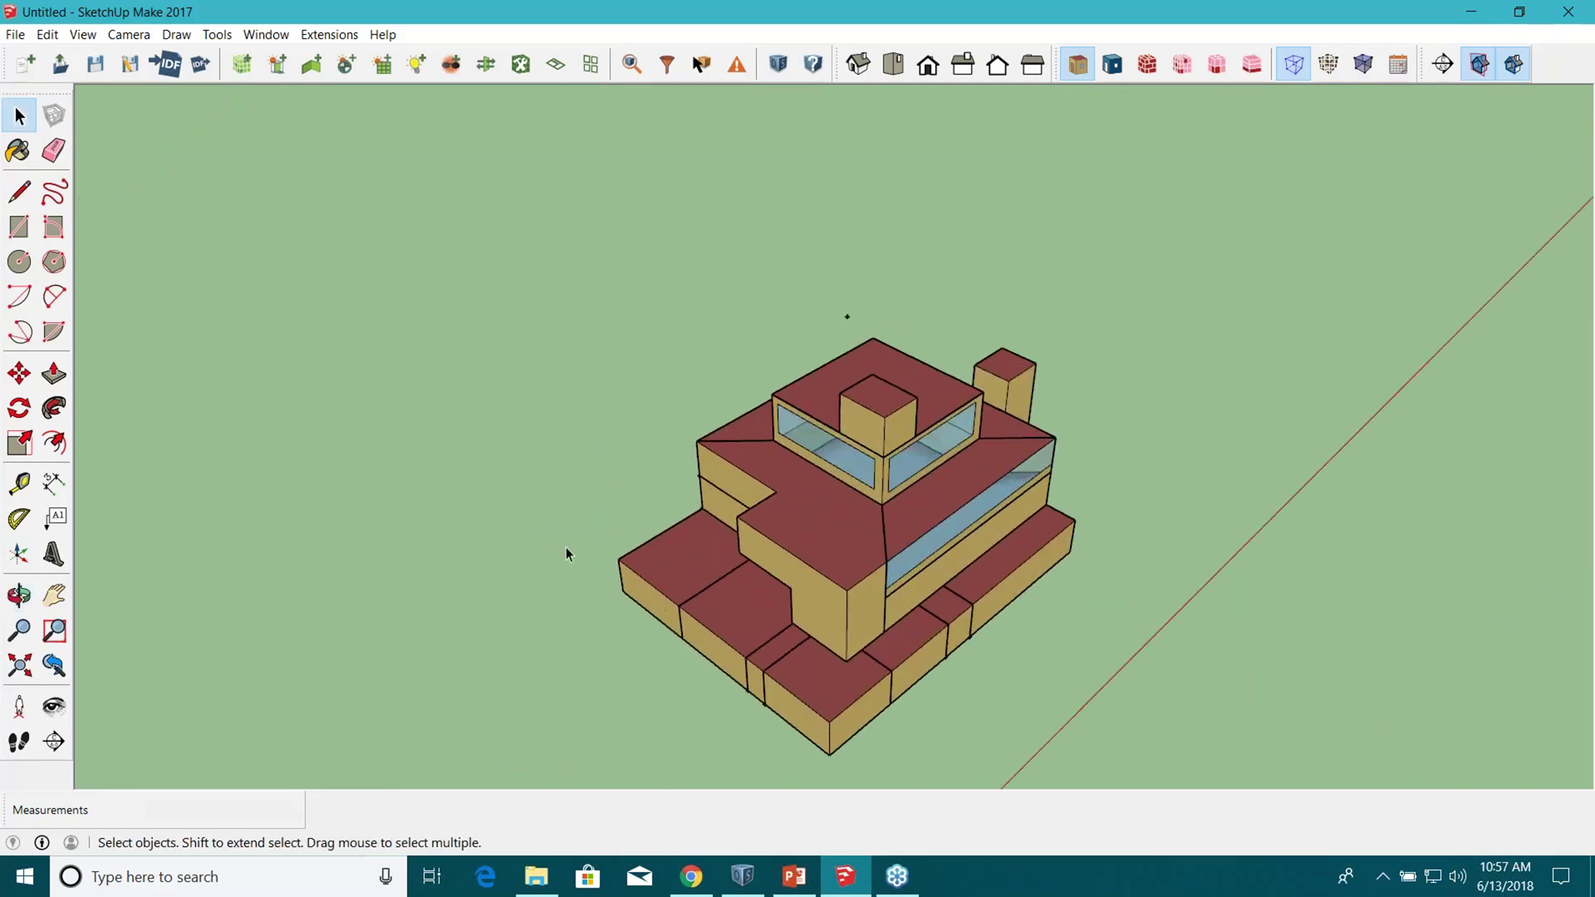
scroll(578, 432, down, 3)
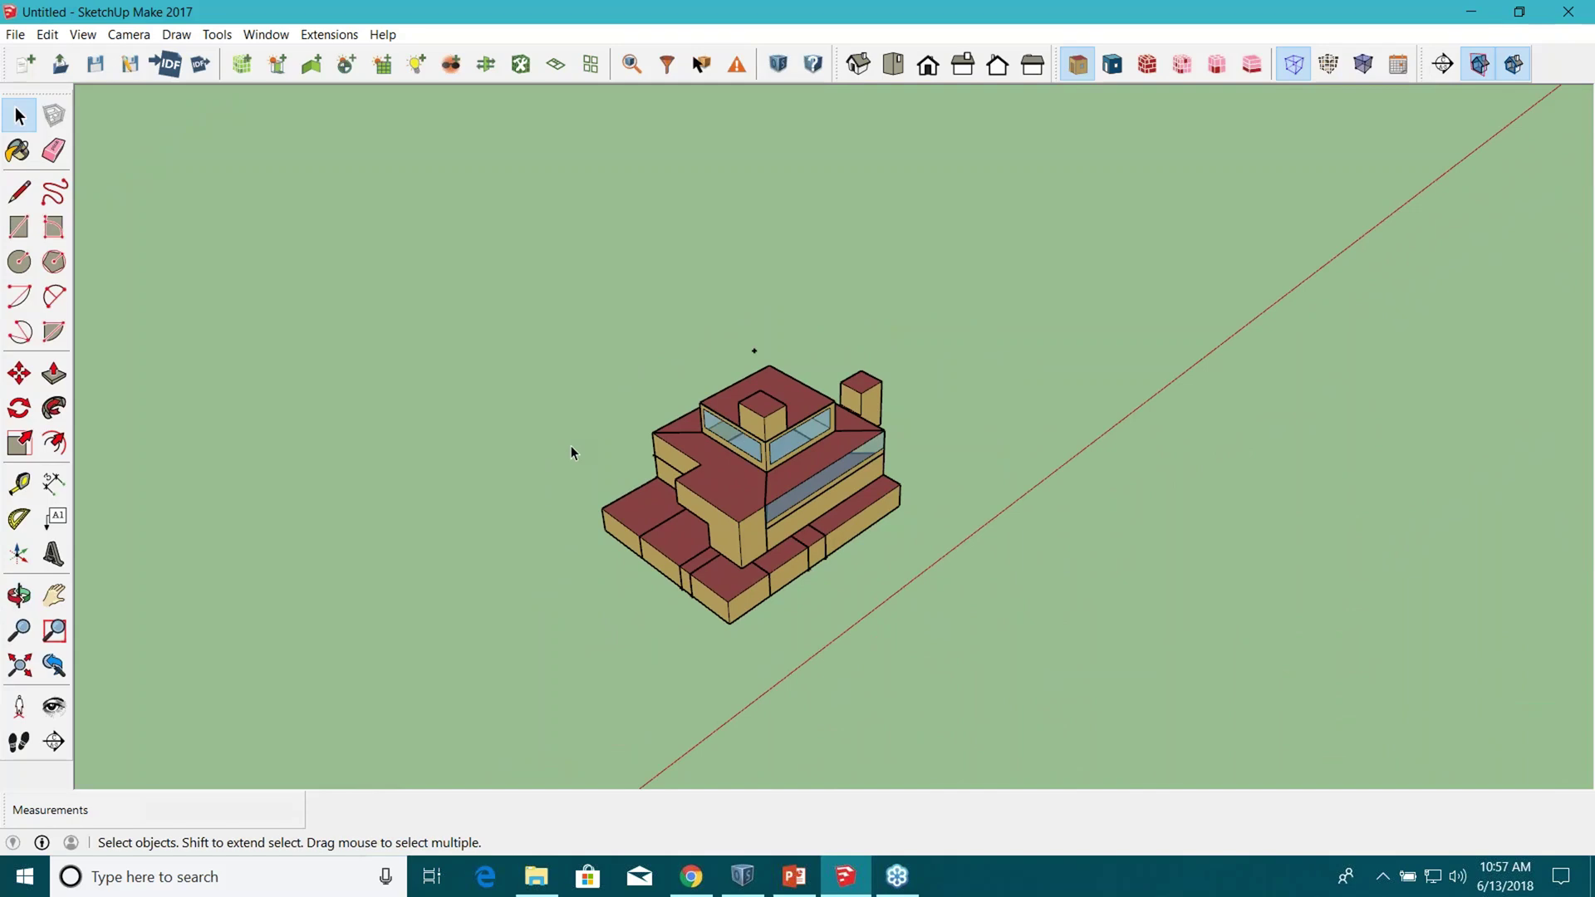
scroll(771, 457, up, 2)
scroll(777, 451, up, 2)
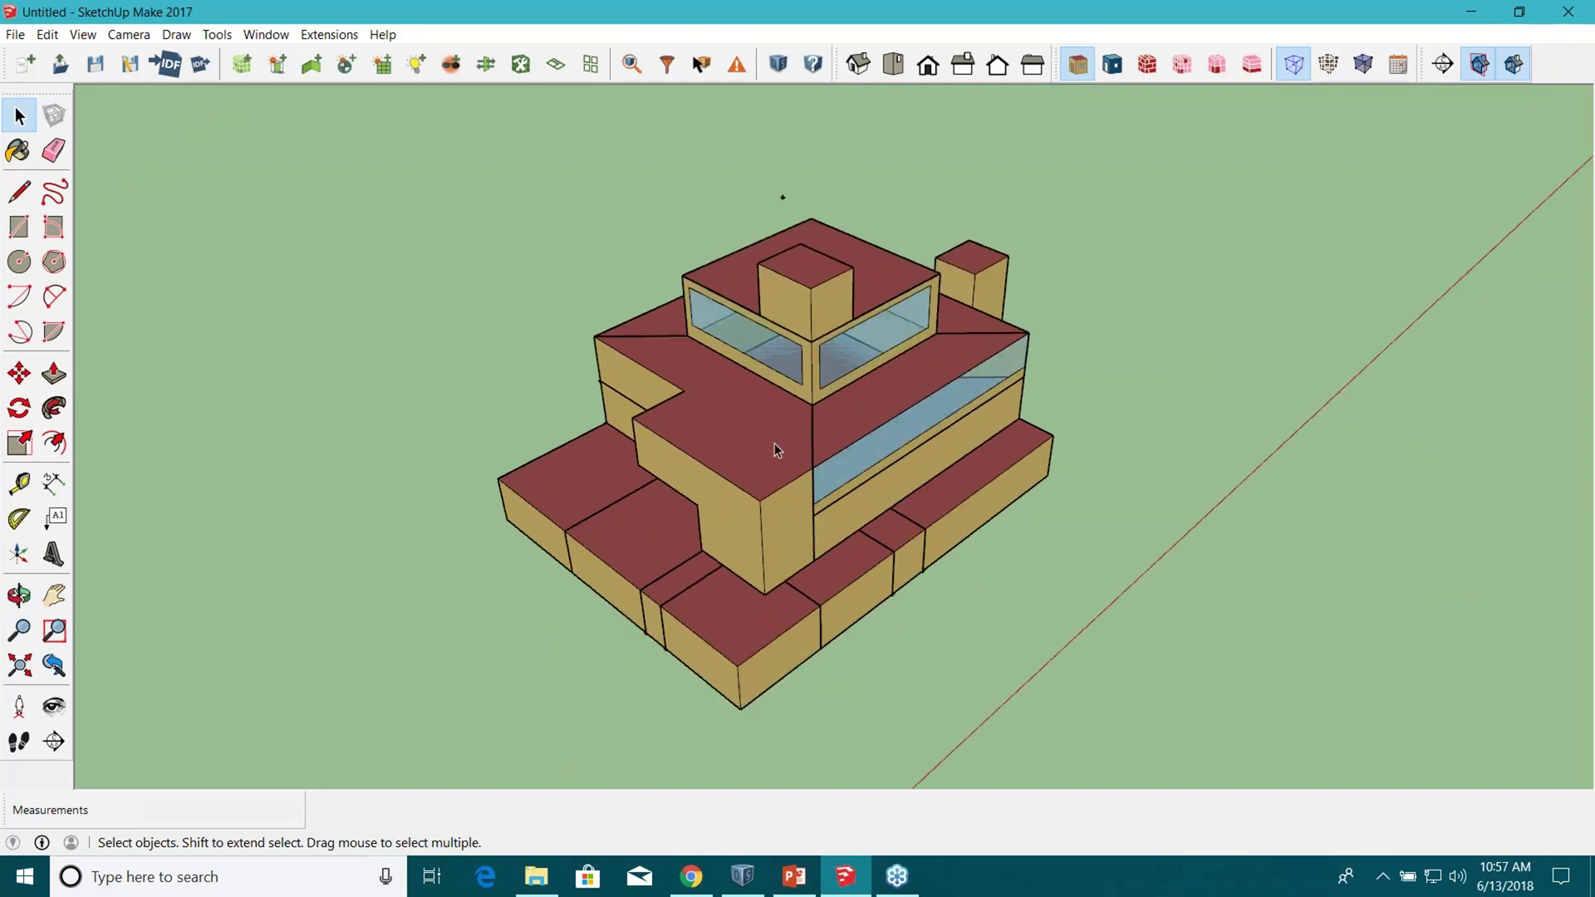
scroll(726, 508, up, 1)
scroll(726, 512, down, 2)
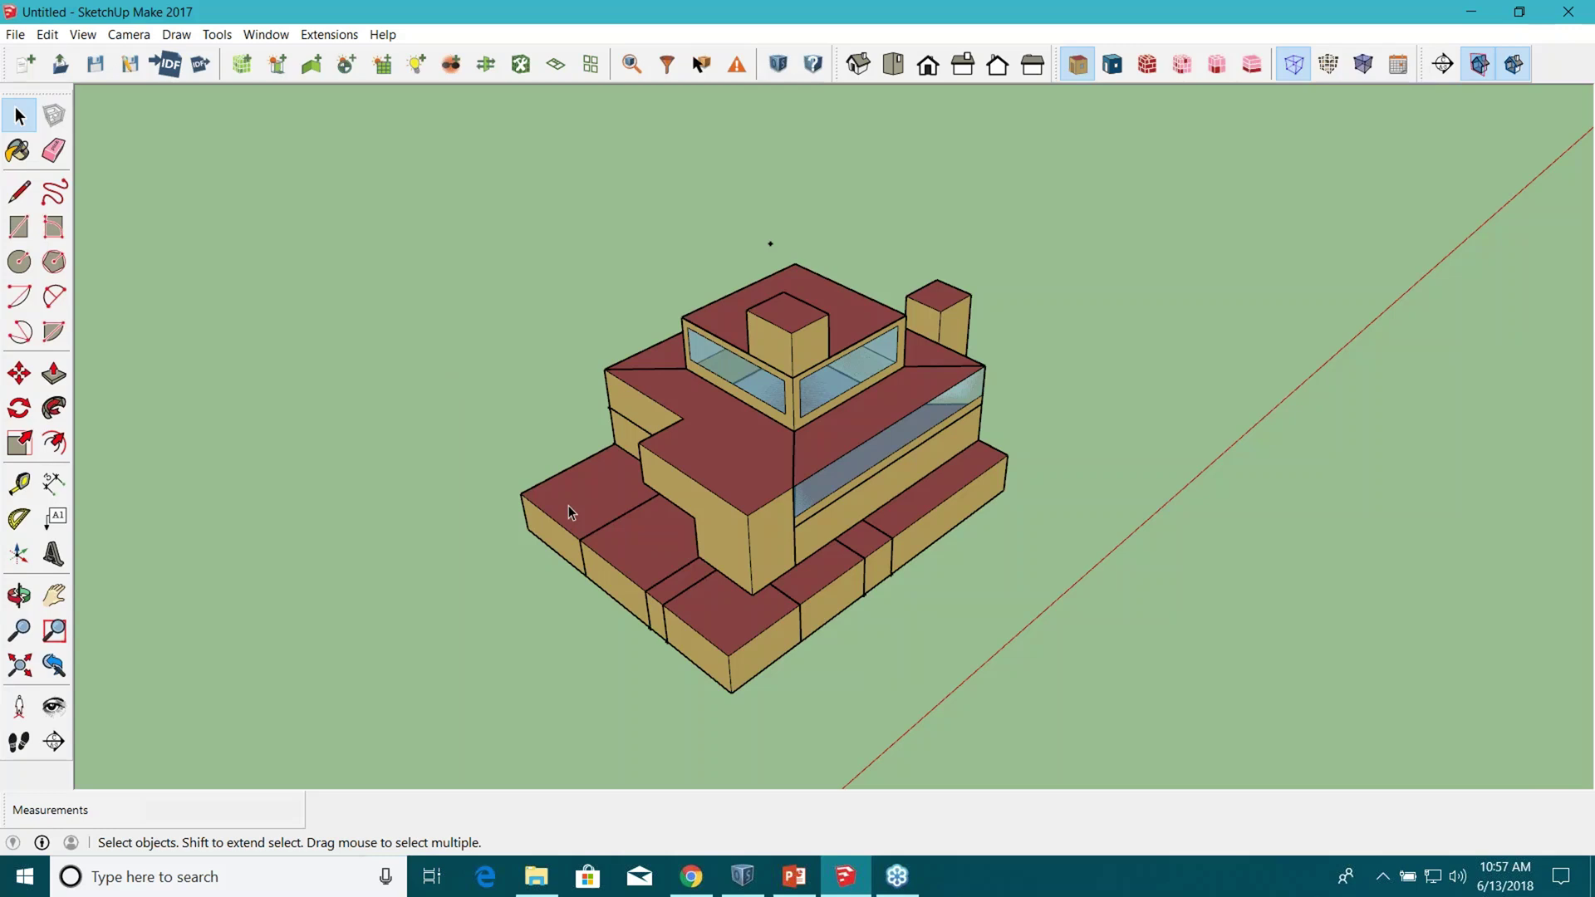
Switch to File Explorer to point out the June 13 import/export and inheritance hierarchy video, then return to the model.
click(538, 886)
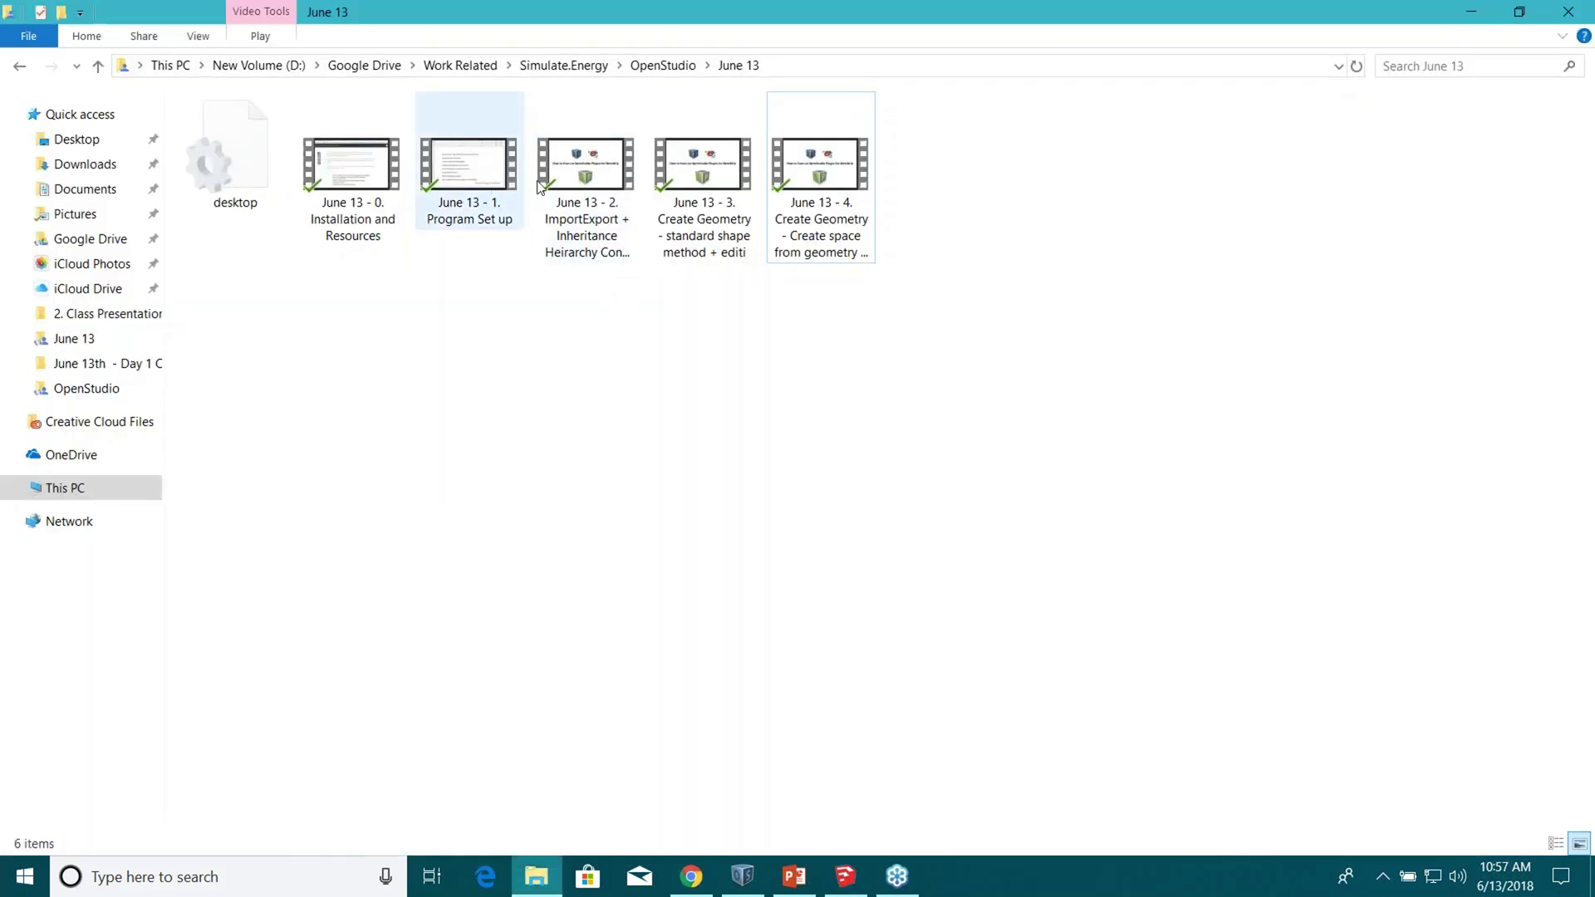
click(613, 175)
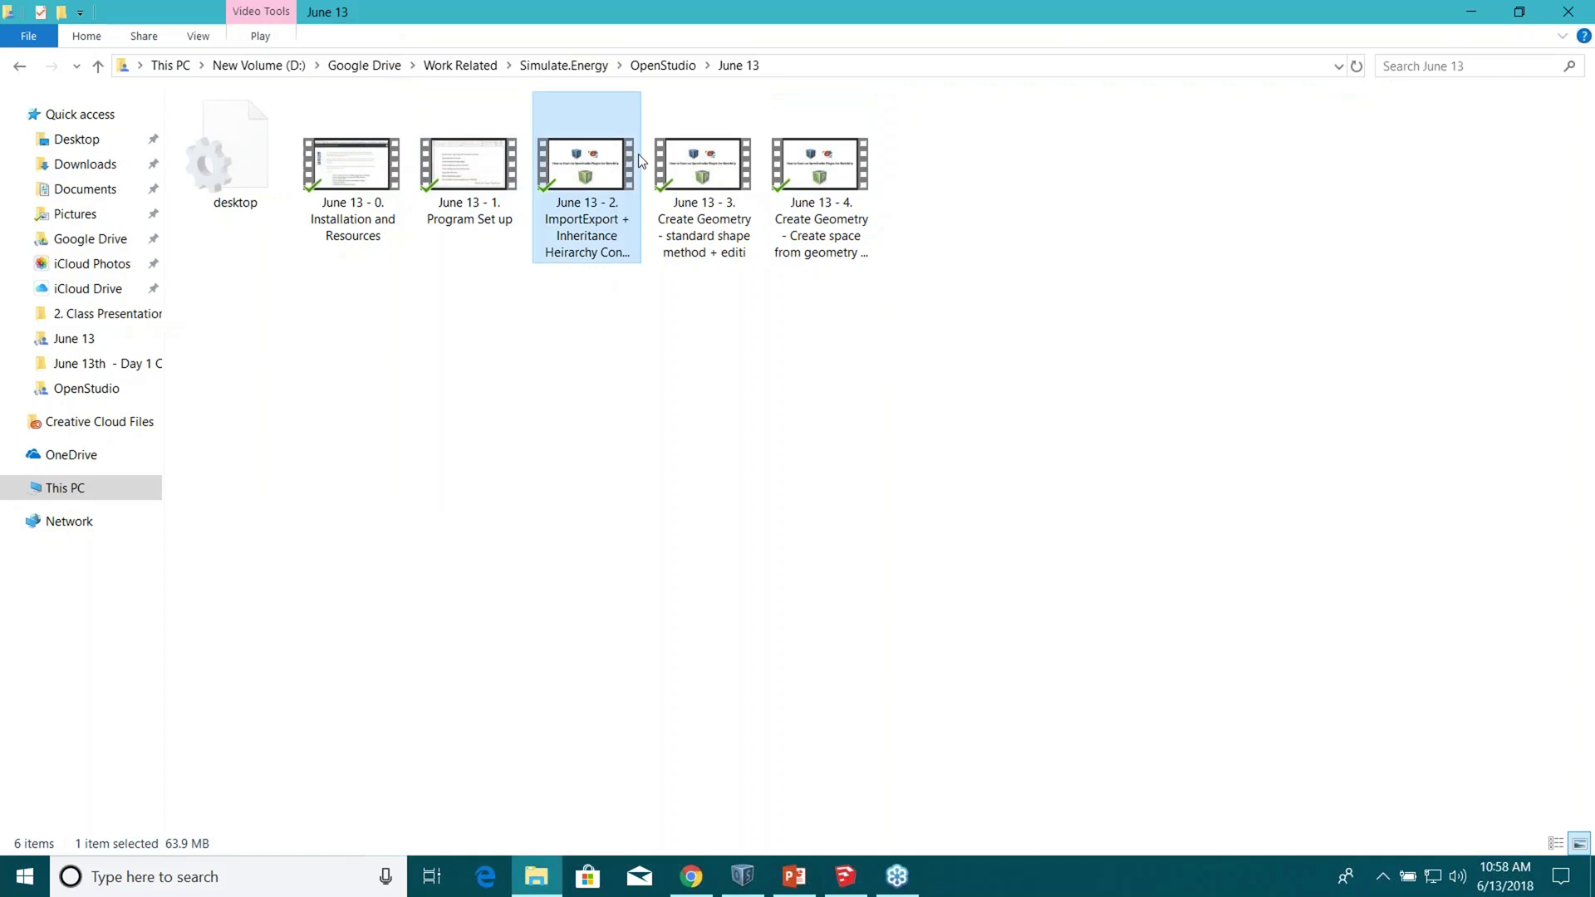
click(1469, 16)
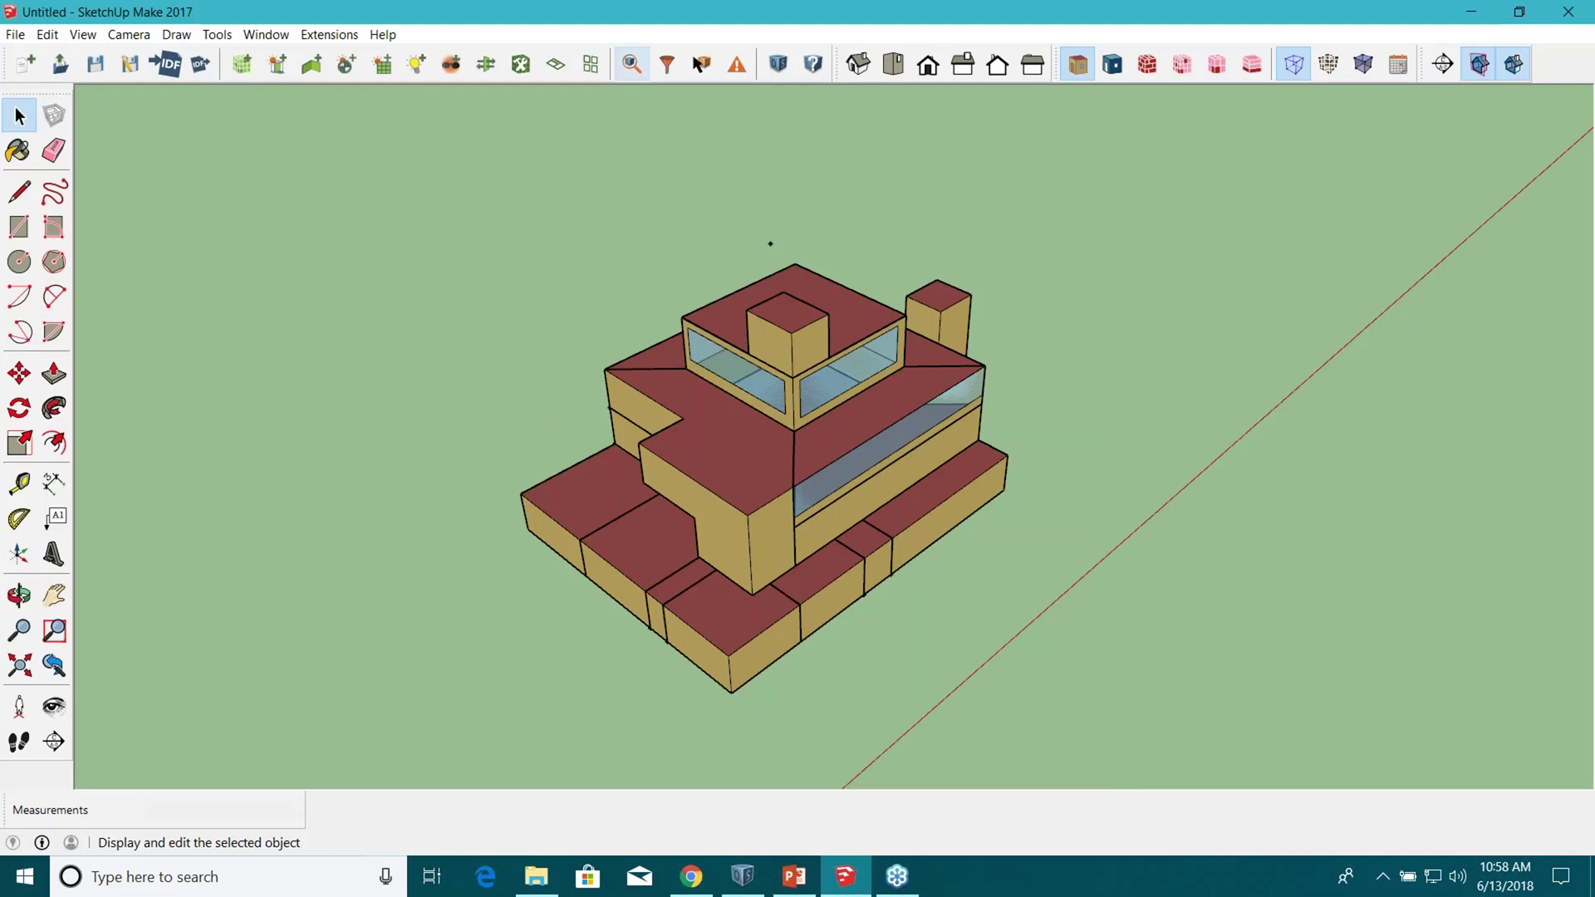
View the space type options offered for Space 101 in the OpenStudio Inspector, then close it without assigning one.
click(631, 65)
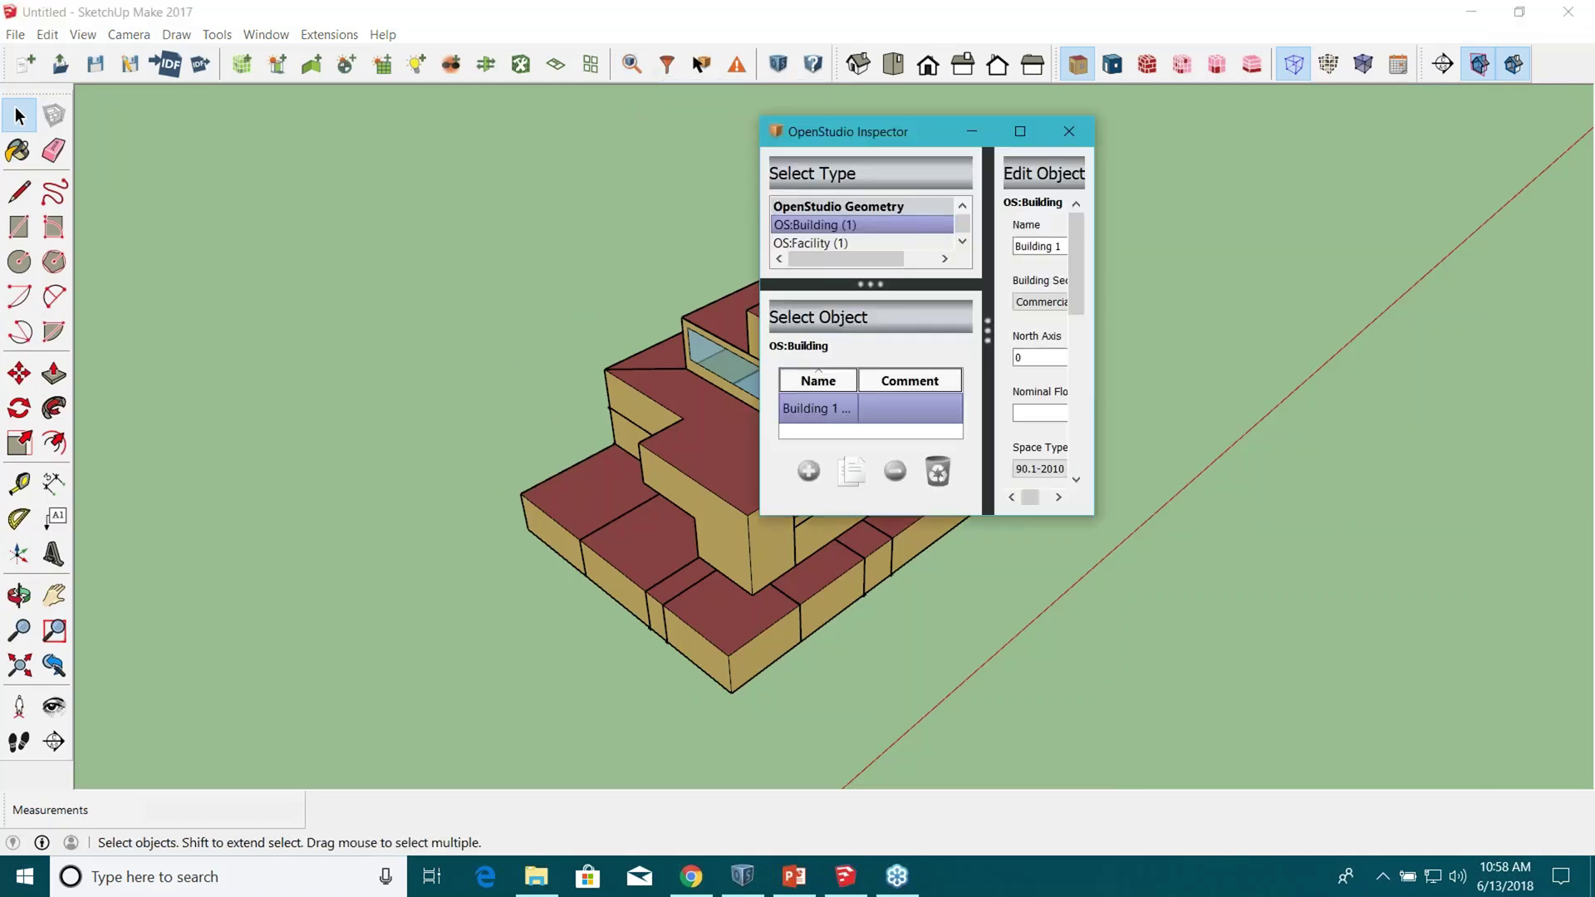
click(1032, 139)
click(270, 207)
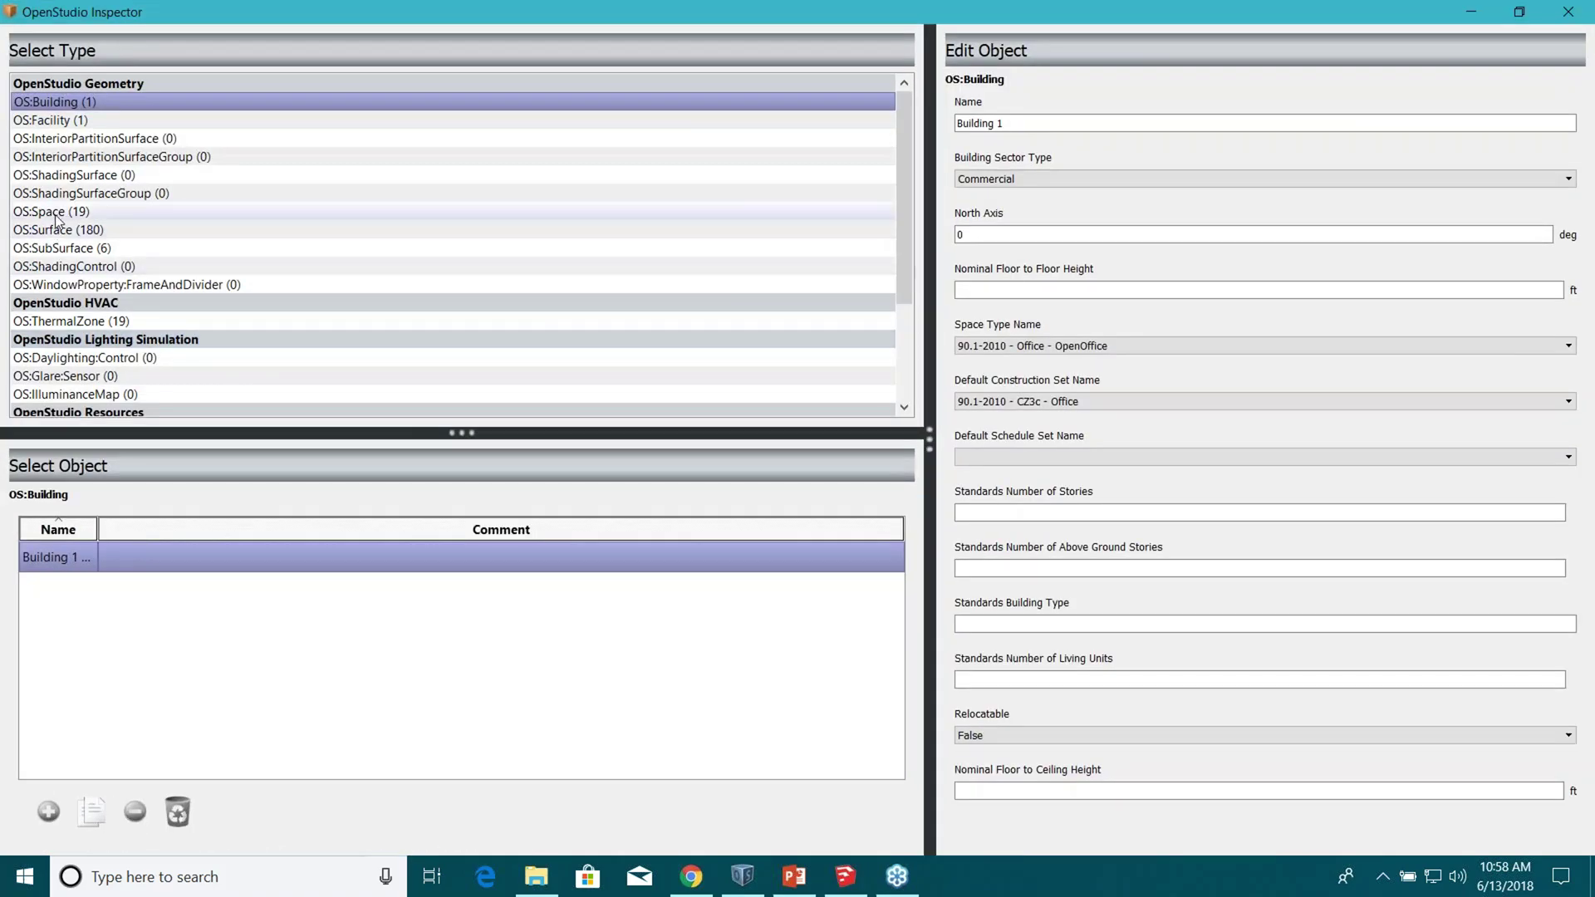
click(997, 180)
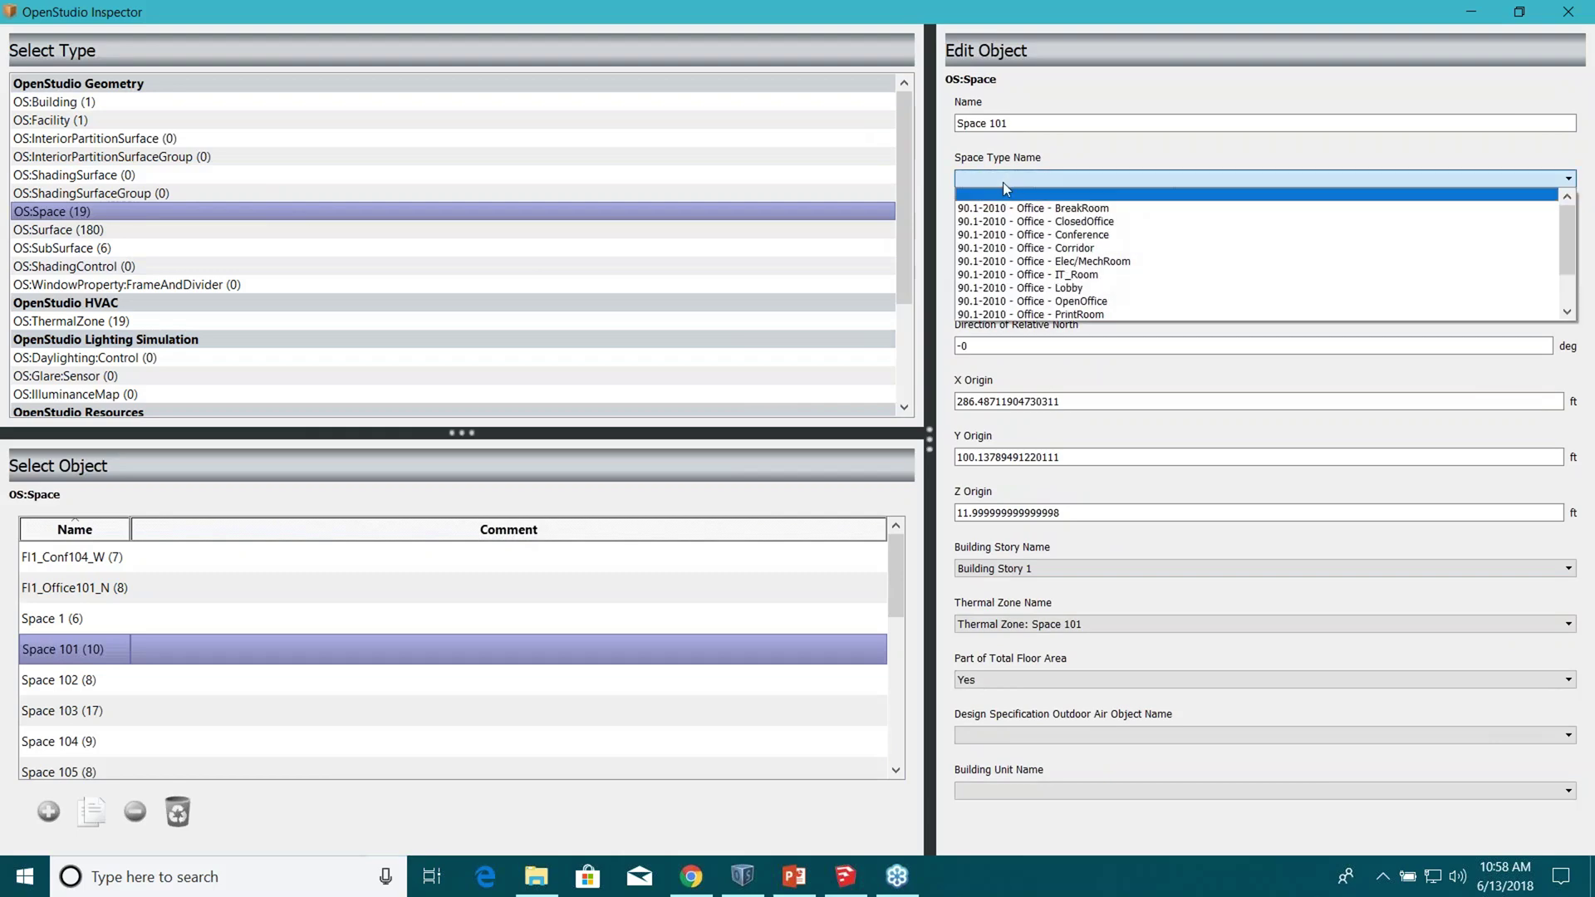
click(1099, 153)
double_click(1369, 18)
drag(1156, 91, 1099, 106)
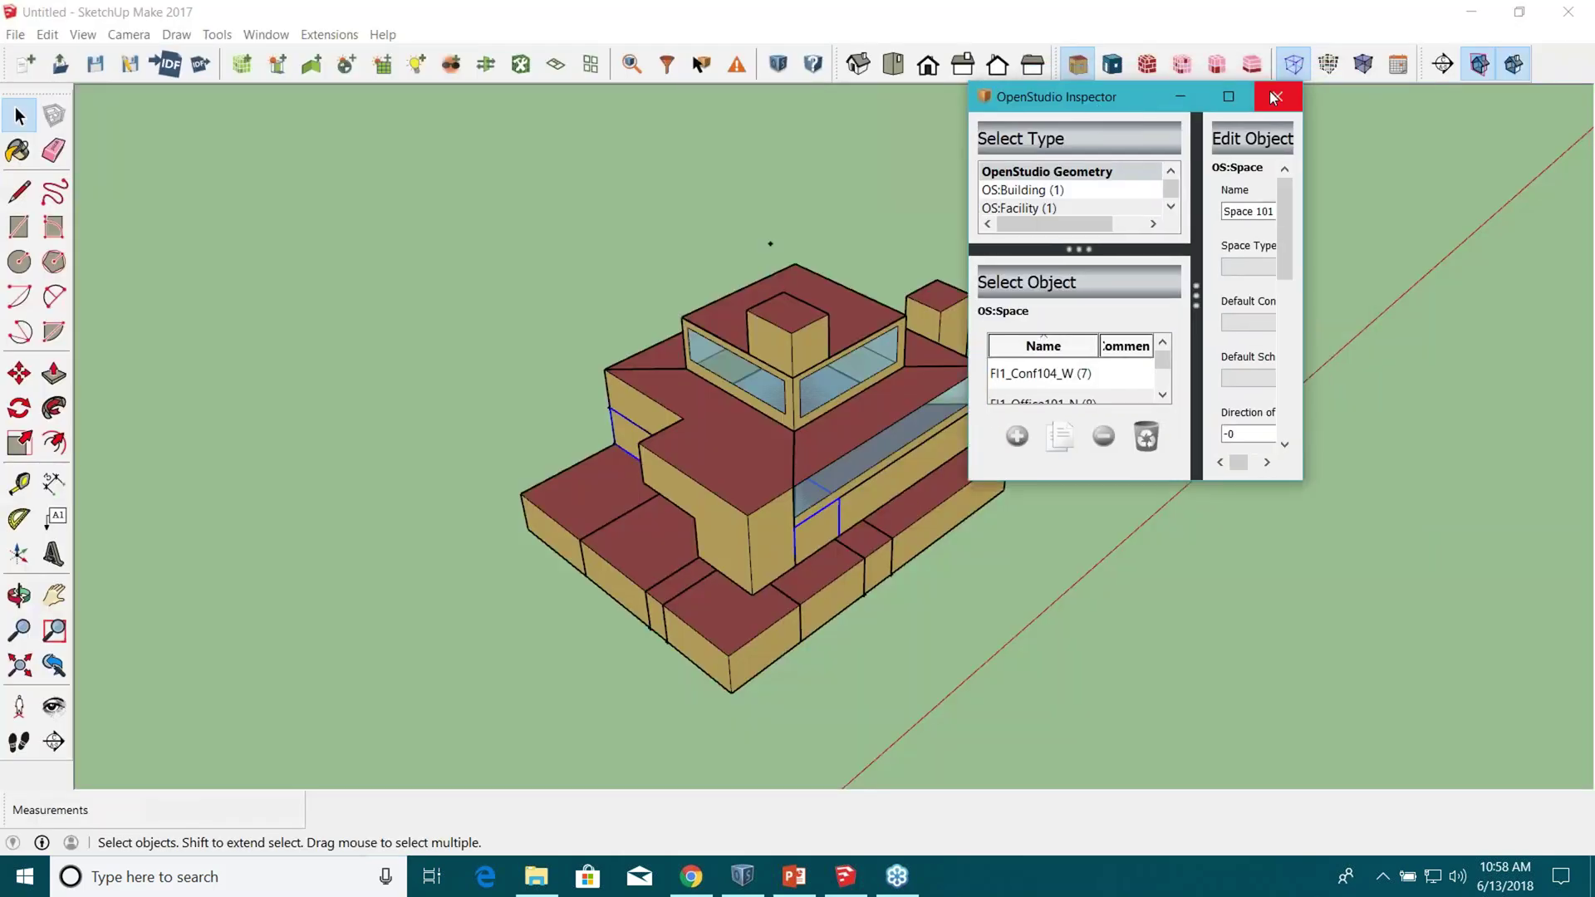
click(830, 191)
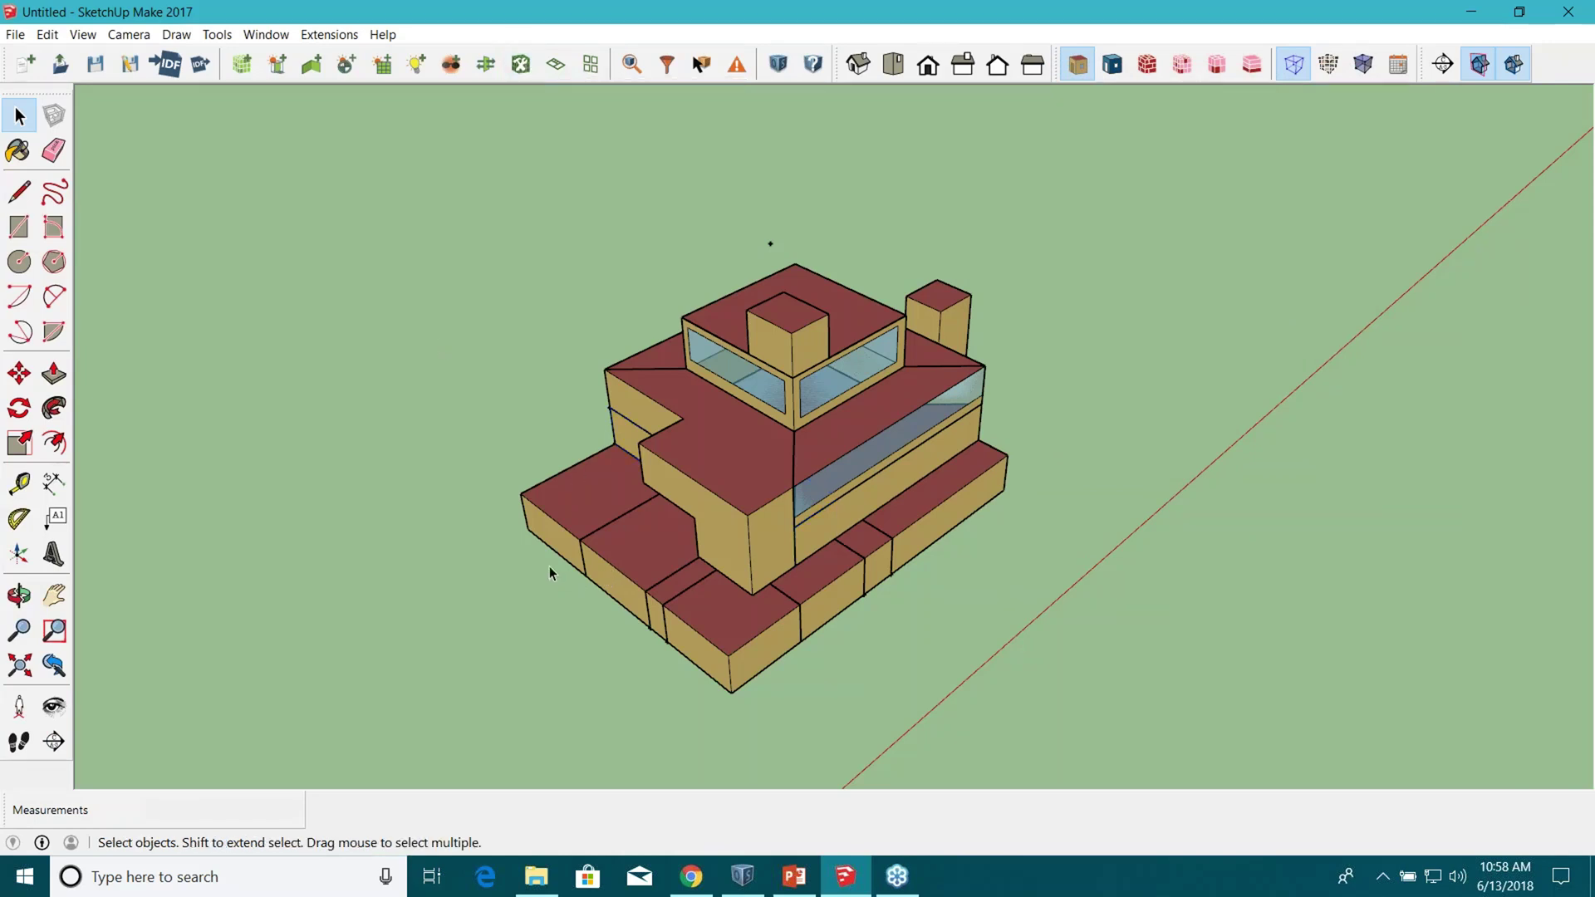
middle_drag(496, 311, 802, 264)
key(F6)
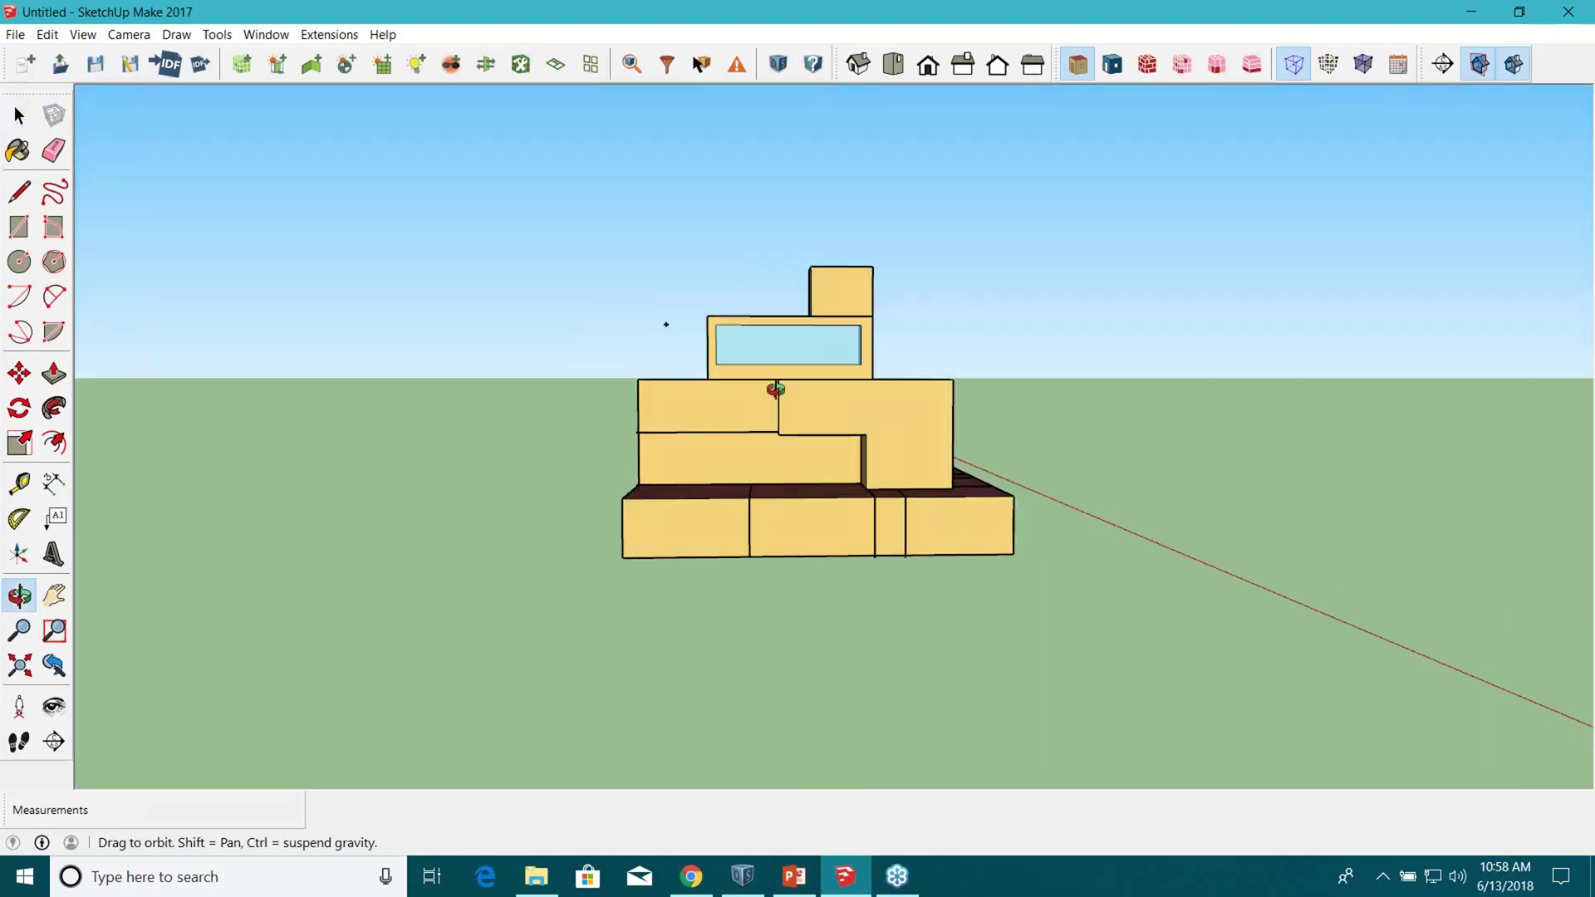
middle_drag(999, 480, 936, 478)
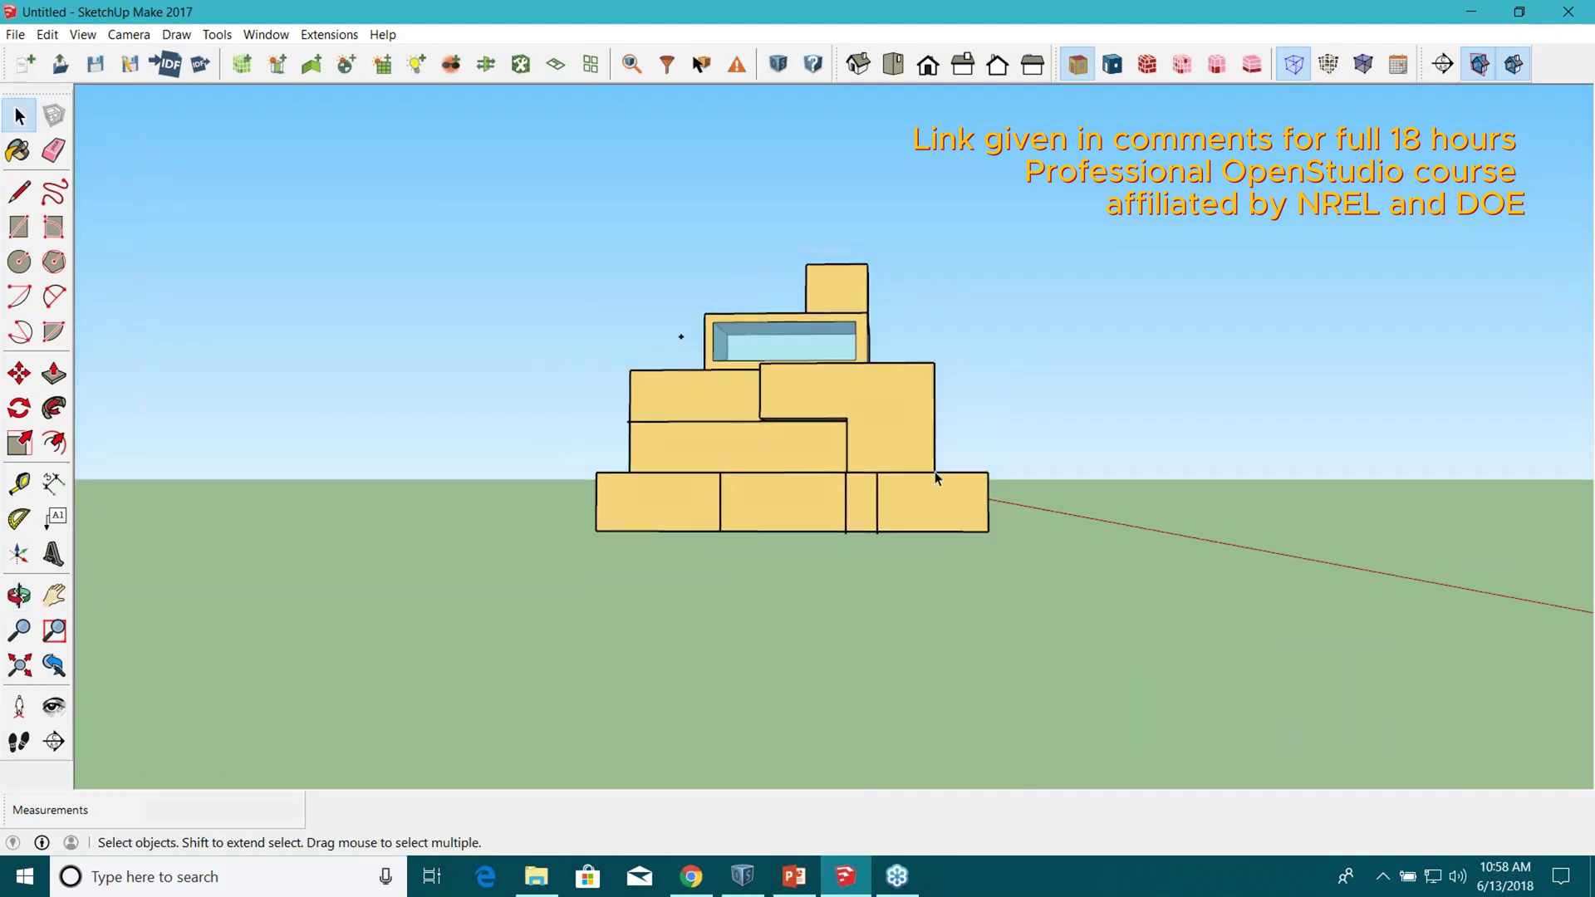
drag(815, 579, 576, 511)
middle_drag(500, 558, 656, 626)
middle_drag(1263, 491, 619, 494)
click(509, 359)
middle_drag(506, 361, 803, 482)
key(ctrl+5)
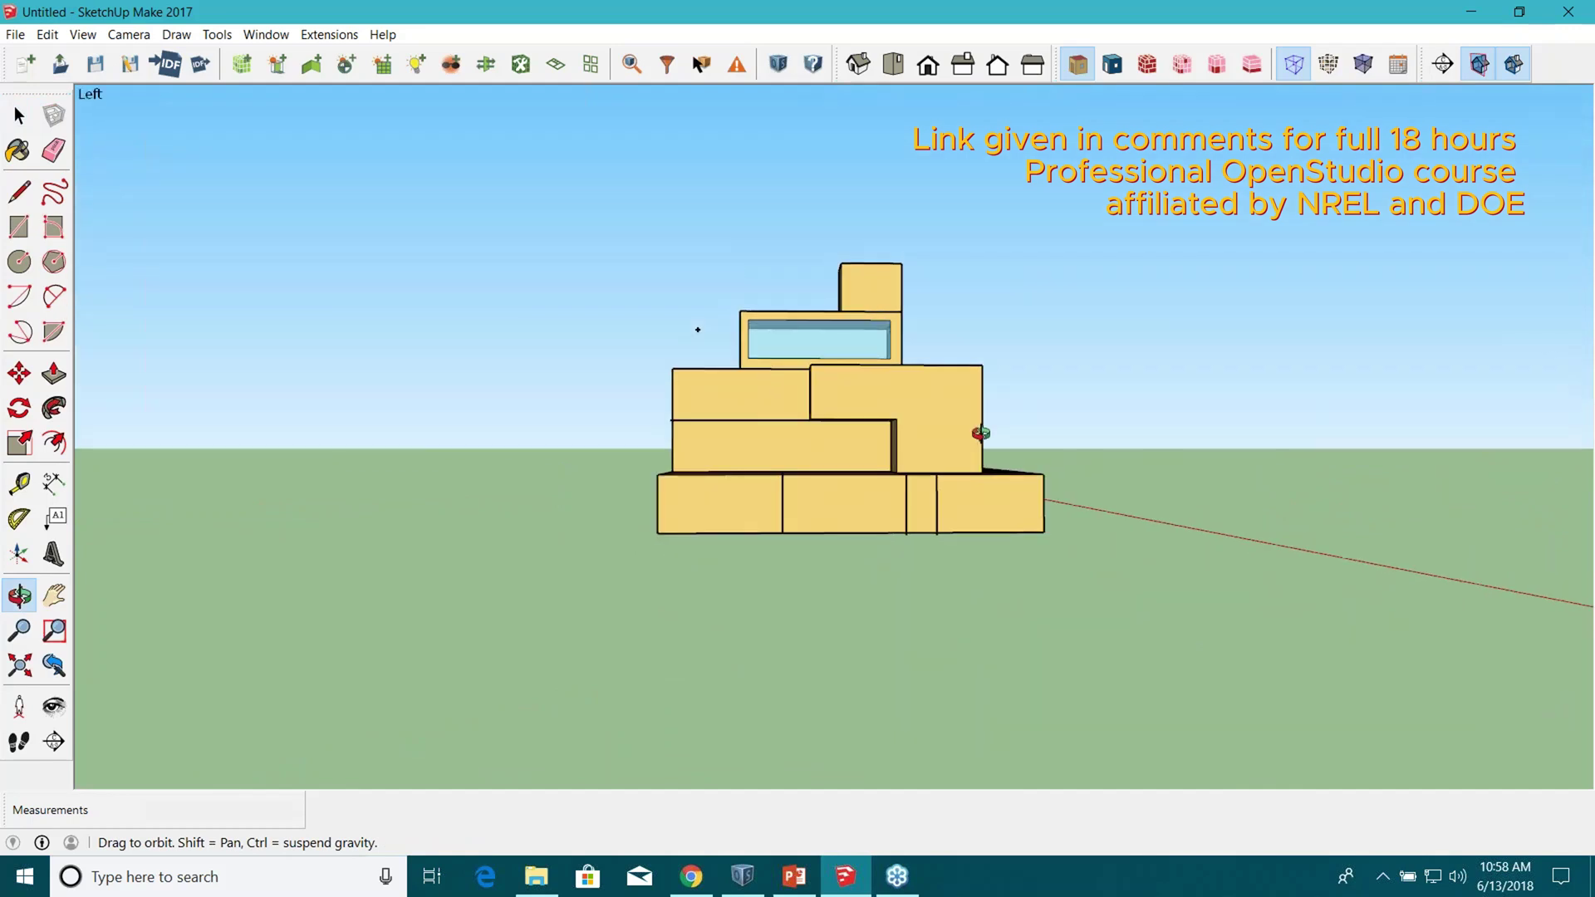
drag(966, 552, 625, 512)
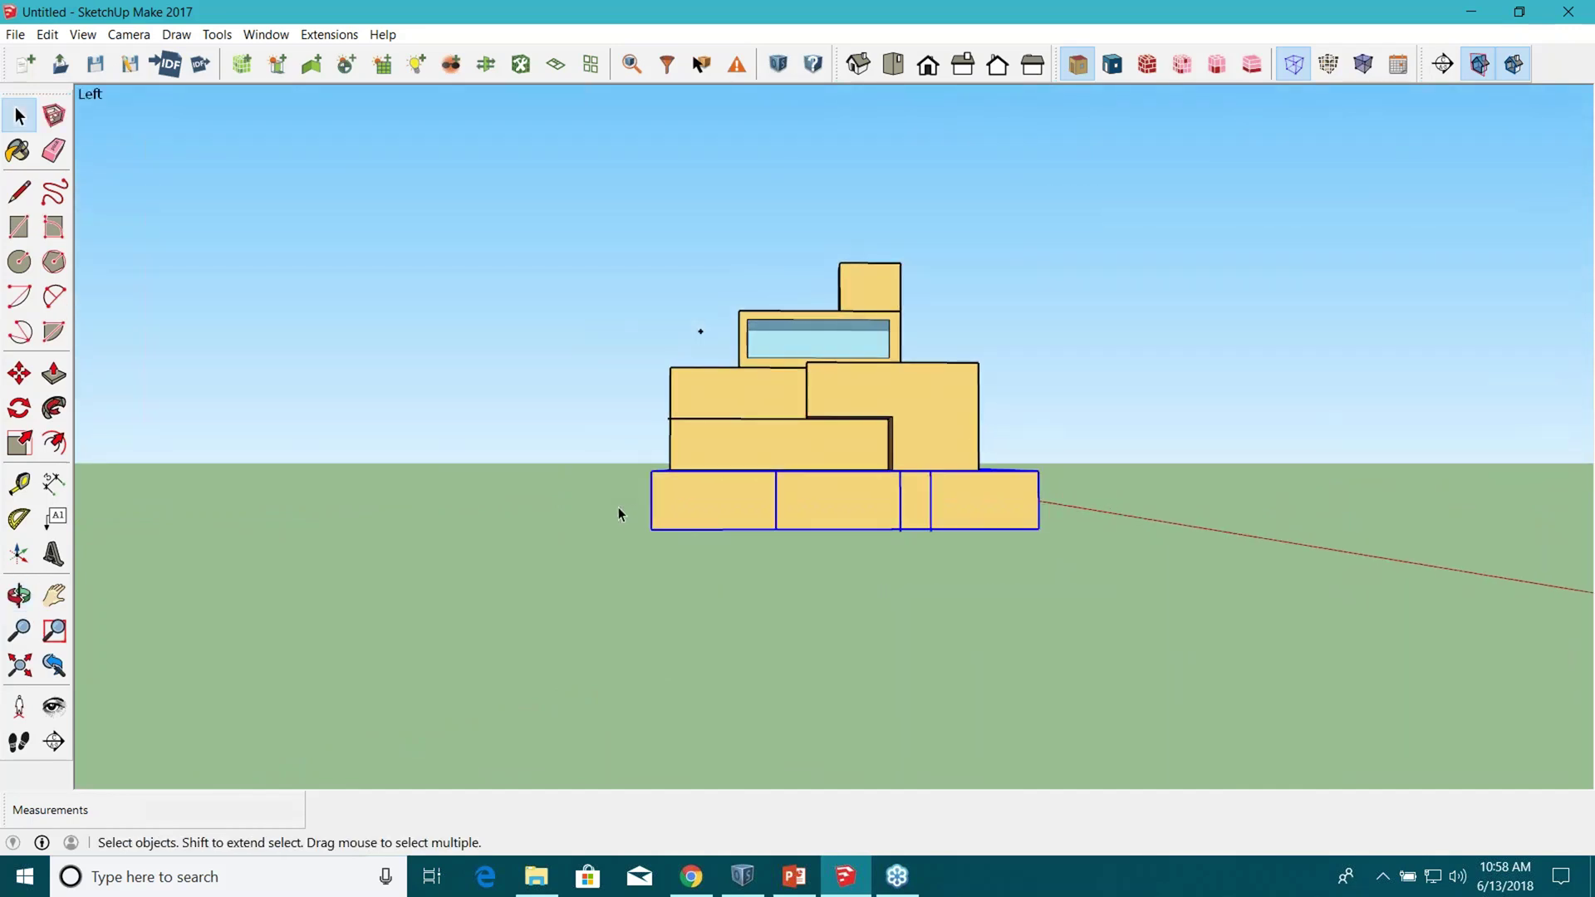
middle_drag(499, 552, 591, 620)
key(ctrl+5)
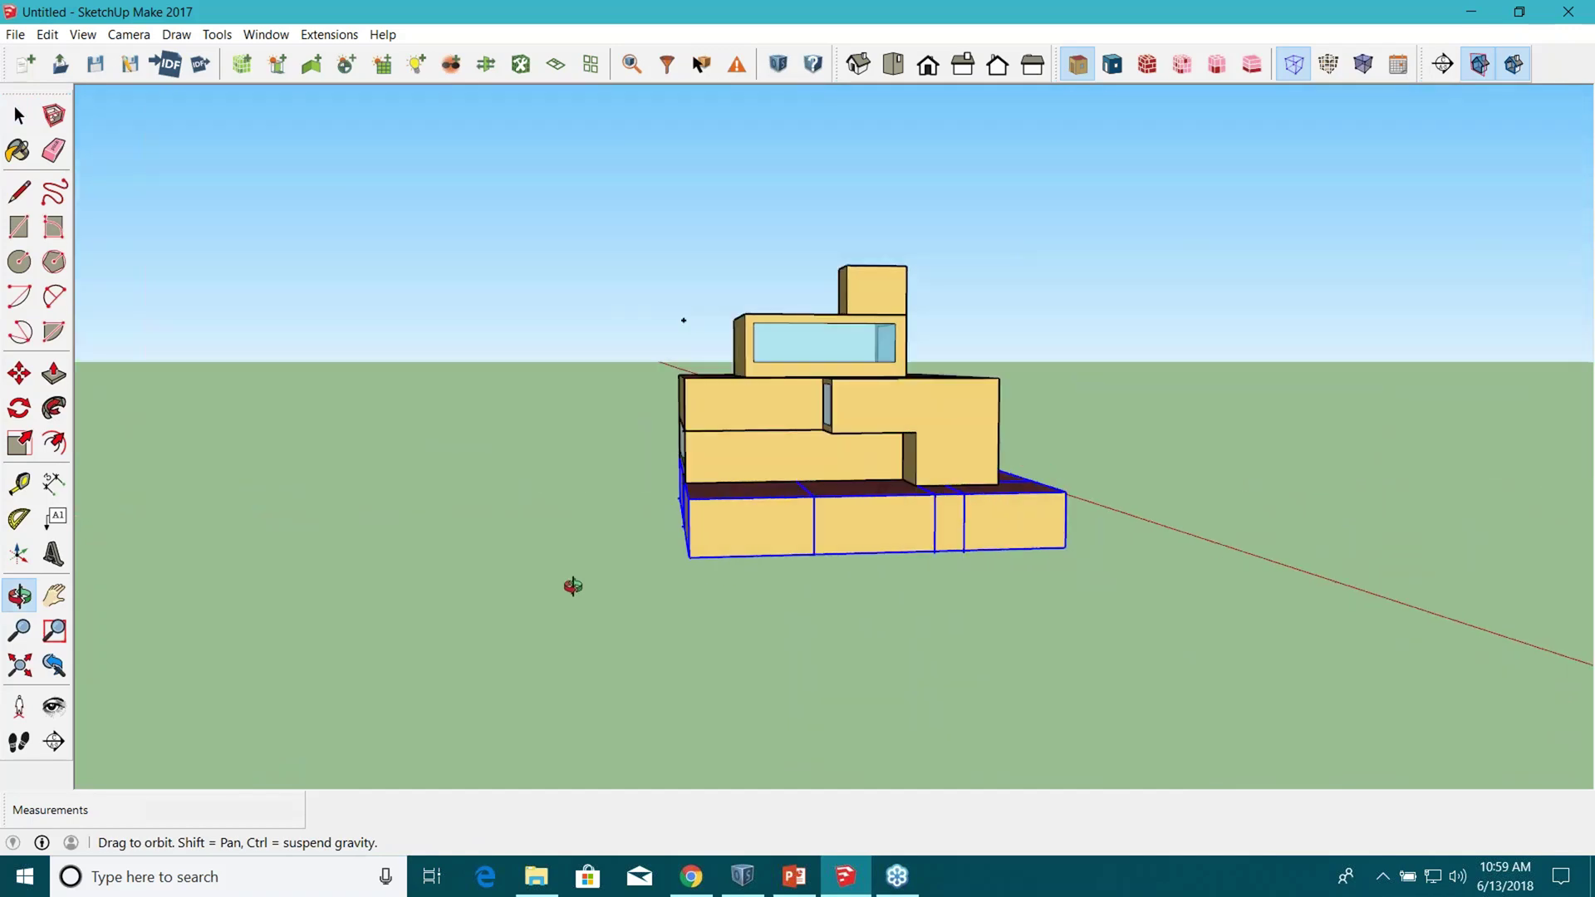
key(space)
click(734, 597)
middle_drag(734, 599, 953, 514)
drag(691, 468, 652, 457)
middle_drag(606, 496, 1338, 606)
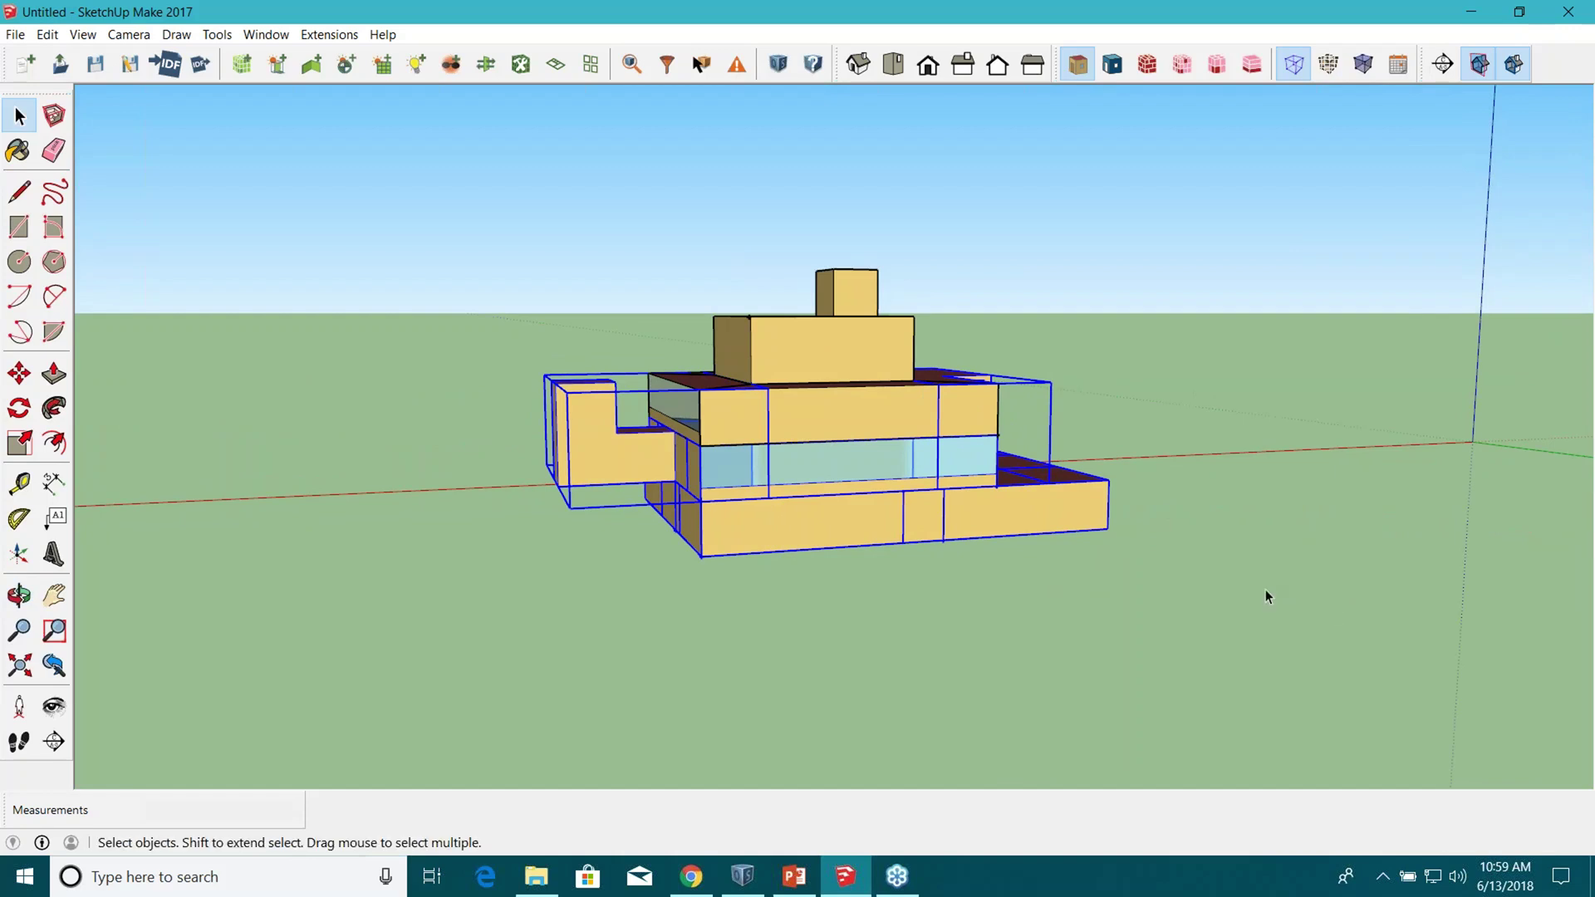
click(1209, 565)
Select all the ground-floor spaces from a level side view and assign them to Building Story 1.
key(o)
drag(1209, 565, 488, 499)
key(space)
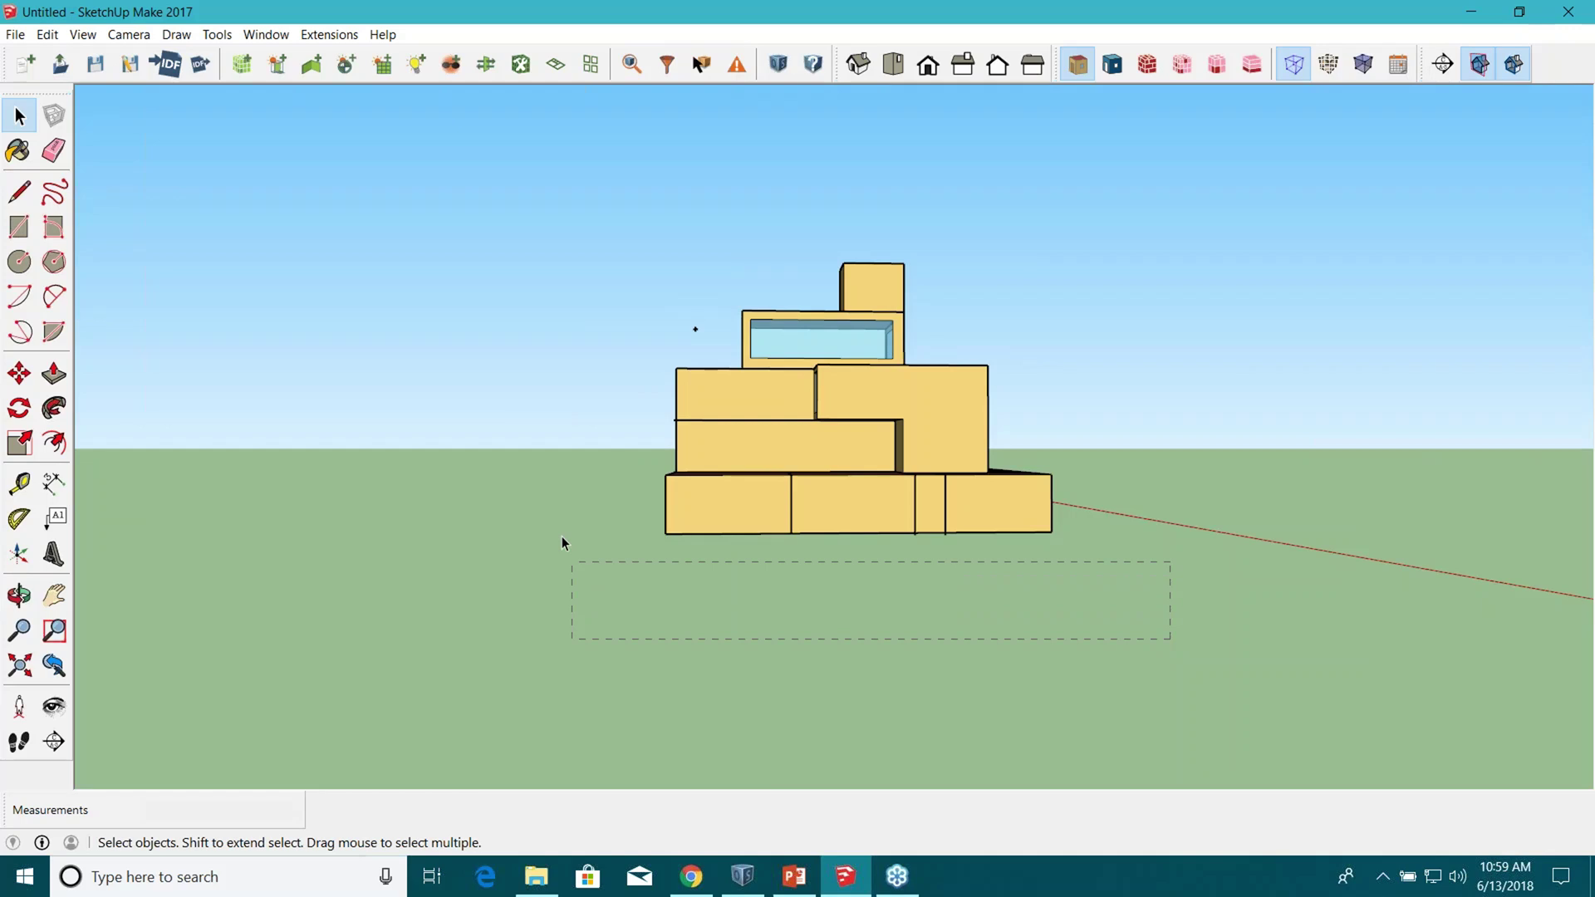
drag(560, 520, 556, 501)
middle_drag(556, 501, 608, 635)
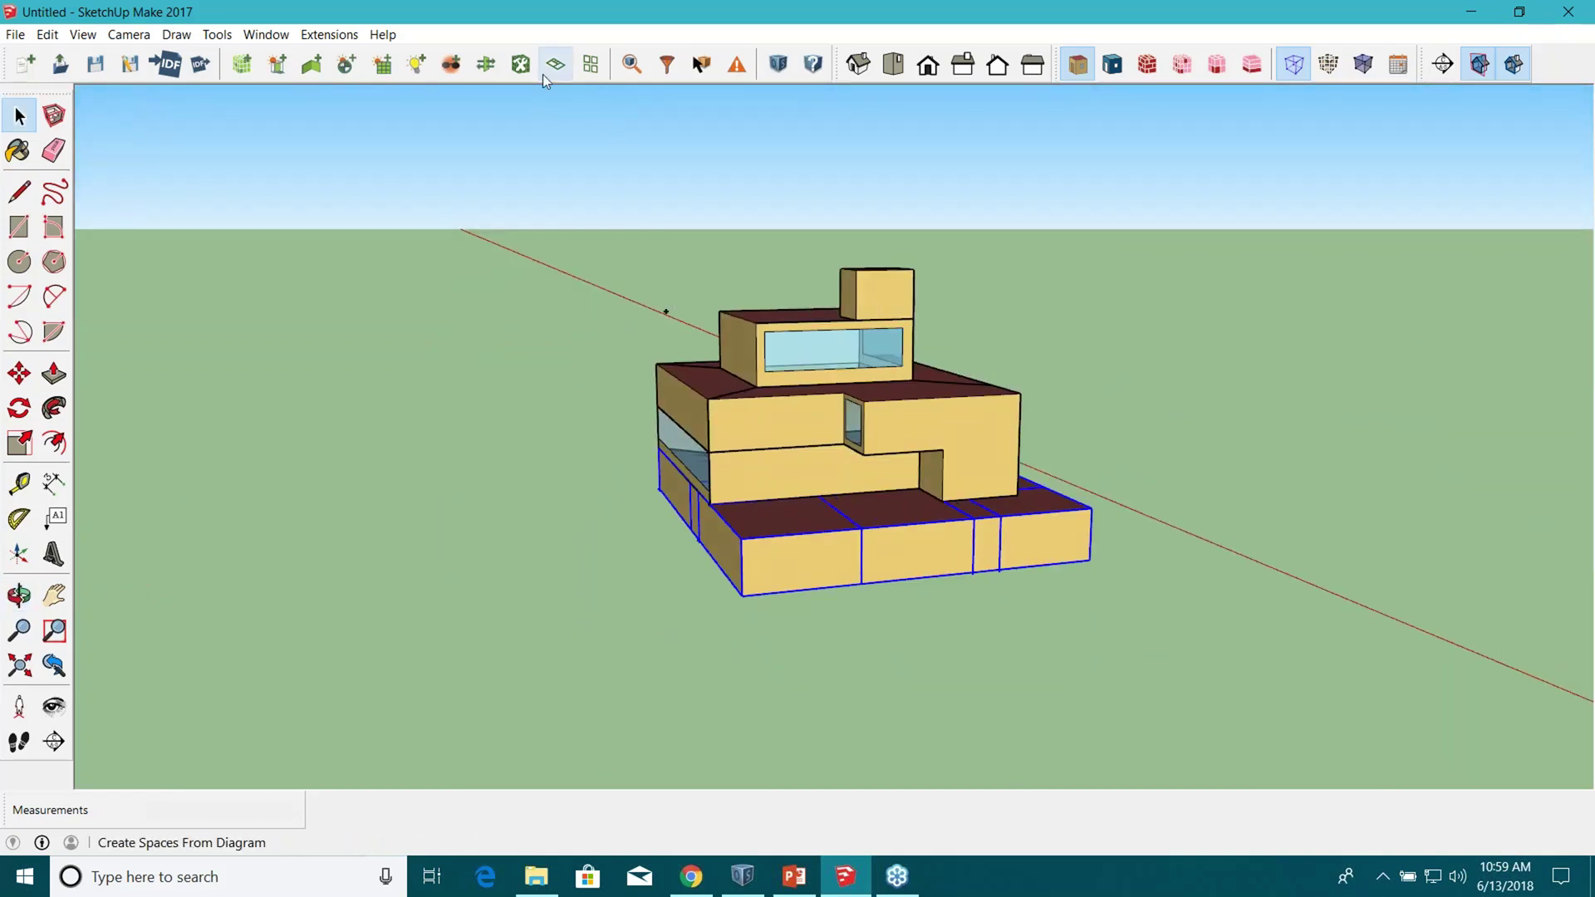
click(521, 66)
drag(784, 306, 625, 330)
click(770, 381)
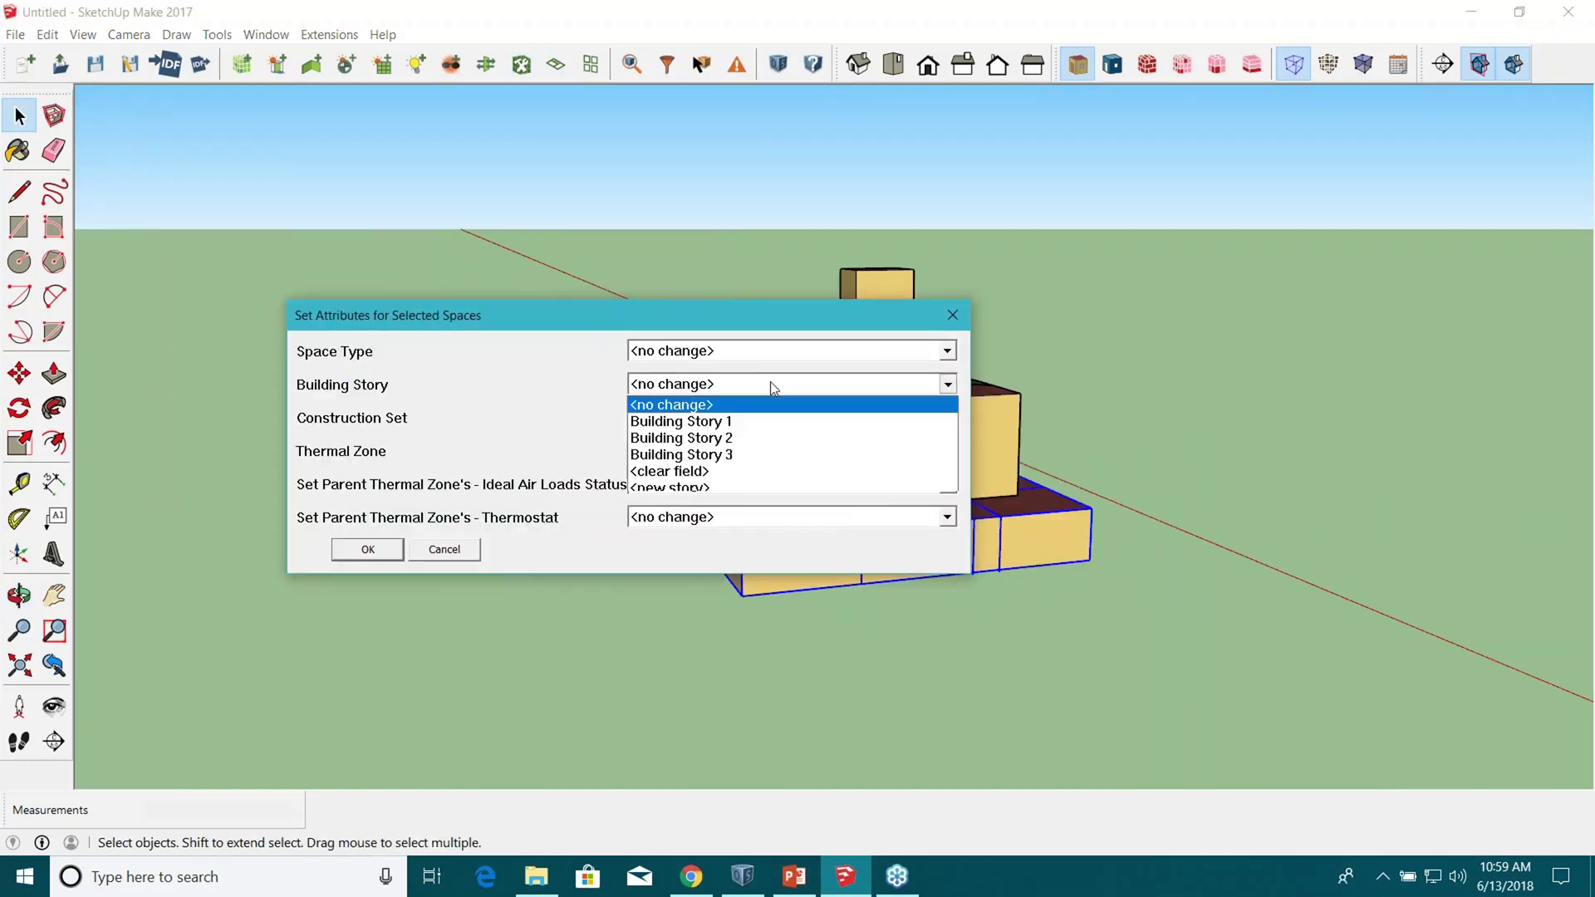
click(739, 423)
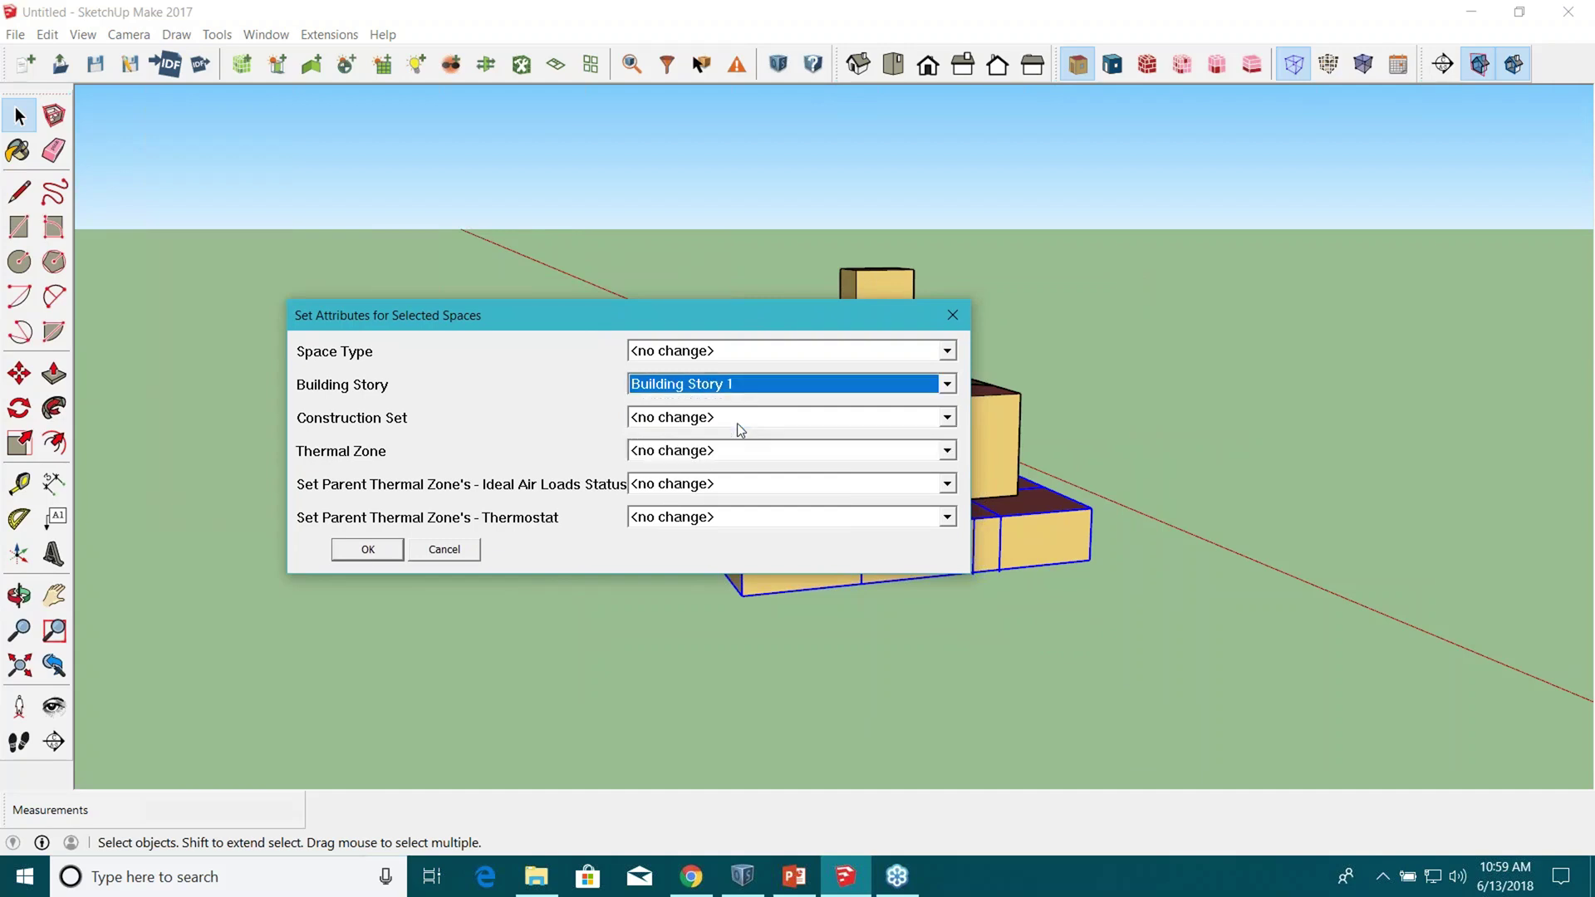
click(373, 551)
Select the spaces above the ground floor with a selection window and assign them to Building Story 2.
middle_drag(1103, 425, 914, 340)
middle_drag(1079, 453, 864, 405)
drag(1030, 425, 628, 242)
middle_drag(628, 242, 534, 656)
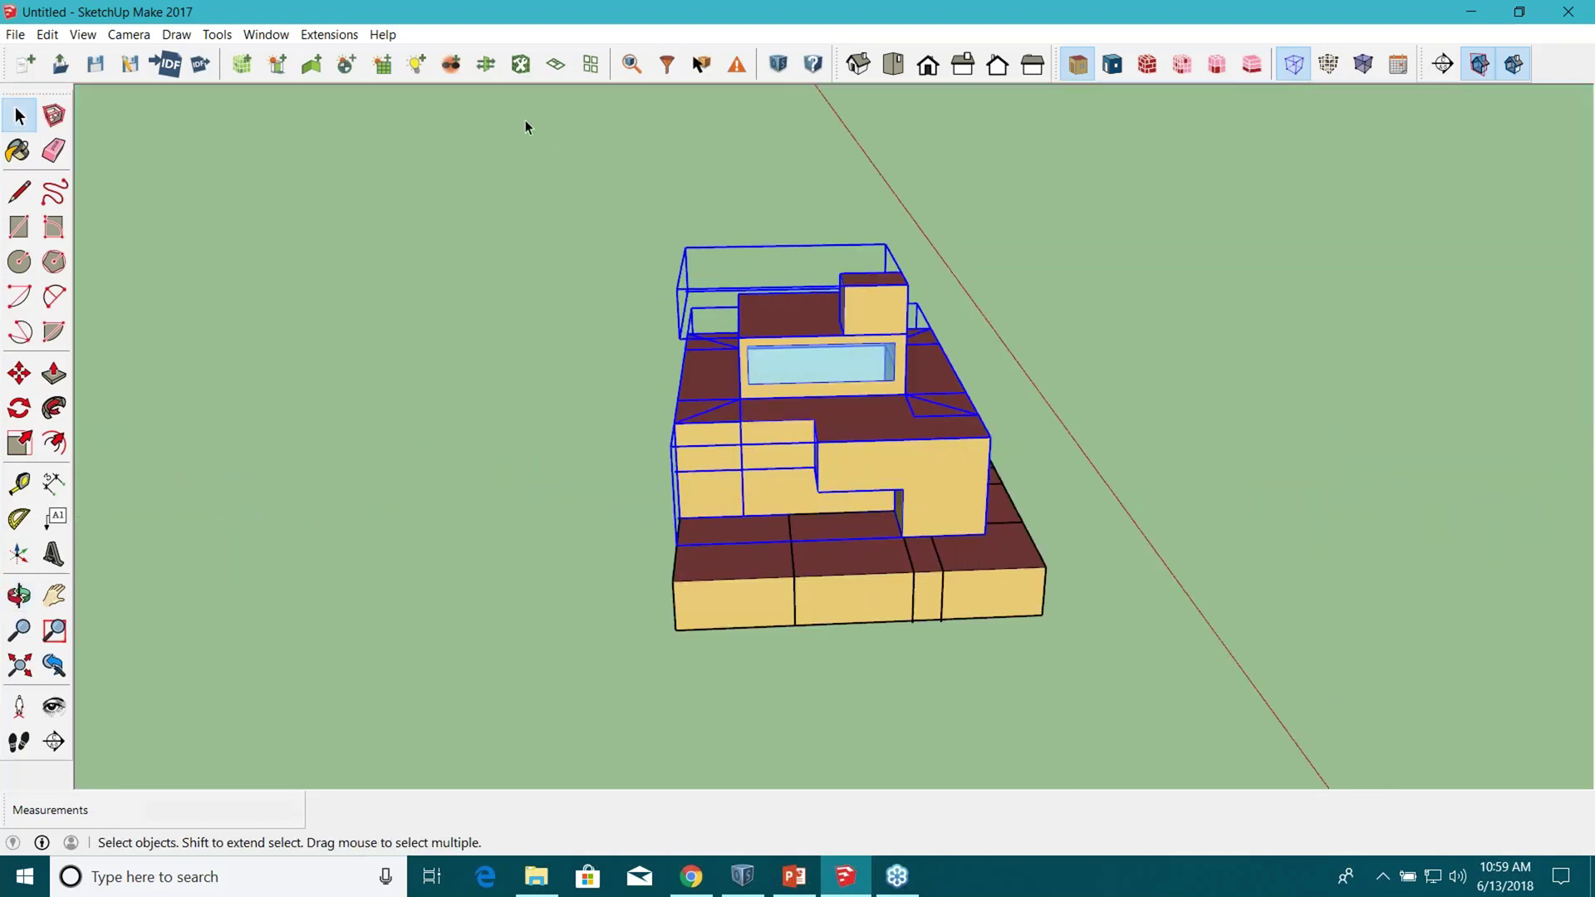
click(520, 67)
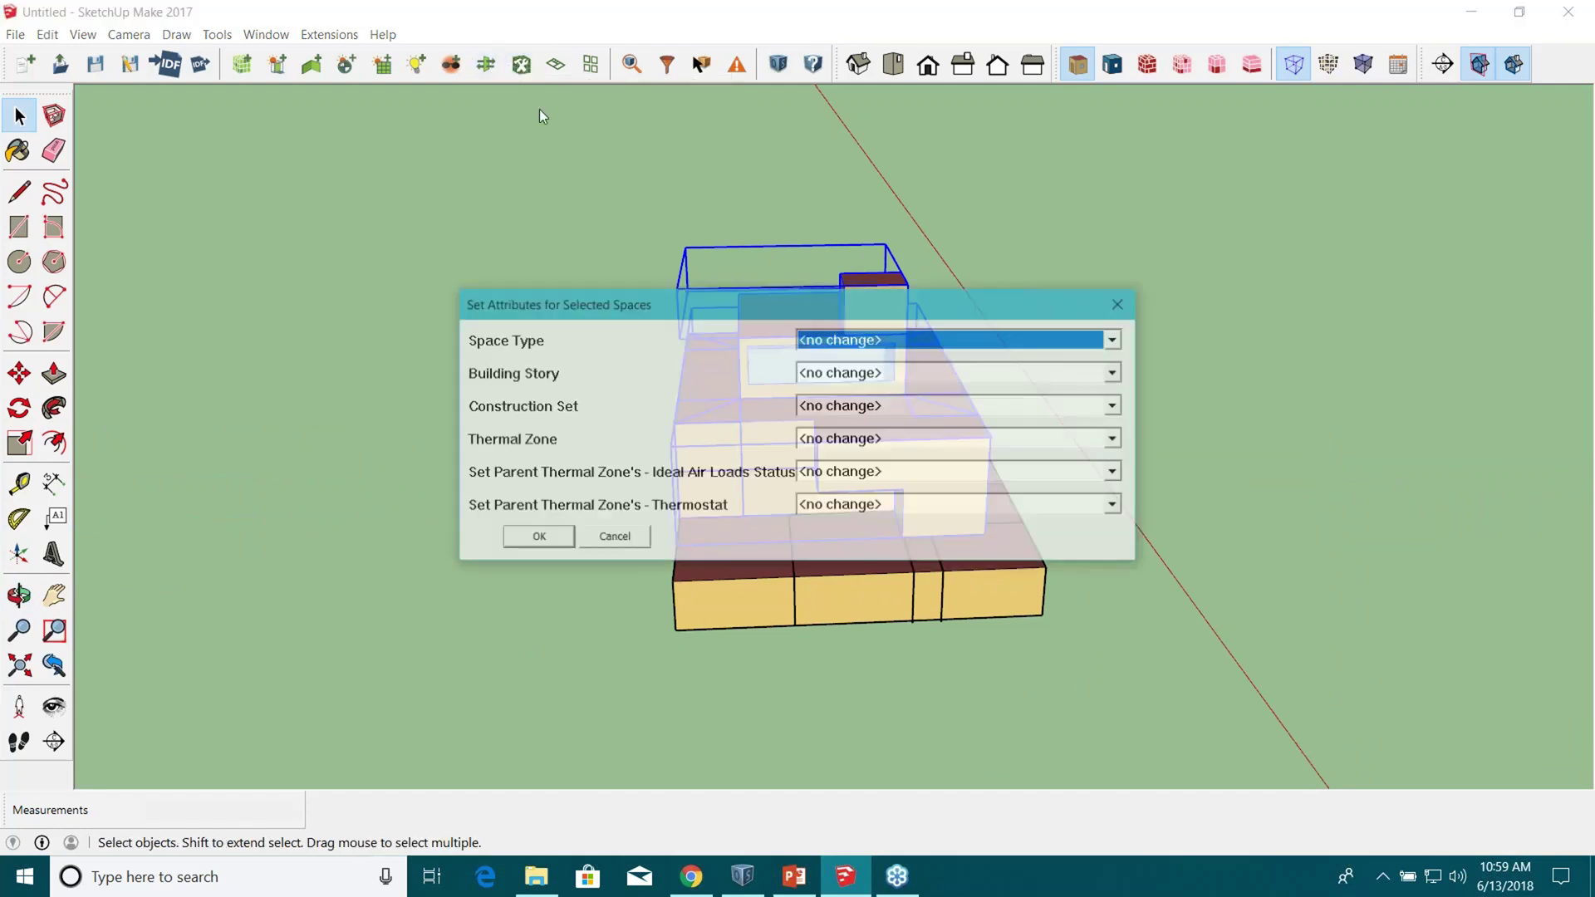
click(881, 381)
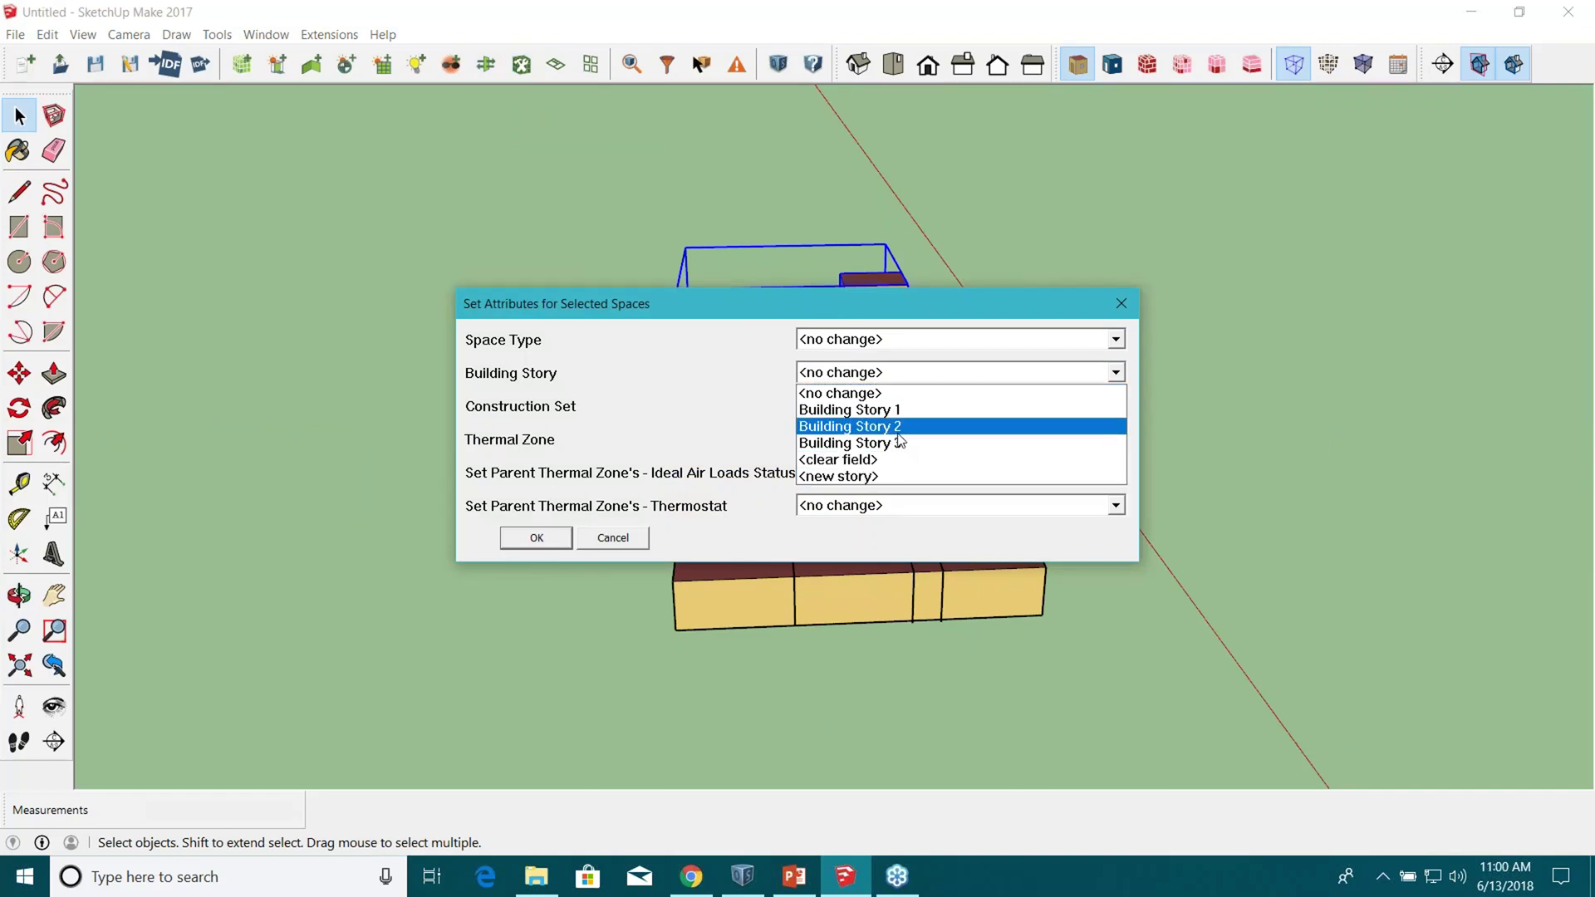
click(900, 431)
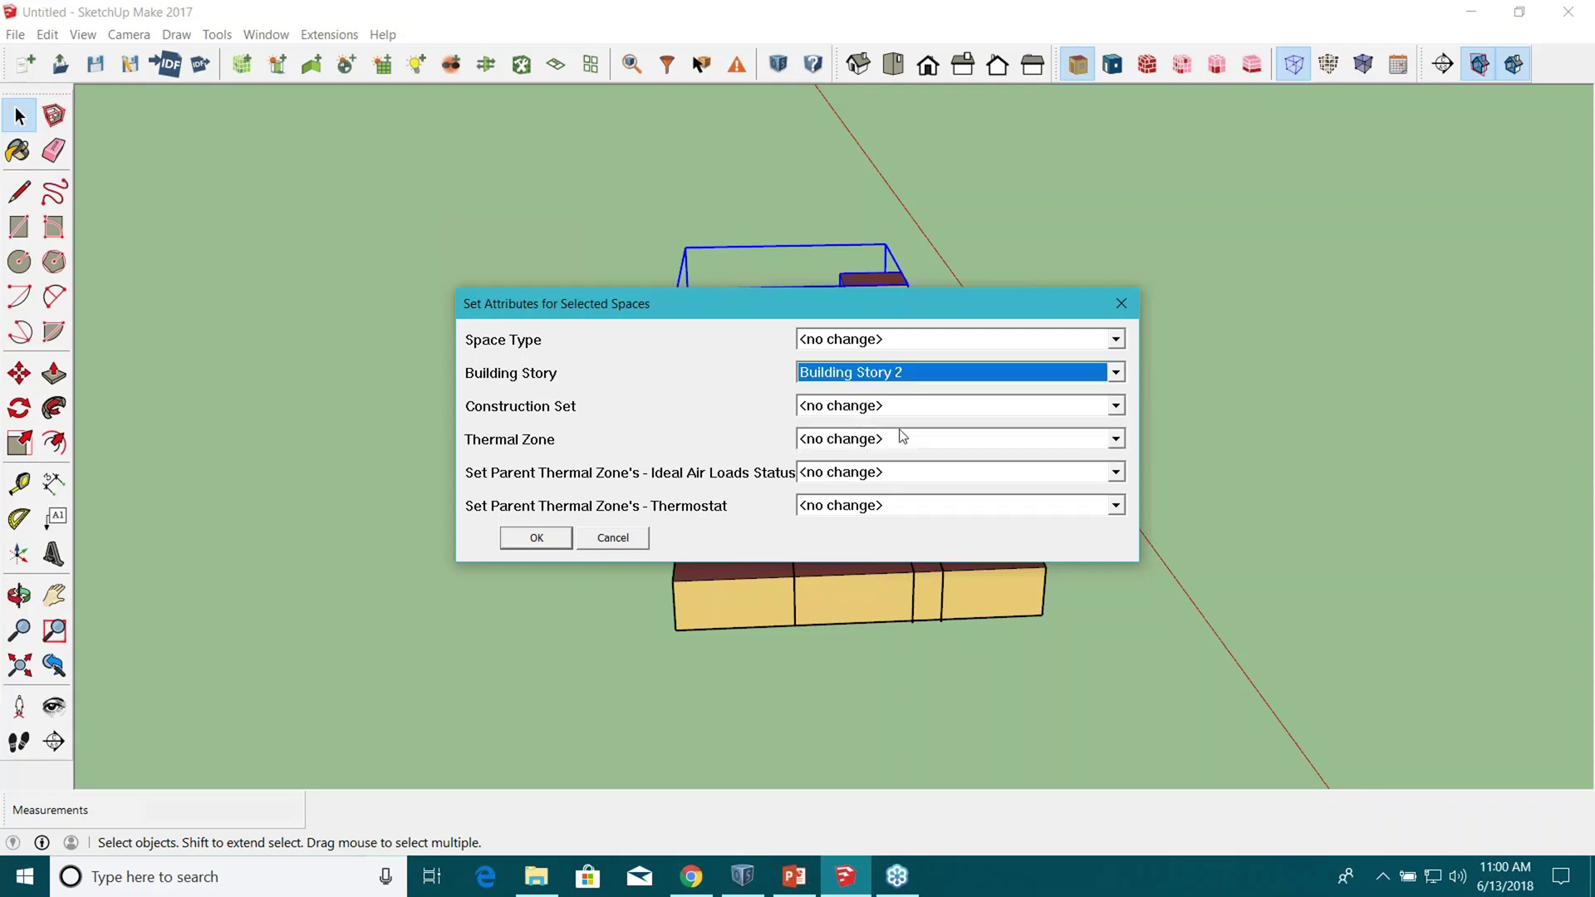
click(538, 540)
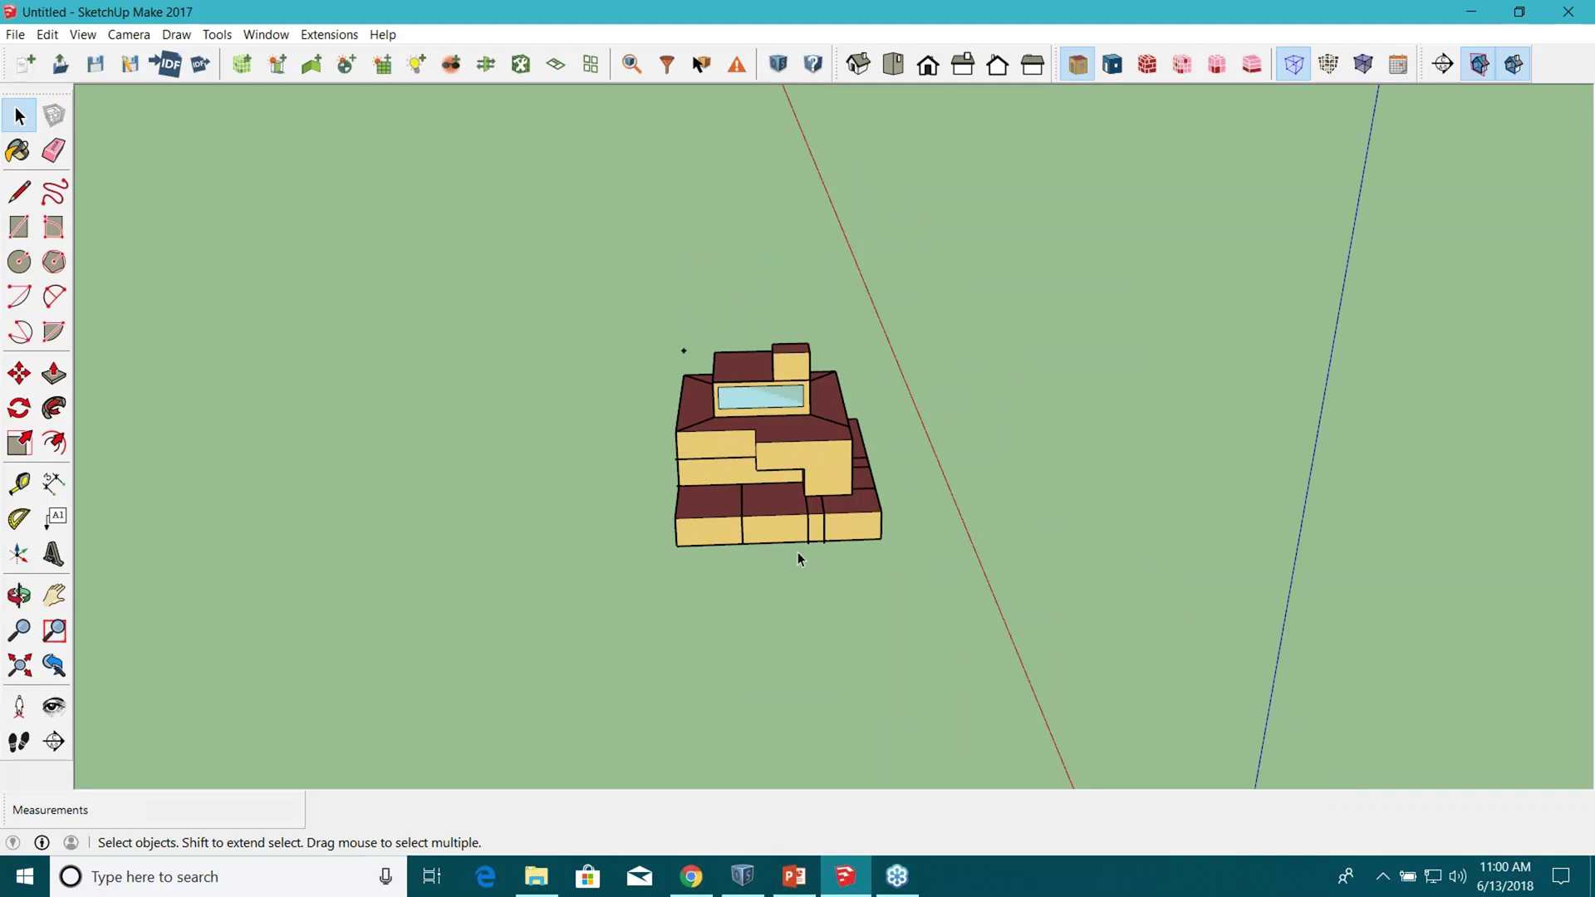
Select everything above the ground floor from a level side view and hide it.
middle_drag(676, 559, 618, 440)
scroll(611, 436, up, 3)
middle_drag(768, 501, 656, 216)
middle_drag(731, 465, 661, 610)
scroll(825, 424, up, 5)
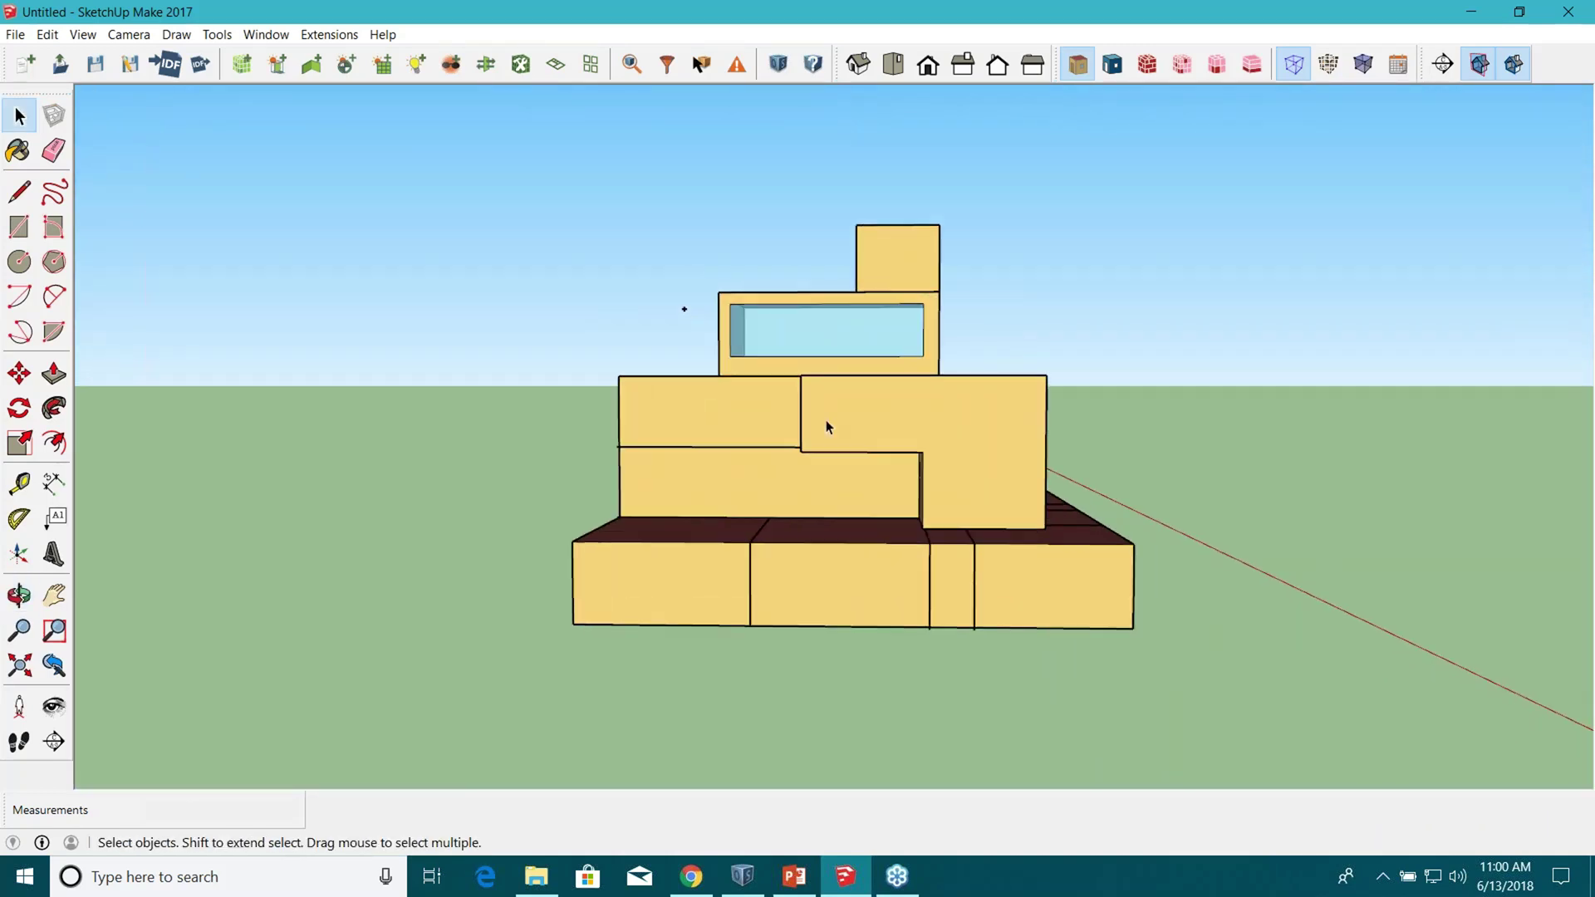
scroll(903, 477, down, 5)
middle_drag(939, 495, 914, 423)
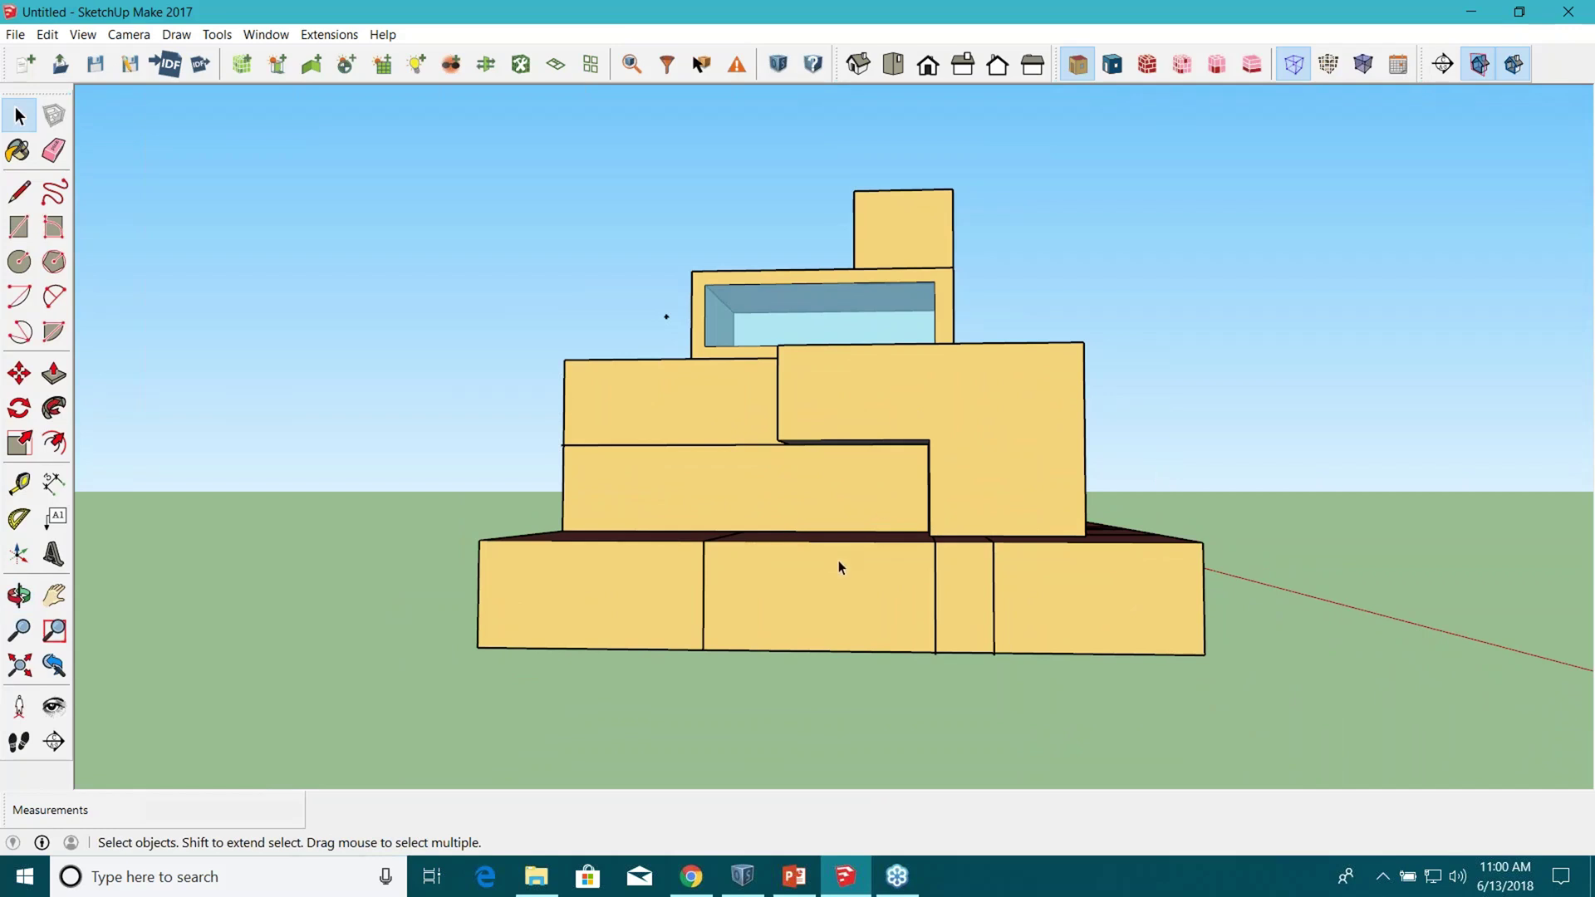
scroll(841, 561, down, 5)
middle_drag(936, 559, 919, 355)
scroll(934, 432, up, 2)
middle_drag(935, 431, 1080, 494)
drag(1115, 495, 857, 420)
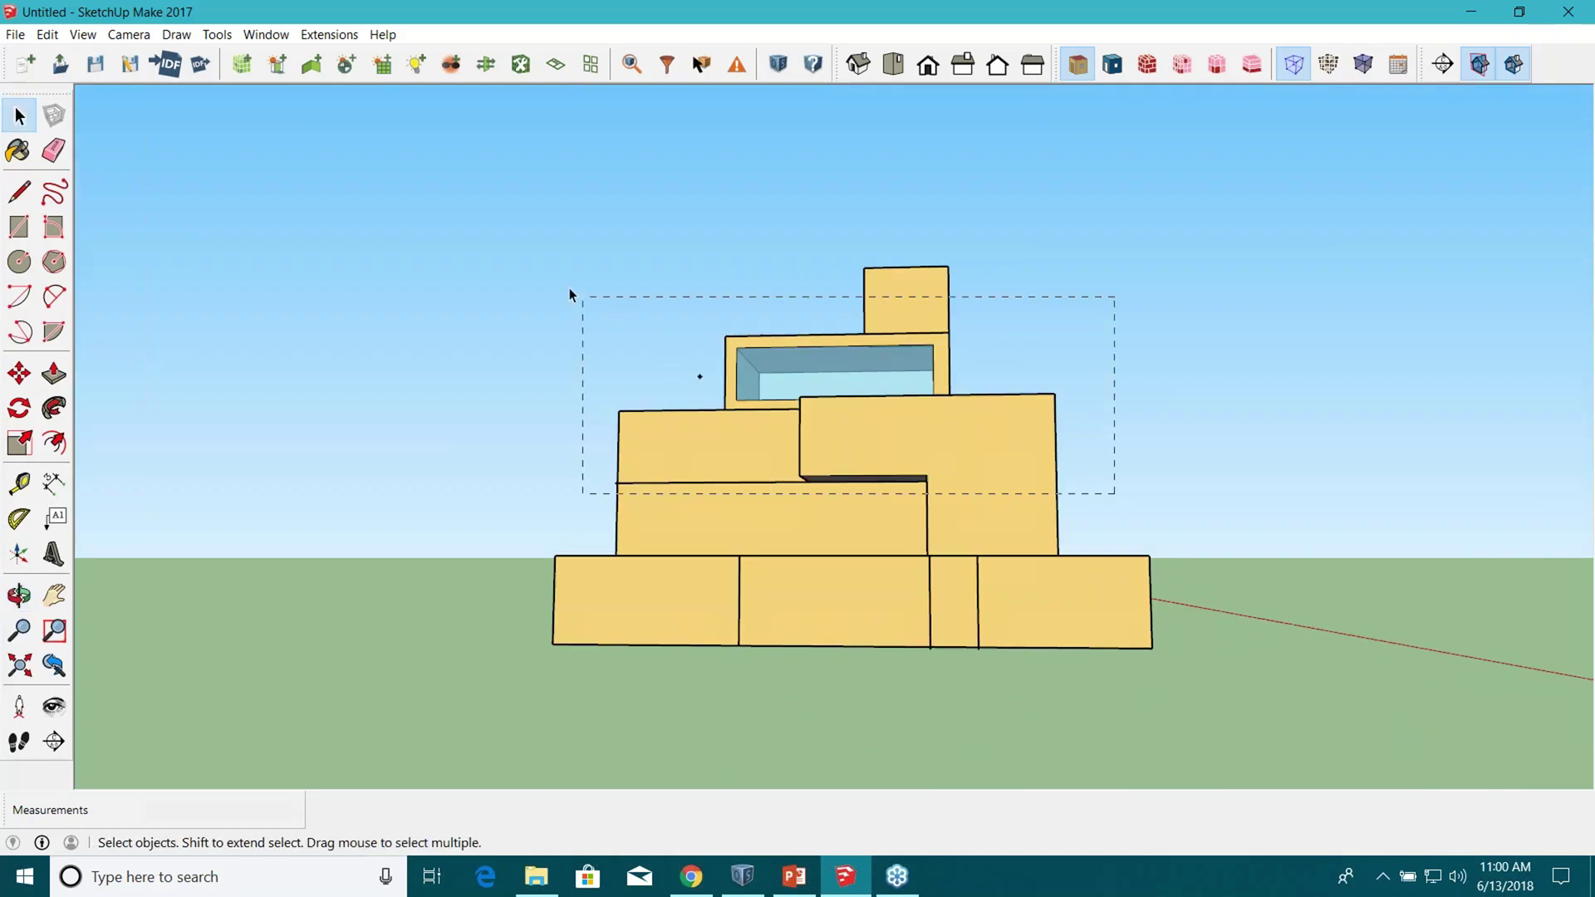
drag(510, 237, 506, 224)
middle_drag(505, 225, 181, 160)
right_click(764, 375)
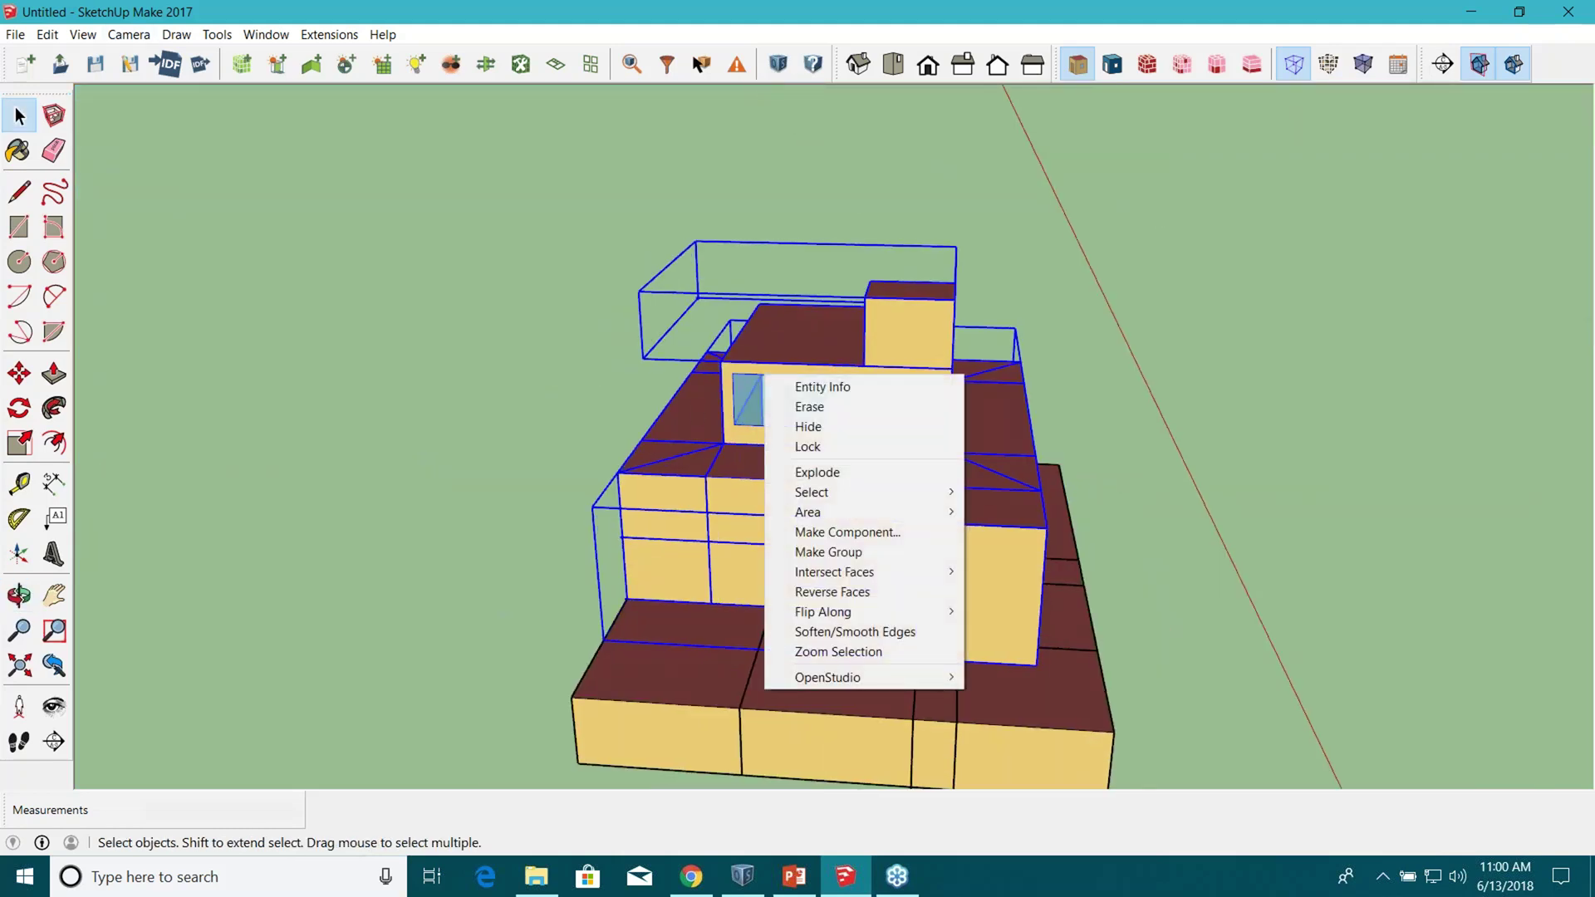
click(831, 426)
Select the branching corridor space on the exposed ground floor and set its space type to 90.1-2010 - Office - Corridor.
middle_drag(500, 417, 774, 525)
scroll(1018, 555, up, 6)
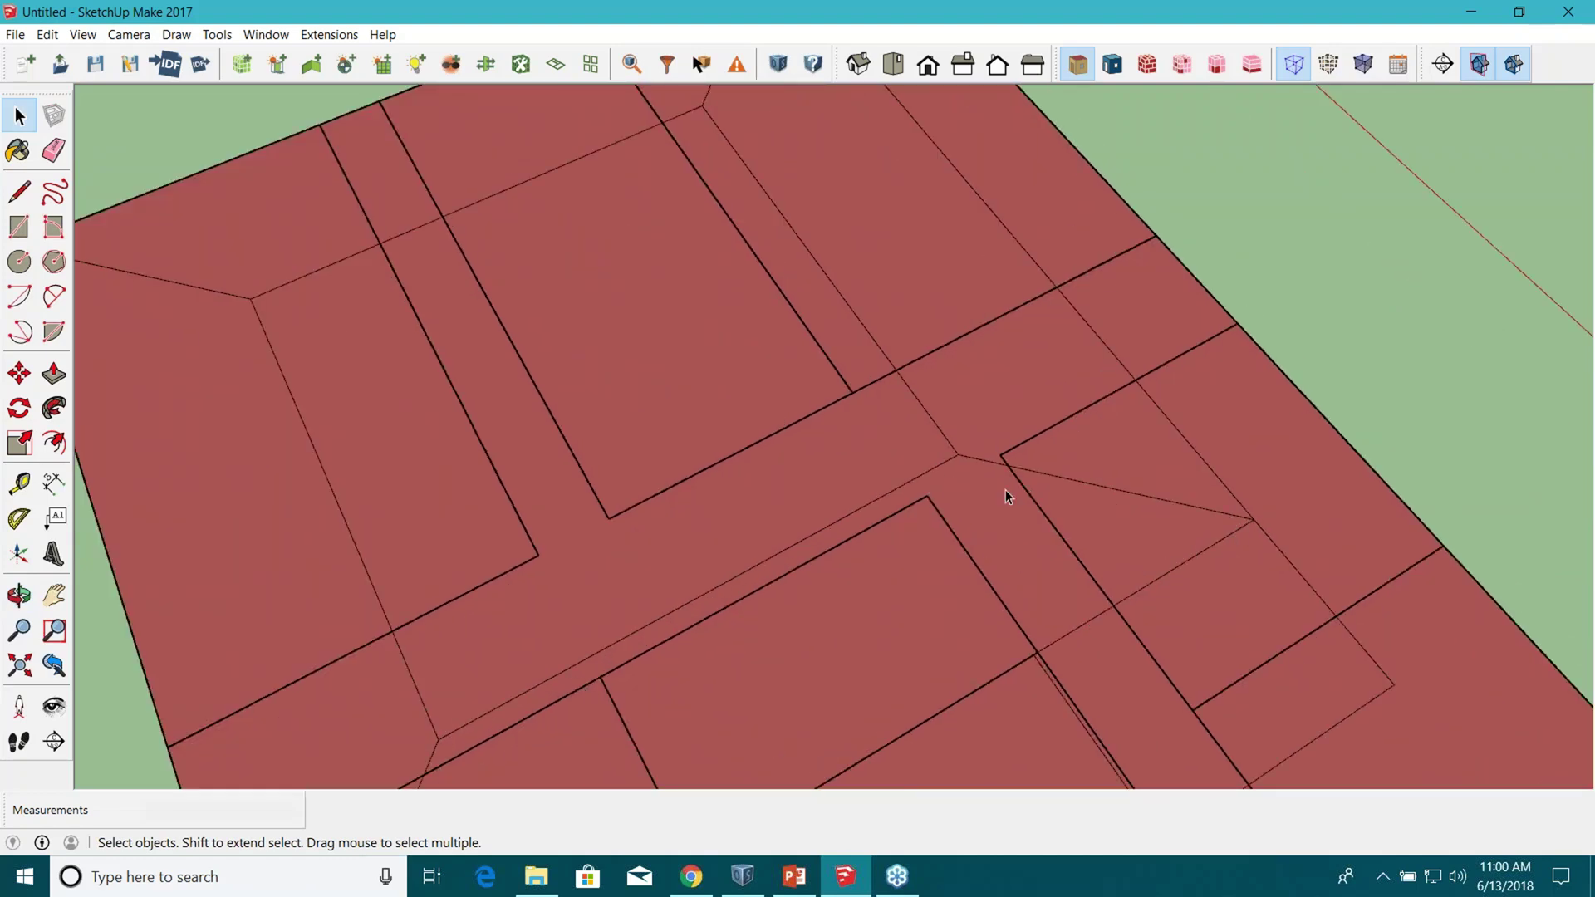
scroll(831, 412, down, 3)
scroll(817, 414, down, 2)
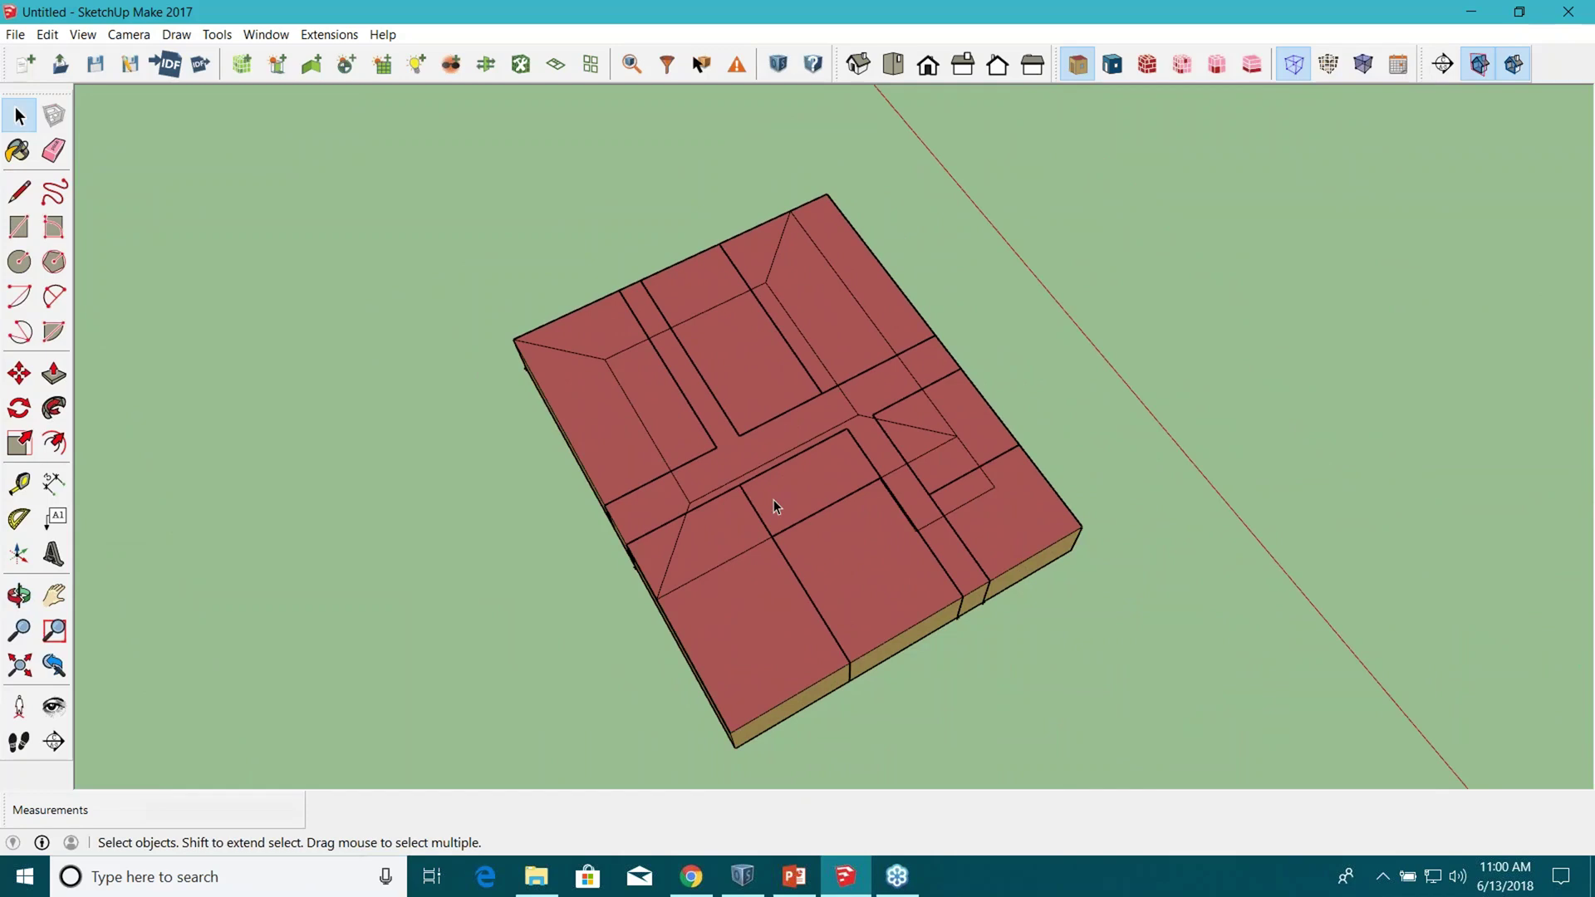
scroll(751, 509, up, 2)
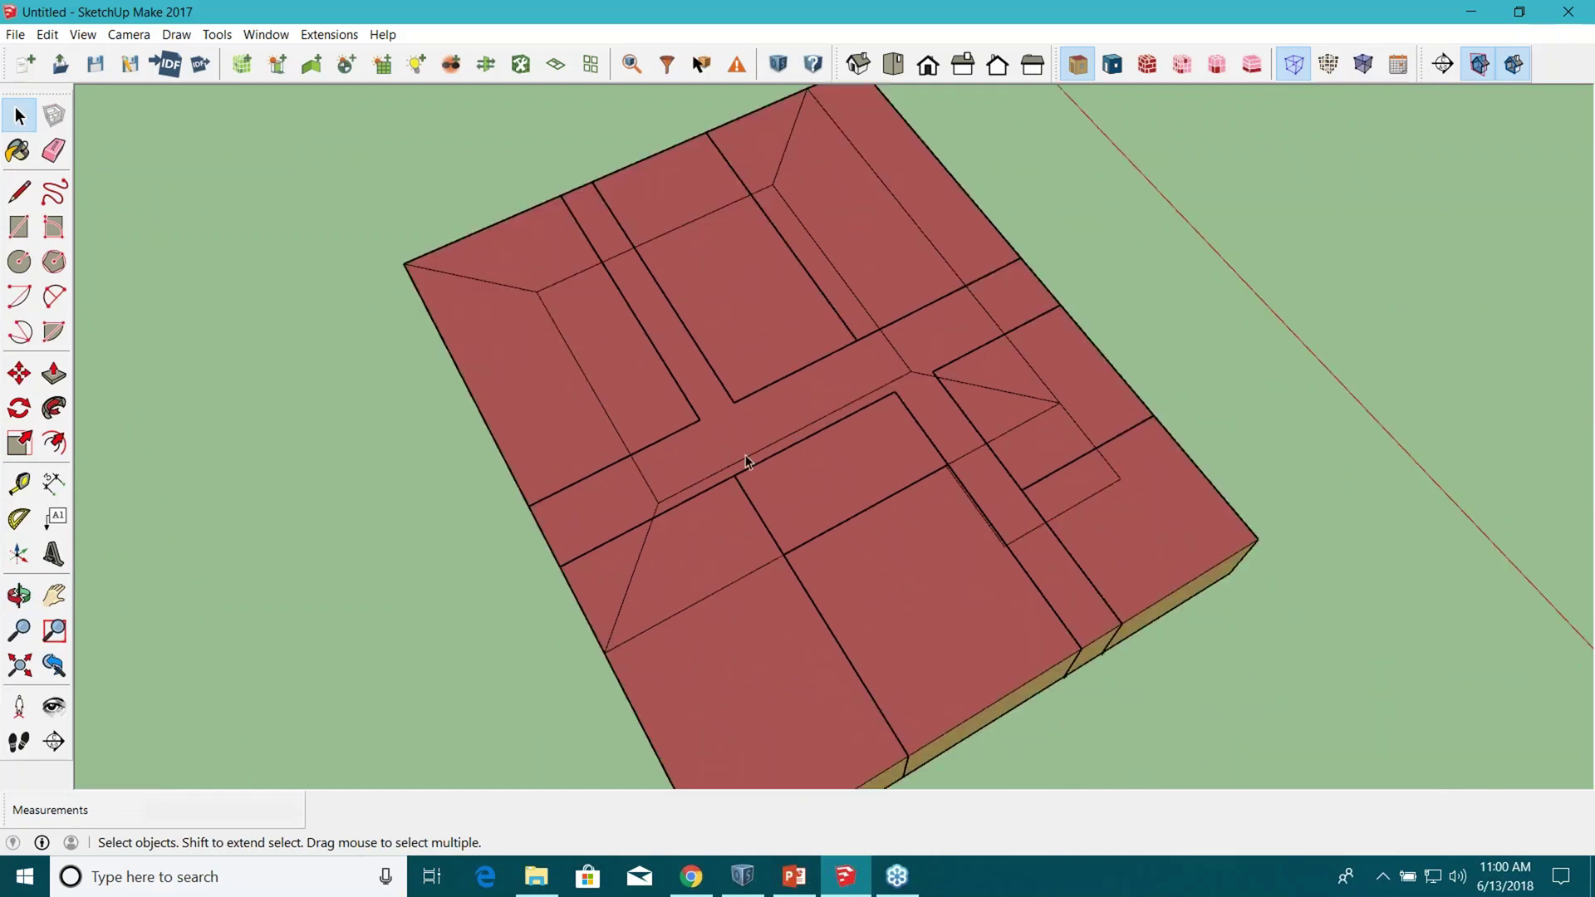
double_click(944, 332)
click(1333, 273)
double_click(944, 332)
click(528, 68)
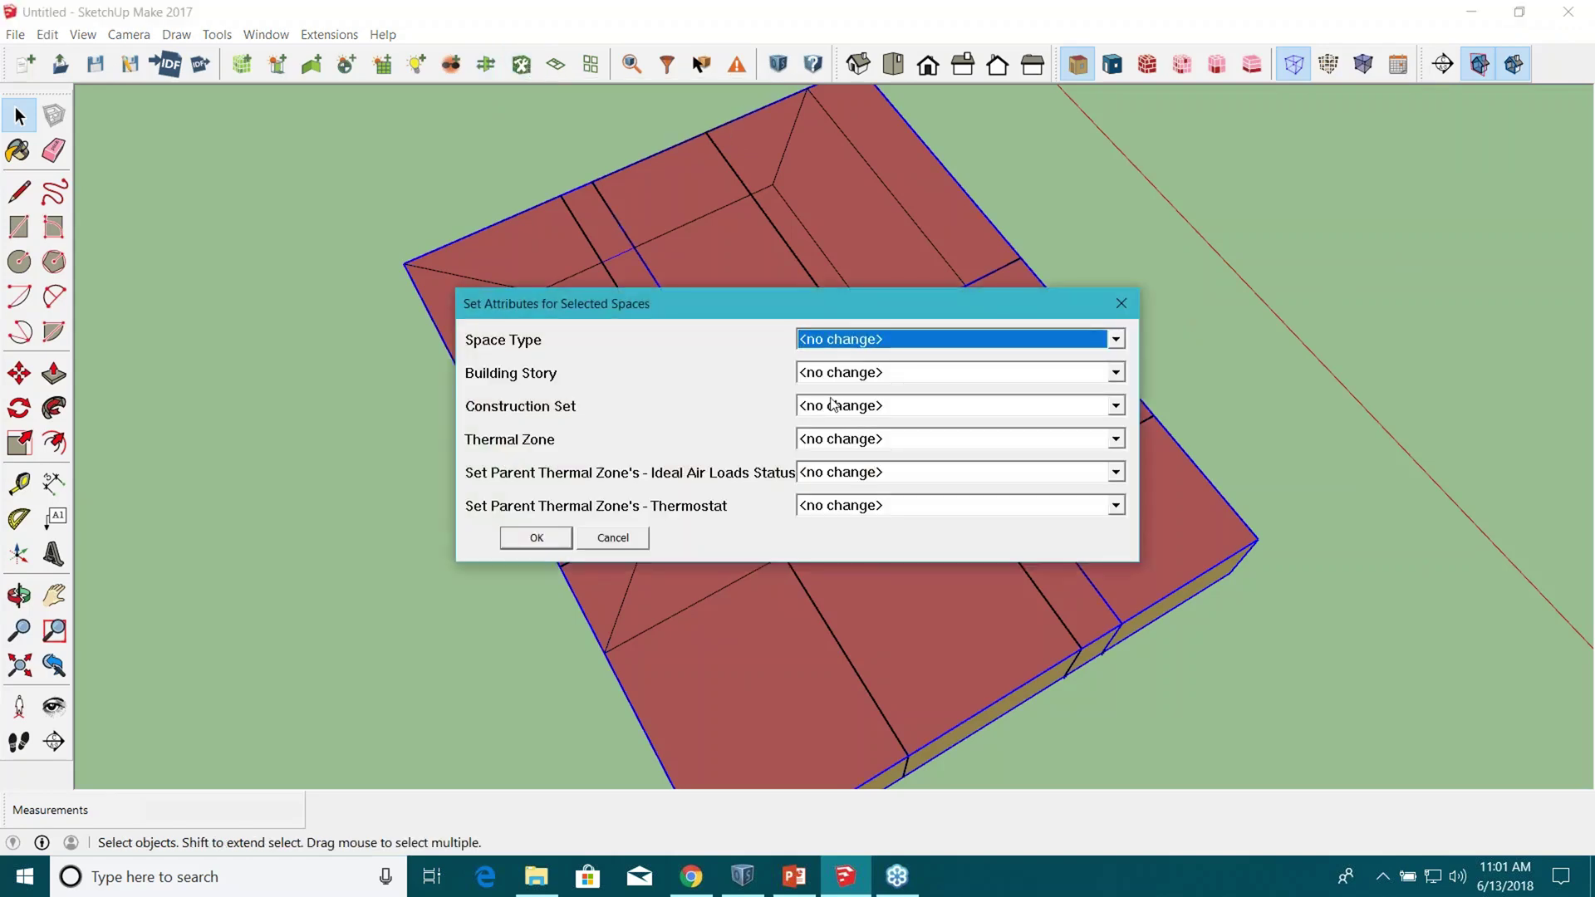
click(872, 341)
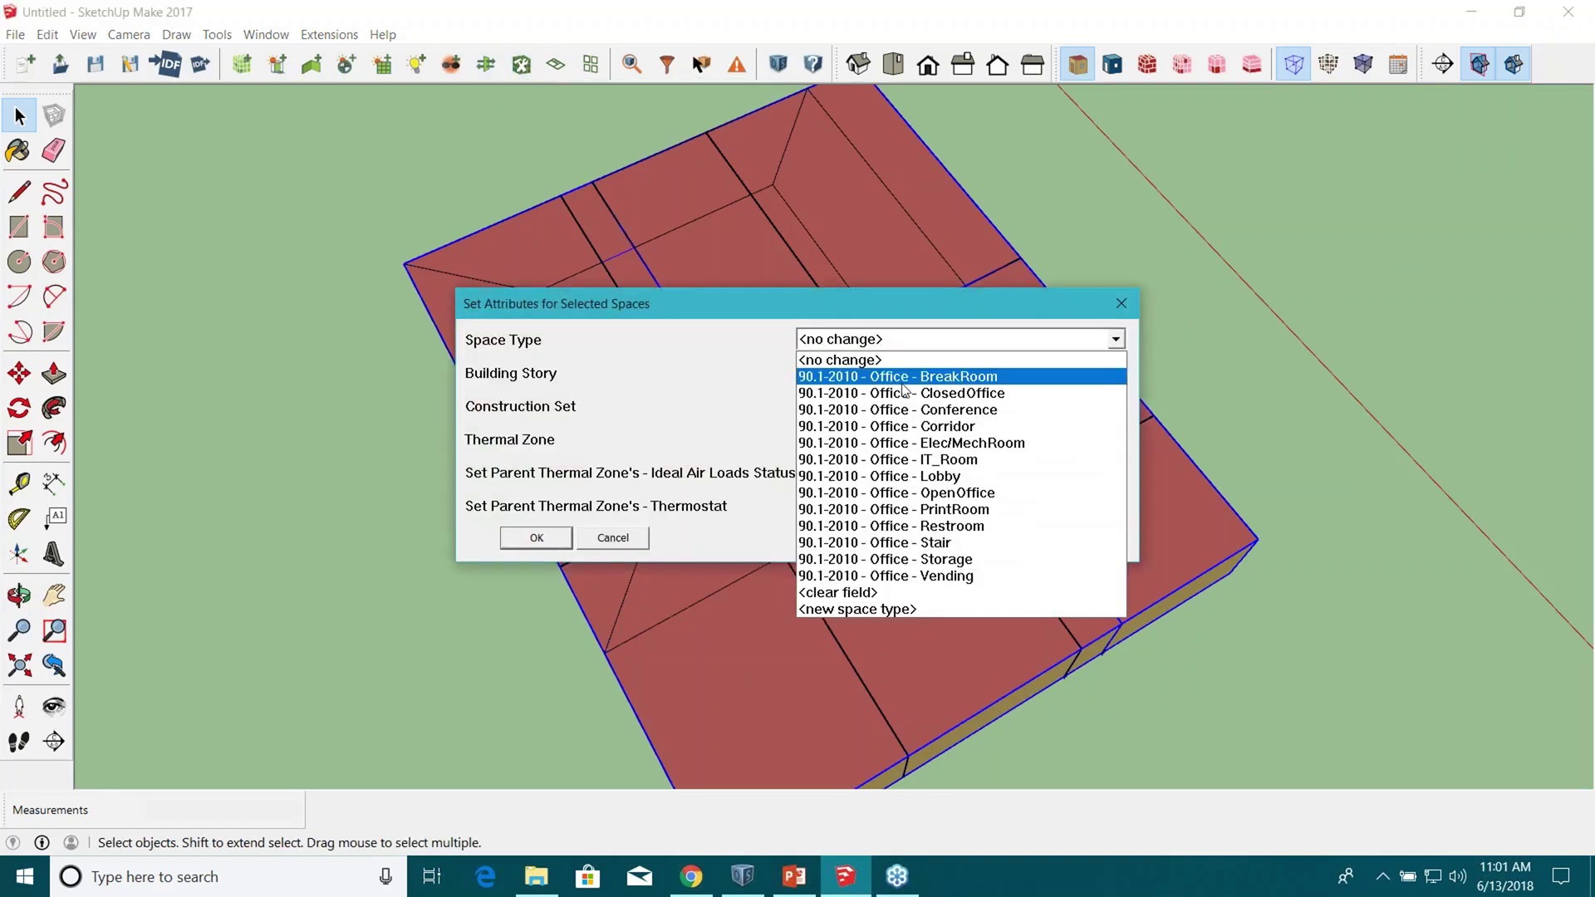
click(927, 426)
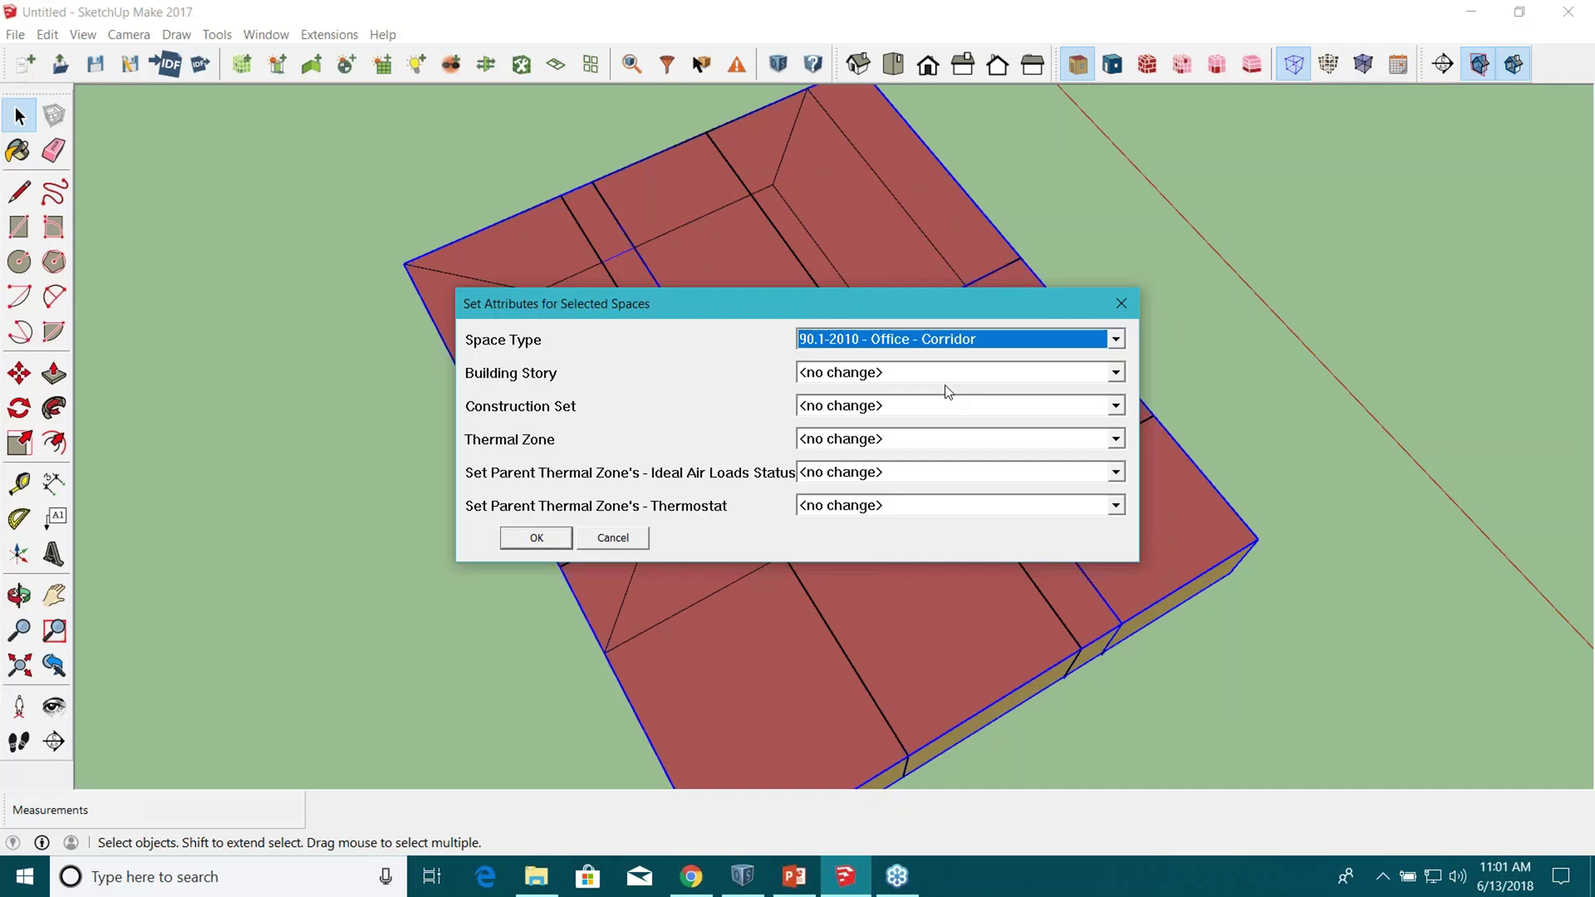
Try the new construction set option for the corridor space, then return the construction set to no change.
click(894, 409)
click(894, 408)
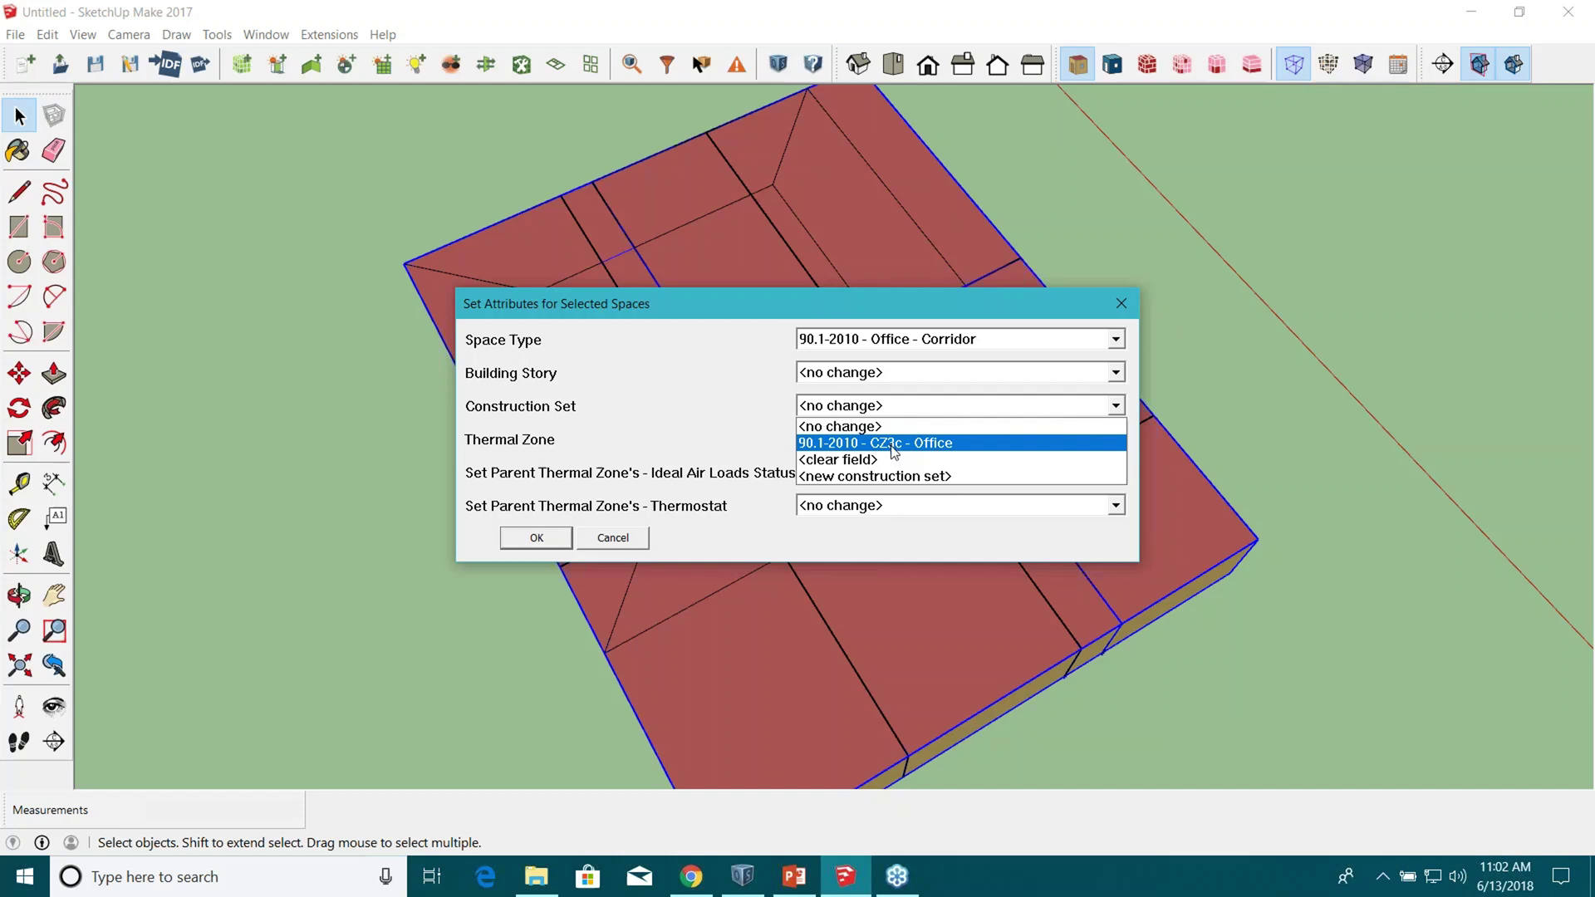
click(893, 476)
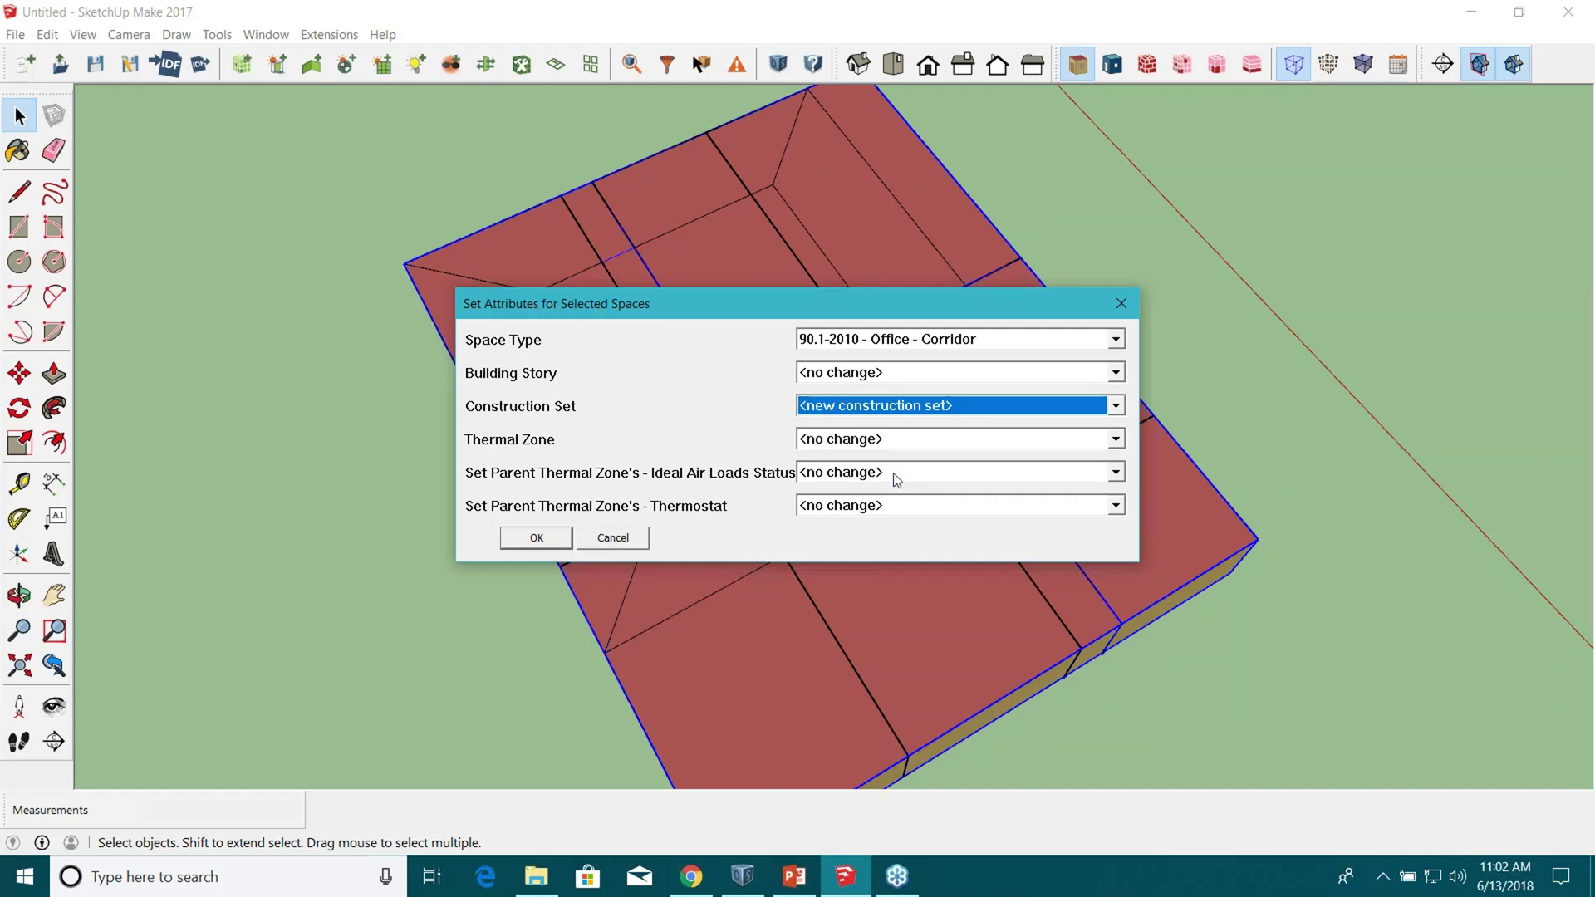
click(897, 407)
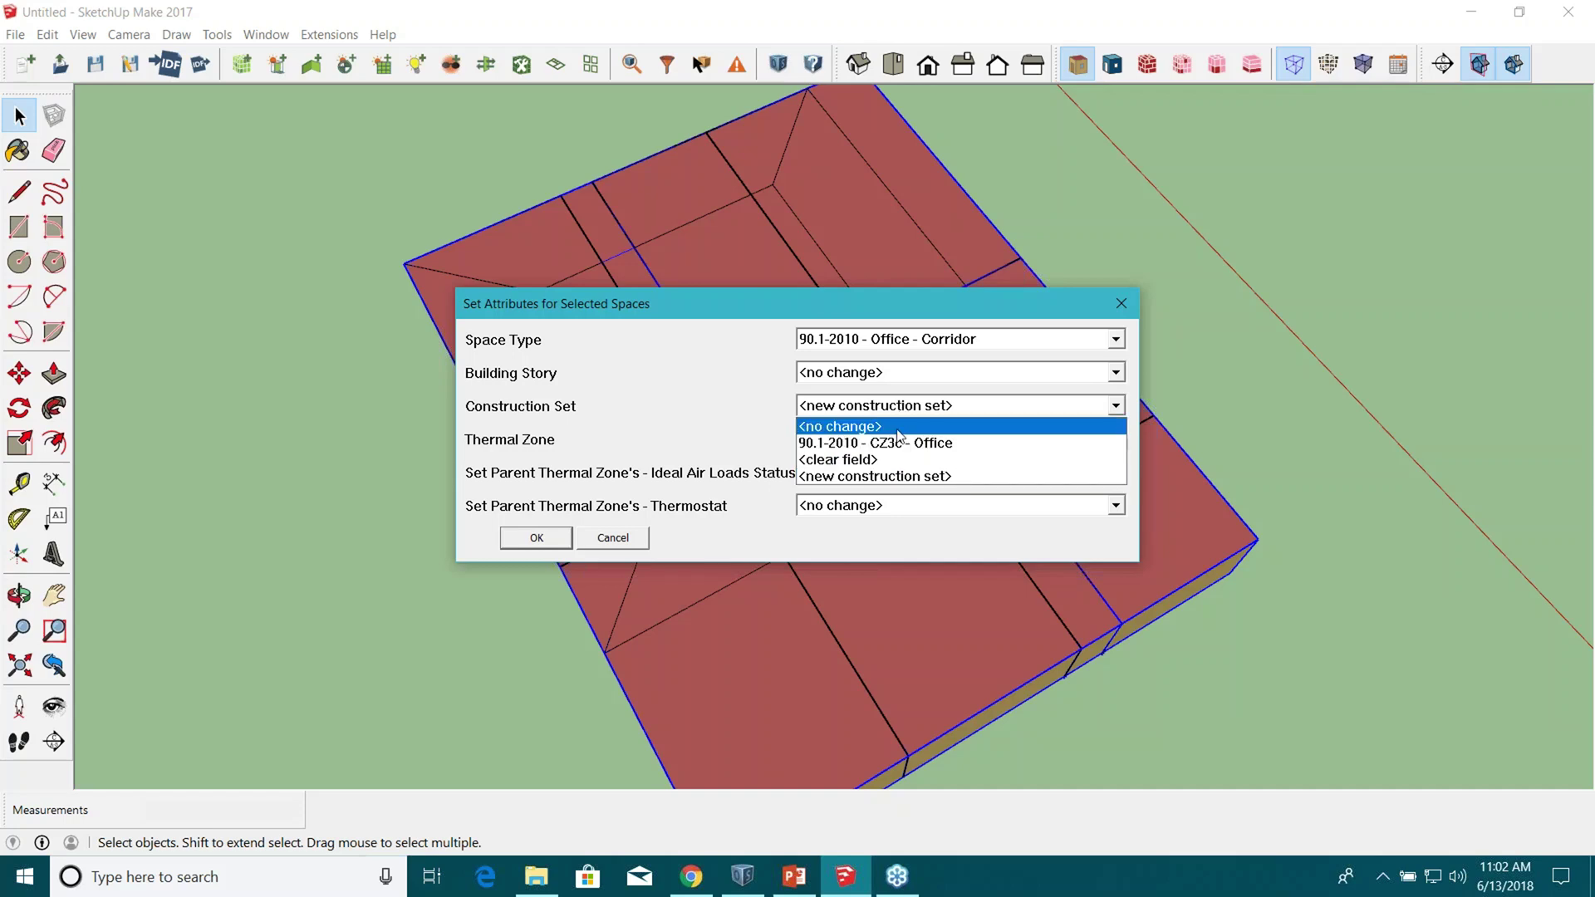
click(898, 430)
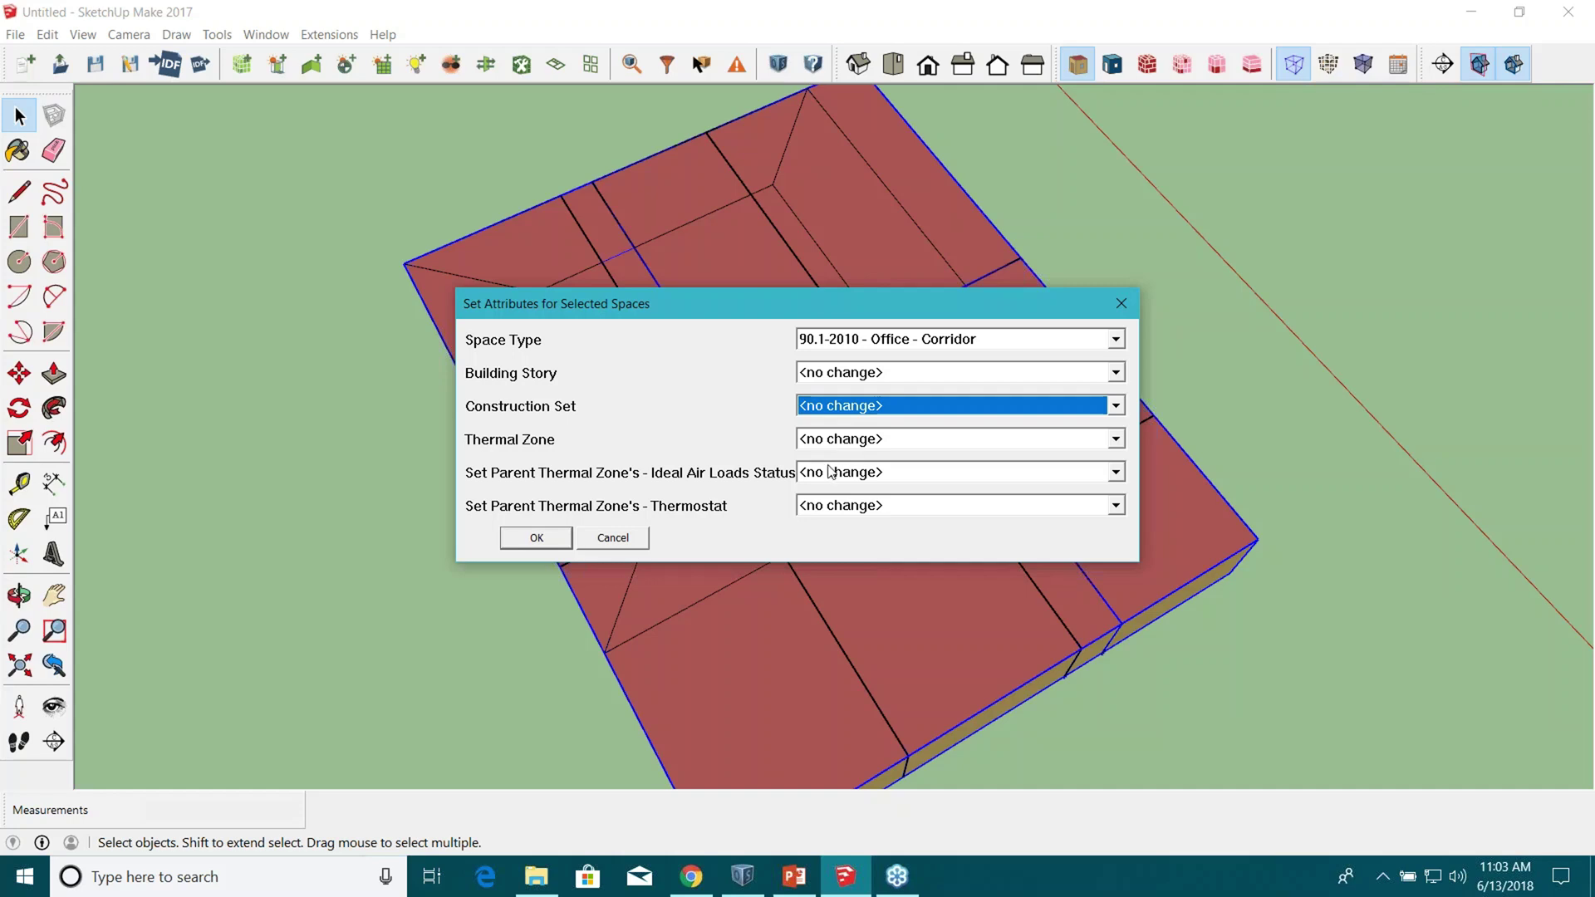
Set the corridor zone's ideal air loads status to Yes and its thermostat to 90.1-2010 - Office - Corridor Thermostat.
click(827, 474)
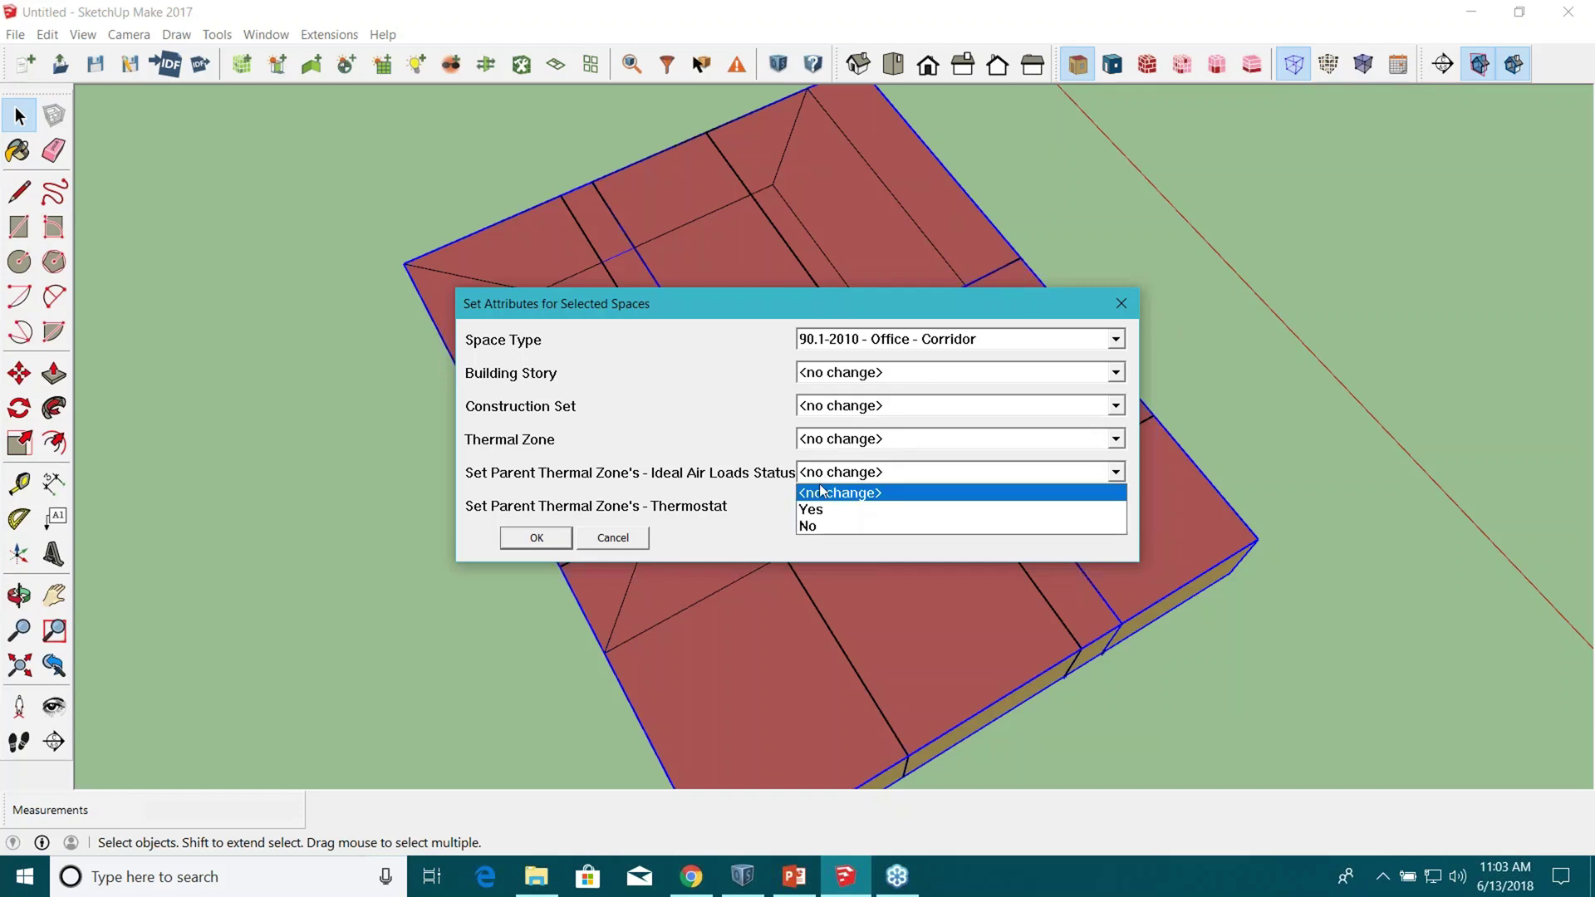
click(704, 422)
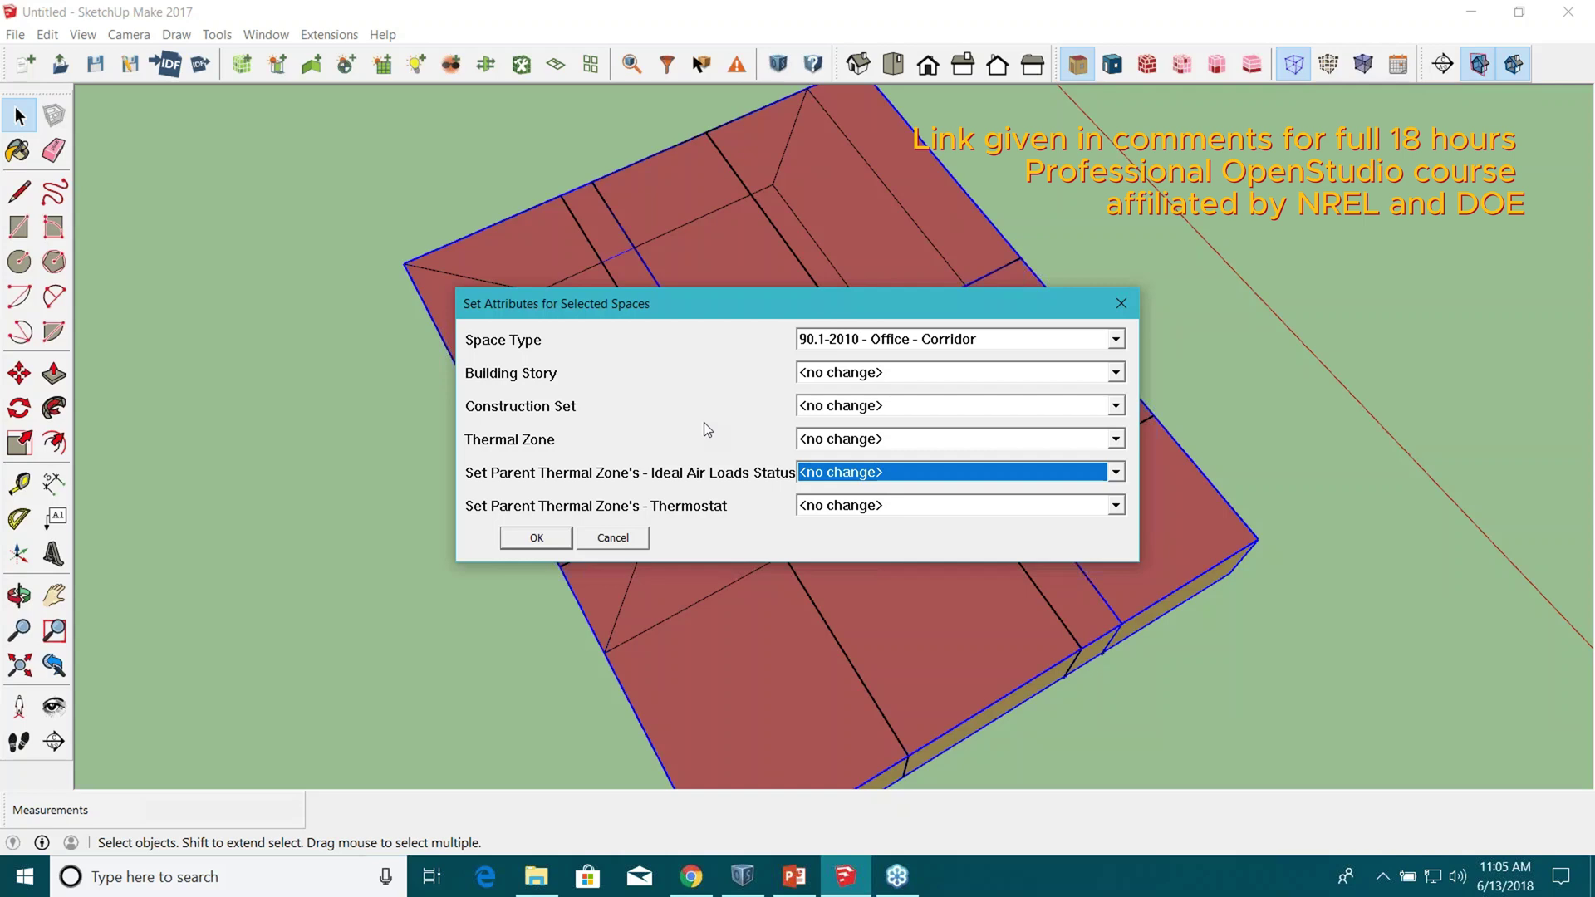
click(834, 471)
click(840, 509)
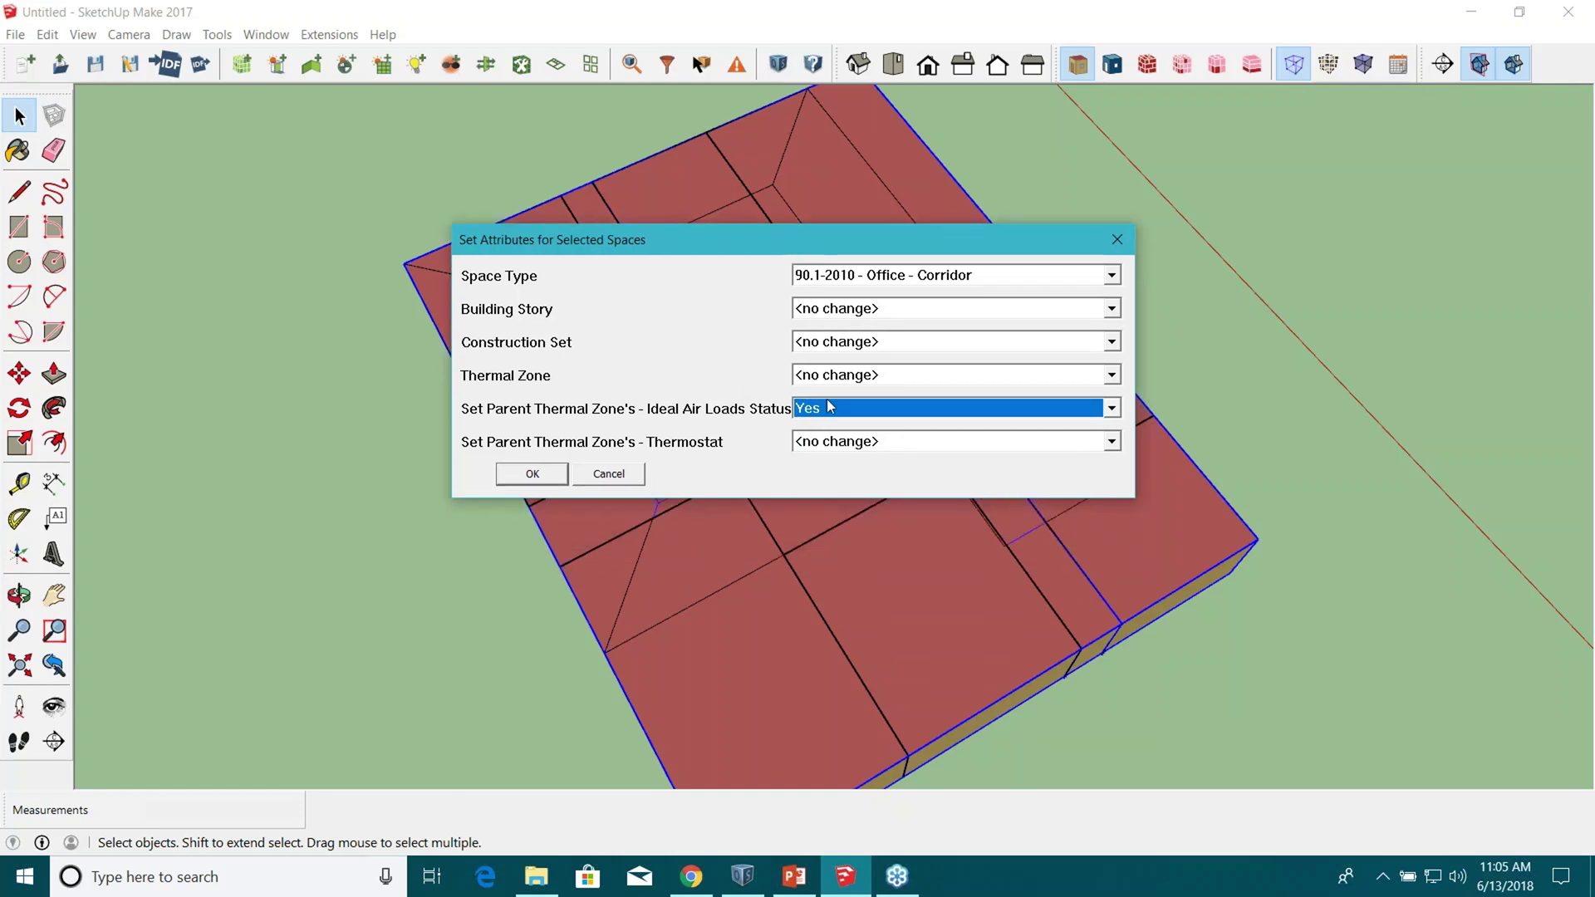
click(851, 443)
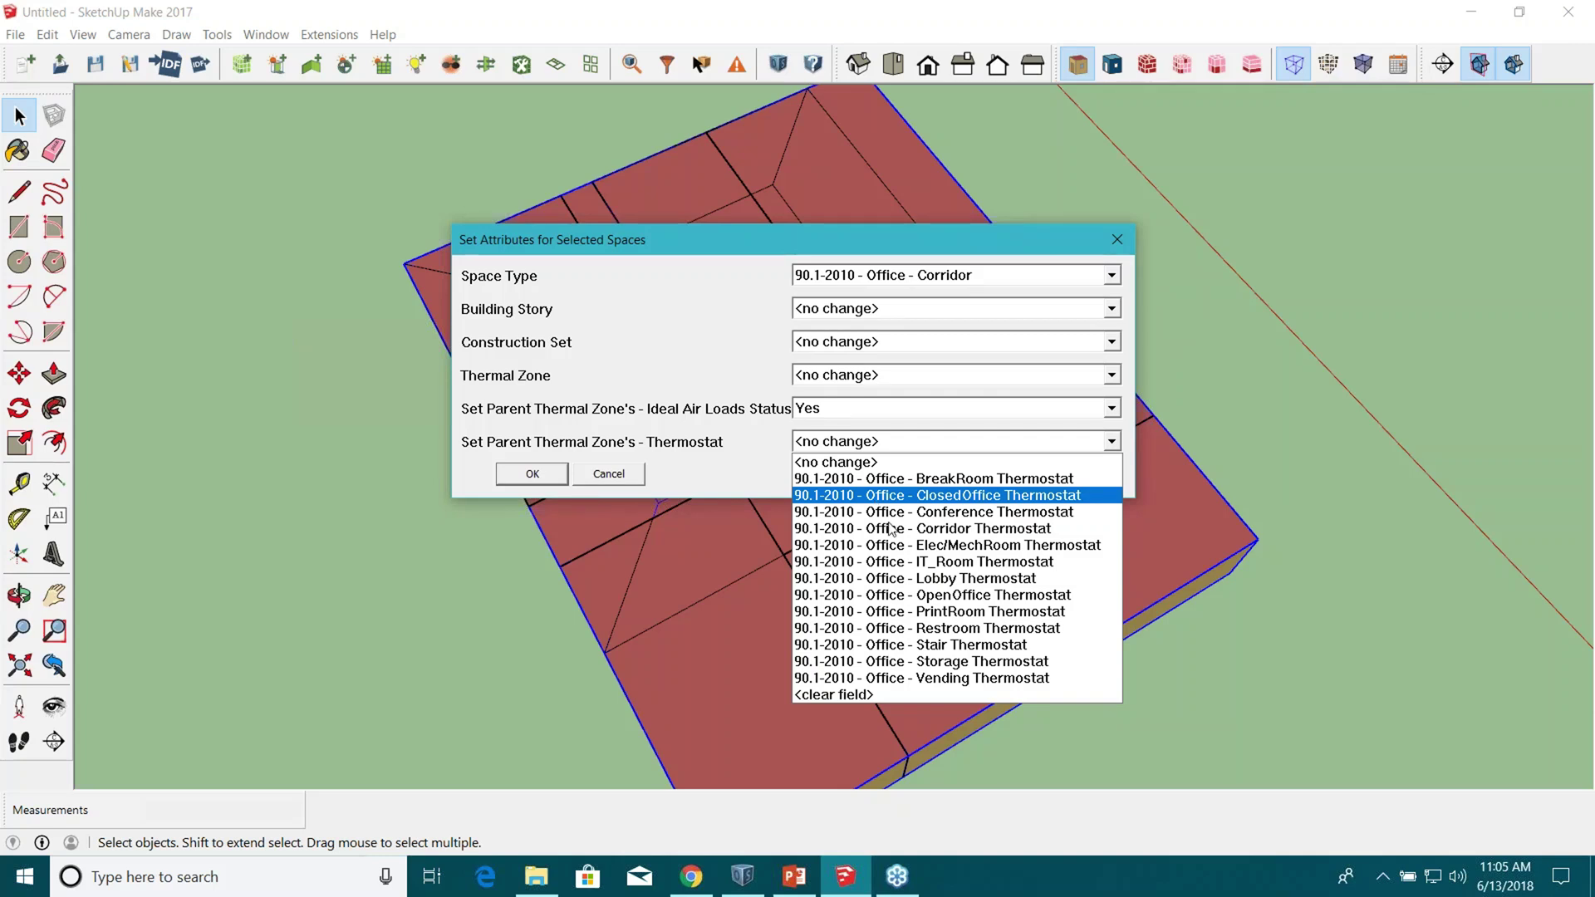
click(964, 528)
click(533, 473)
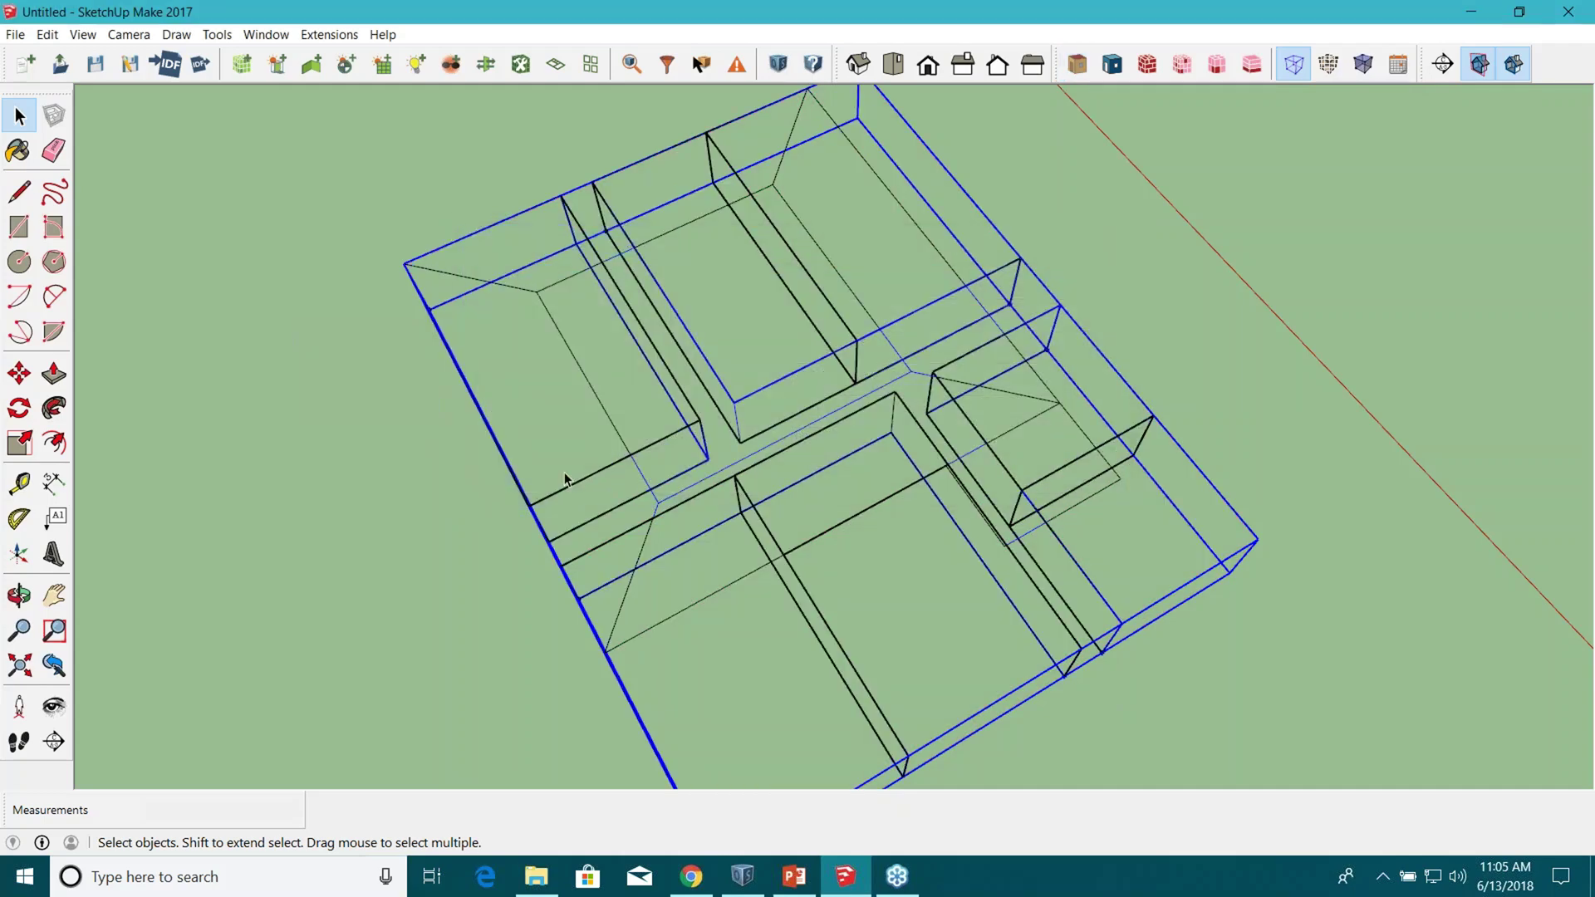
Select the three large spaces at the far end of the floor and set their space type to 90.1-2010 - Office - OpenOffice.
scroll(947, 481, down, 3)
middle_drag(1004, 442, 1021, 449)
key(space)
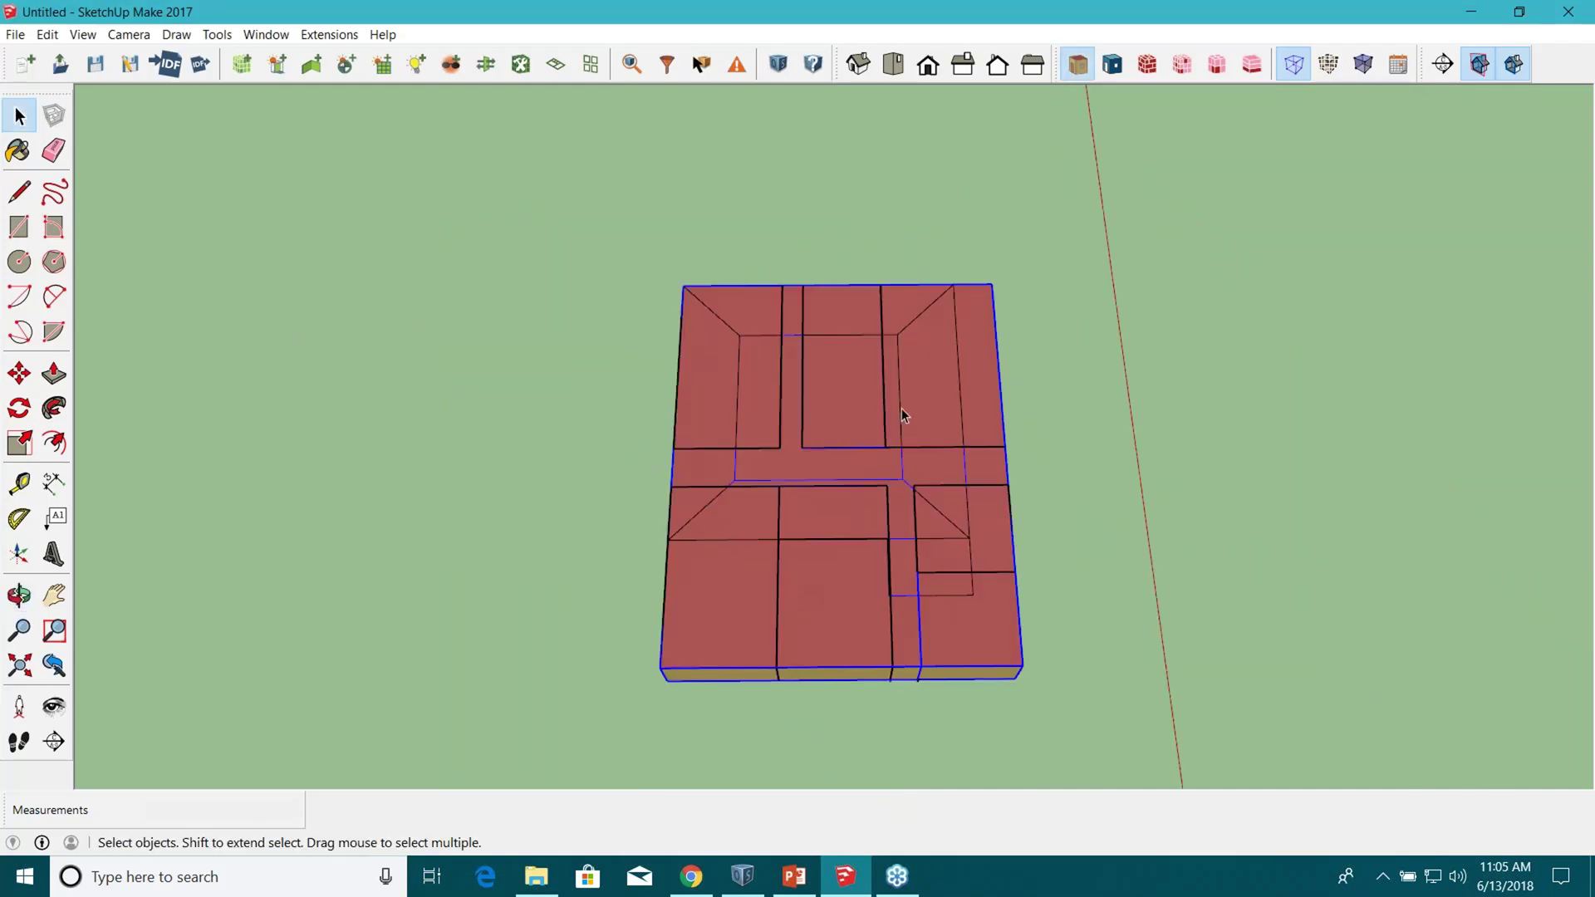
scroll(901, 407, up, 3)
scroll(914, 414, down, 1)
click(919, 336)
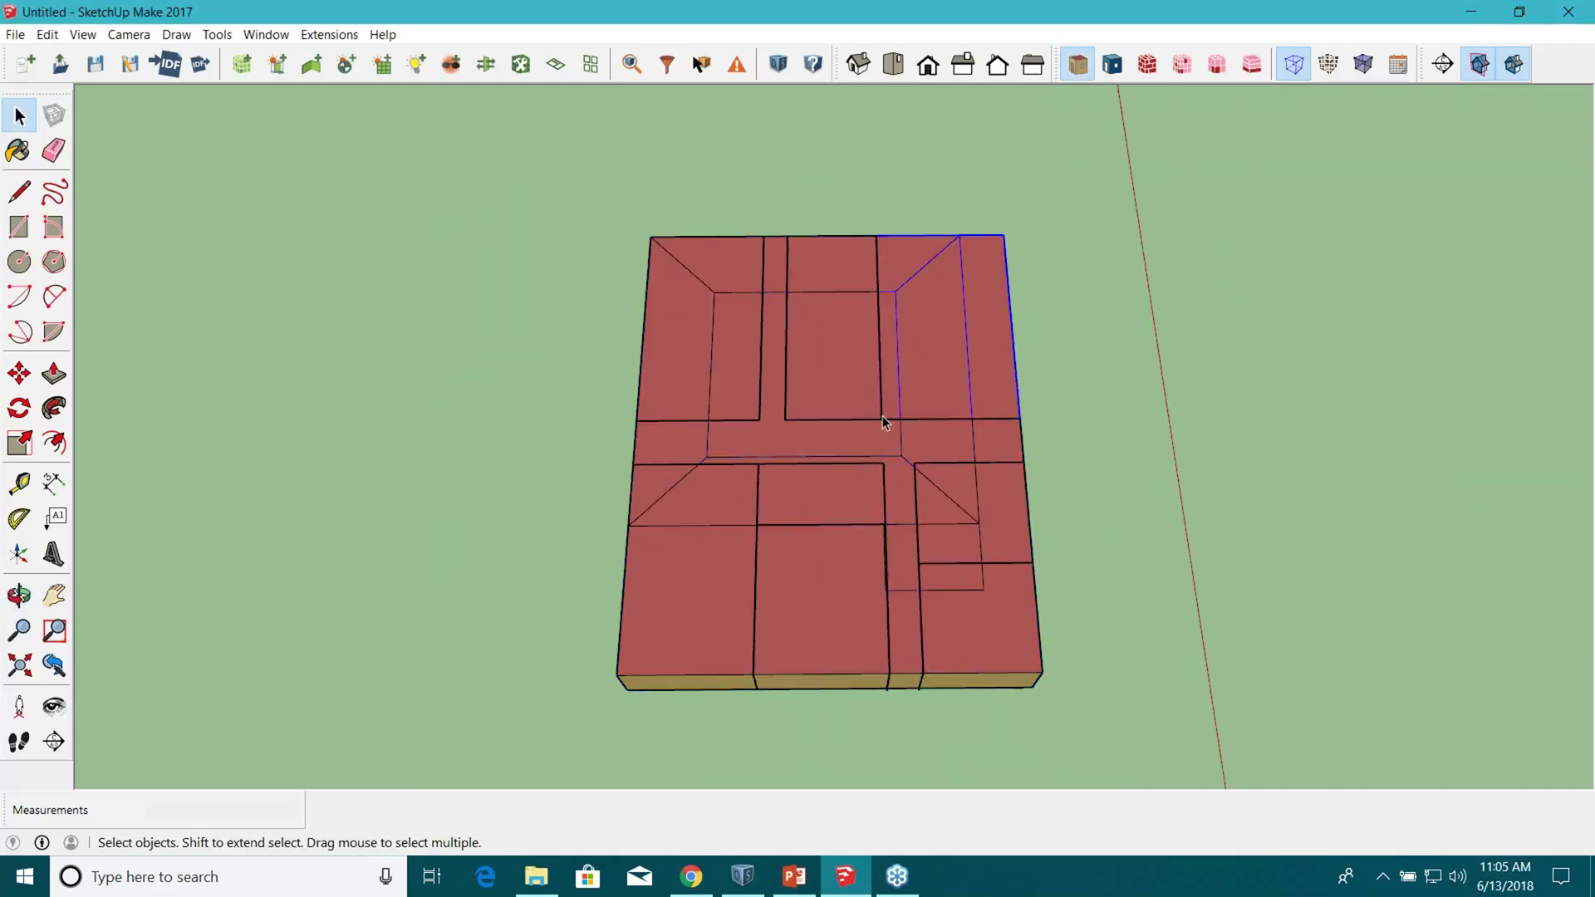
shift+click(841, 374)
shift+click(686, 354)
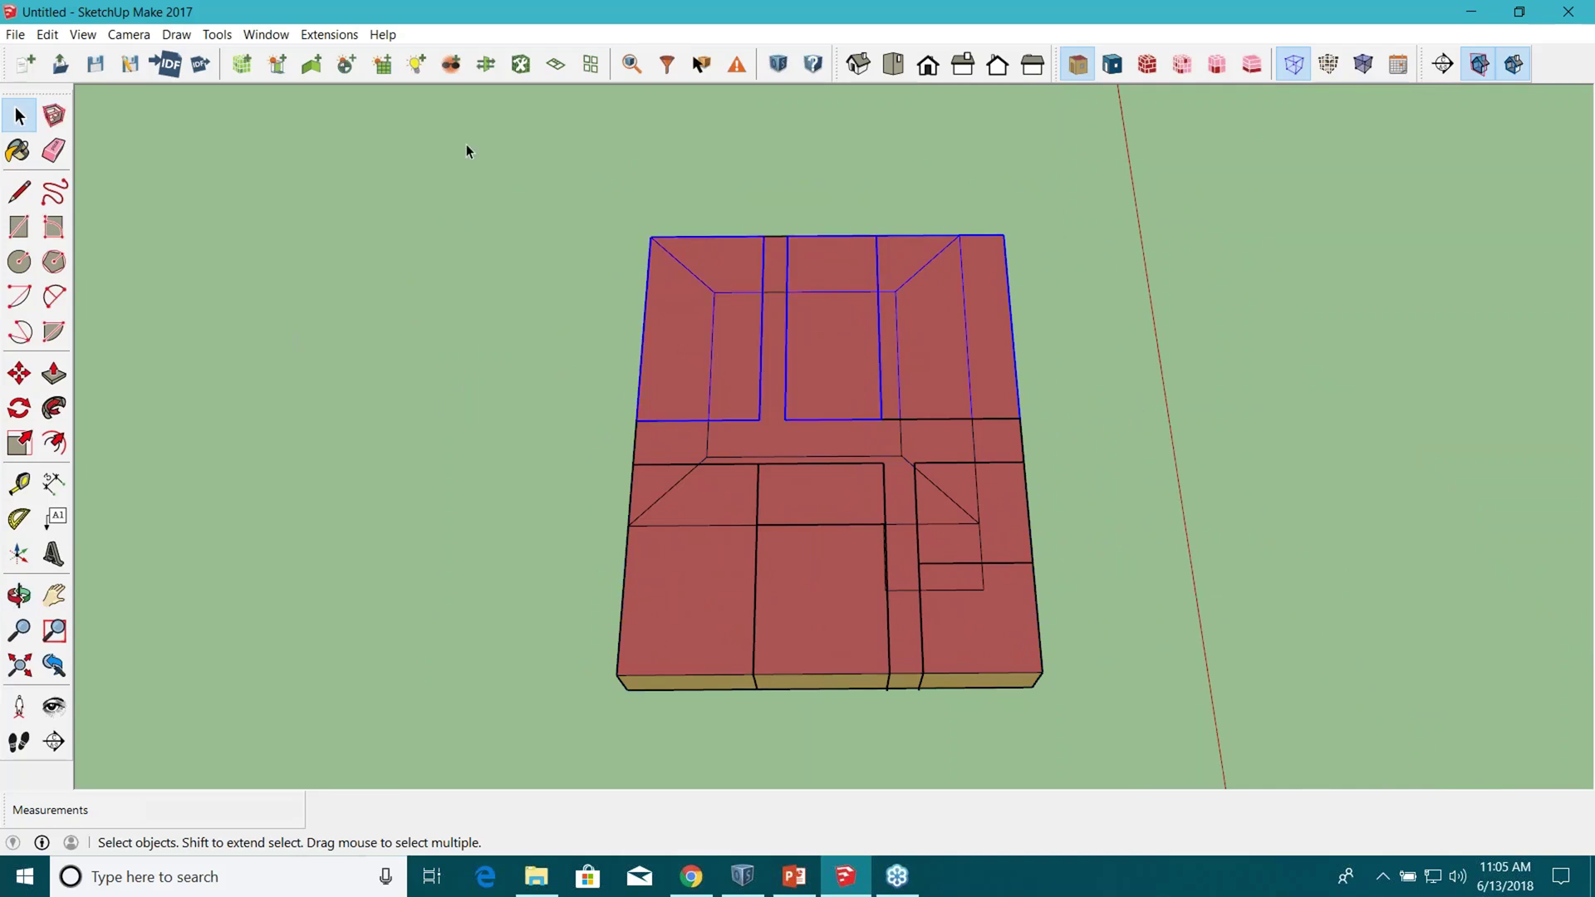
click(521, 64)
click(883, 348)
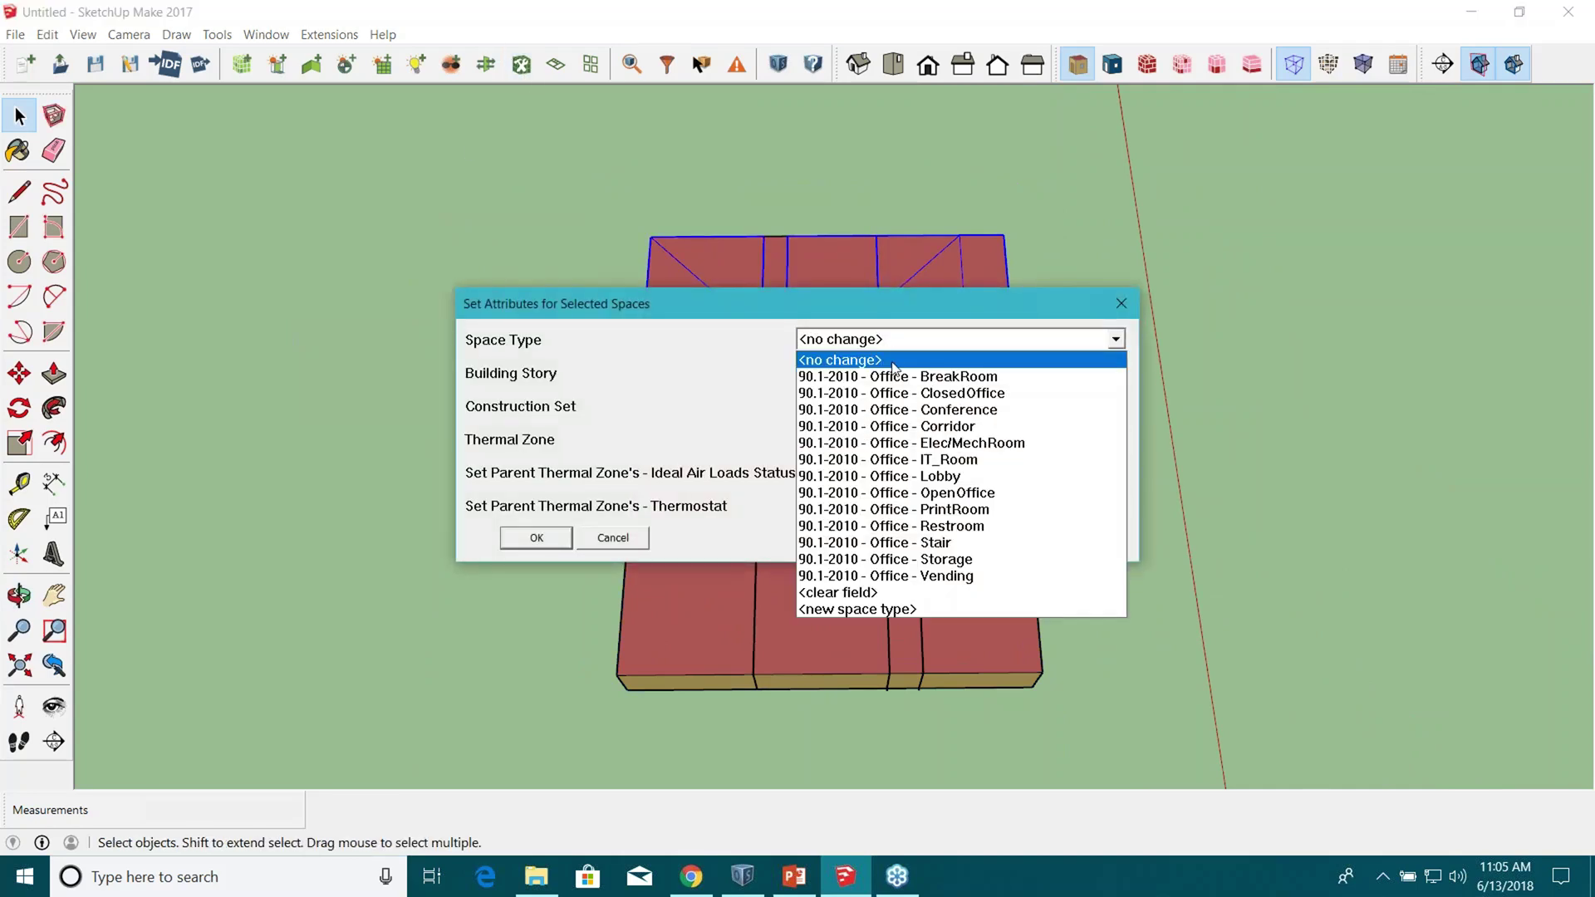
click(930, 496)
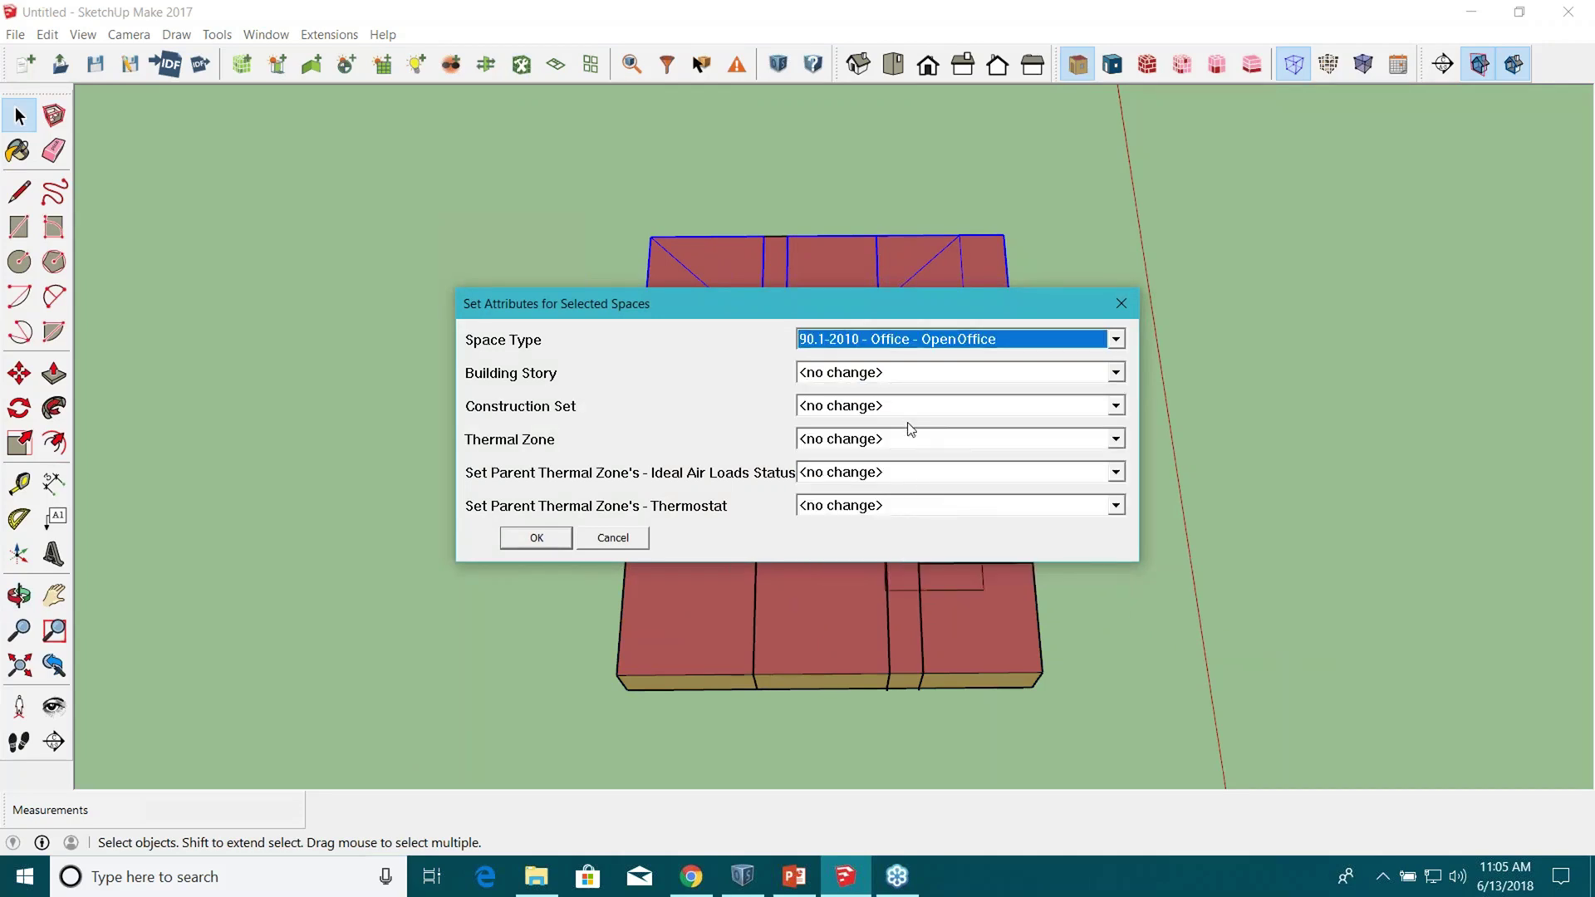
Set the three spaces' ideal air loads status to Yes and their thermostat to 90.1-2010 - Office - OpenOffice Thermostat.
click(858, 472)
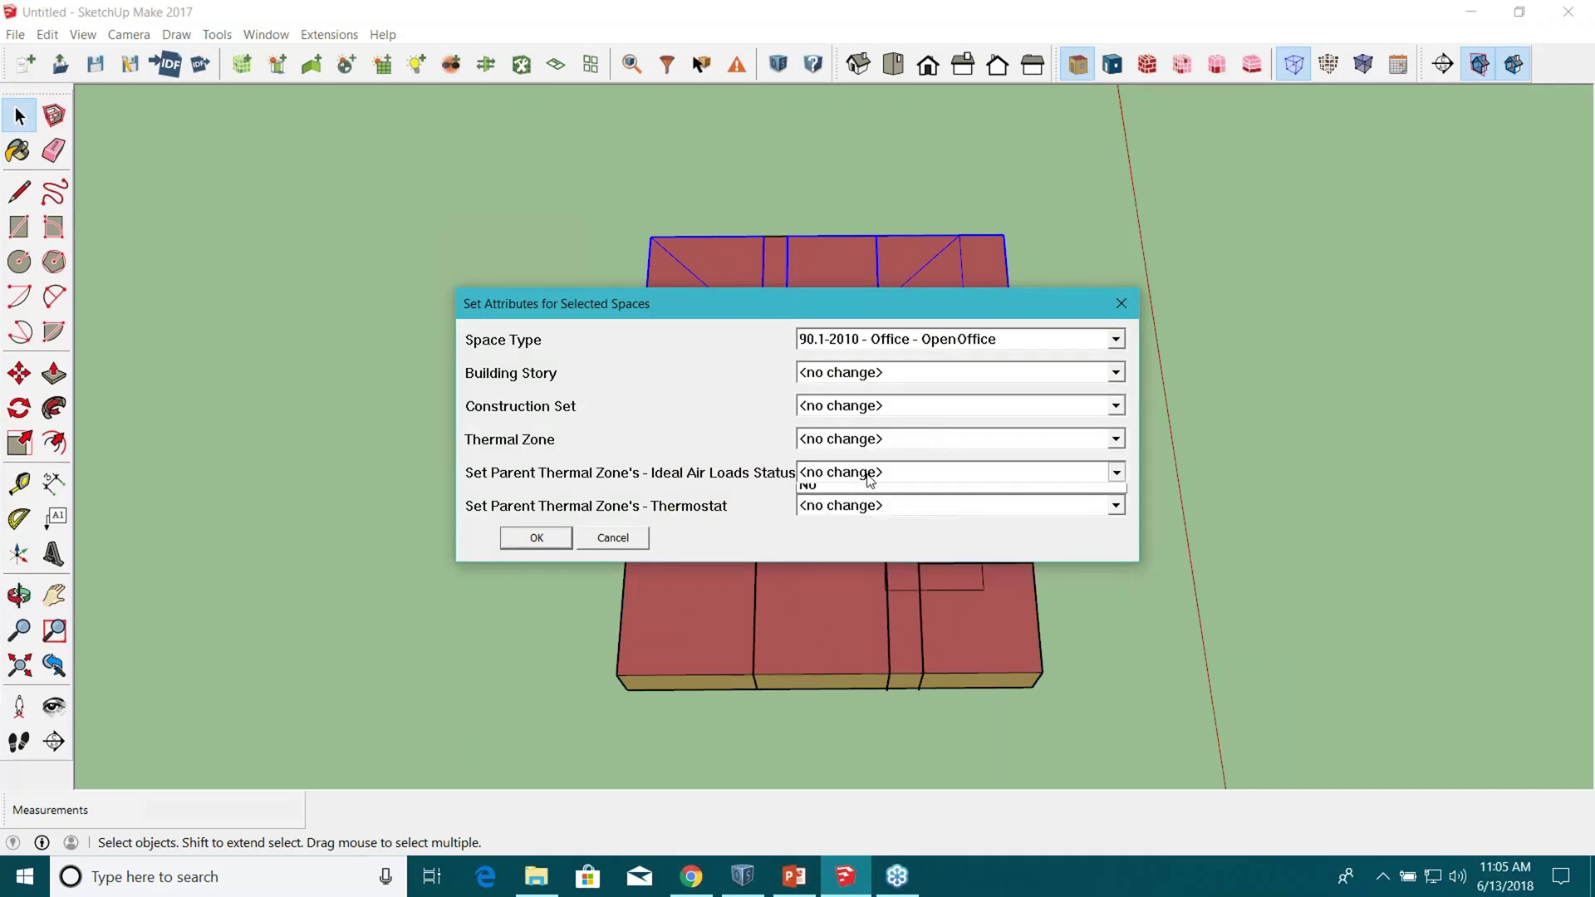
click(855, 510)
click(874, 512)
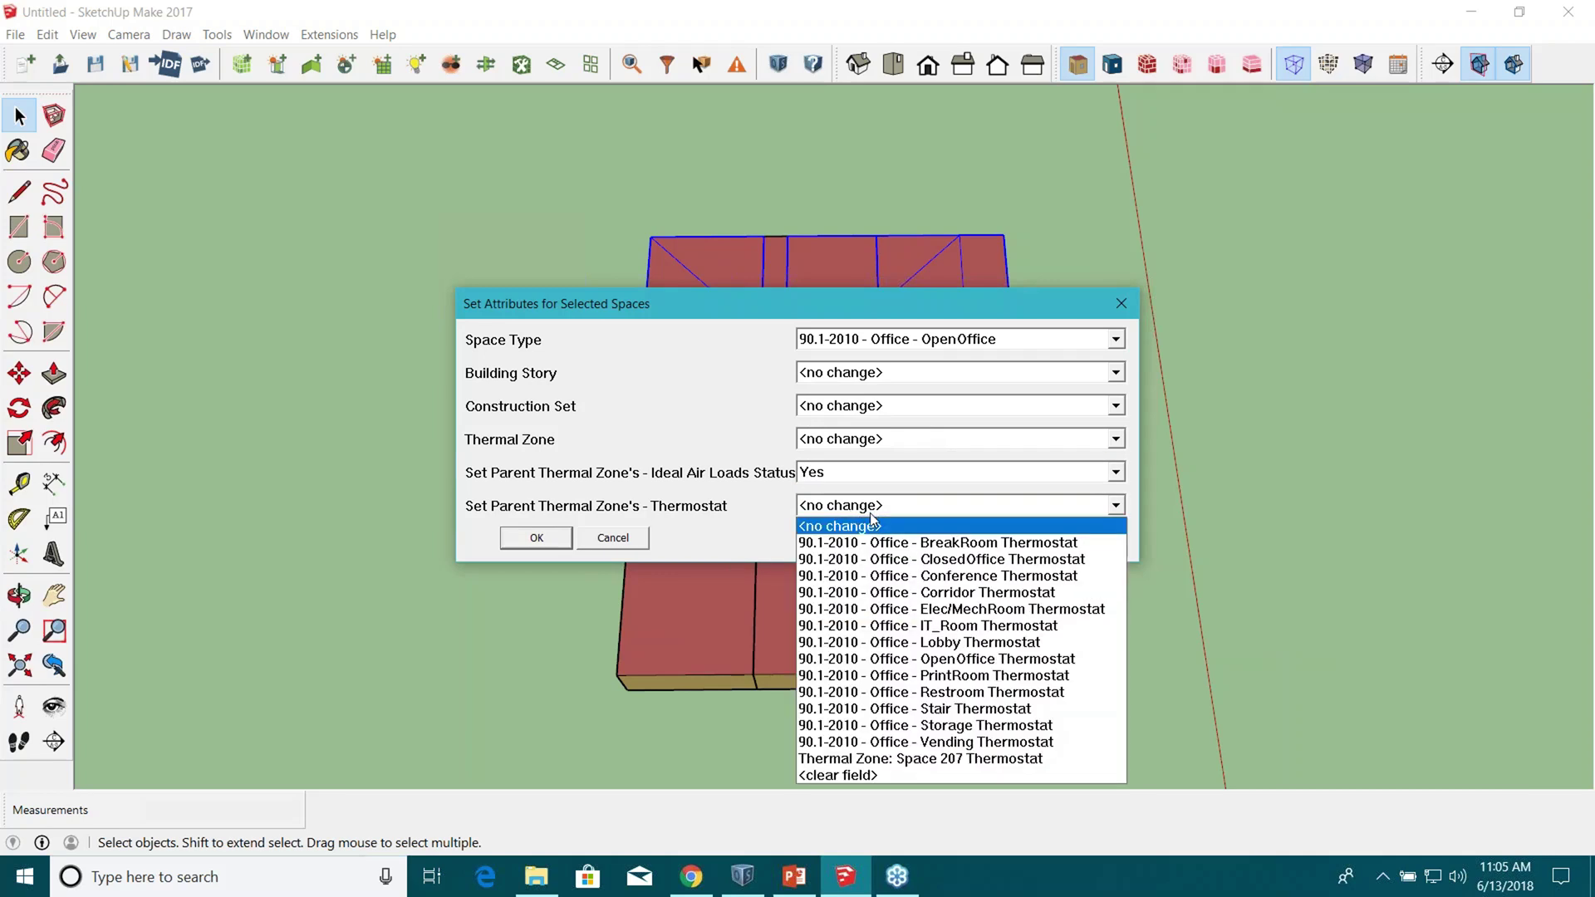
click(918, 659)
click(536, 538)
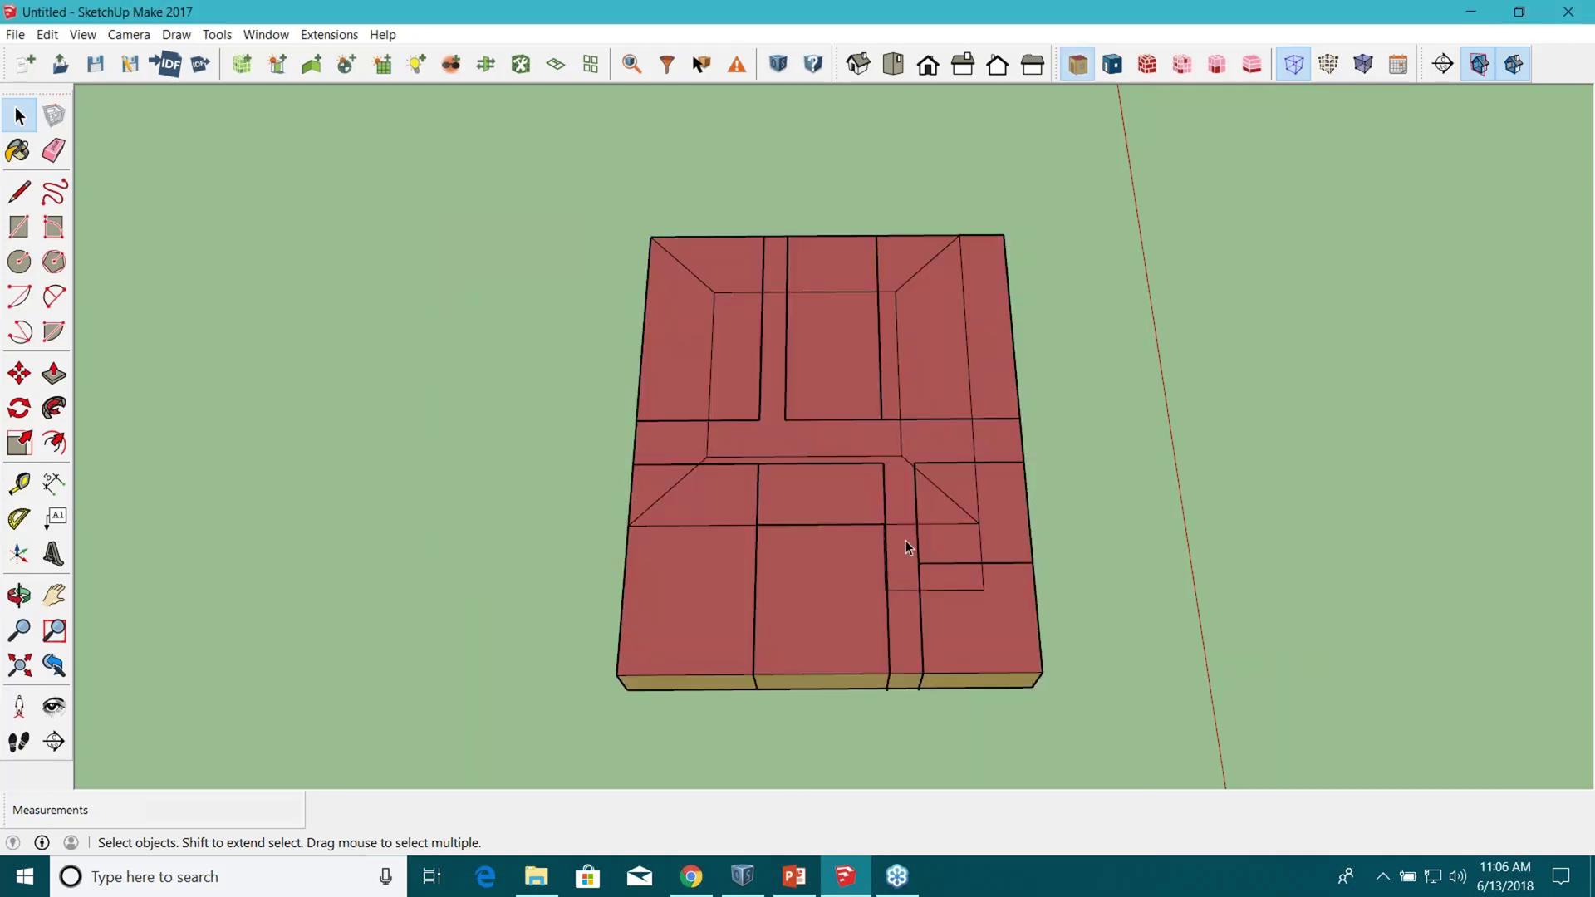
Select the small space beside the corridor, behind the narrow front corner room, and set its space type to 90.1-2010 - Office - Restroom.
scroll(819, 633, up, 3)
scroll(1068, 430, down, 2)
click(1069, 430)
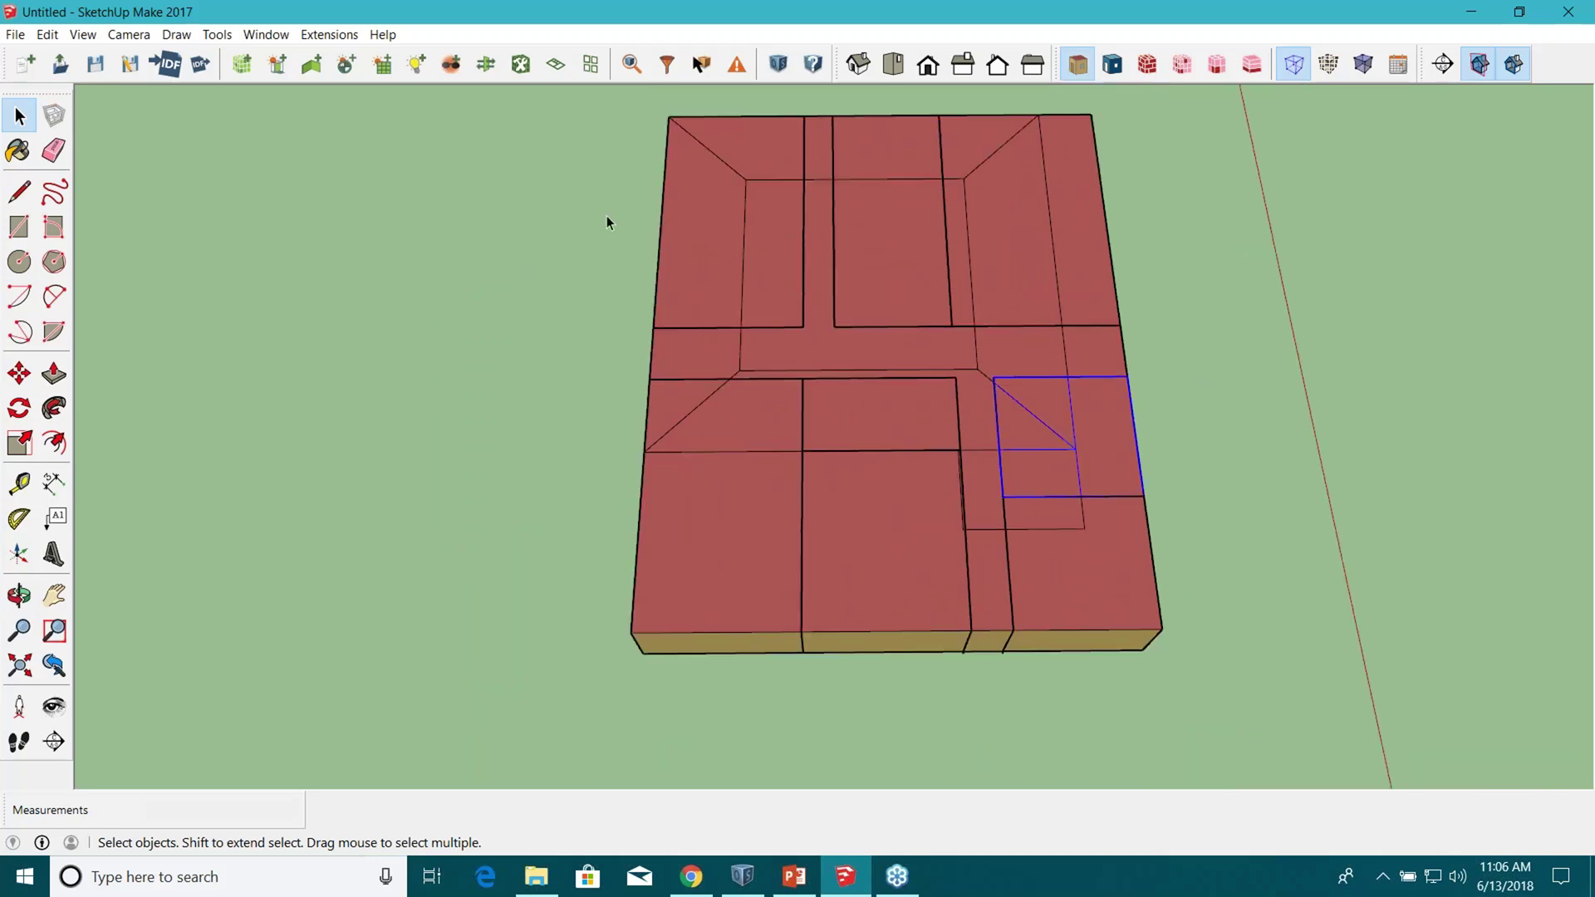
click(500, 64)
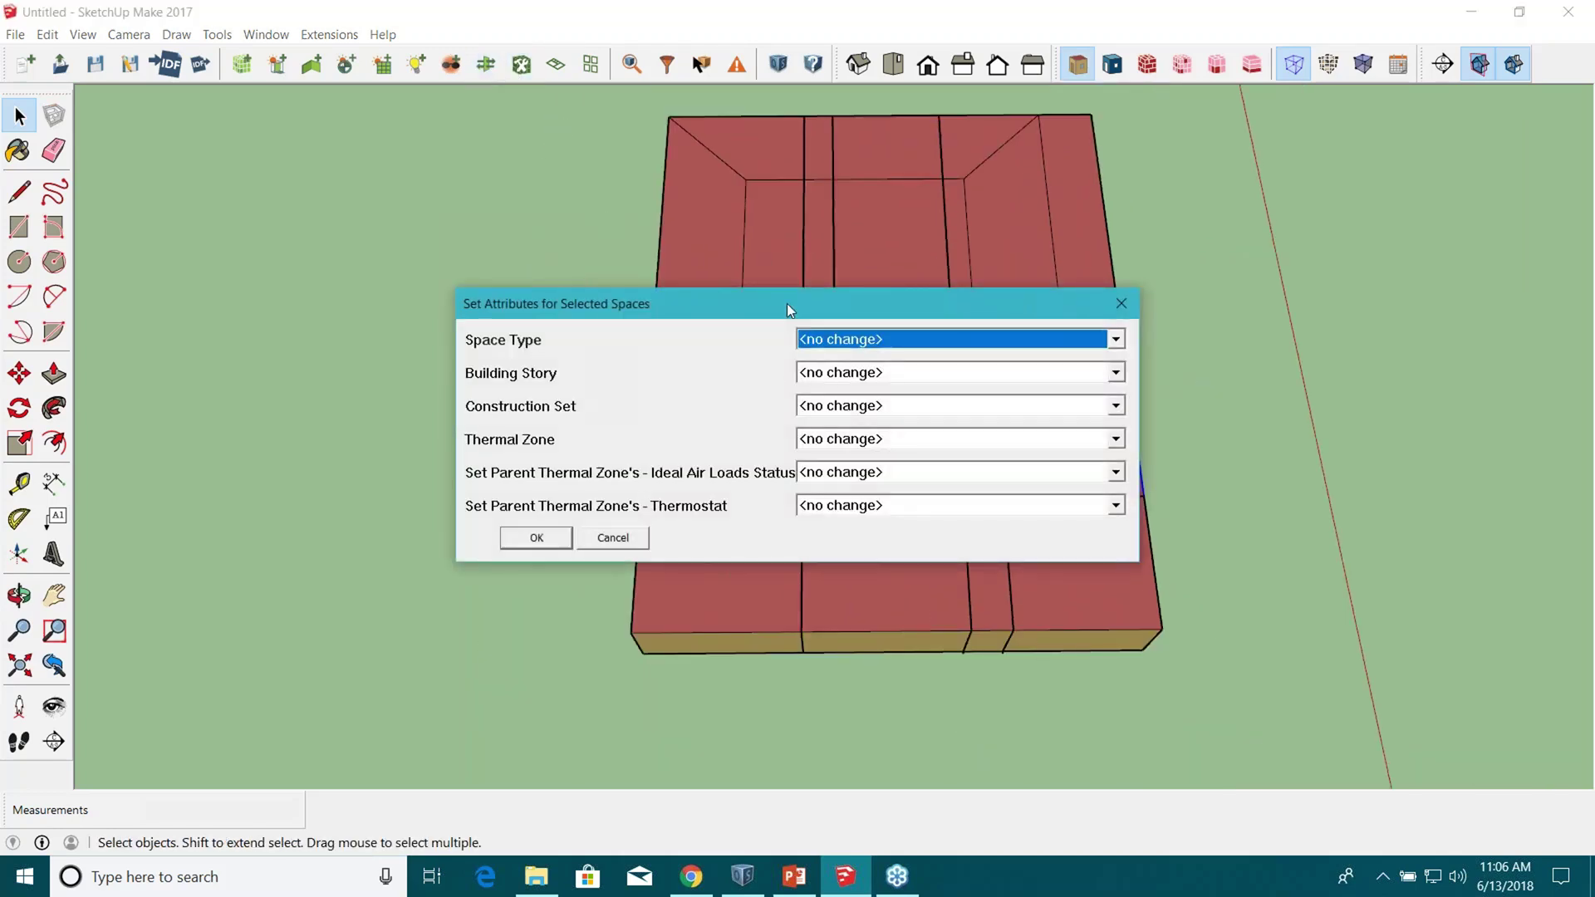
click(847, 339)
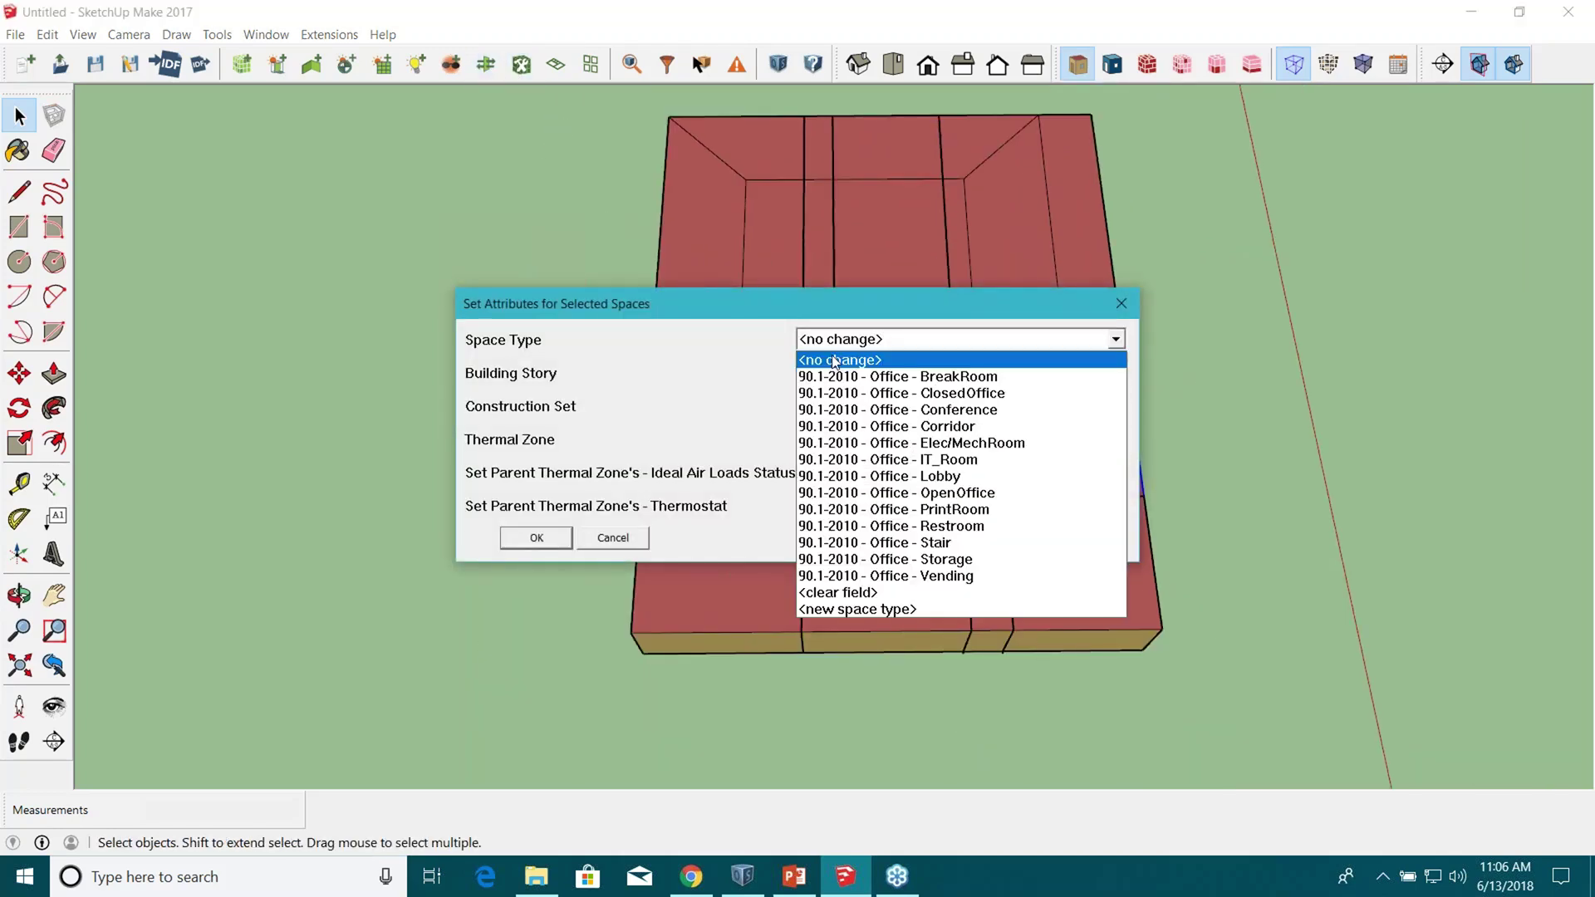
click(904, 526)
Set the restroom zone's ideal air loads status to Yes and its thermostat to 90.1-2010 - Office - Restroom Thermostat.
click(853, 468)
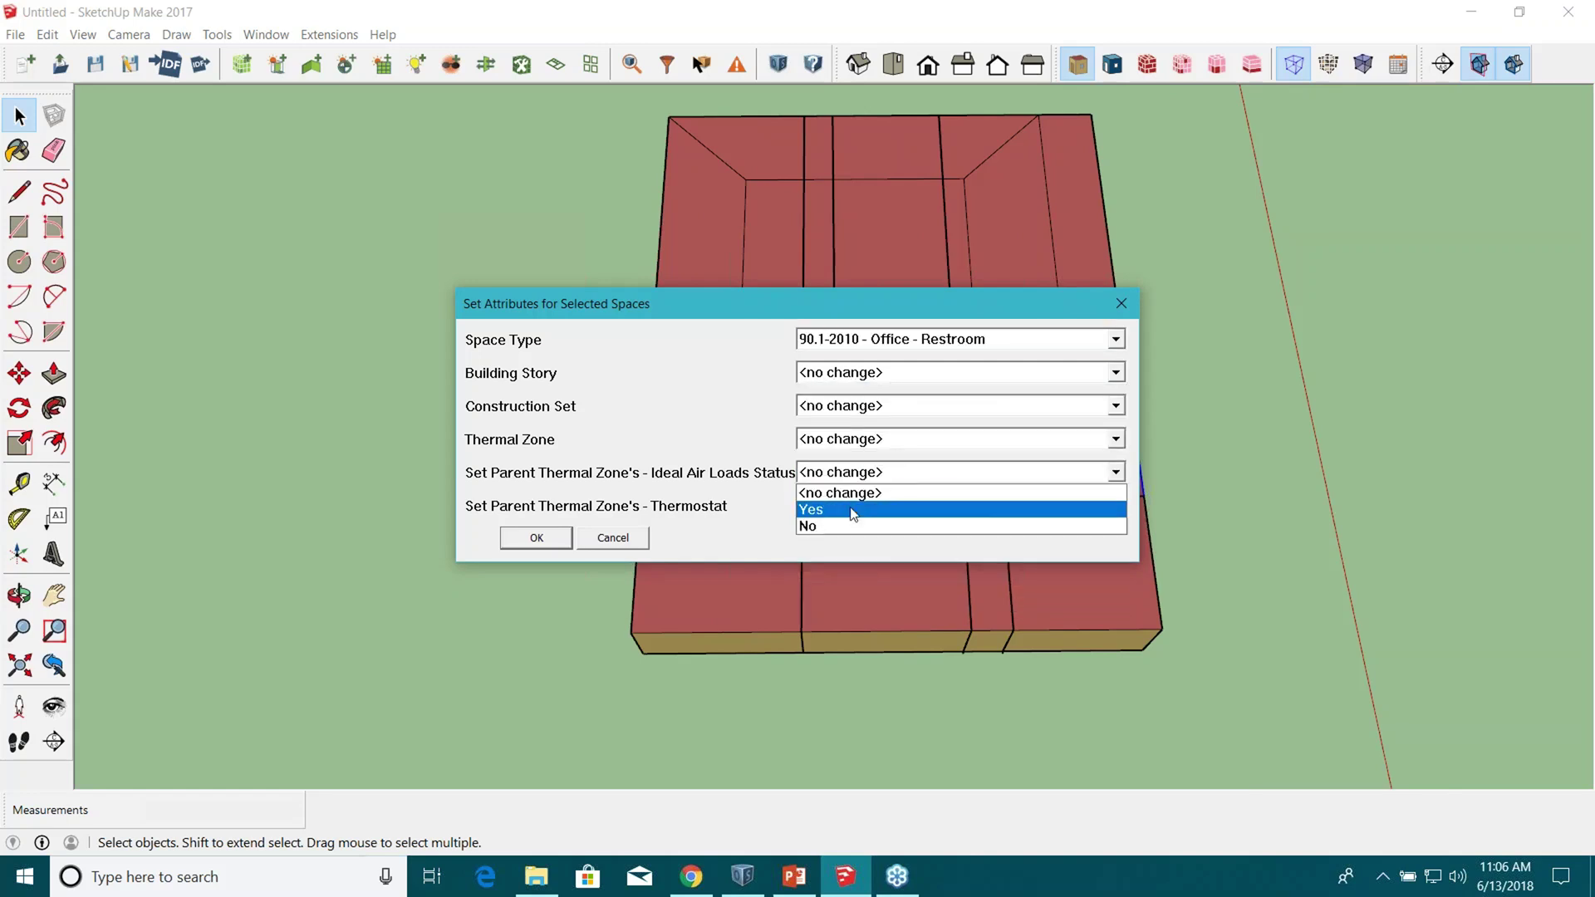
click(849, 509)
click(843, 508)
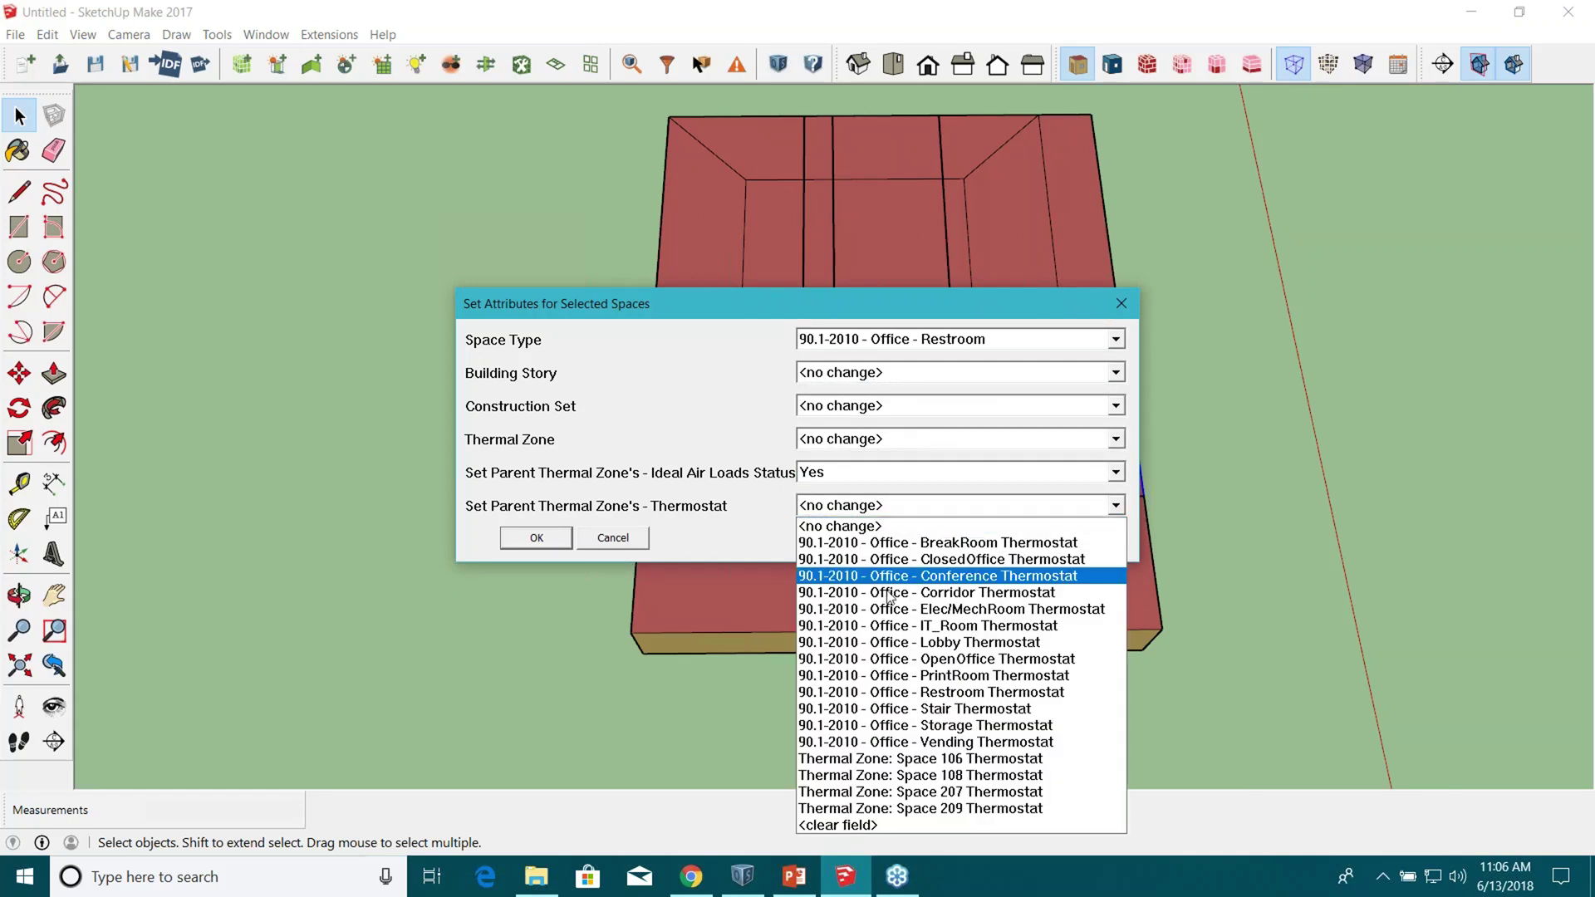
click(944, 692)
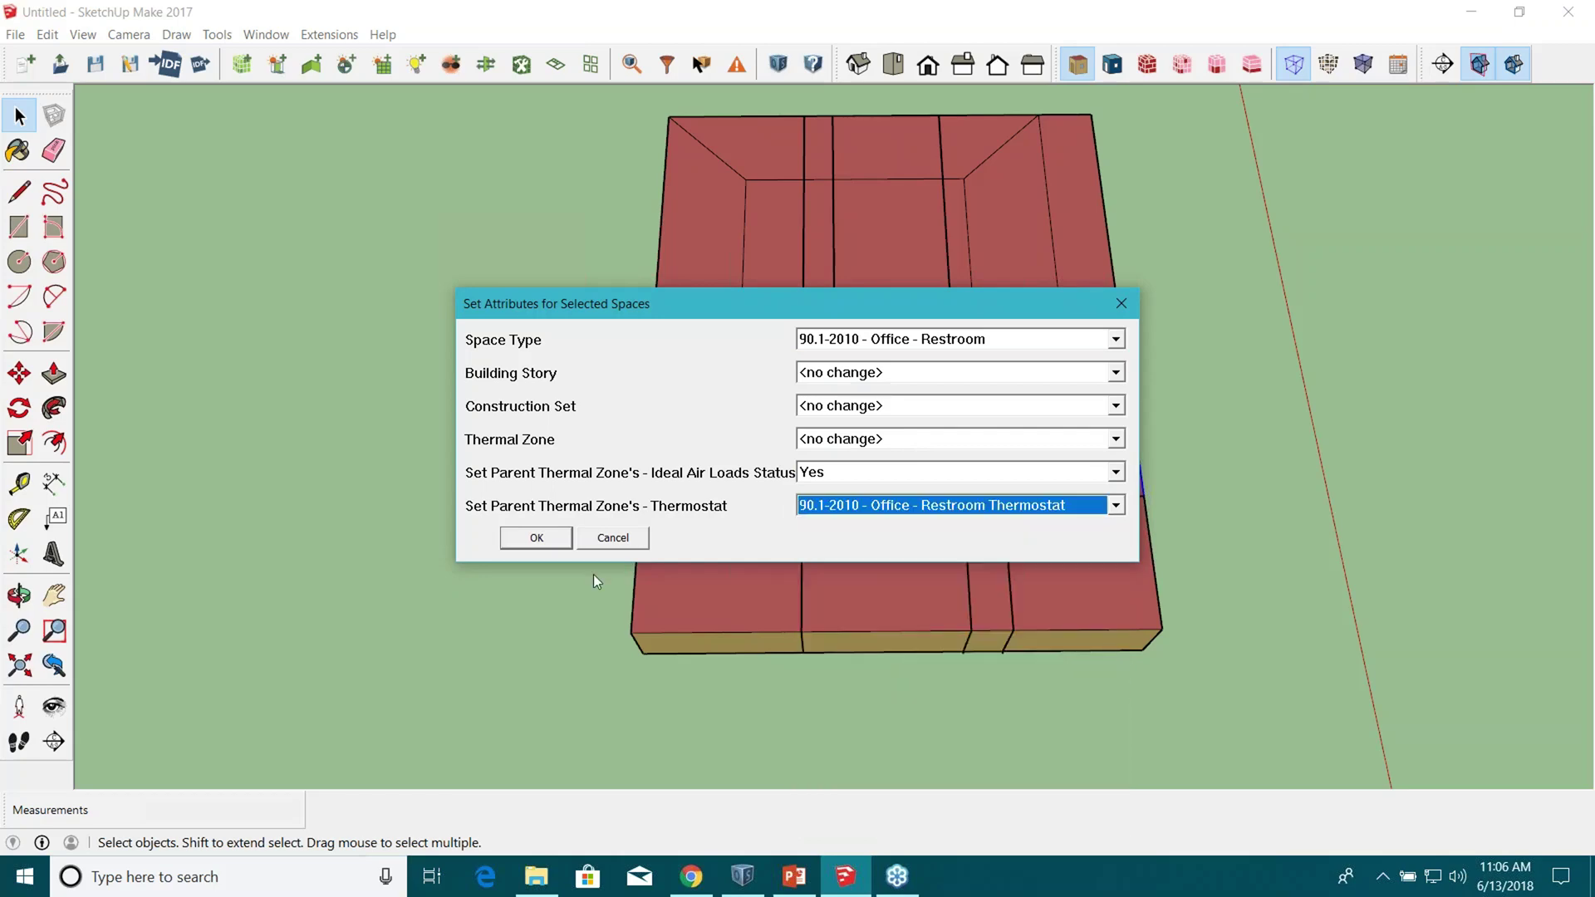
click(537, 537)
Select the two large adjoining spaces at the near end of the floor and set their space type to 90.1-2010 - Office - Conference.
click(861, 556)
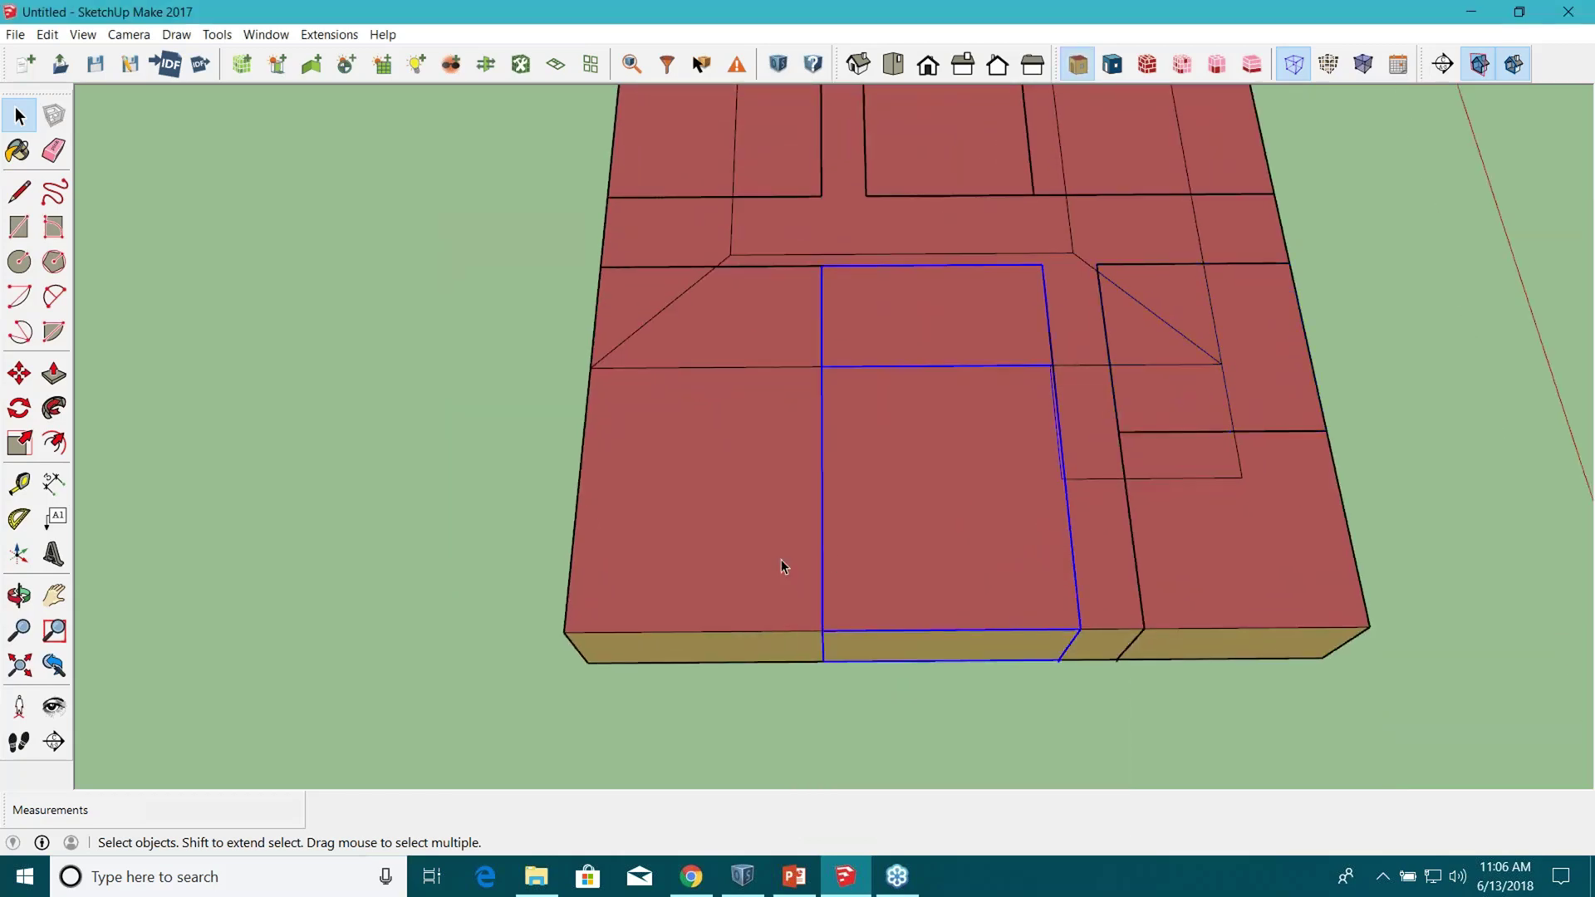
shift+click(725, 532)
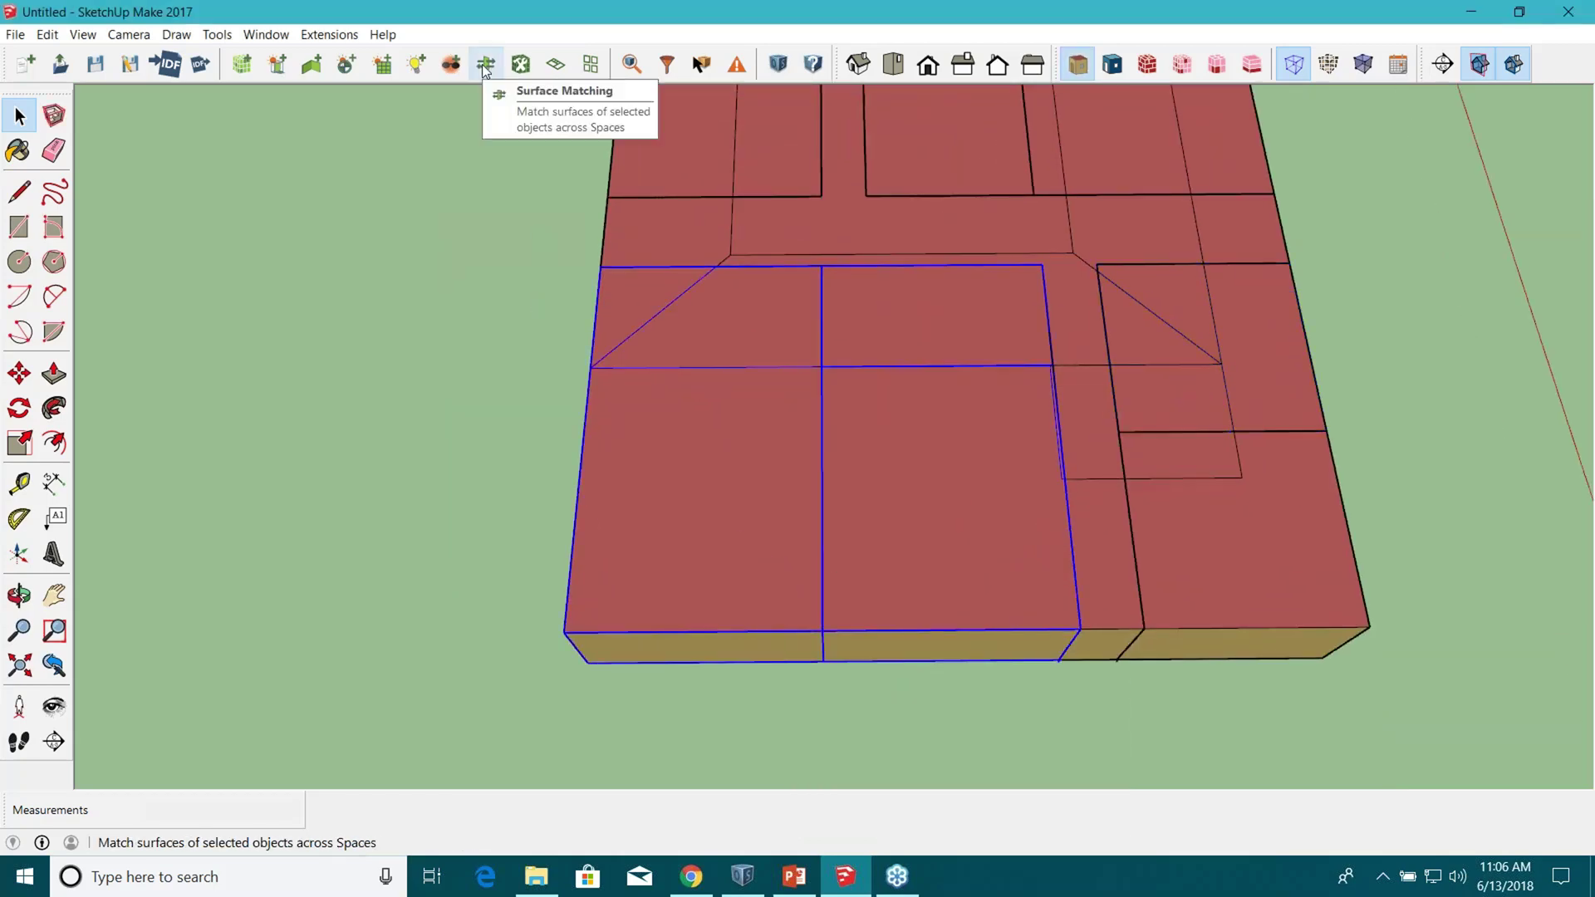
click(521, 64)
click(893, 339)
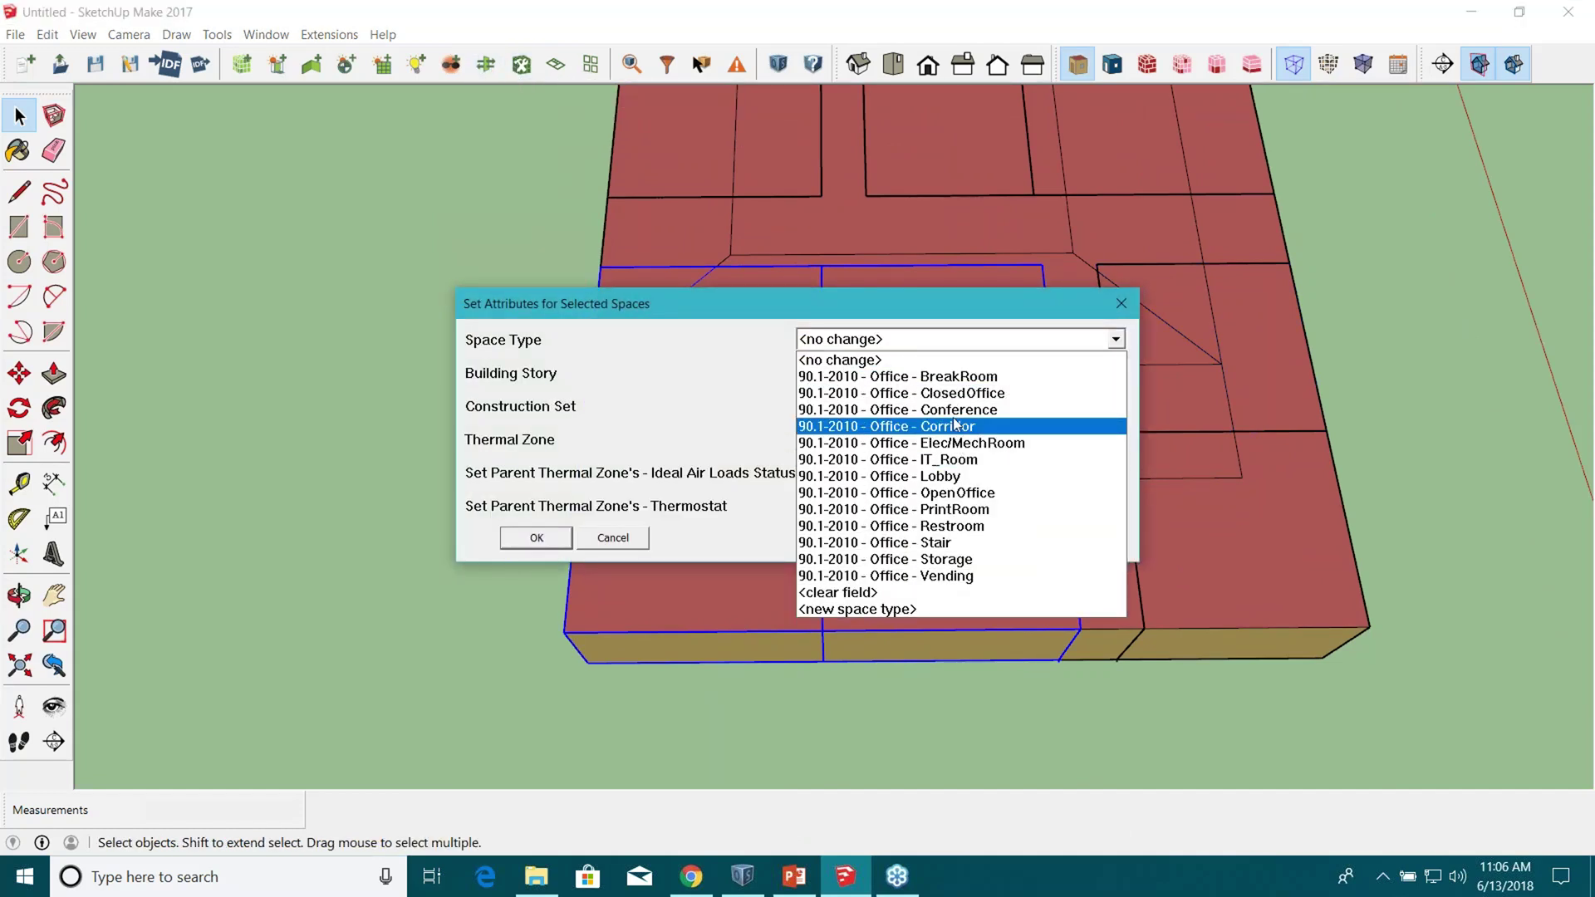
click(955, 410)
Set the two spaces' ideal air loads status to Yes and their thermostat to 90.1-2010 - Office - Conference Thermostat.
click(940, 470)
click(936, 509)
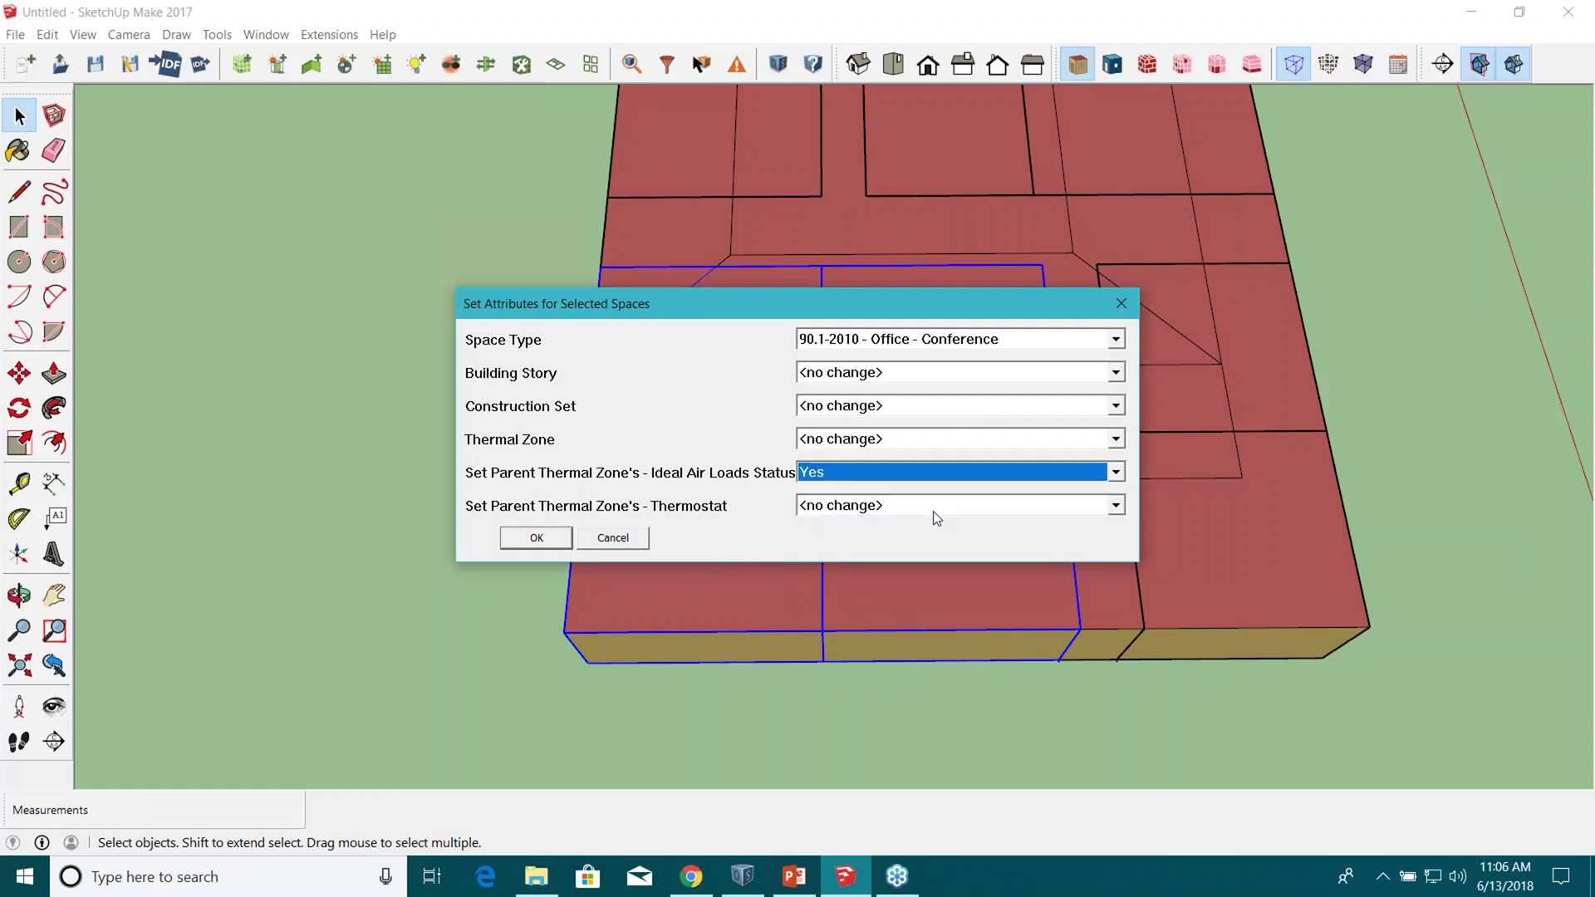
click(925, 511)
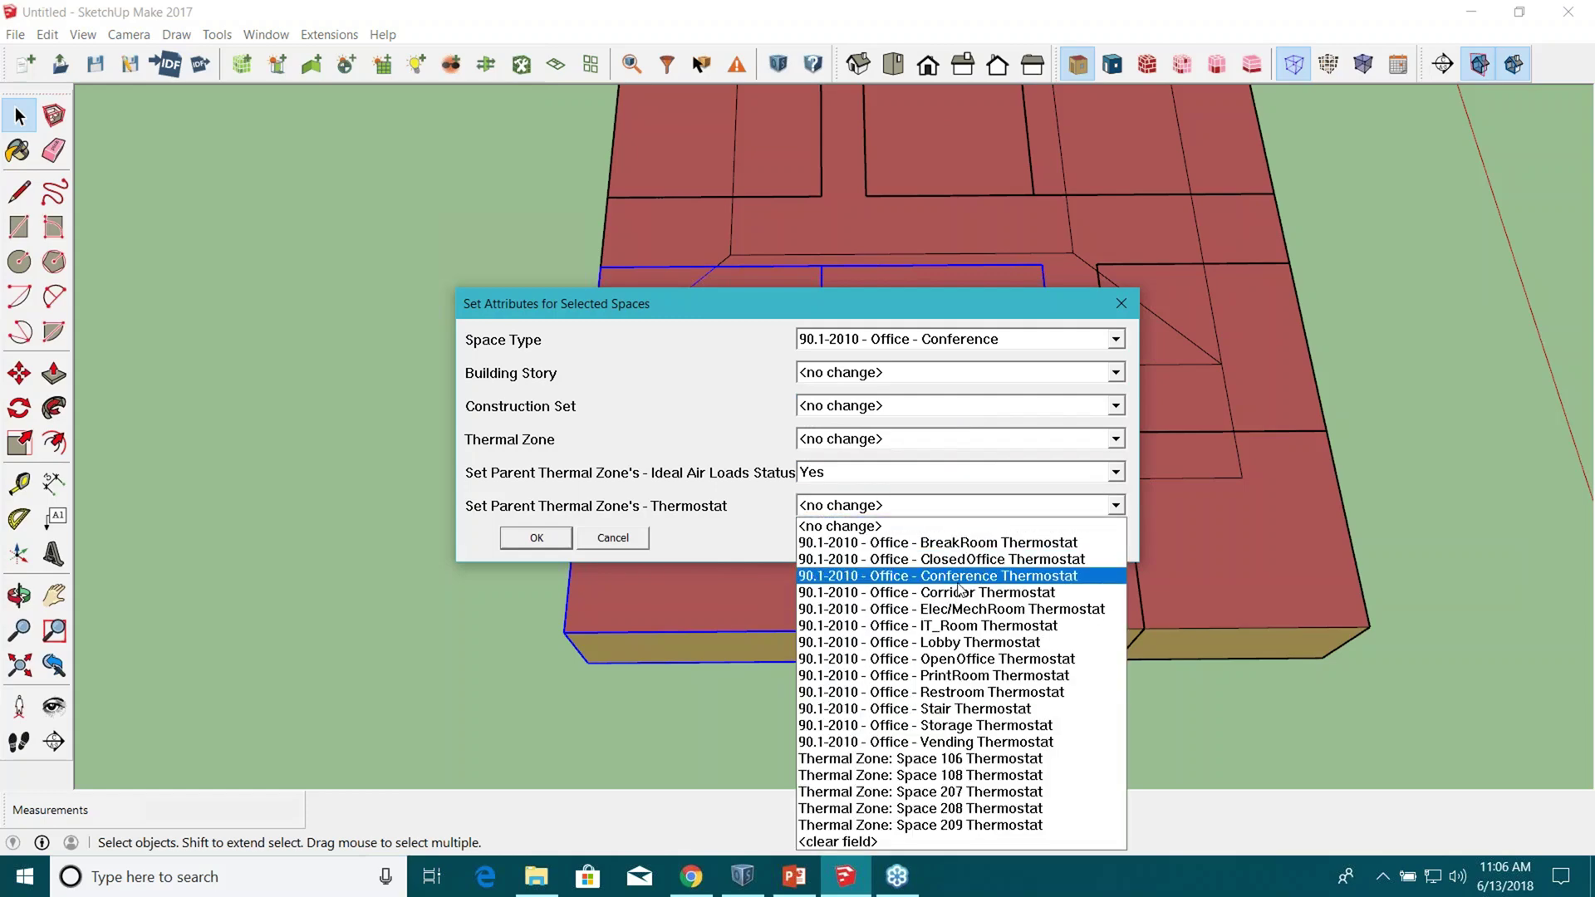
click(835, 579)
click(536, 539)
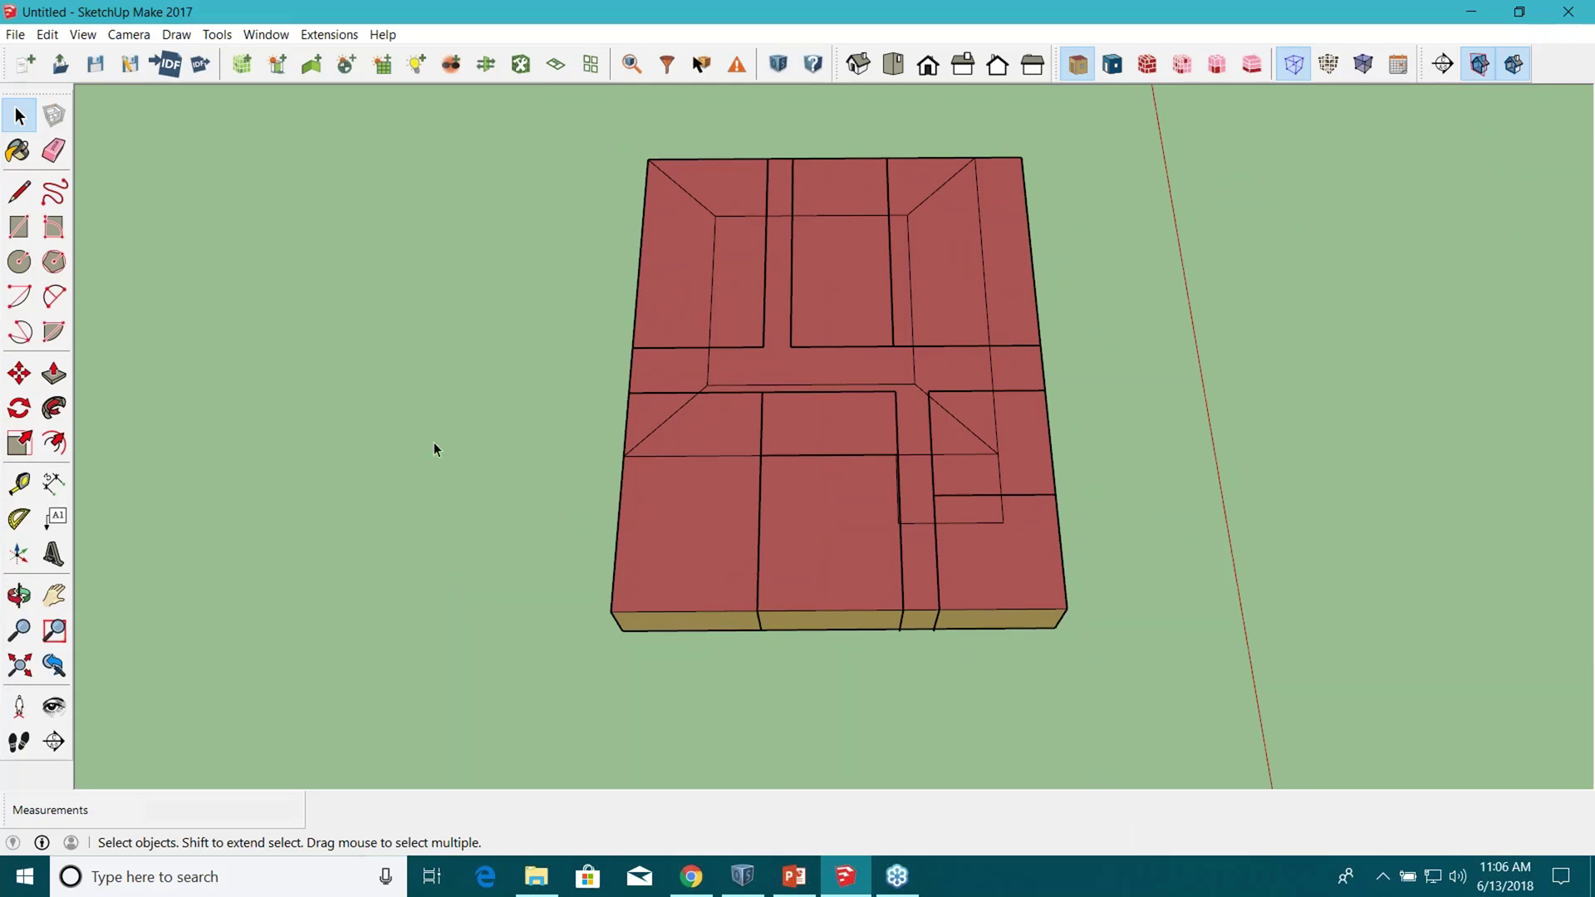
Unhide all hidden geometry, then select all the ground-floor spaces and hide them.
click(47, 36)
mouse_move(110, 295)
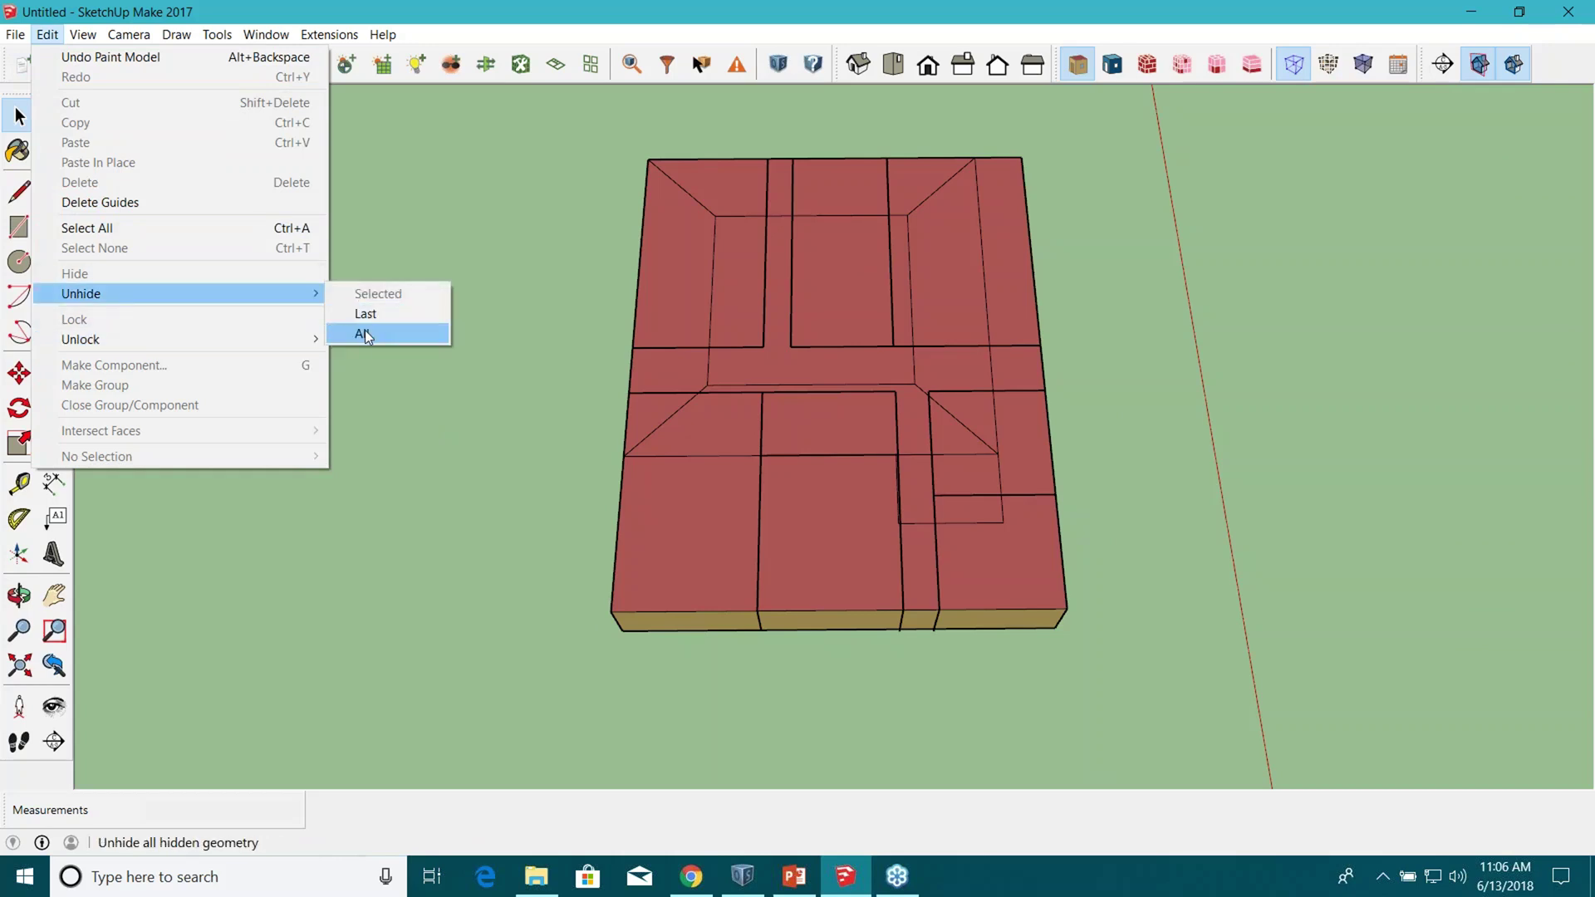
click(367, 335)
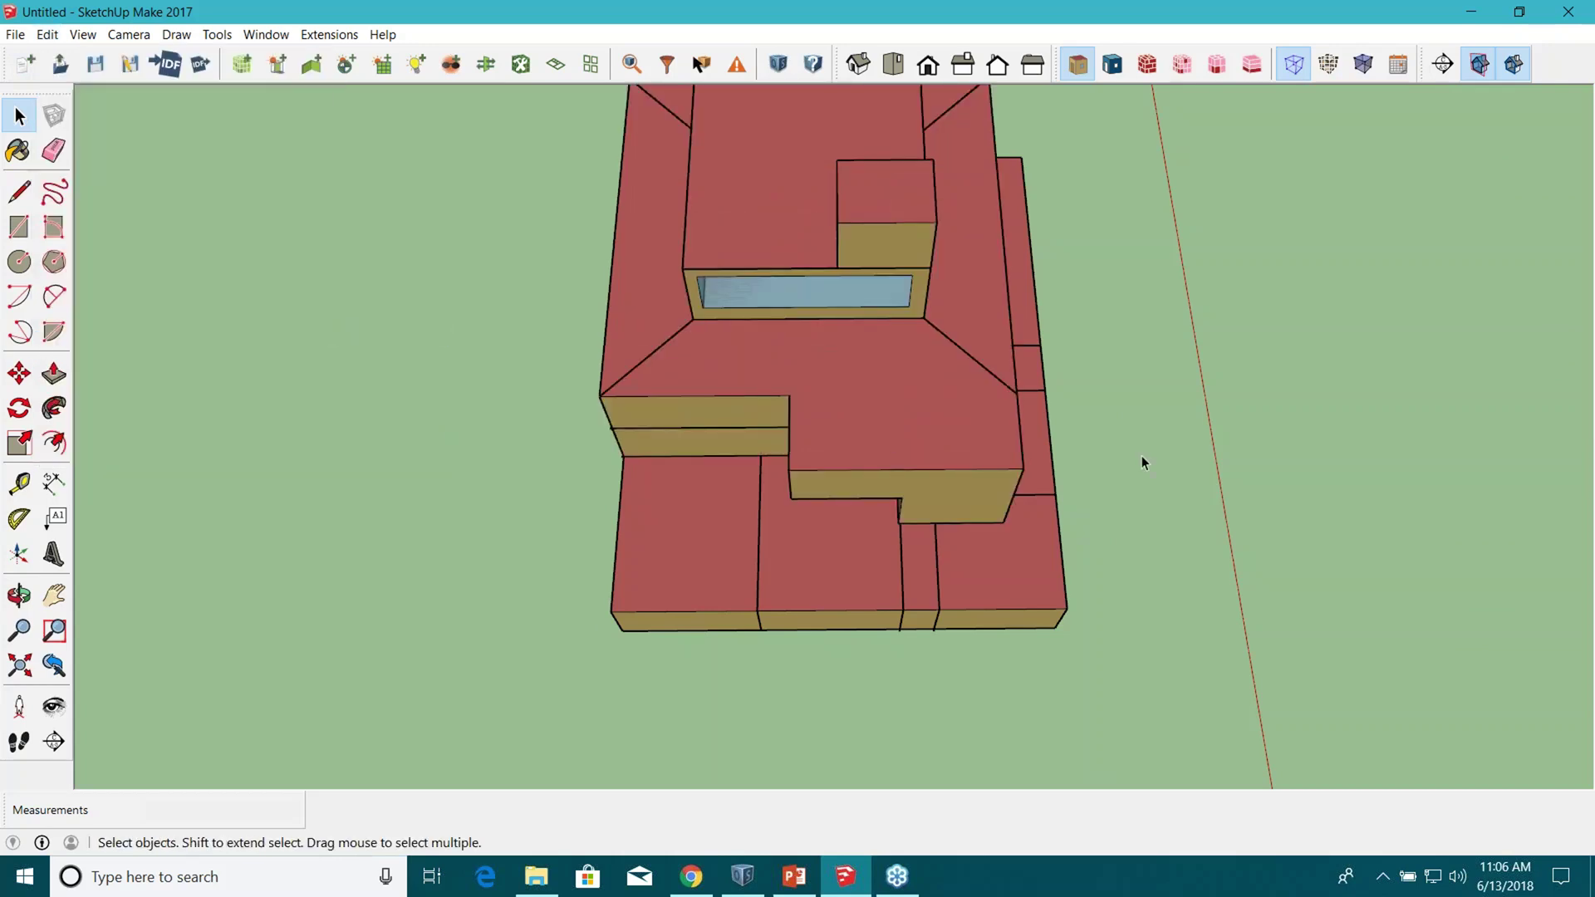
middle_drag(1142, 455, 823, 337)
middle_drag(672, 473, 864, 316)
middle_drag(731, 449, 738, 411)
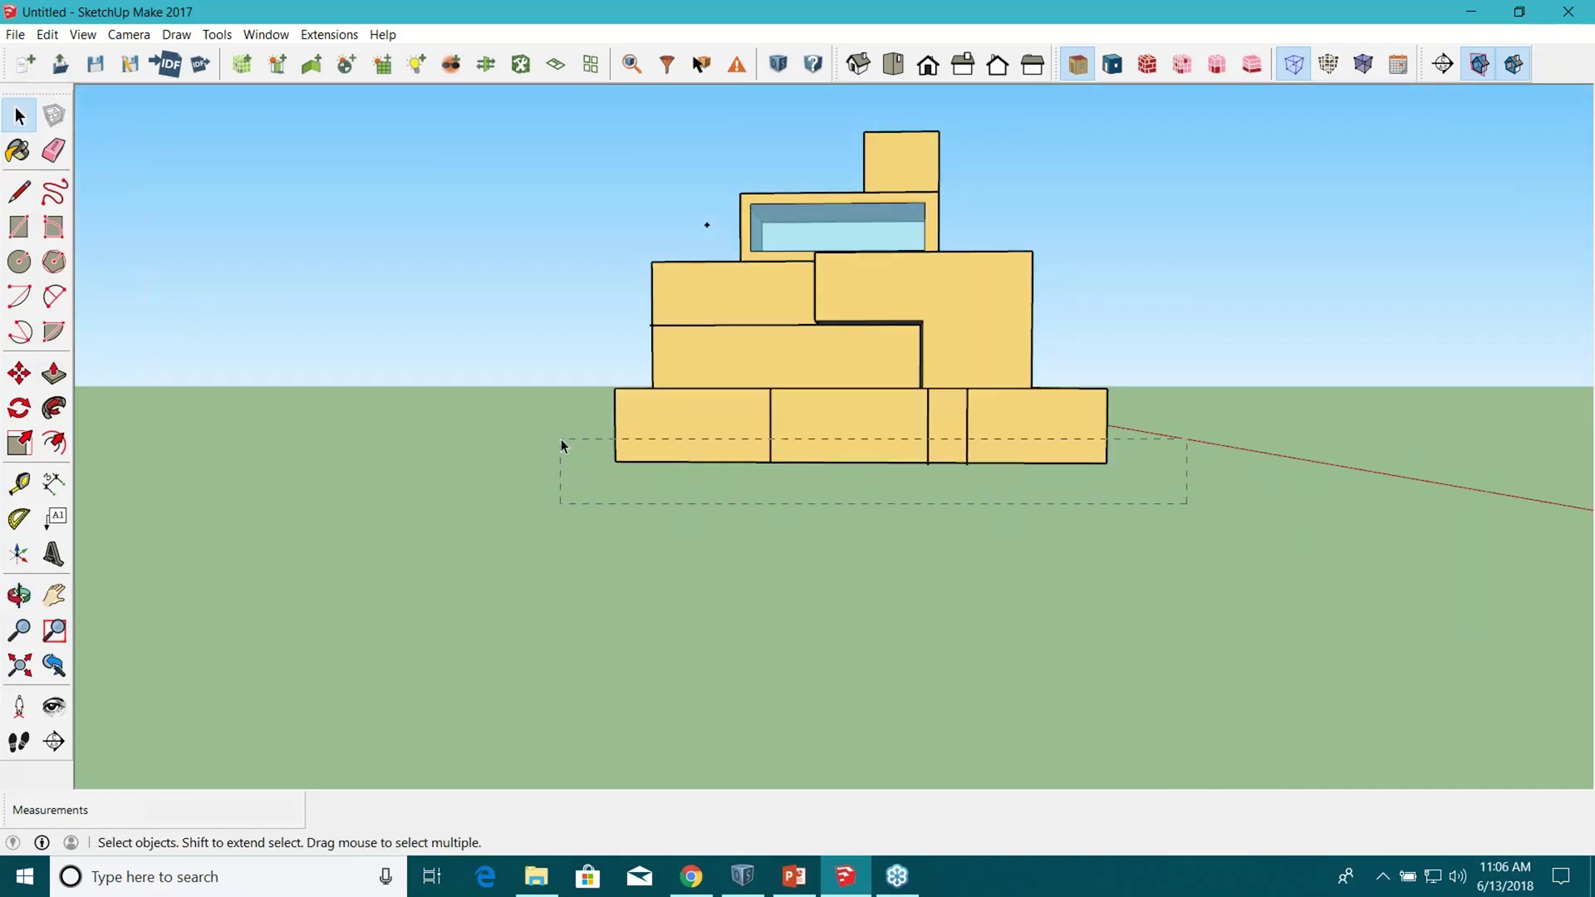
drag(568, 431, 571, 435)
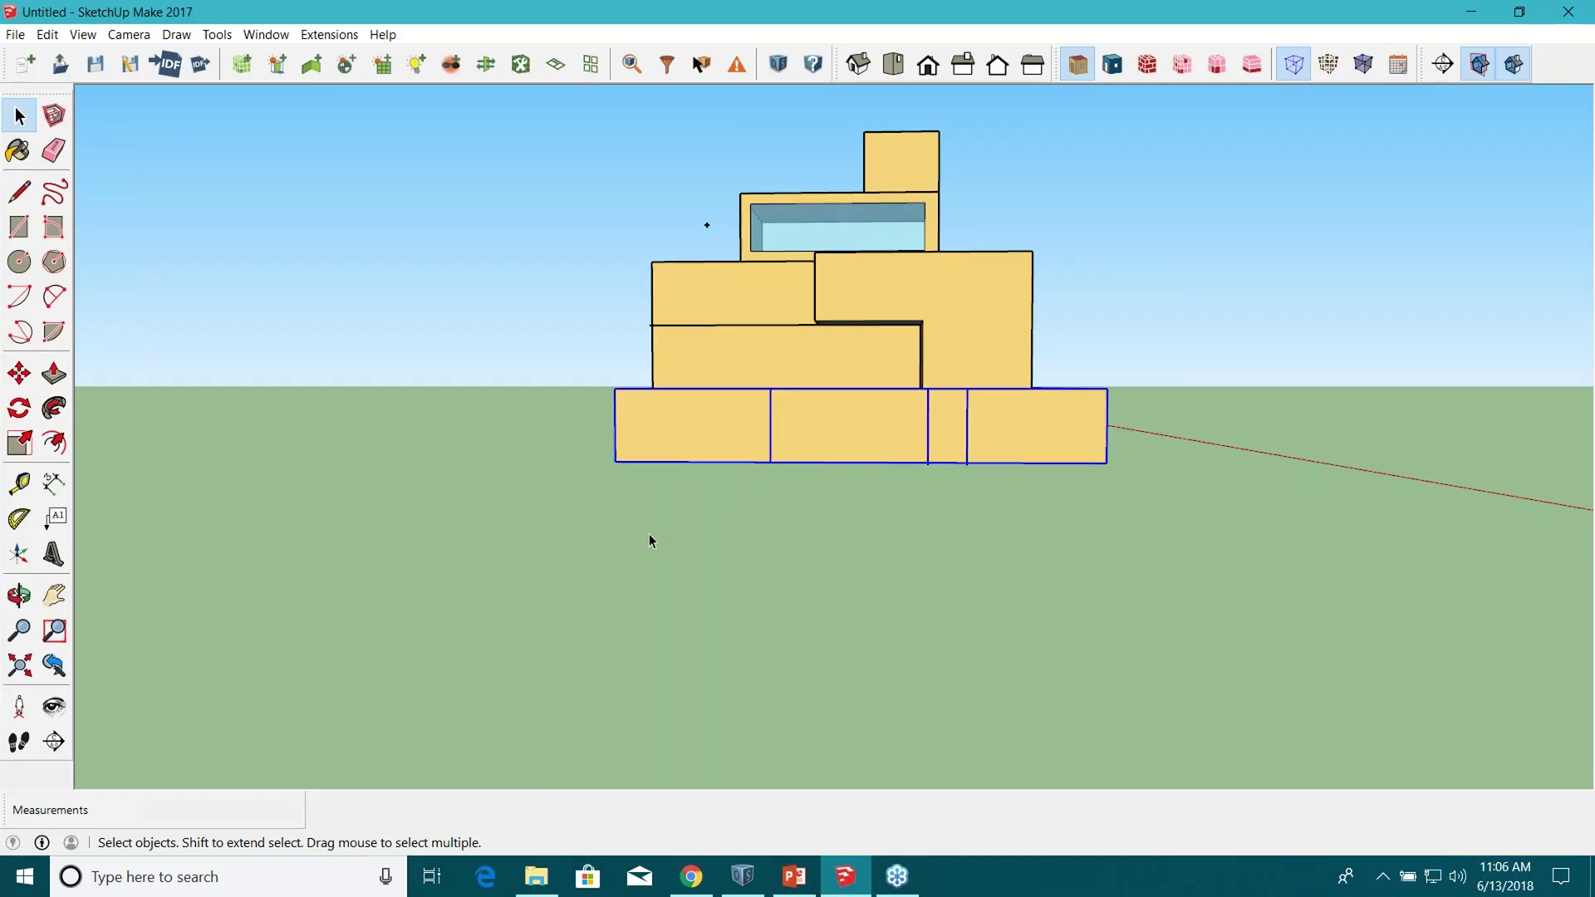
right_click(712, 432)
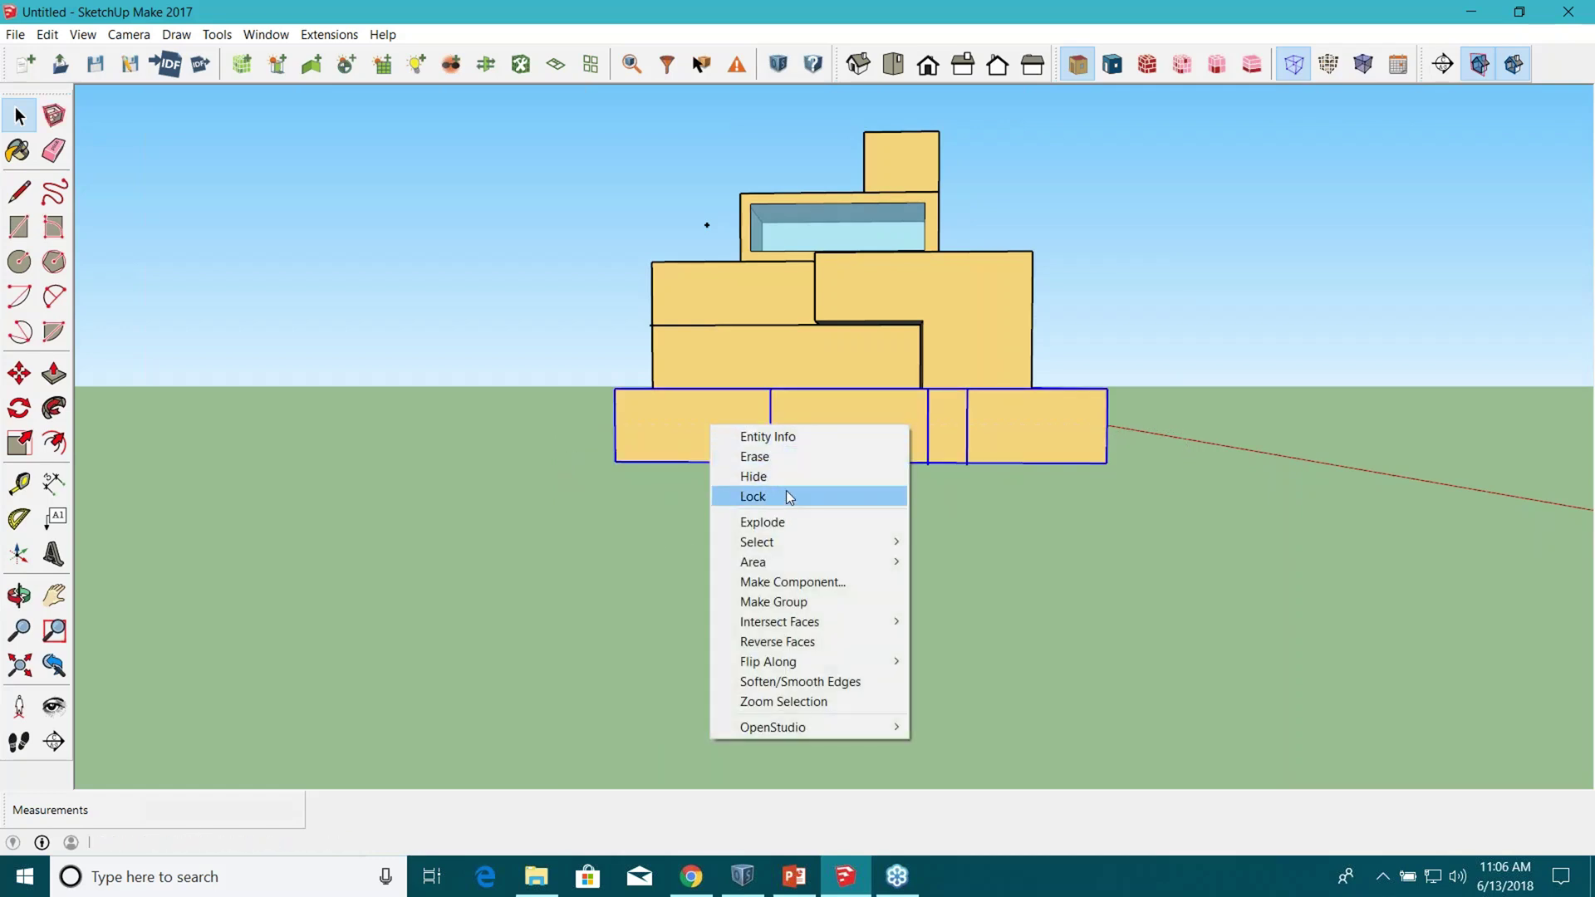
click(786, 490)
Select the upper spaces, including the glazed storey and the box on its roof, and hide them.
middle_drag(604, 467, 576, 491)
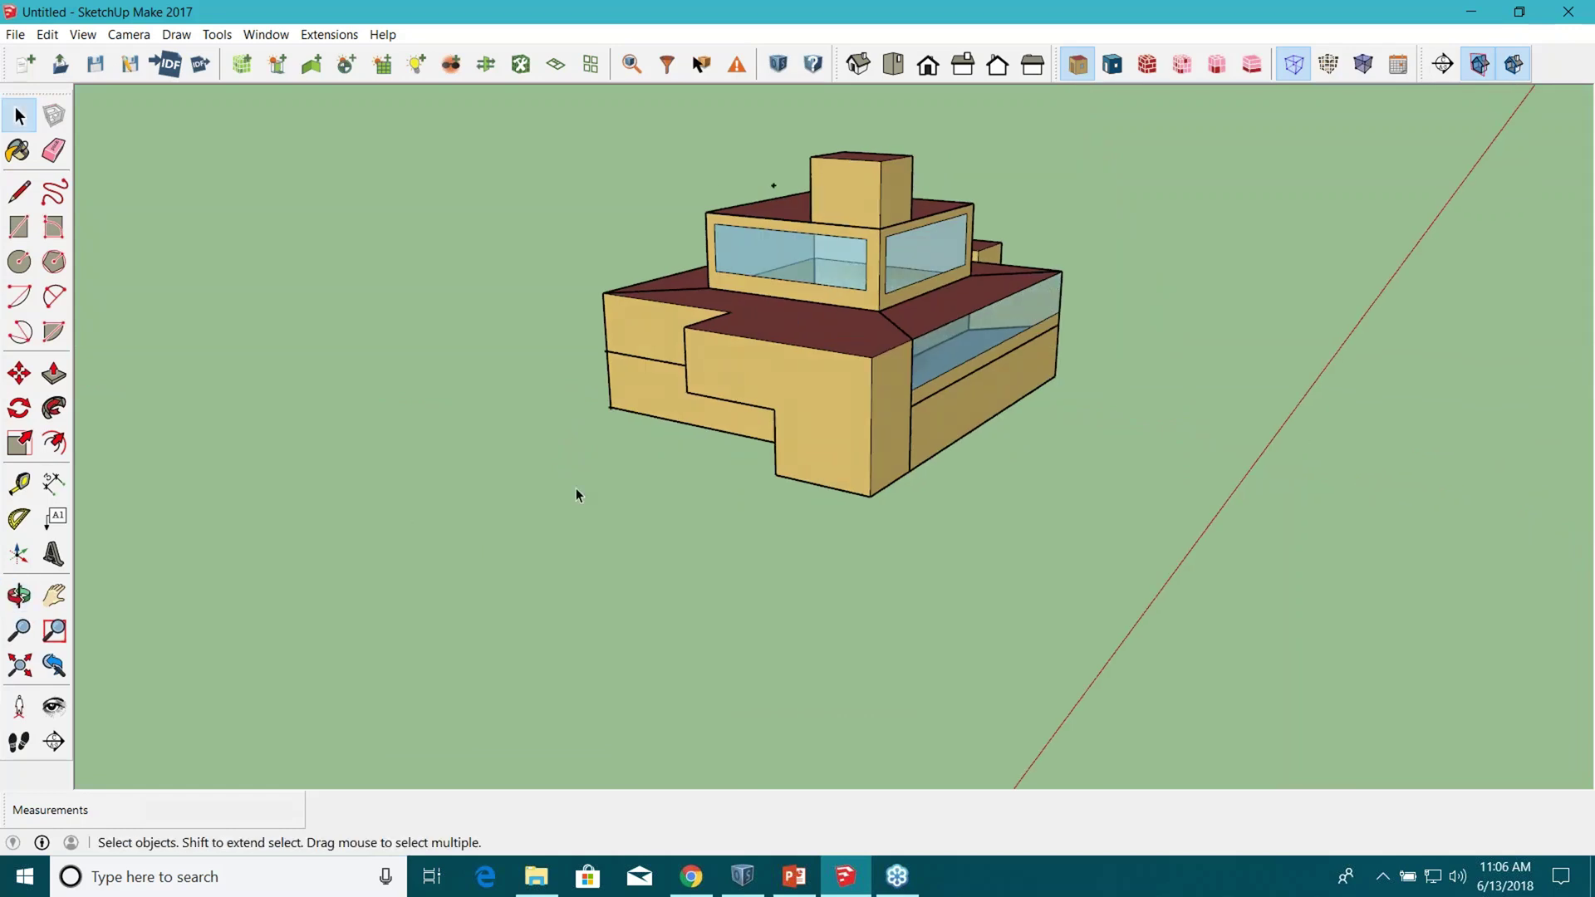
scroll(708, 347, up, 2)
scroll(805, 471, up, 2)
scroll(806, 470, down, 3)
middle_drag(806, 470, 886, 242)
drag(700, 160, 701, 163)
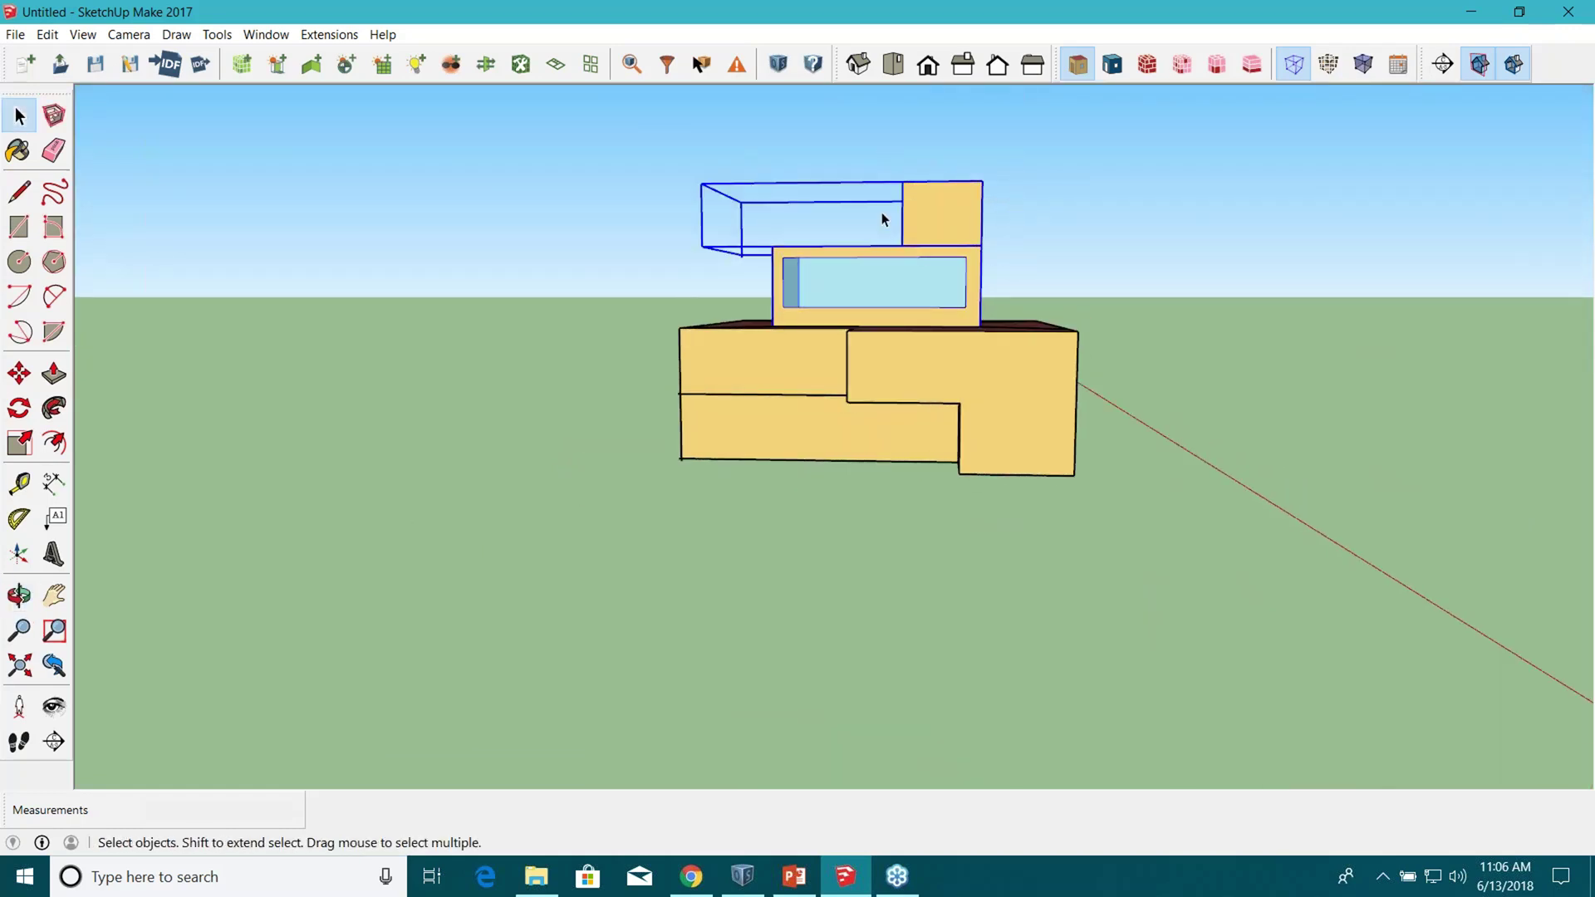
right_click(933, 209)
click(1001, 264)
Select the central core space of the lower remaining floor from below and set its space type to 90.1-2010 - Office - Corridor.
middle_drag(686, 332, 889, 416)
scroll(1014, 470, up, 3)
middle_drag(1014, 471, 798, 226)
scroll(798, 226, down, 5)
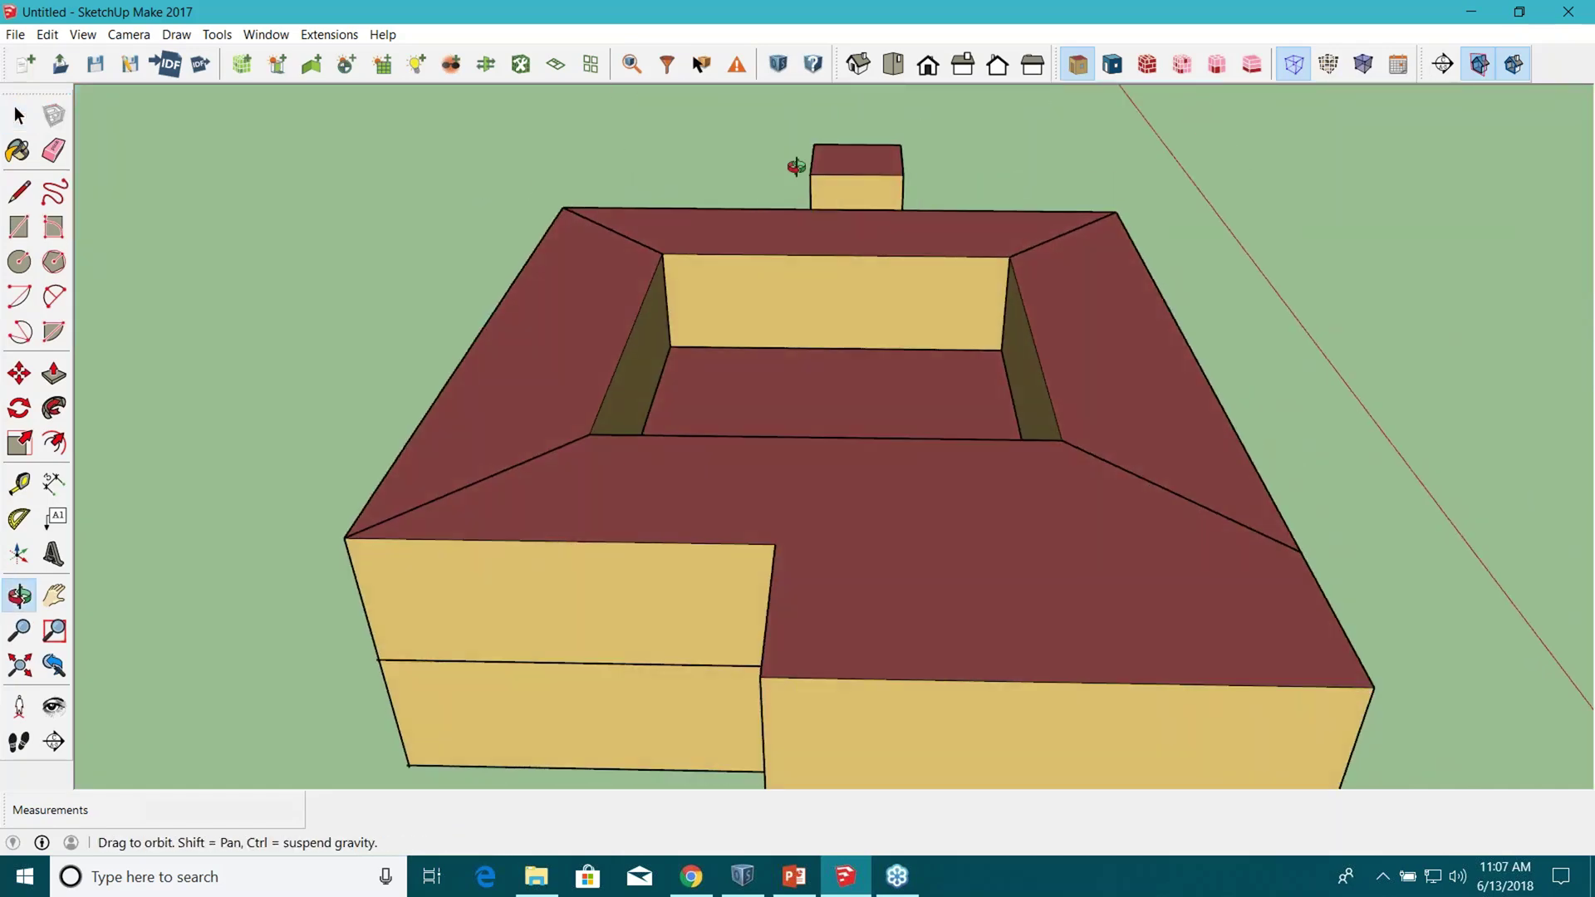
middle_drag(790, 164, 840, 563)
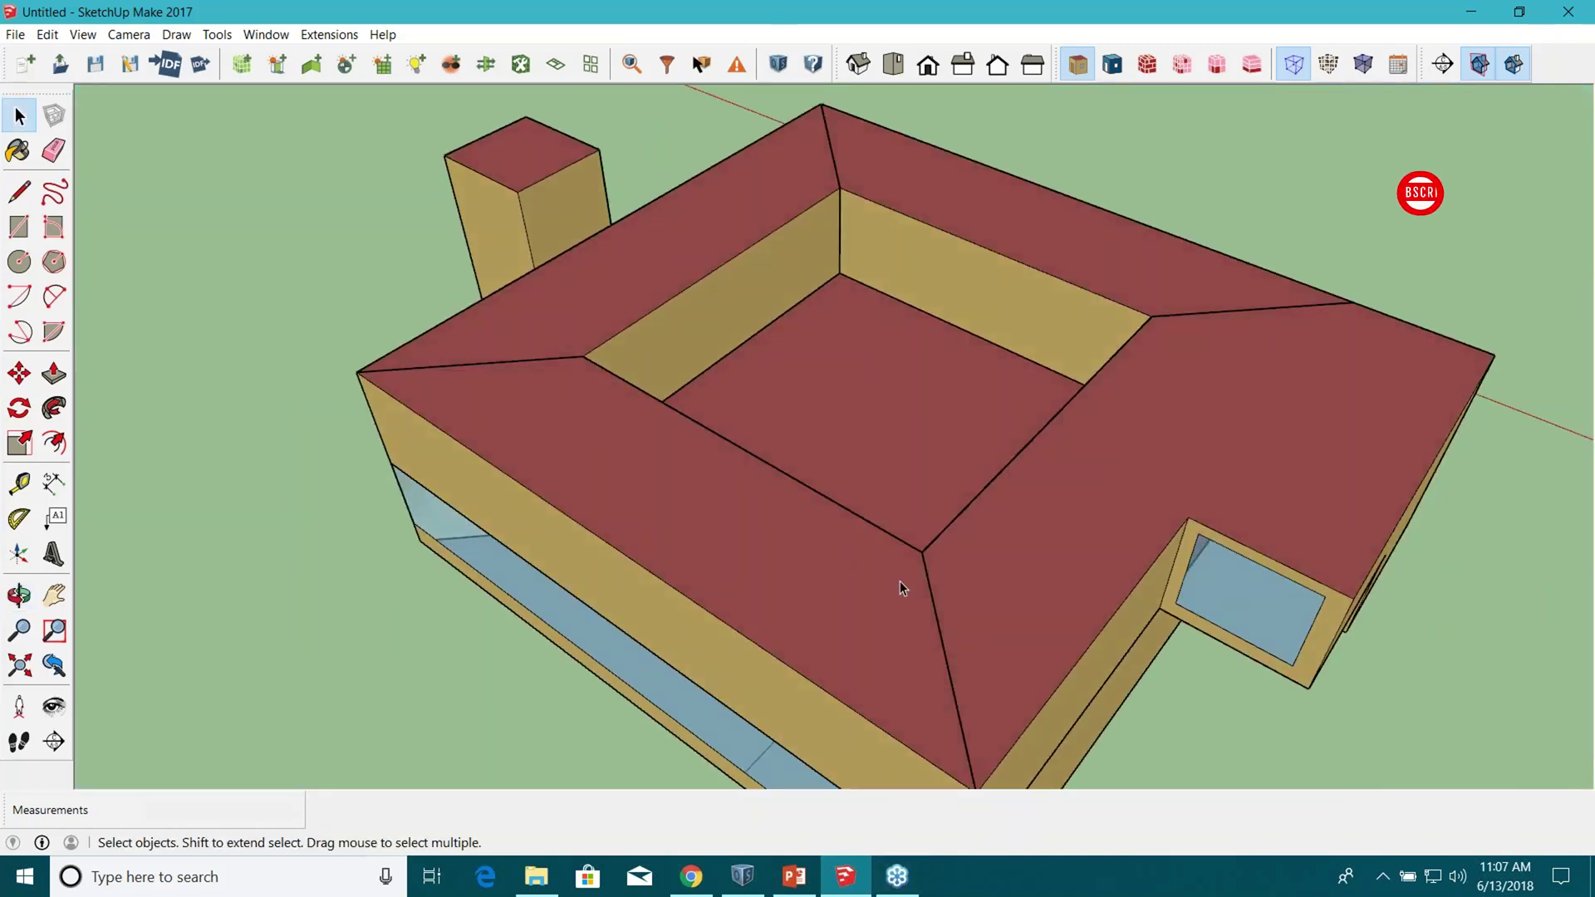
middle_drag(1040, 523, 822, 349)
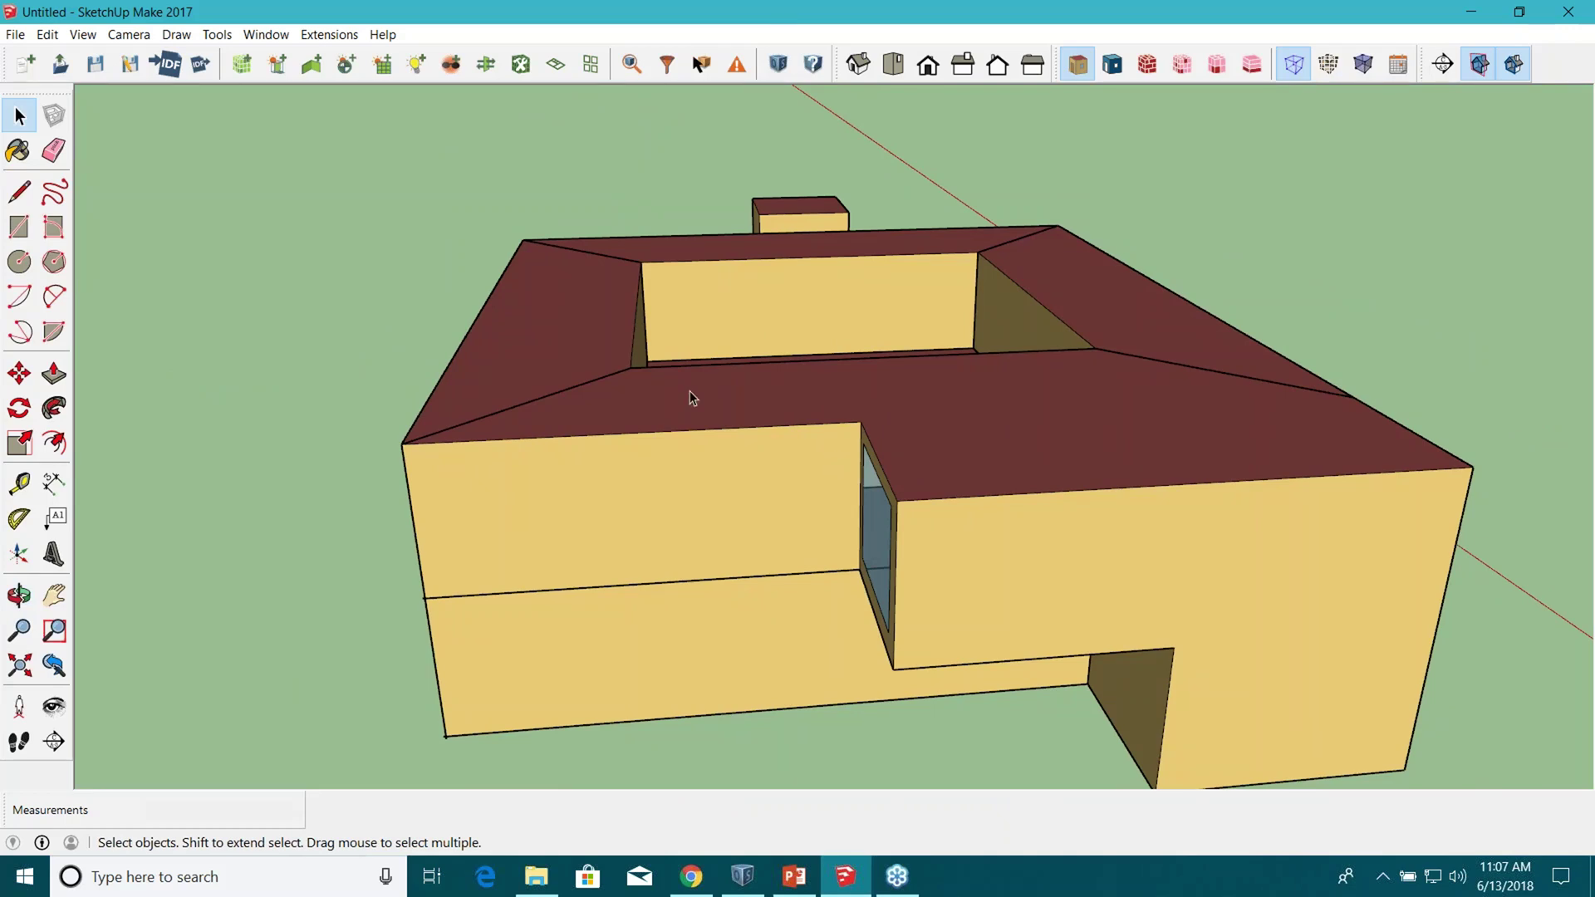
middle_drag(689, 390, 735, 470)
scroll(735, 470, up, 2)
click(754, 469)
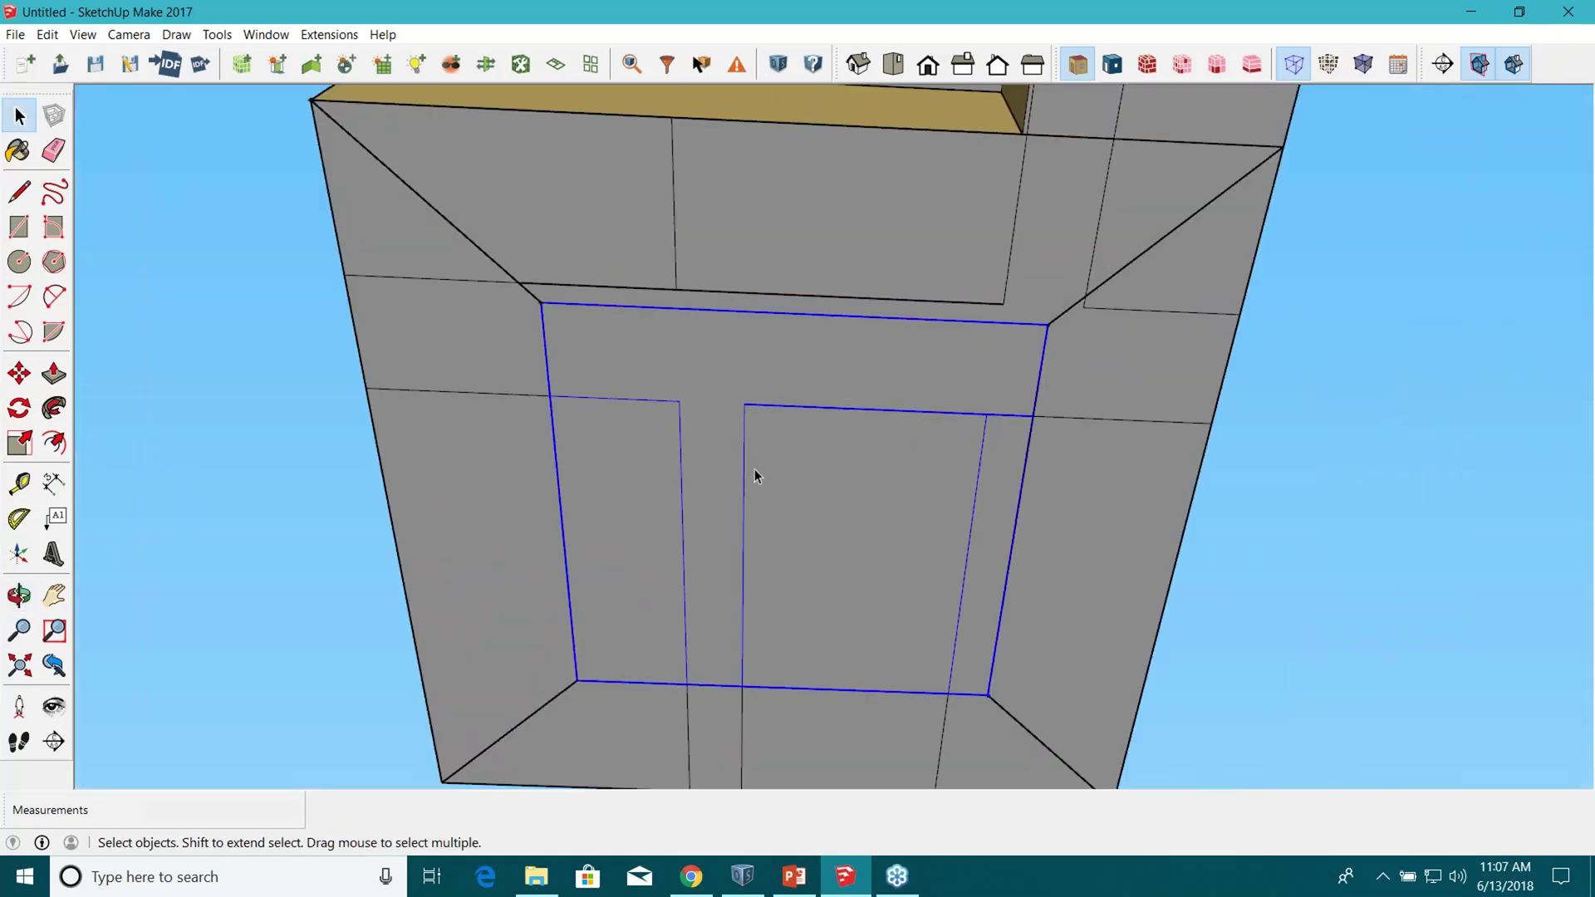
scroll(794, 495, down, 3)
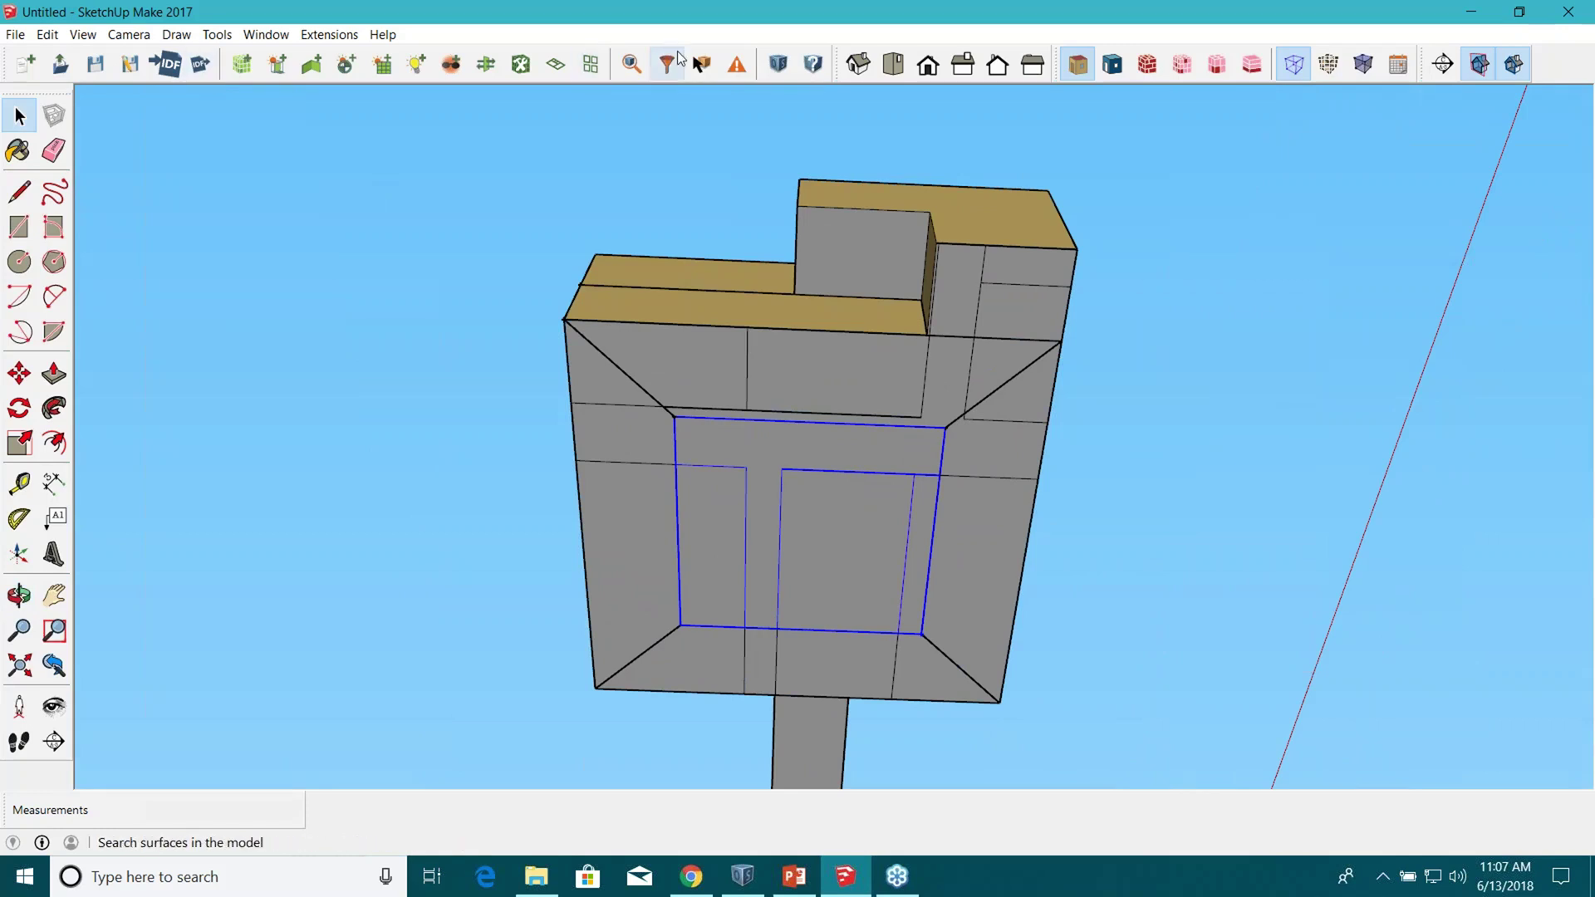
click(521, 64)
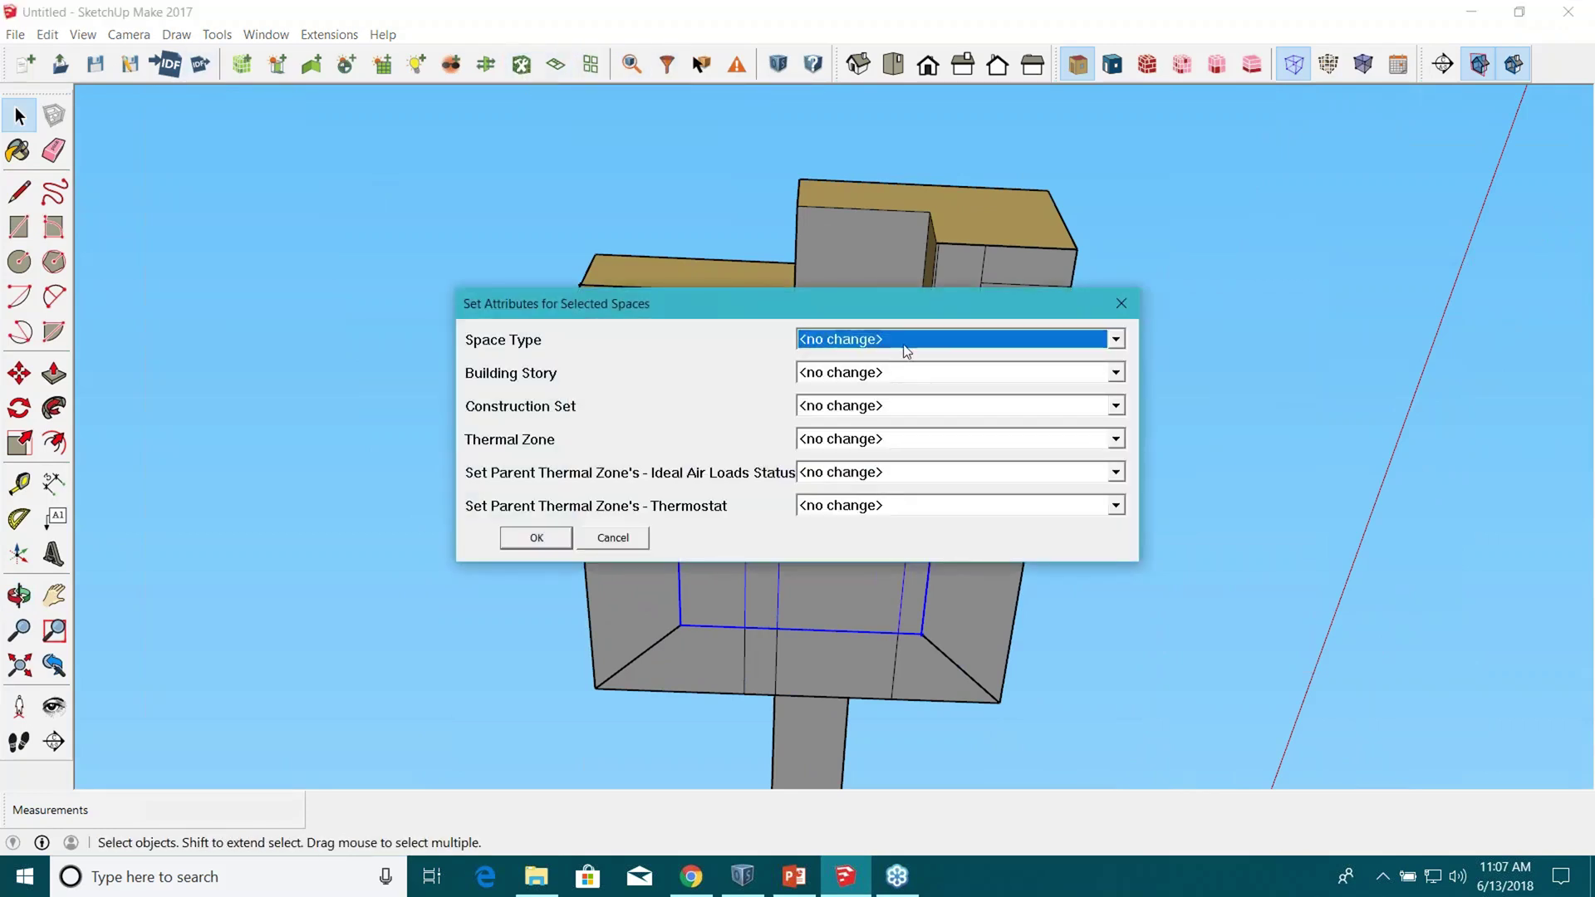
click(907, 344)
click(951, 428)
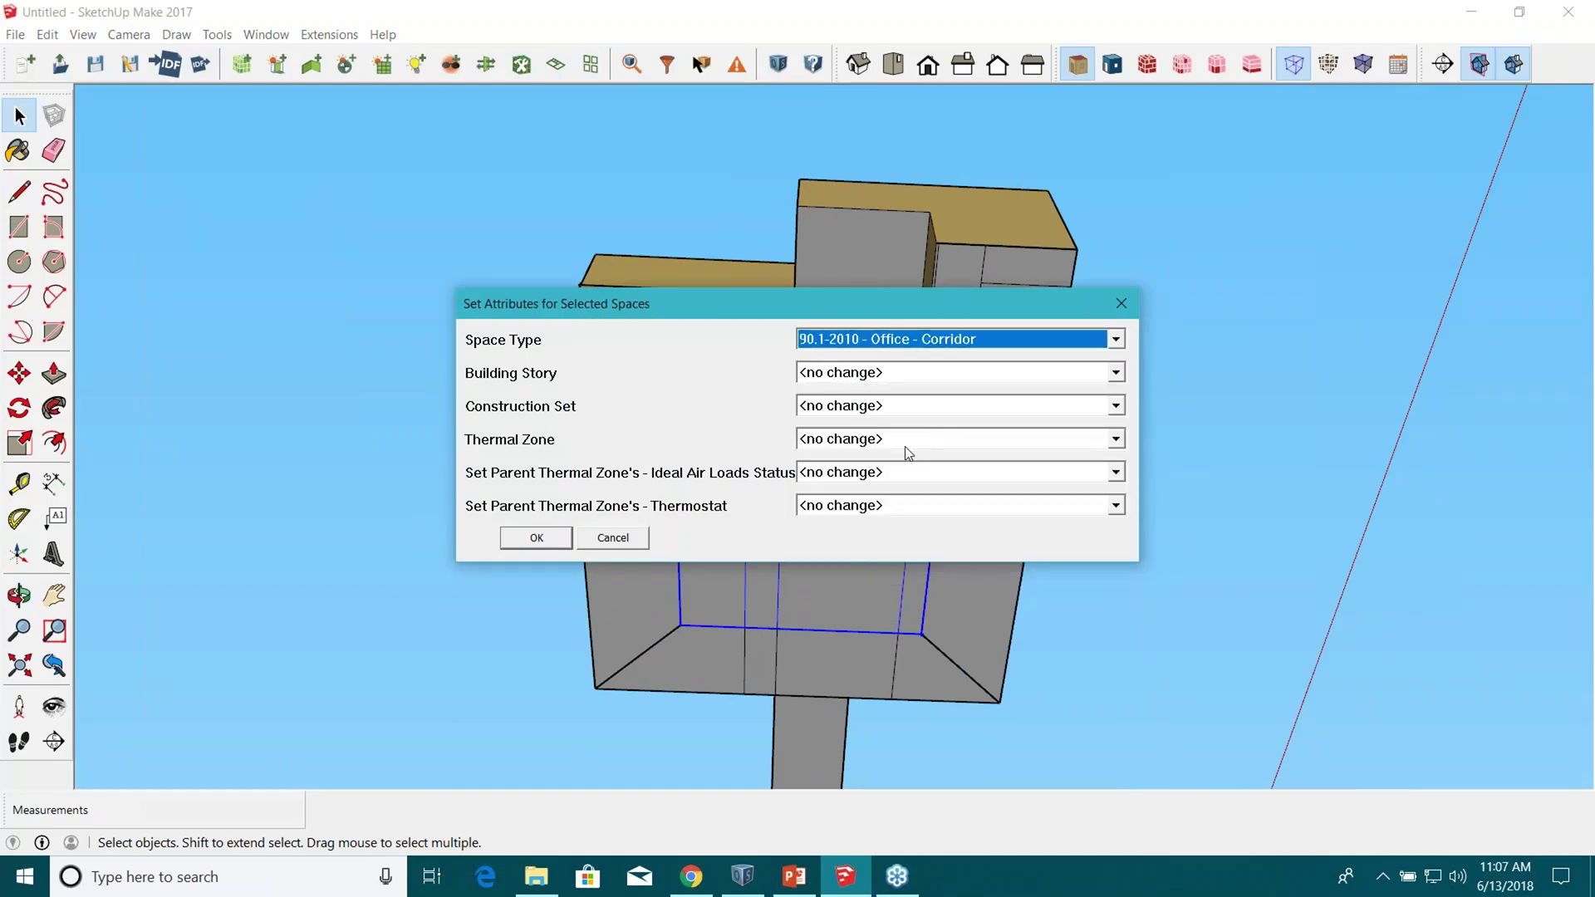
Set the core space's ideal air loads status to Yes and its thermostat to 90.1-2010 - Office - Corridor Thermostat.
click(894, 472)
click(882, 508)
click(864, 505)
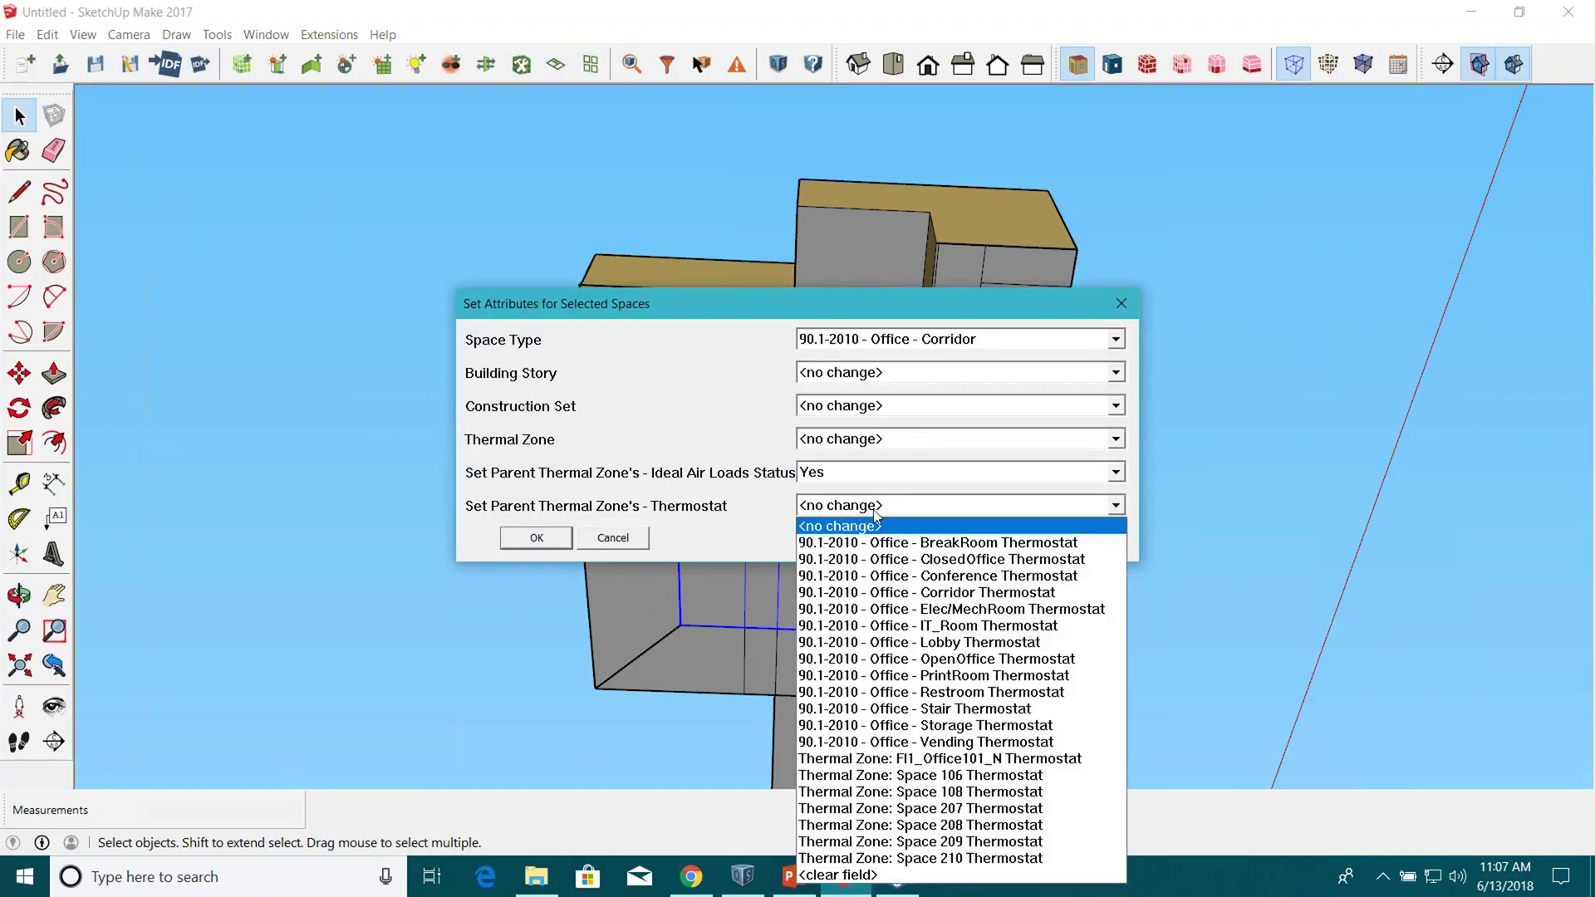
click(922, 594)
click(536, 537)
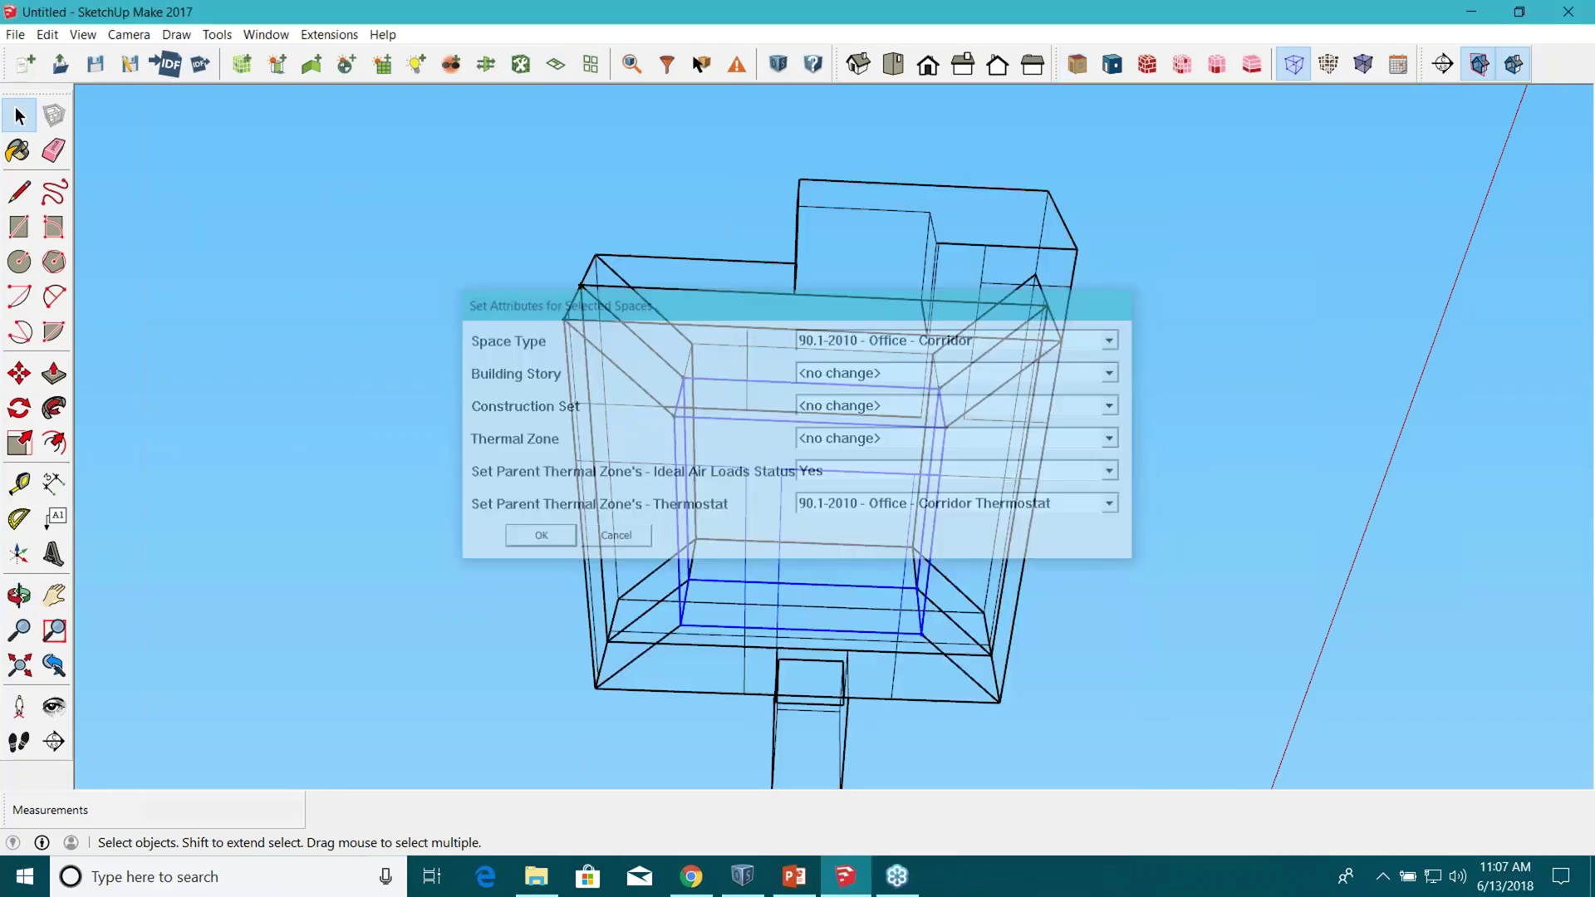
Select all the visible spaces and set their parent thermal zones' ideal air loads status to Yes.
scroll(805, 397, down, 3)
middle_drag(786, 559, 787, 648)
middle_drag(988, 466, 991, 549)
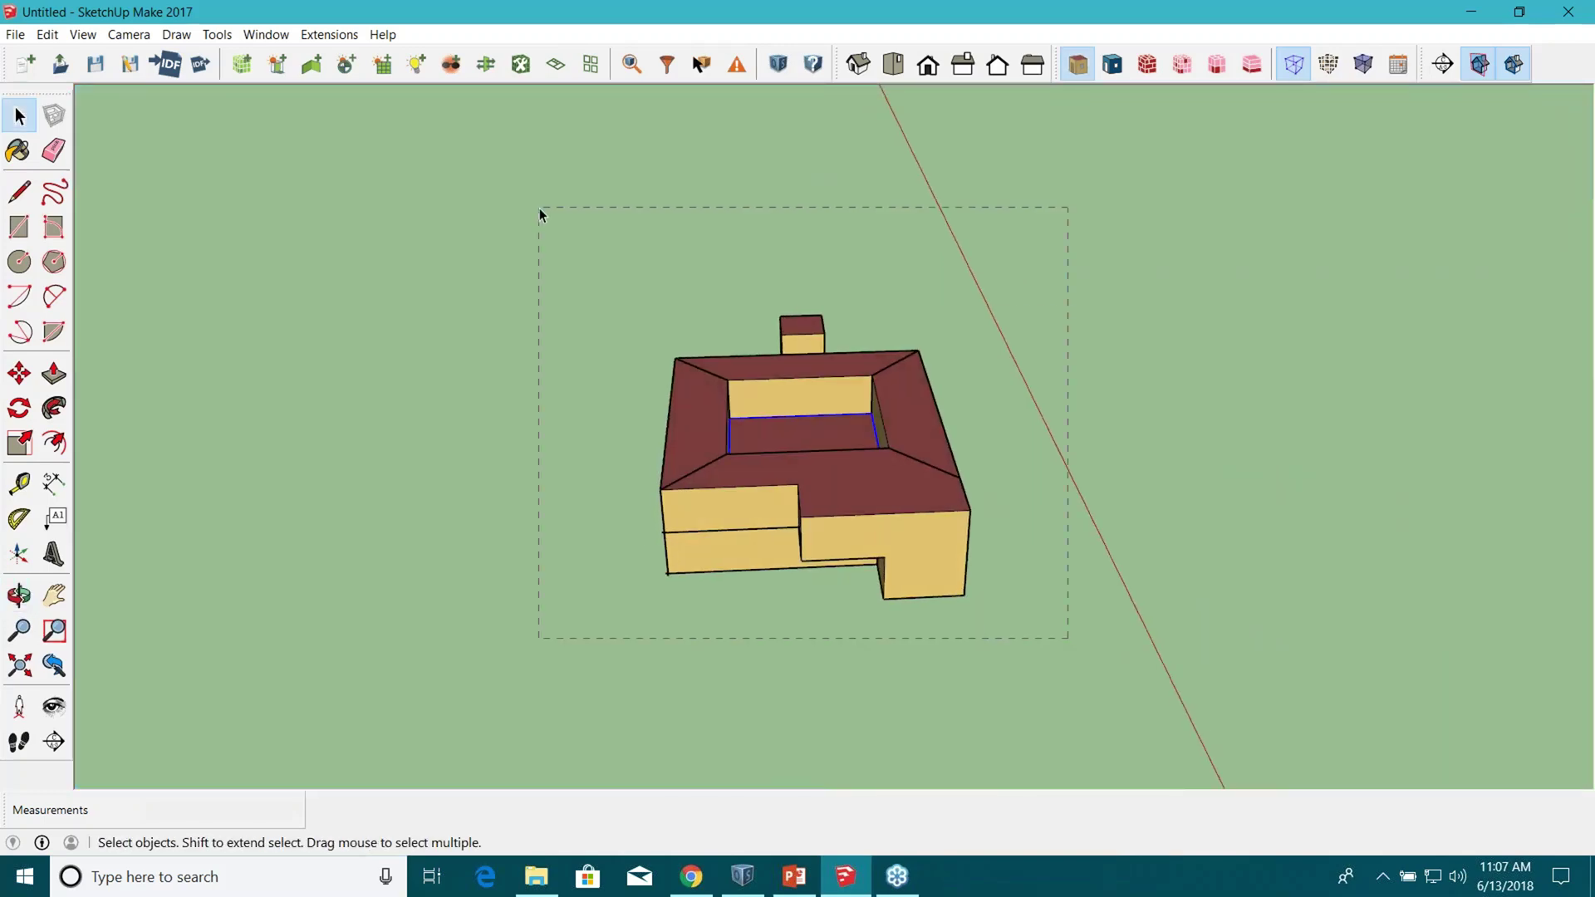
drag(540, 214, 538, 210)
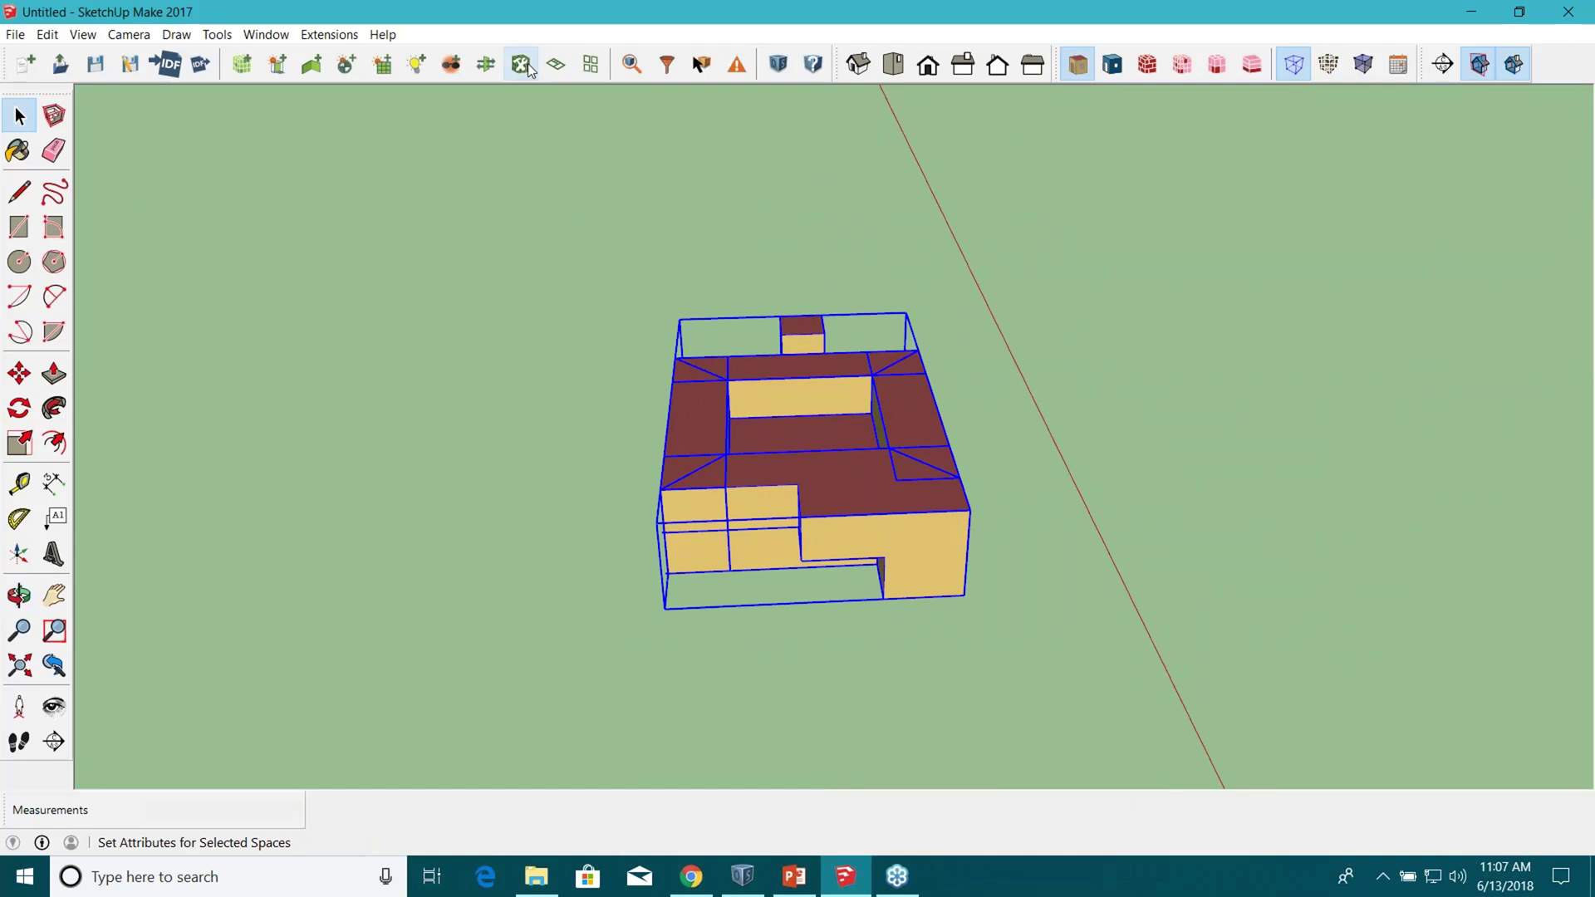
click(522, 64)
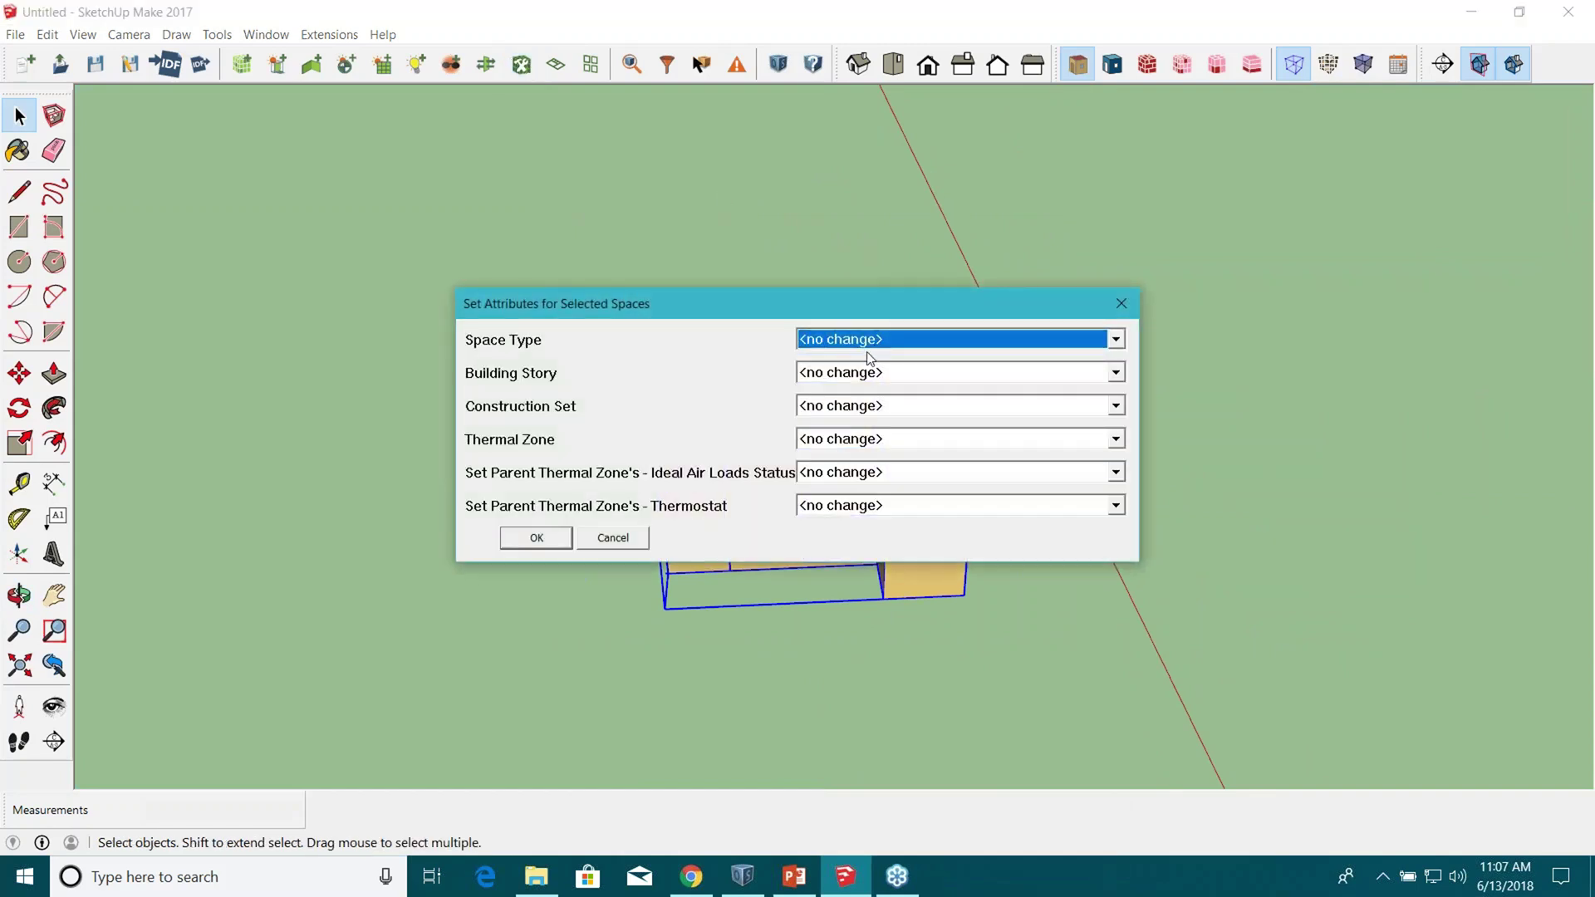
click(880, 472)
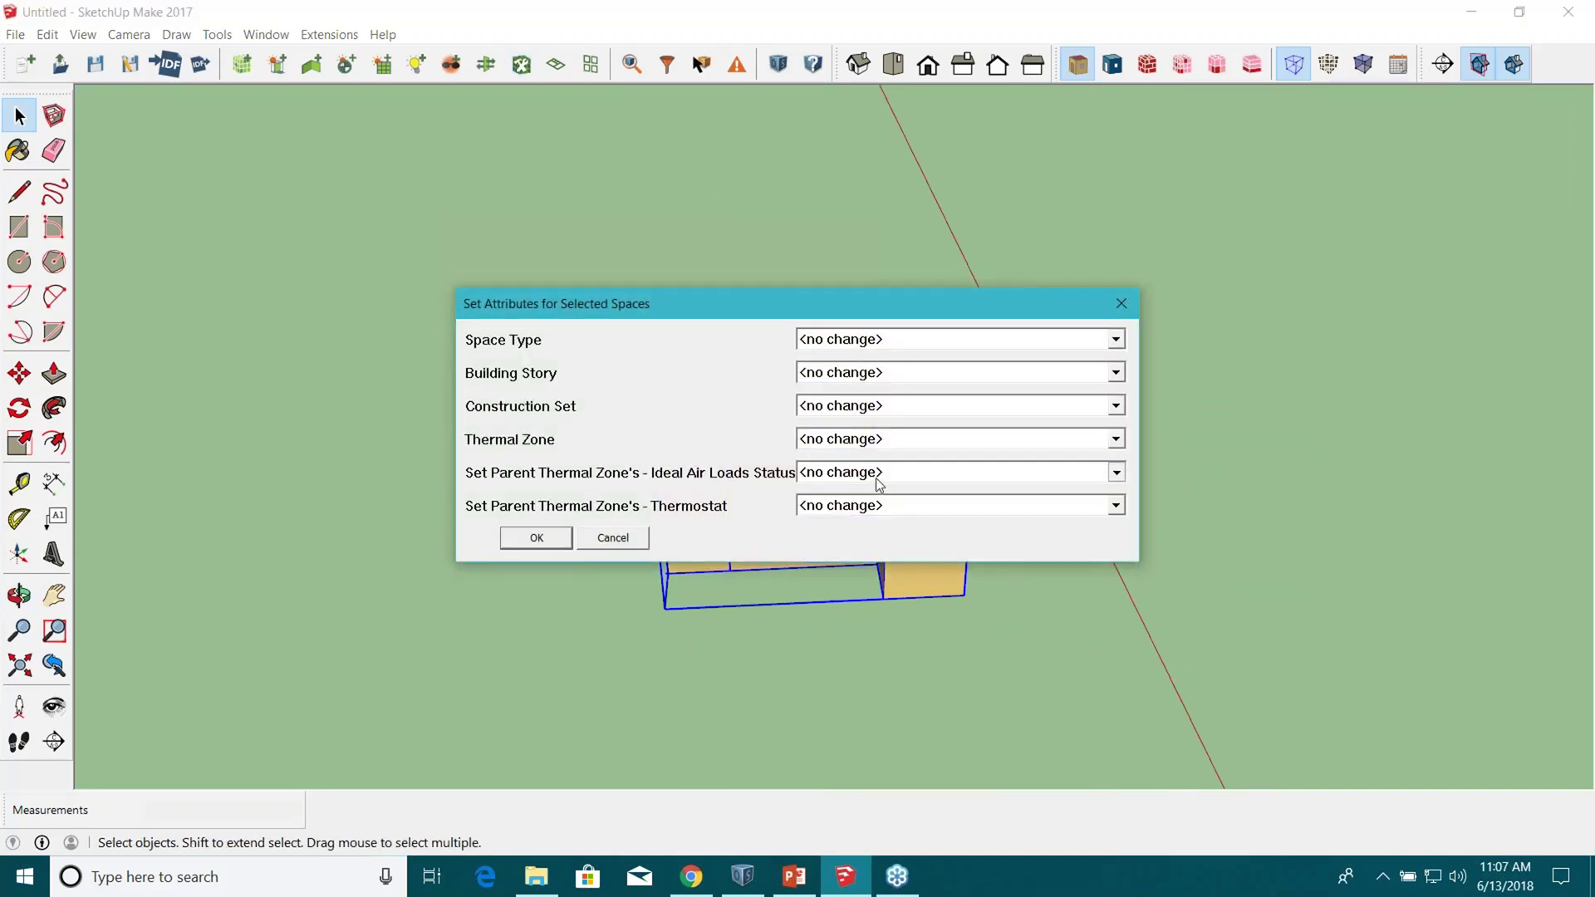
click(876, 510)
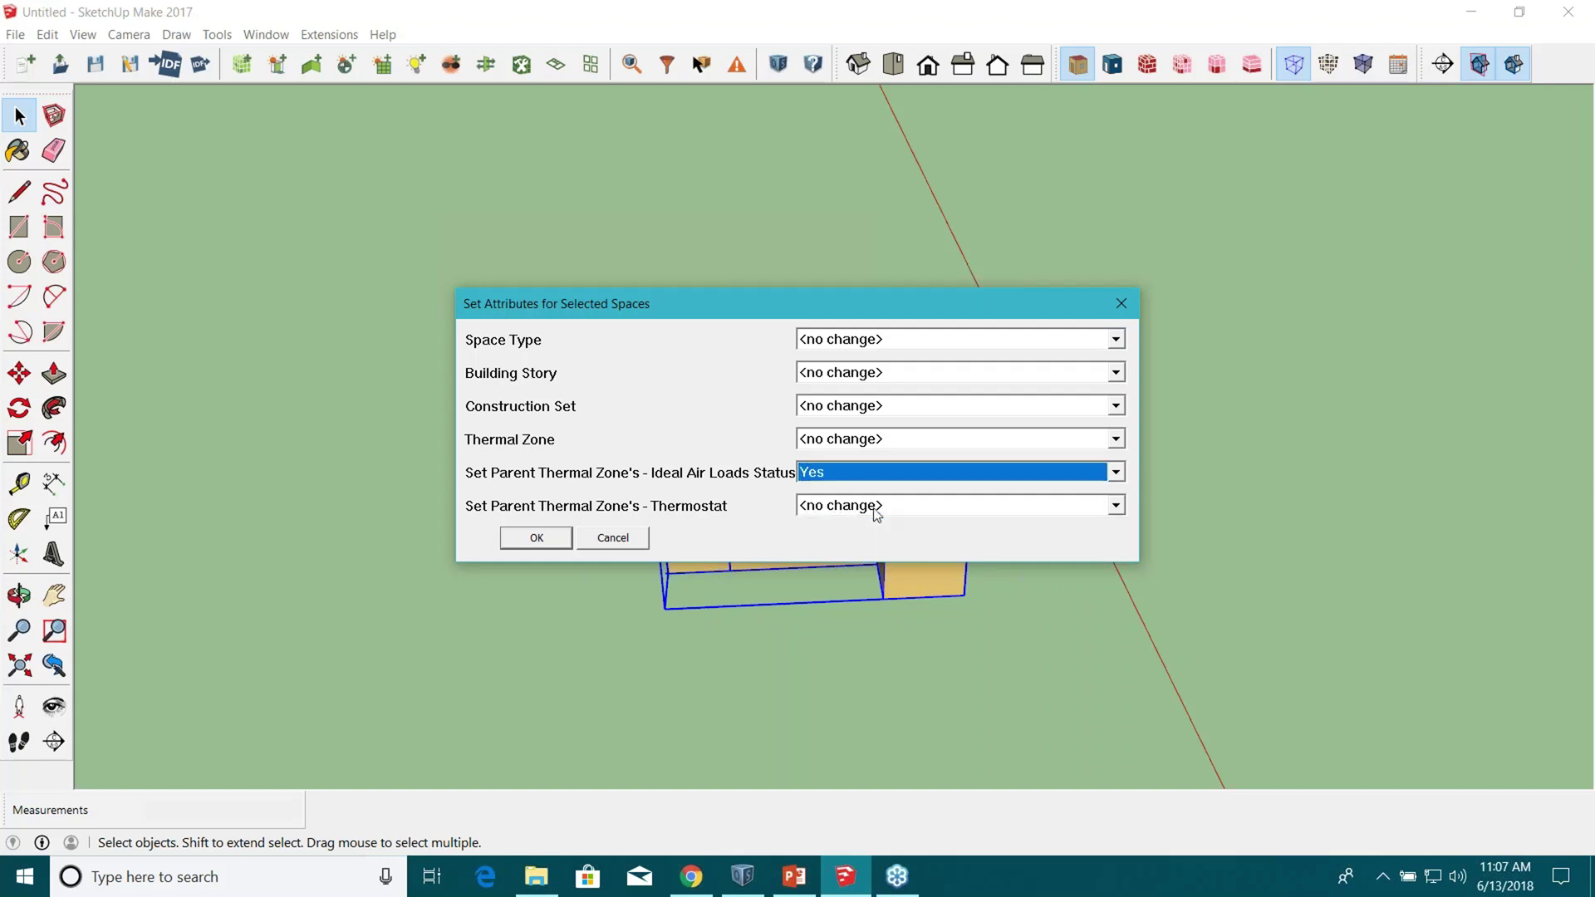
click(542, 541)
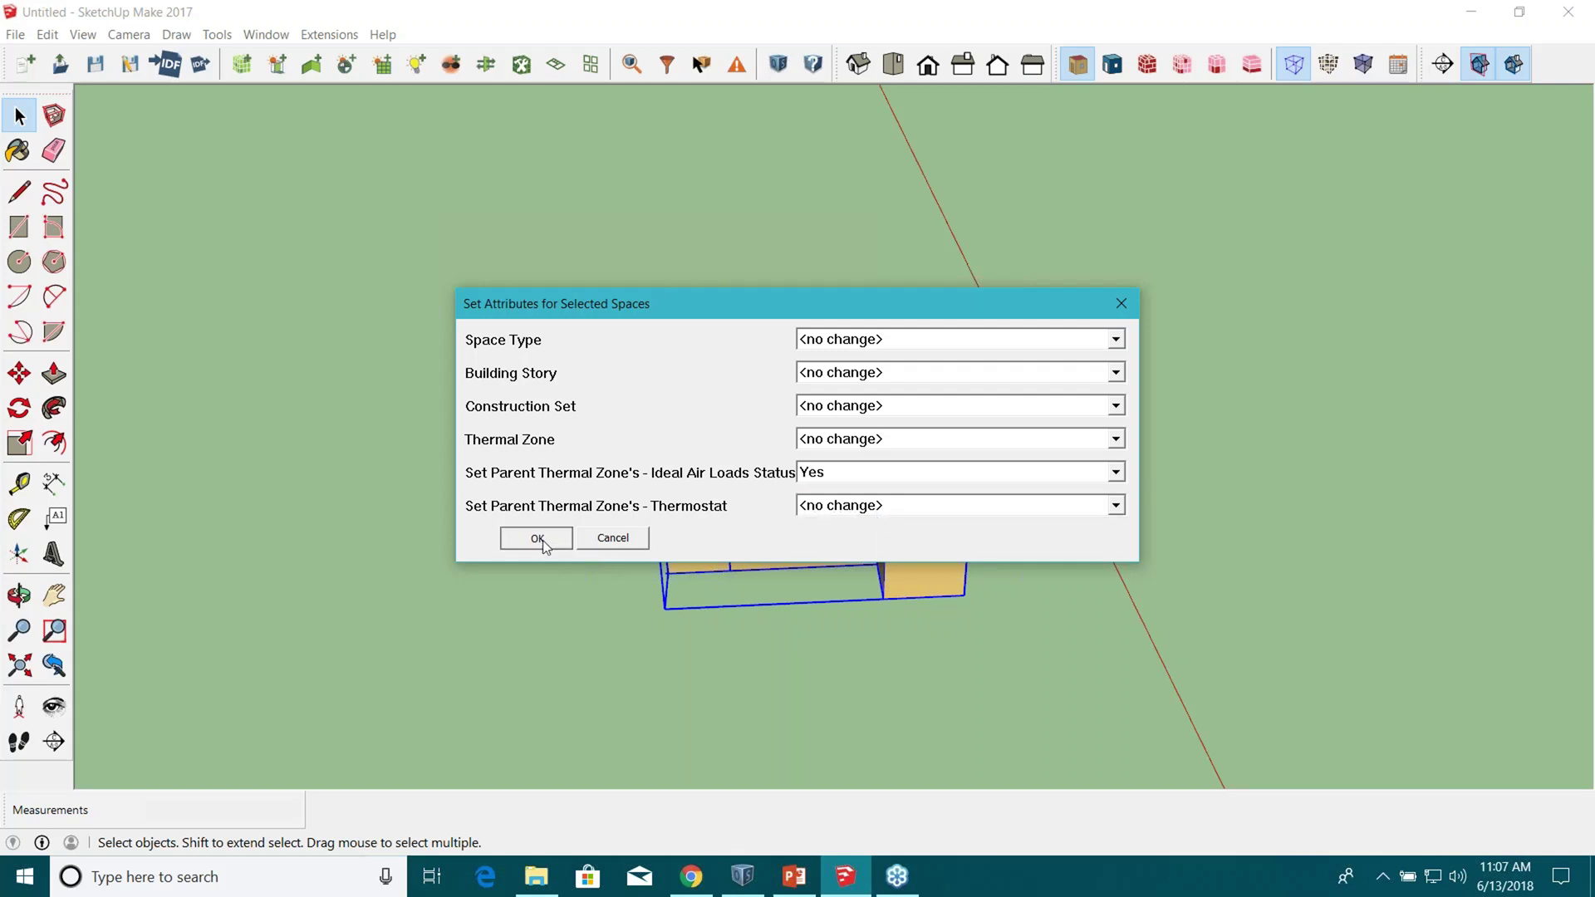
middle_drag(864, 676, 731, 365)
click(817, 442)
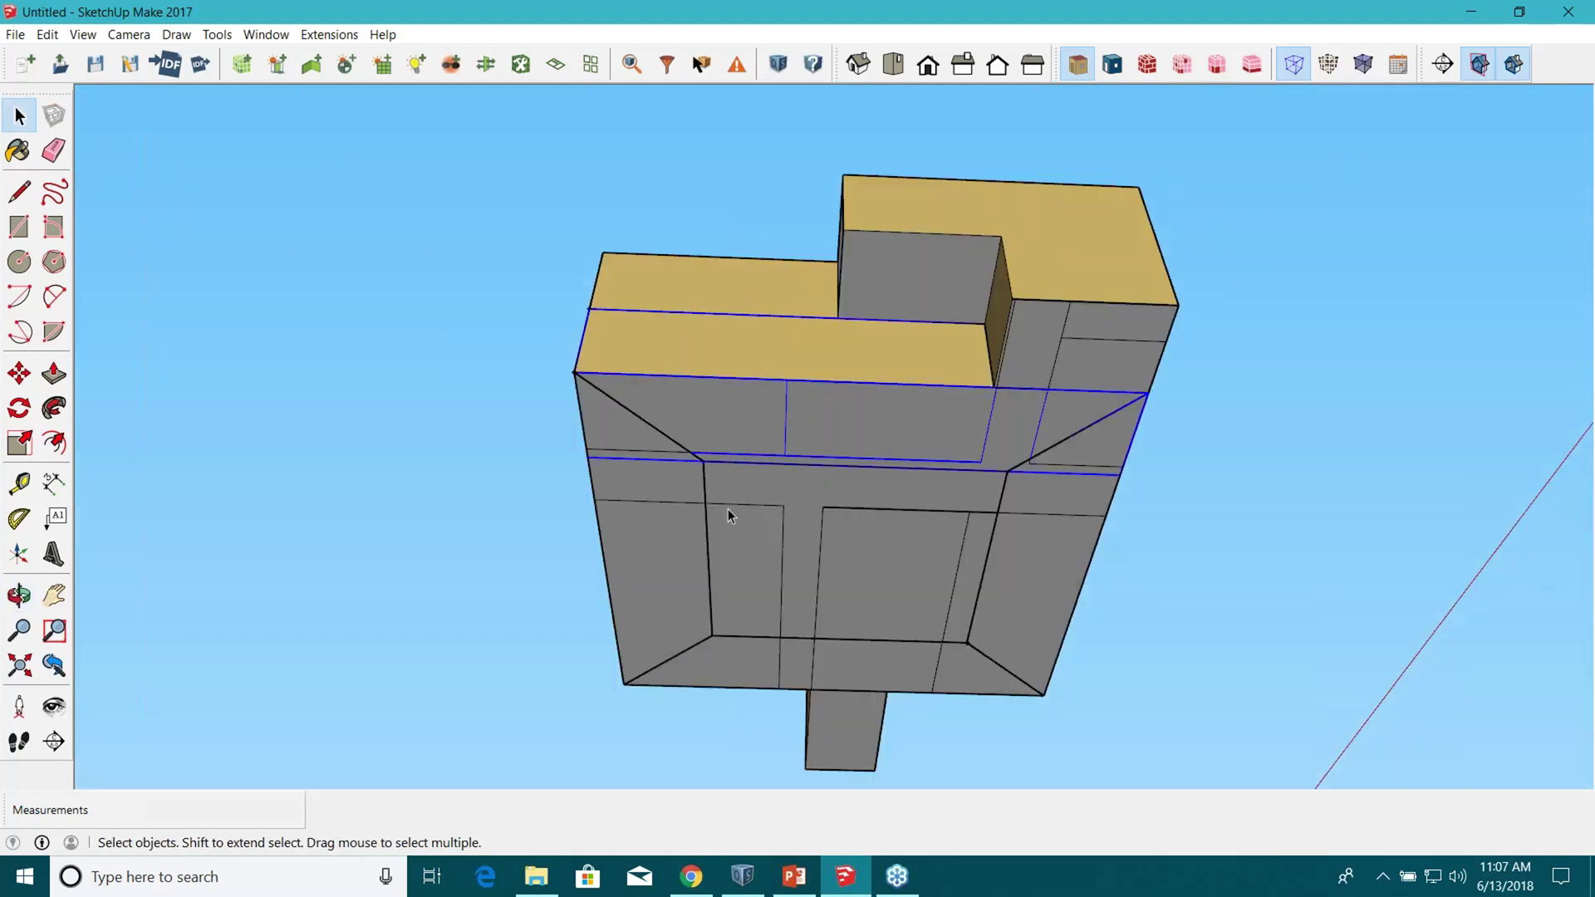
shift+click(666, 545)
shift+click(759, 667)
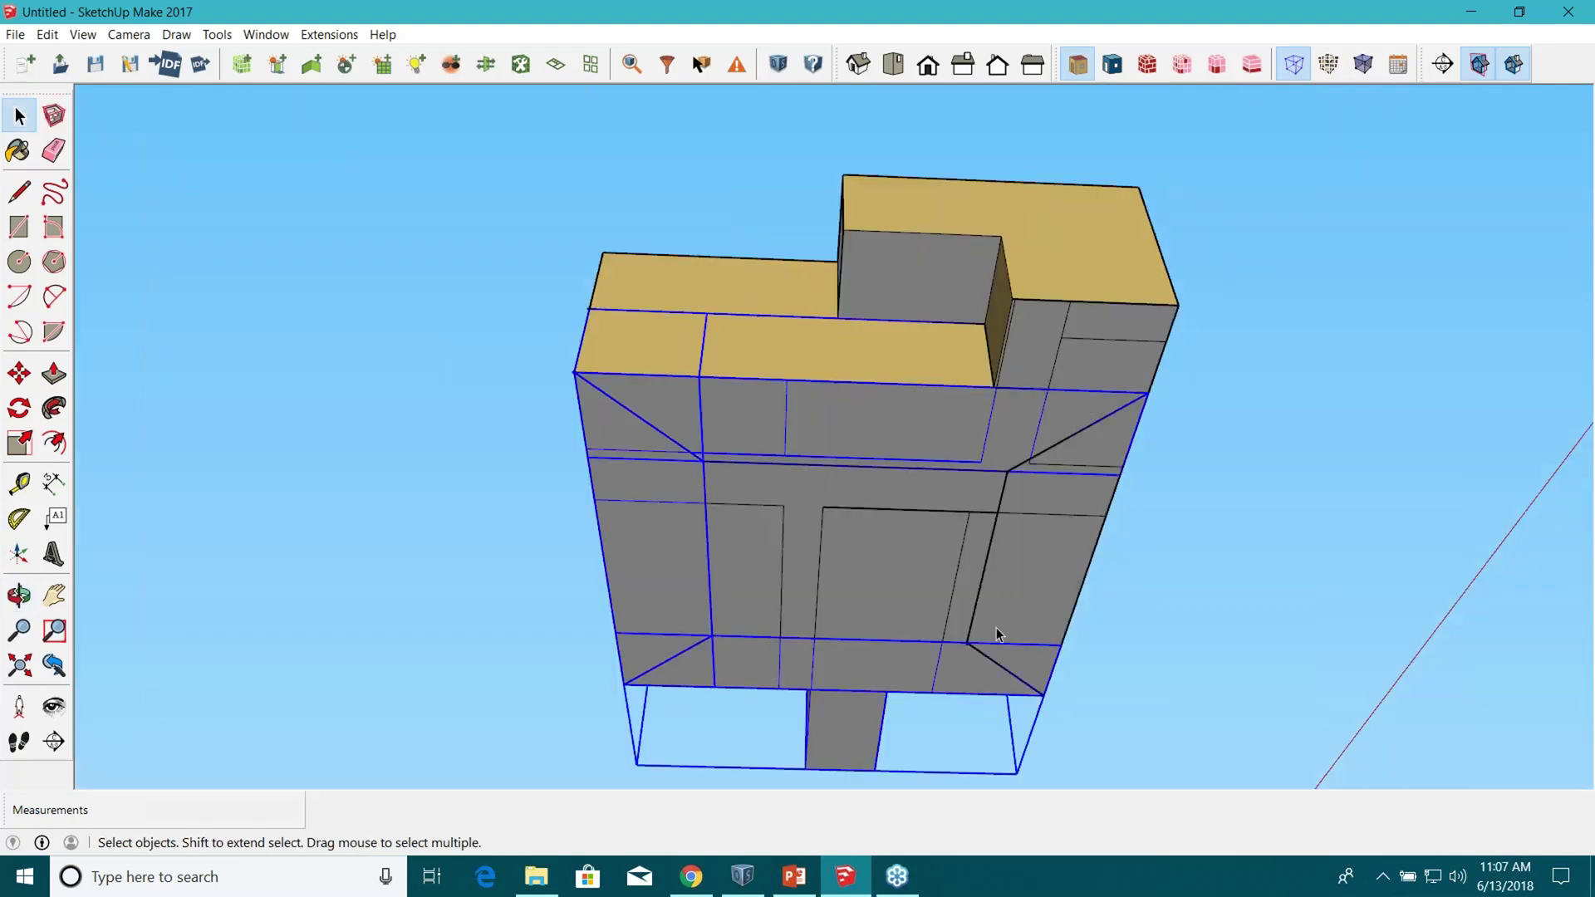
shift+click(1024, 580)
middle_drag(689, 390, 648, 349)
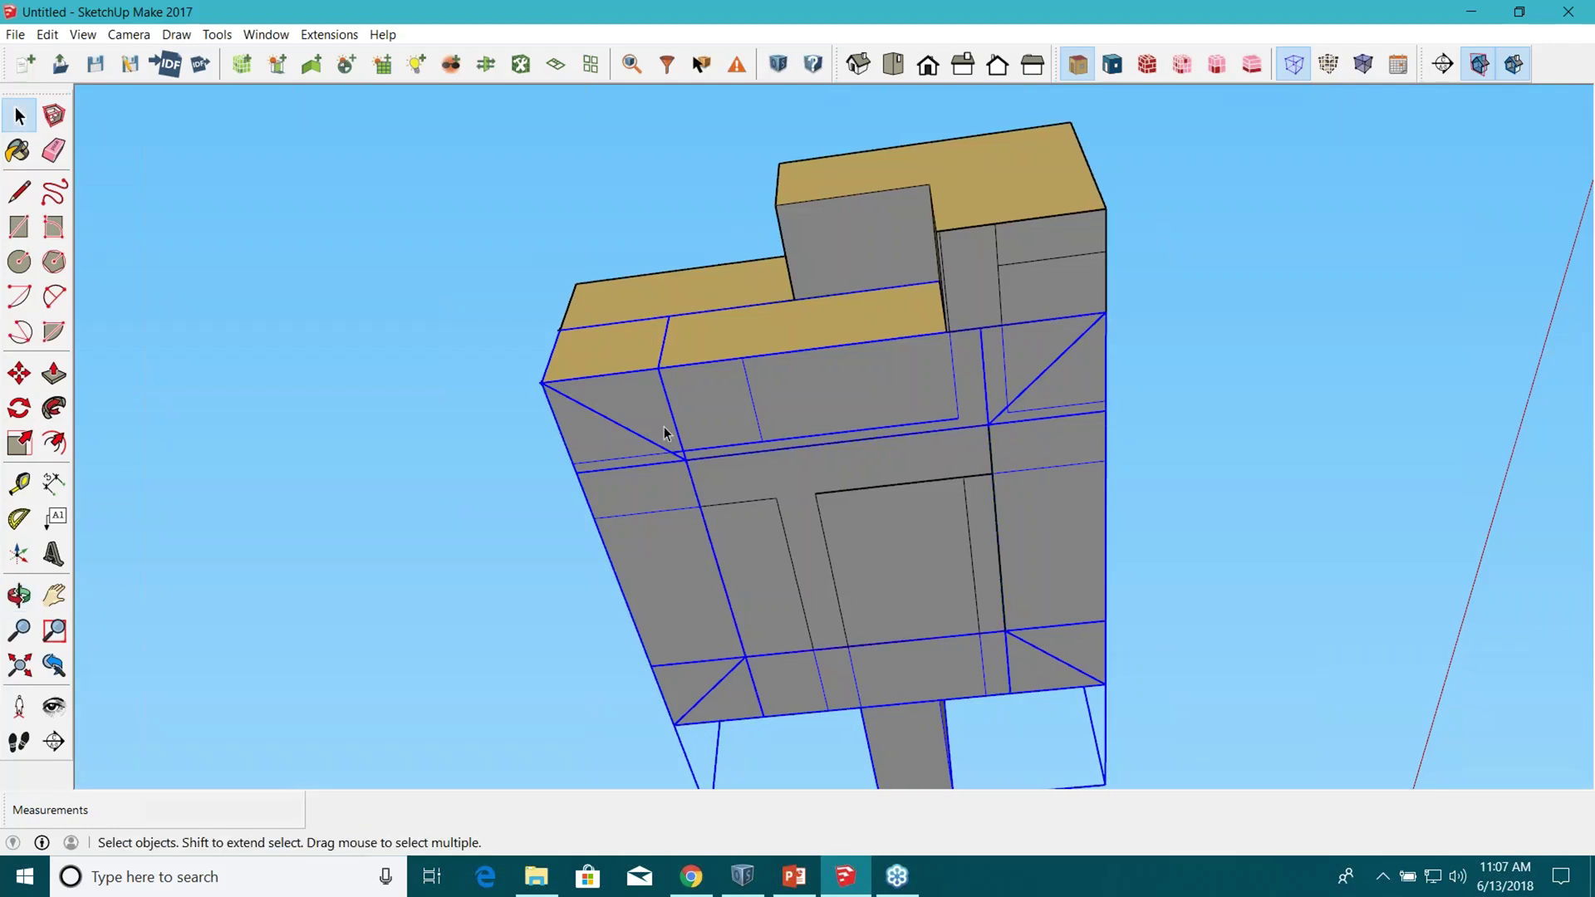
click(1233, 436)
Select the far and near perimeter spaces of the lower floor and assign them the 90.1-2010 - Office - ClosedOffice space type and its matching thermostat.
click(841, 377)
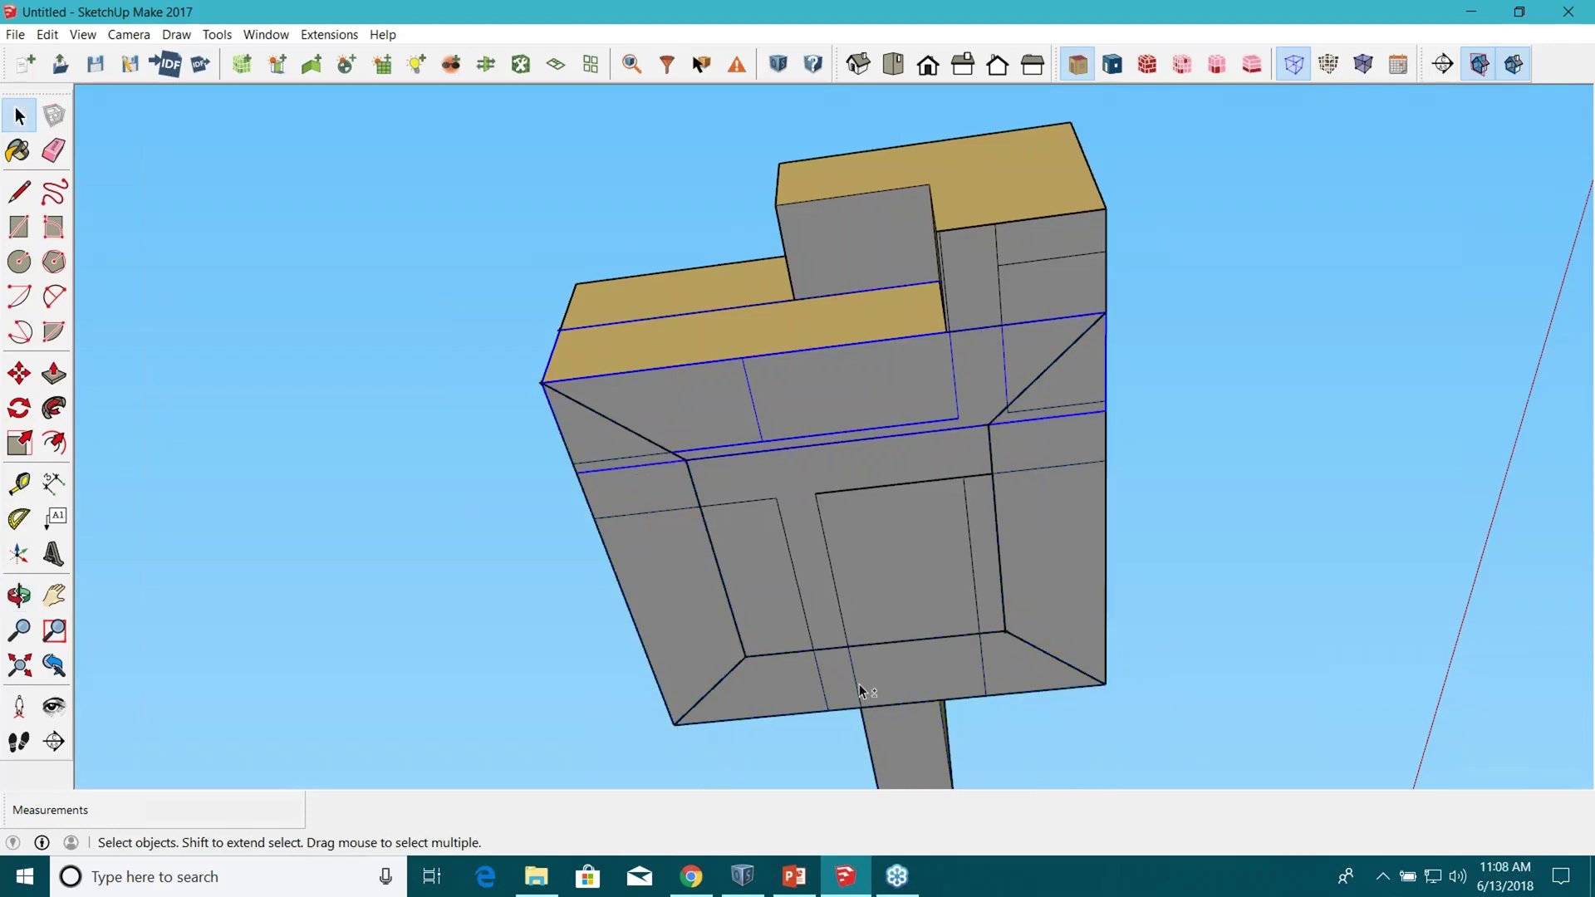
shift+click(861, 689)
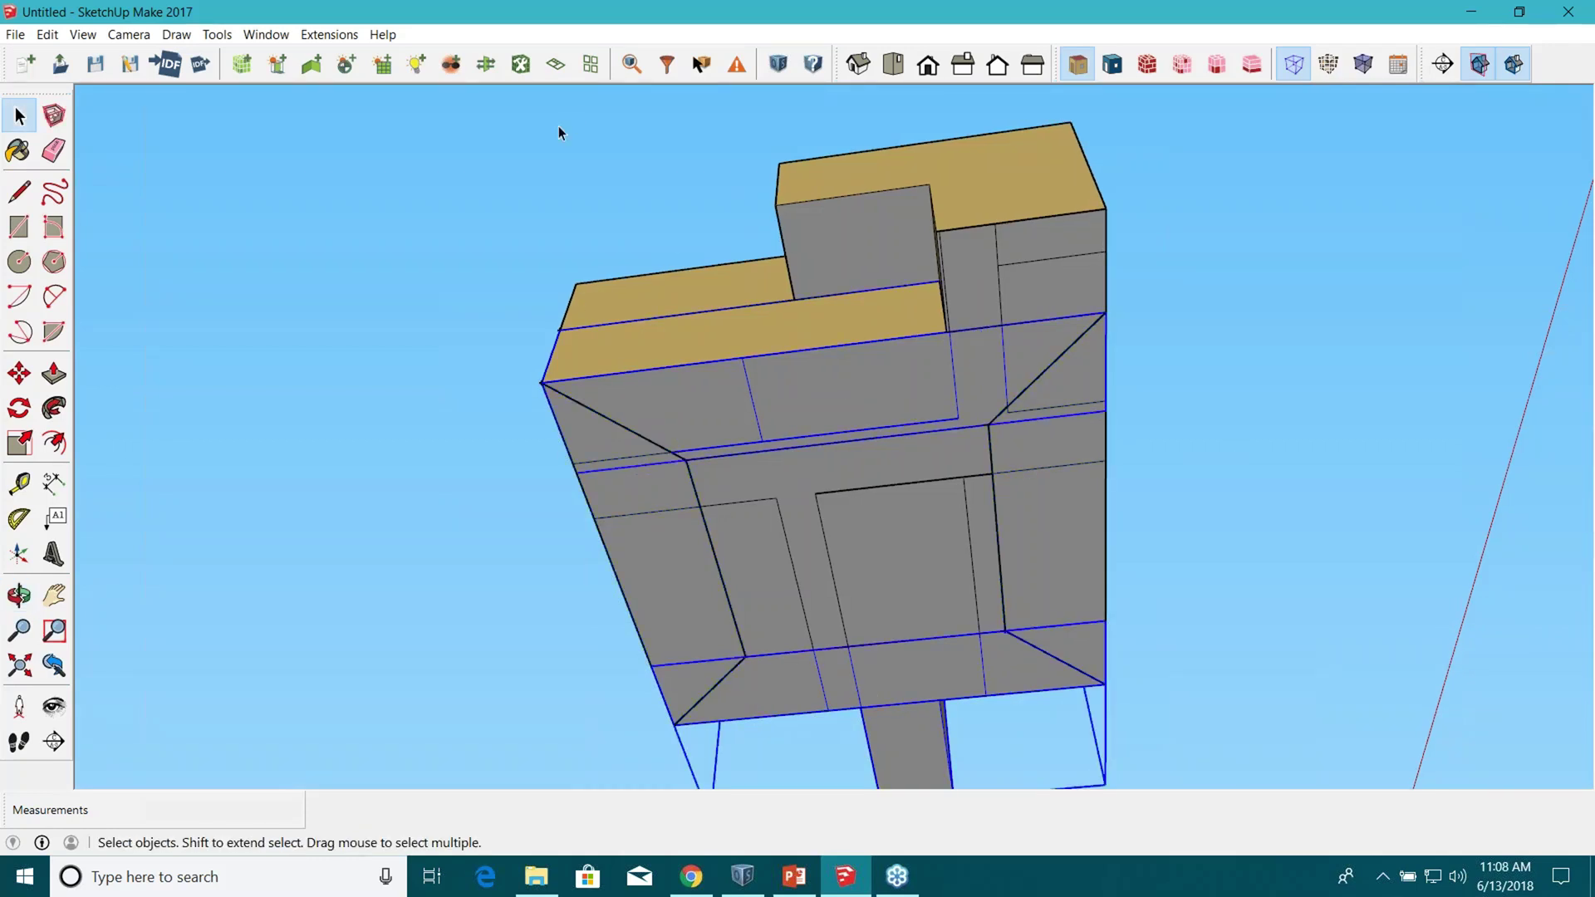
click(521, 64)
click(973, 342)
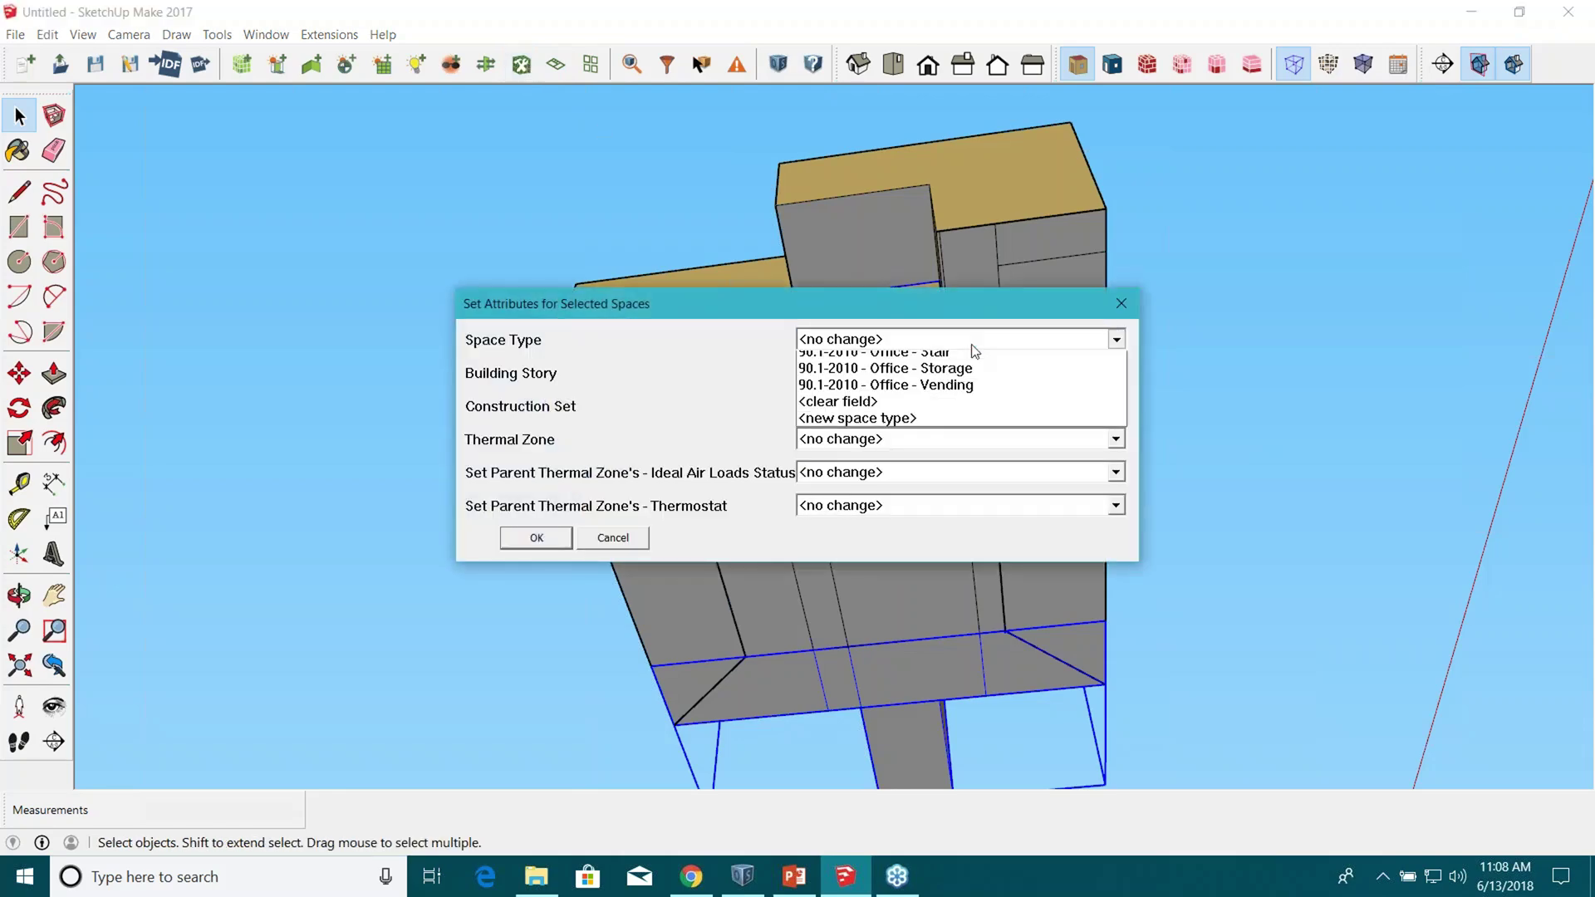
click(984, 405)
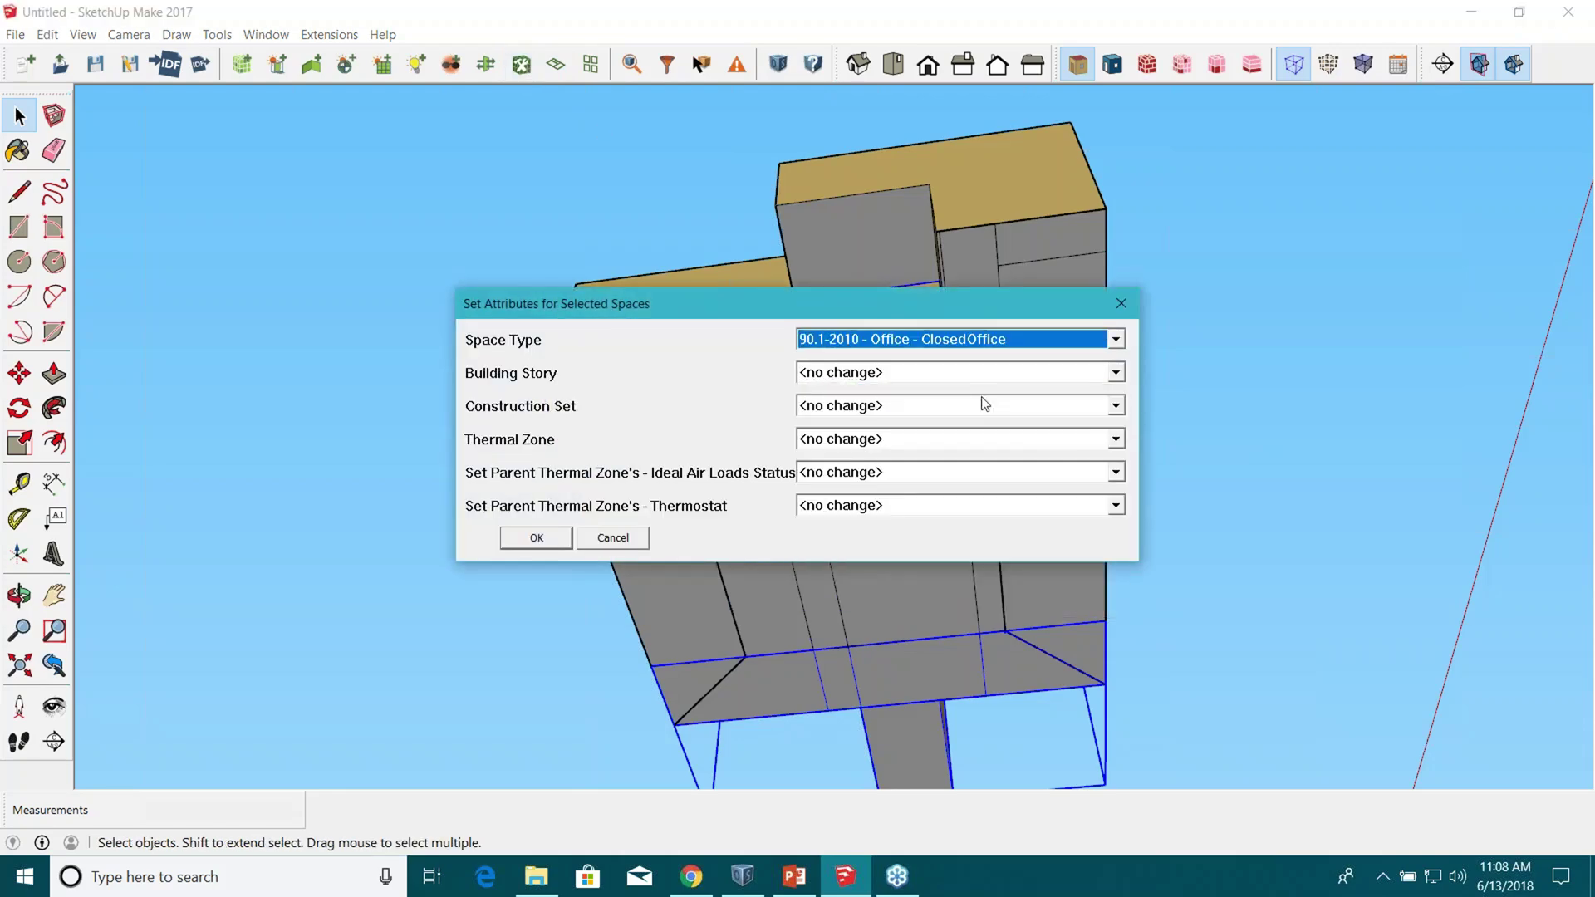
click(847, 509)
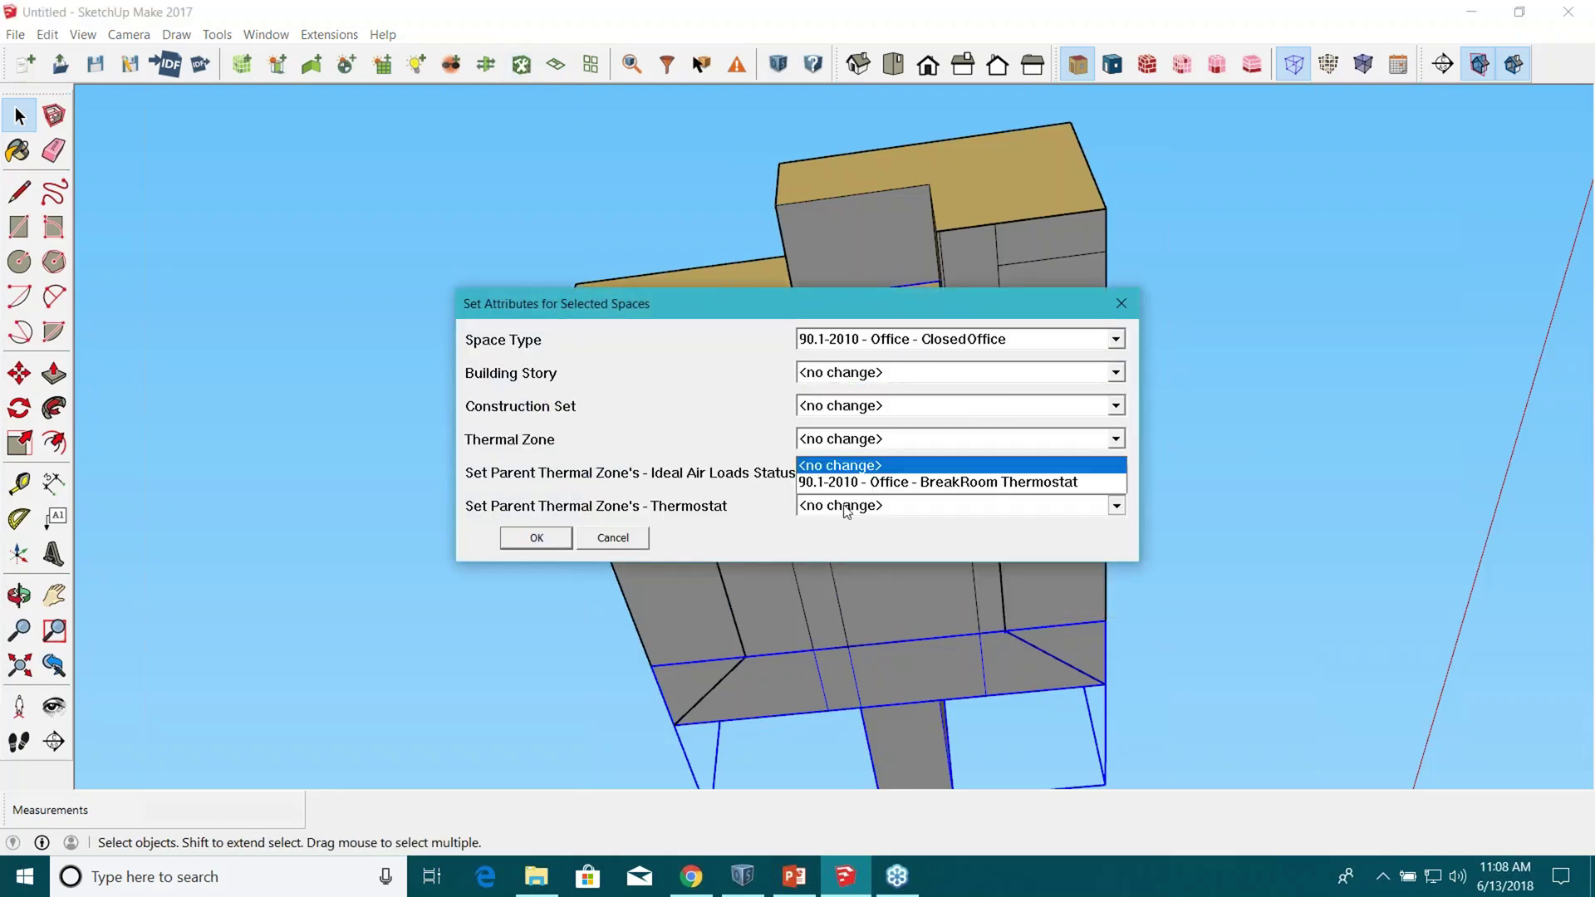
click(986, 168)
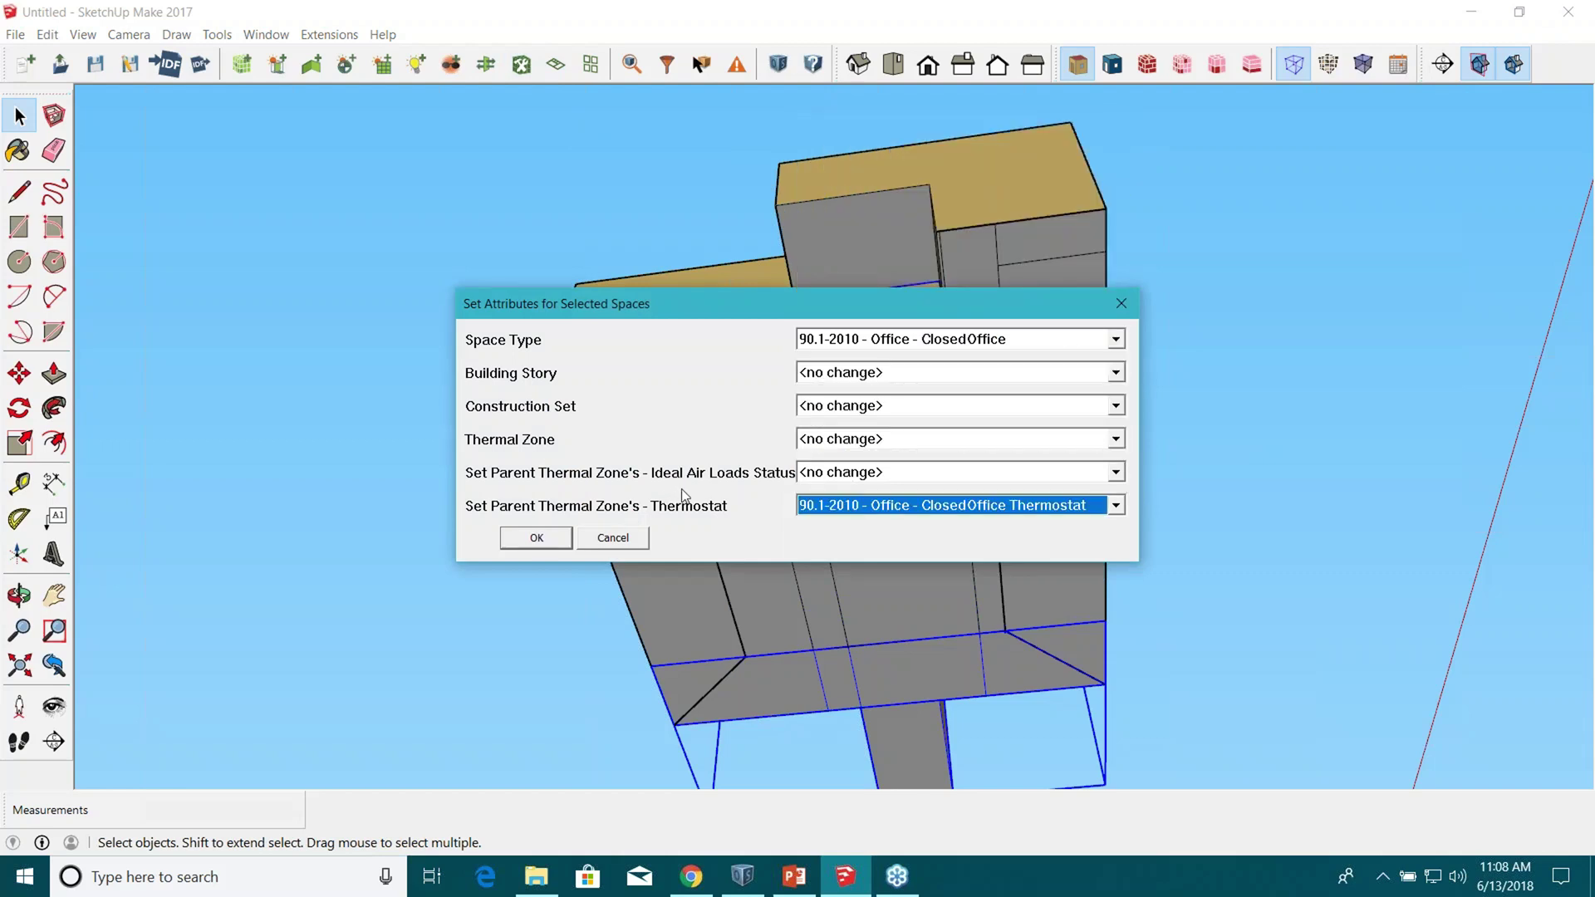
click(541, 545)
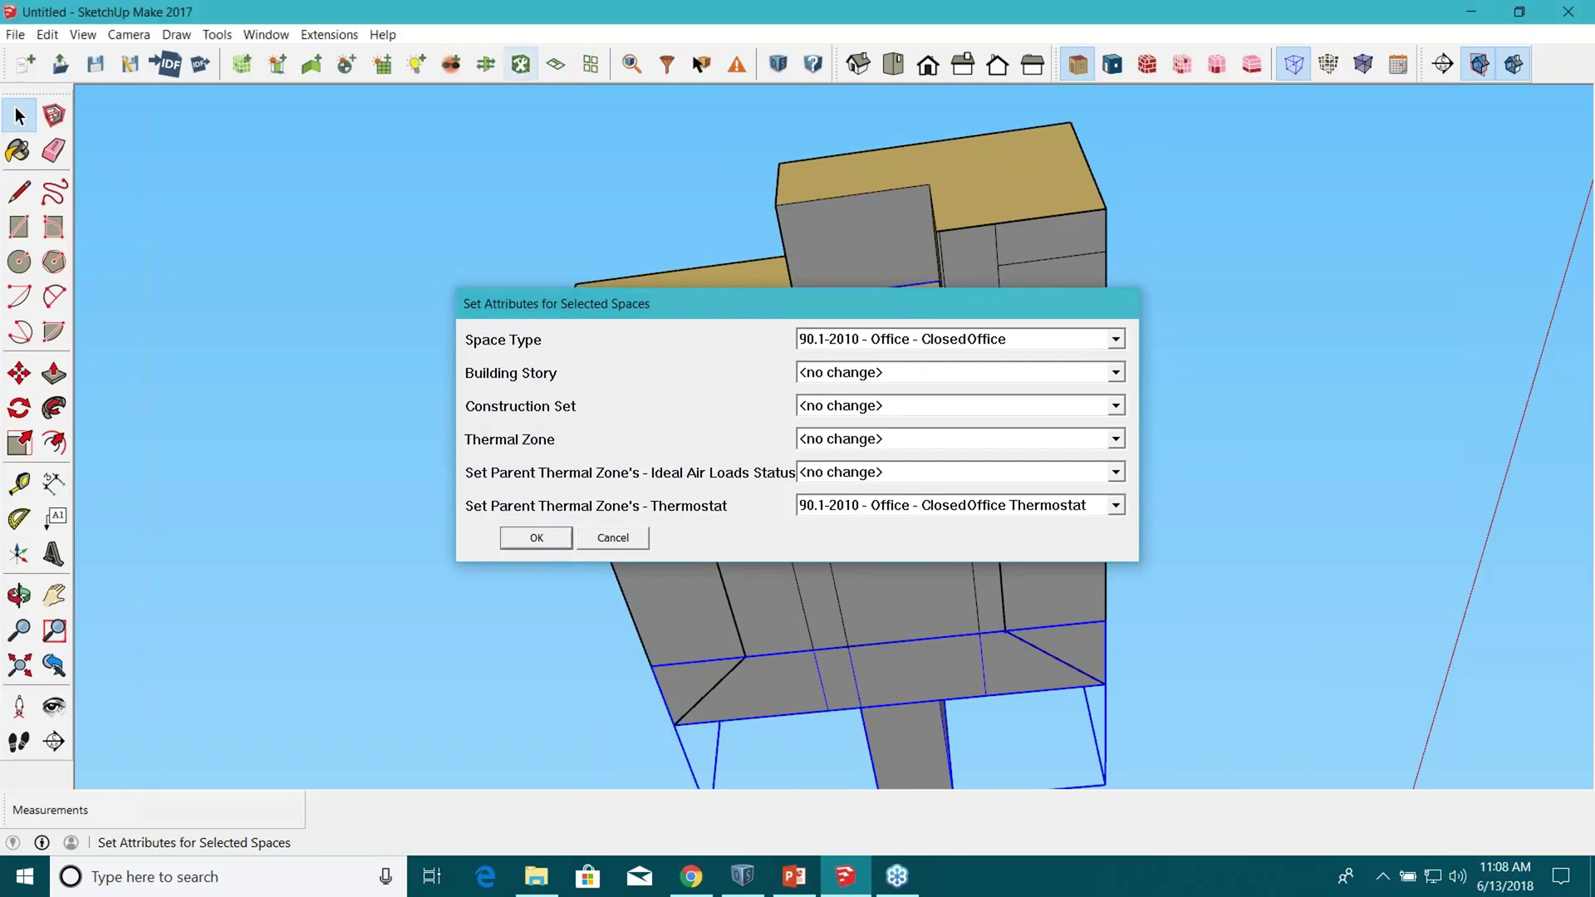
Reselect the lower floor's far and near perimeter spaces from below and reapply 90.1-2010 - Office - ClosedOffice as space type with the ClosedOffice Thermostat.
middle_drag(760, 451, 865, 401)
click(810, 429)
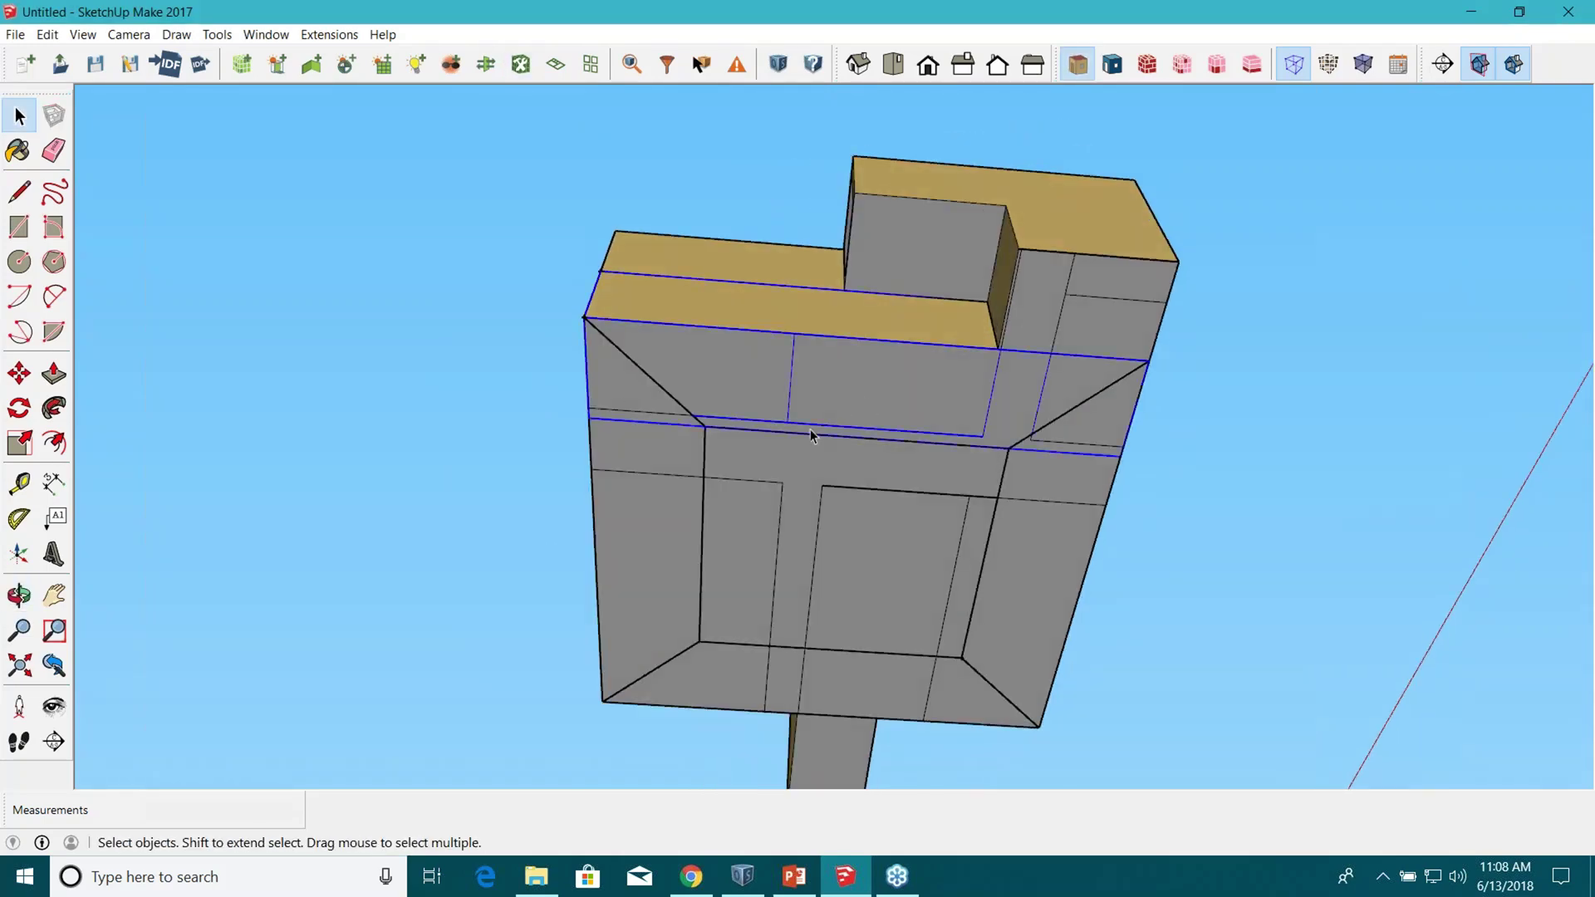
shift+click(724, 690)
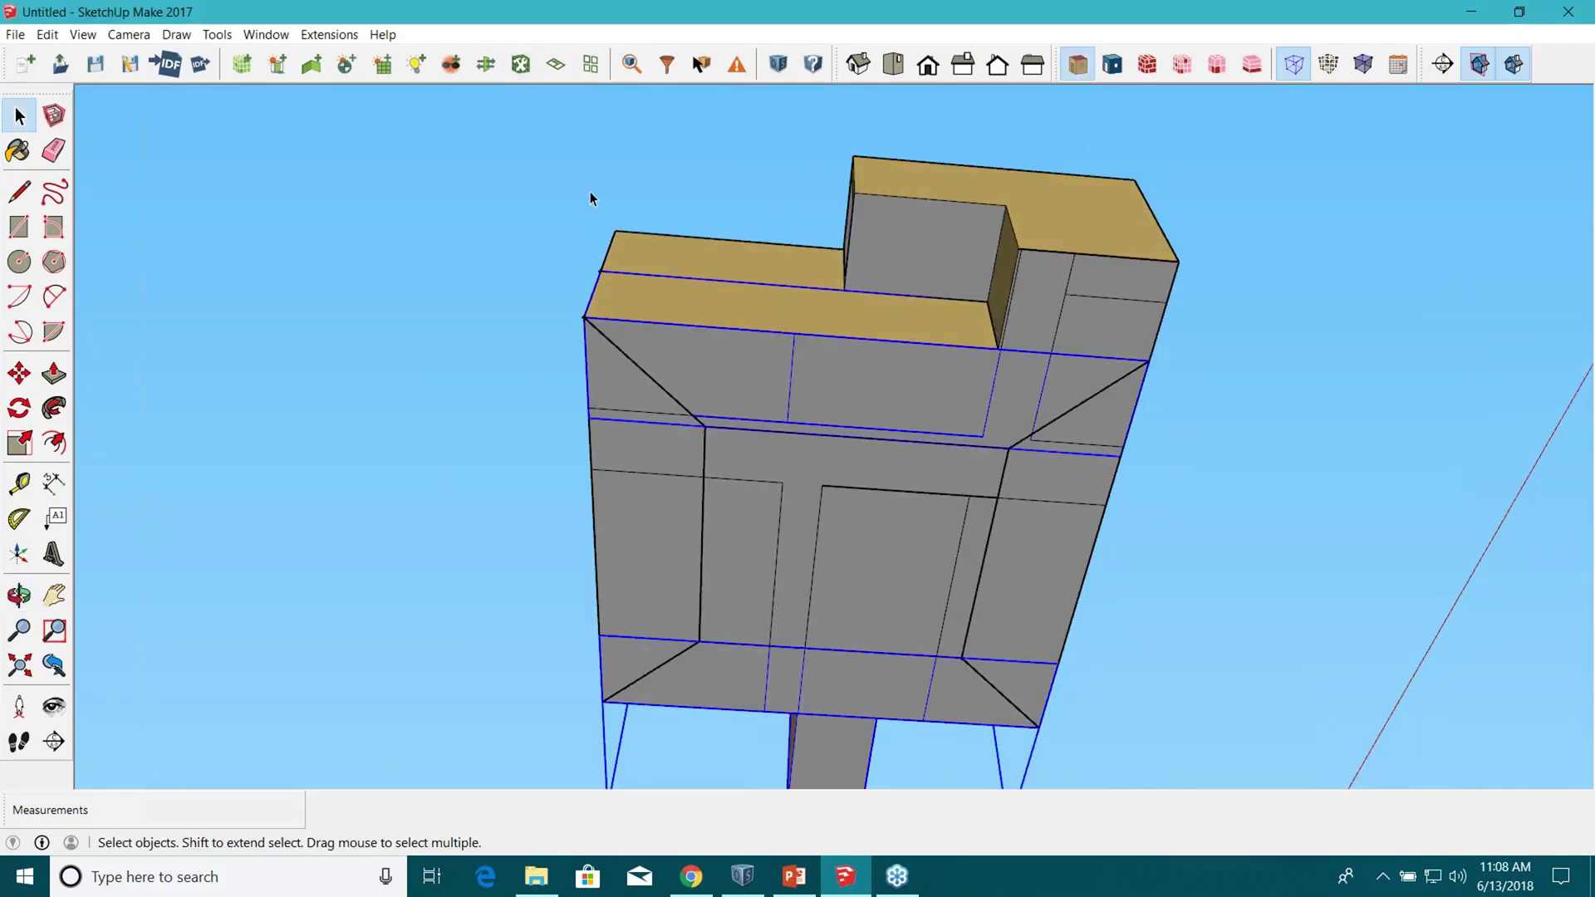
click(521, 64)
click(856, 342)
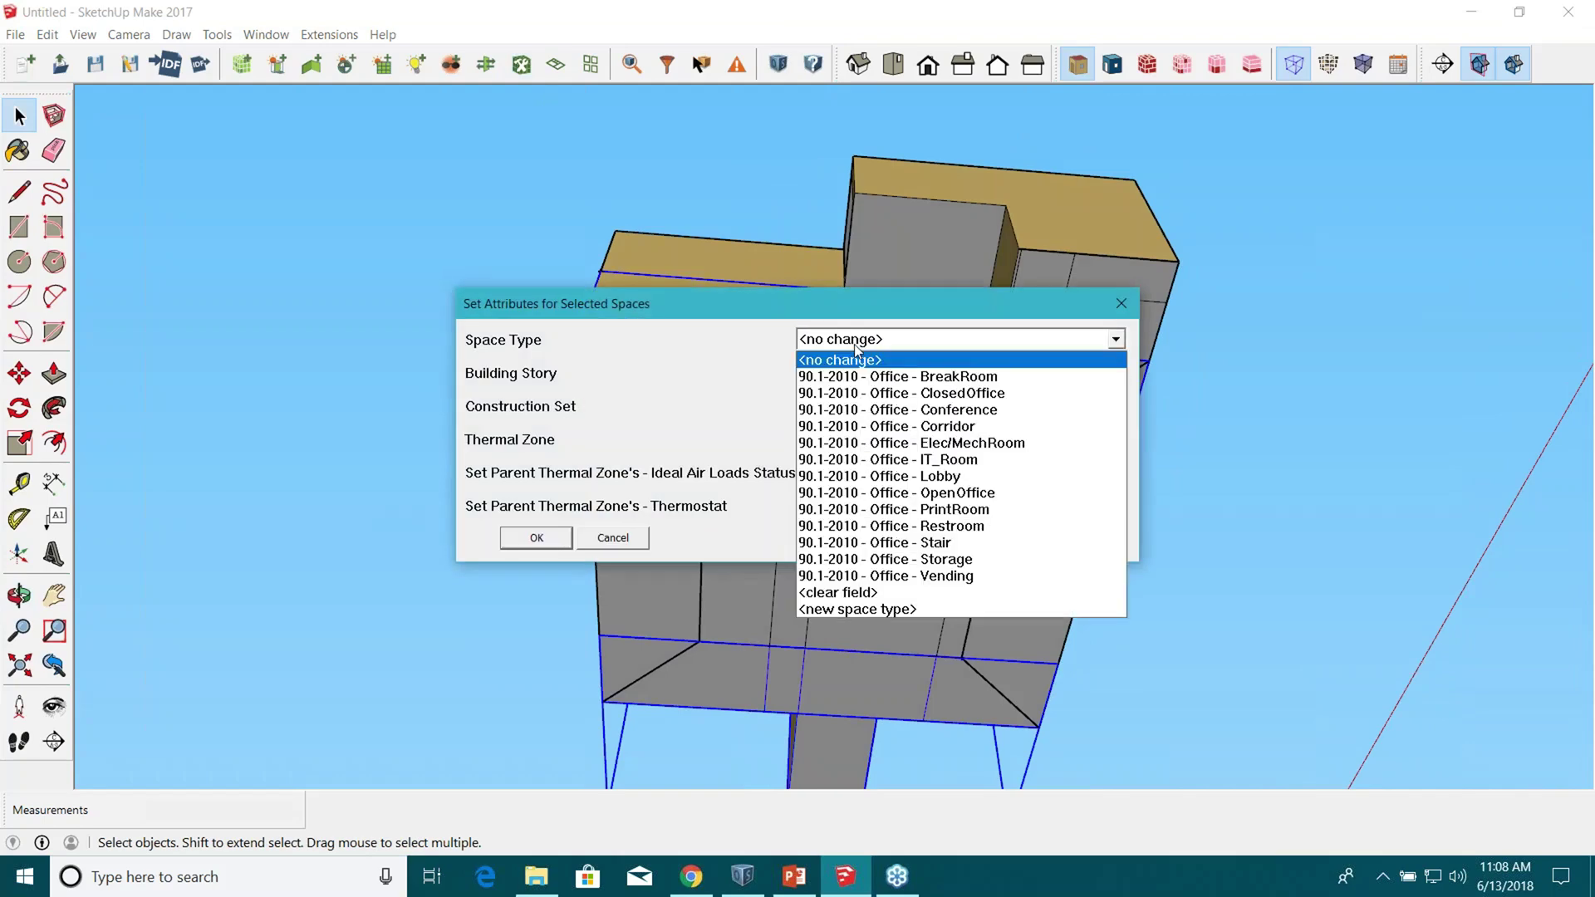
click(929, 395)
click(951, 509)
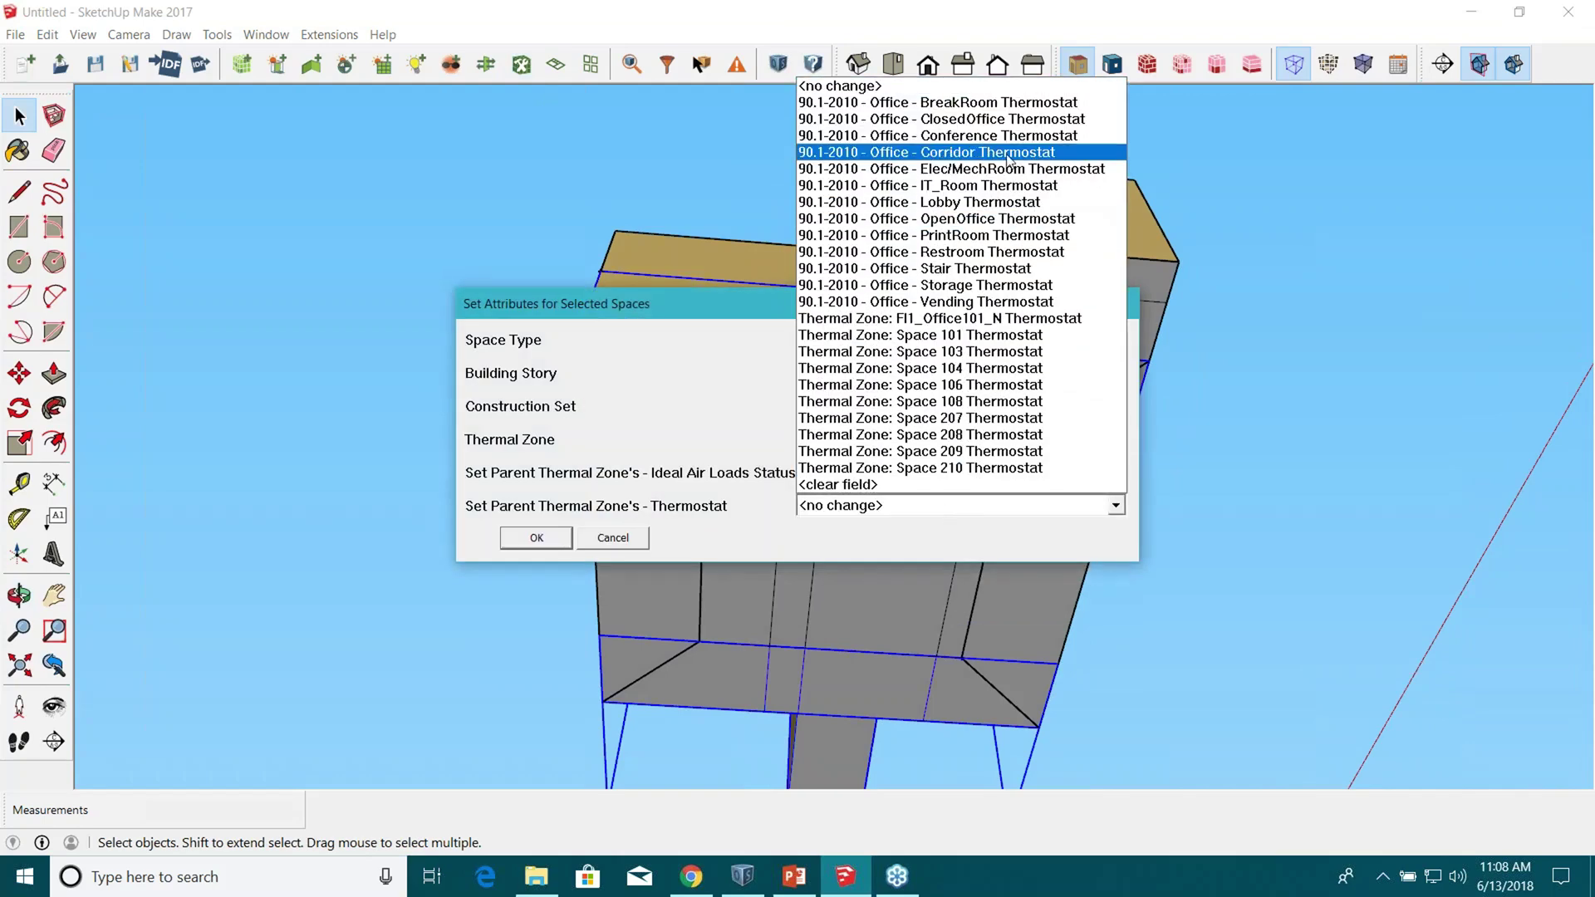
click(1012, 119)
click(565, 541)
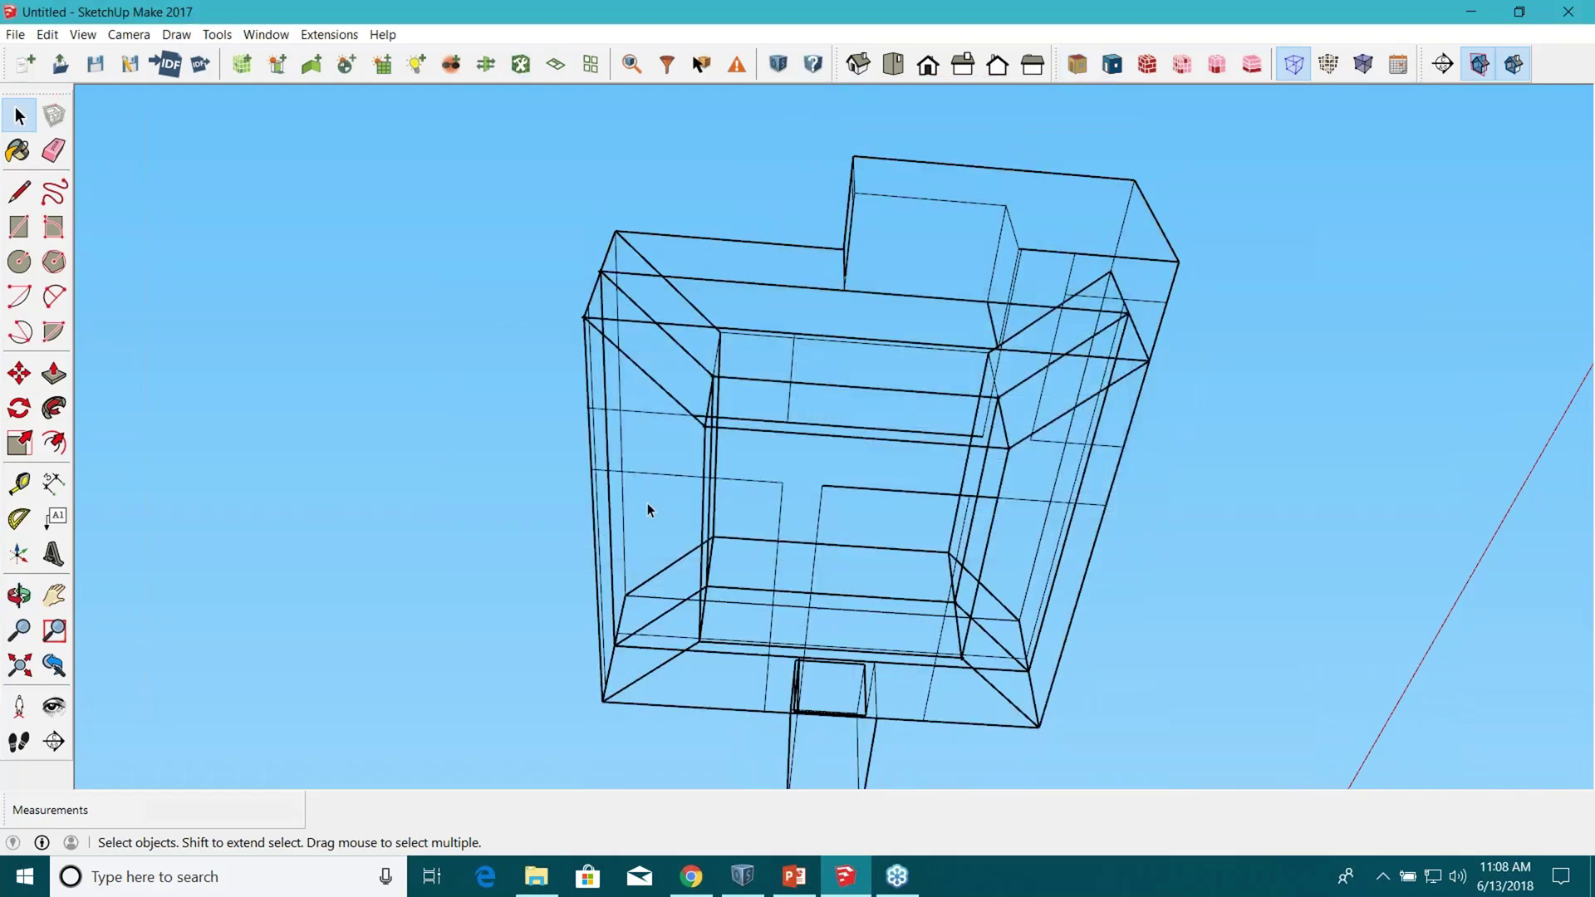
Set the lower floor's left-hand perimeter space, seen from below, to space type 90.1-2010 - Office - Conference with the 90.1-2010 - Office - Conference Thermostat.
click(522, 64)
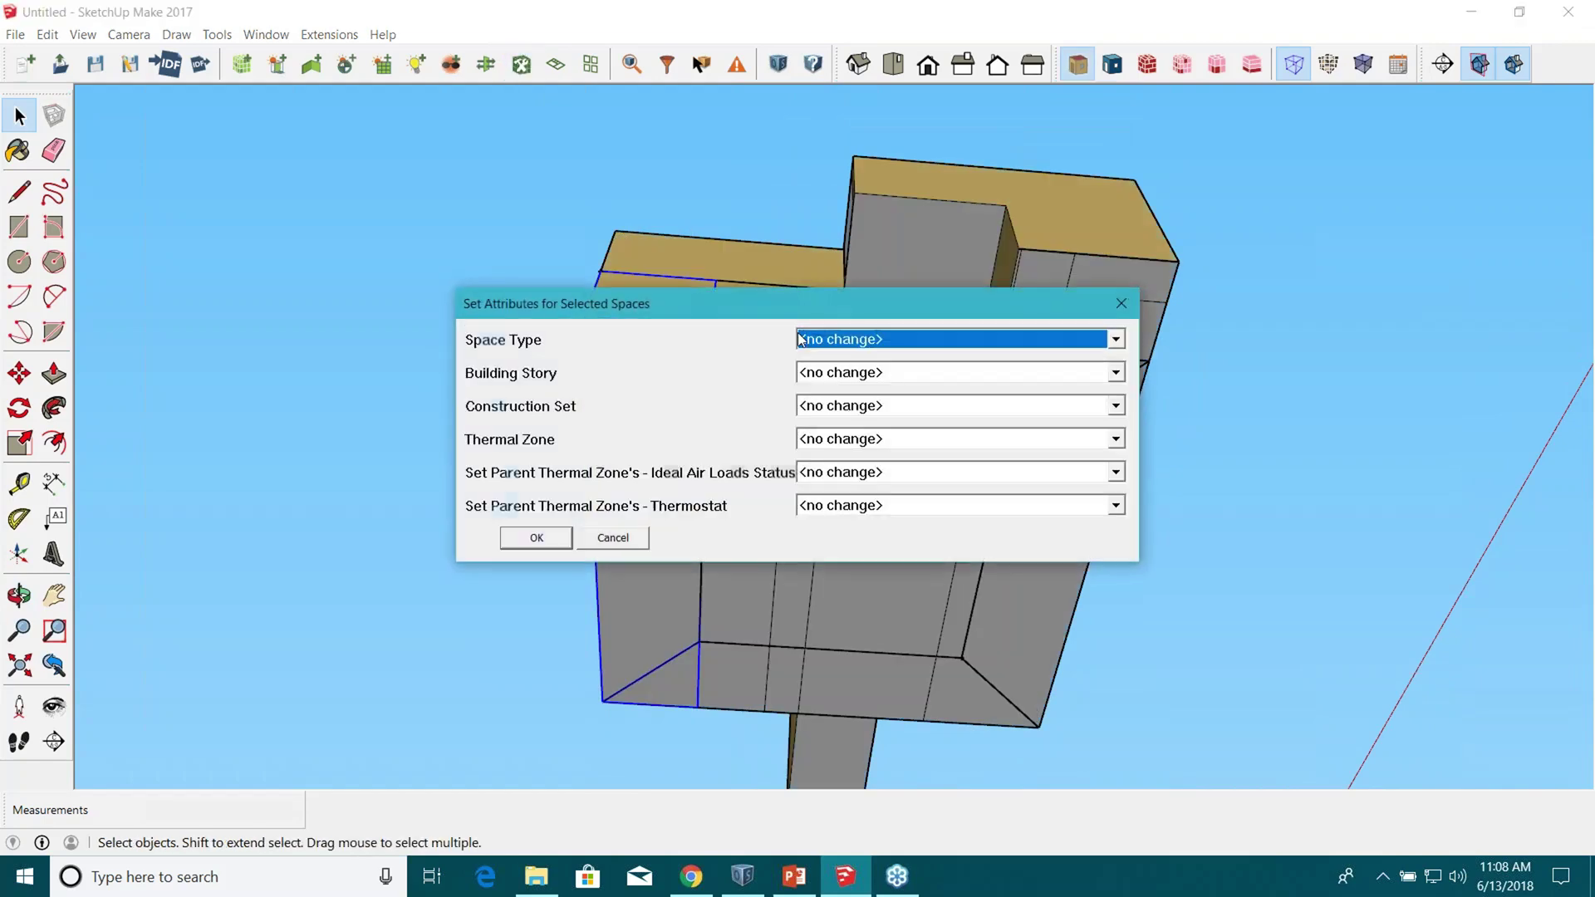
click(871, 340)
click(918, 415)
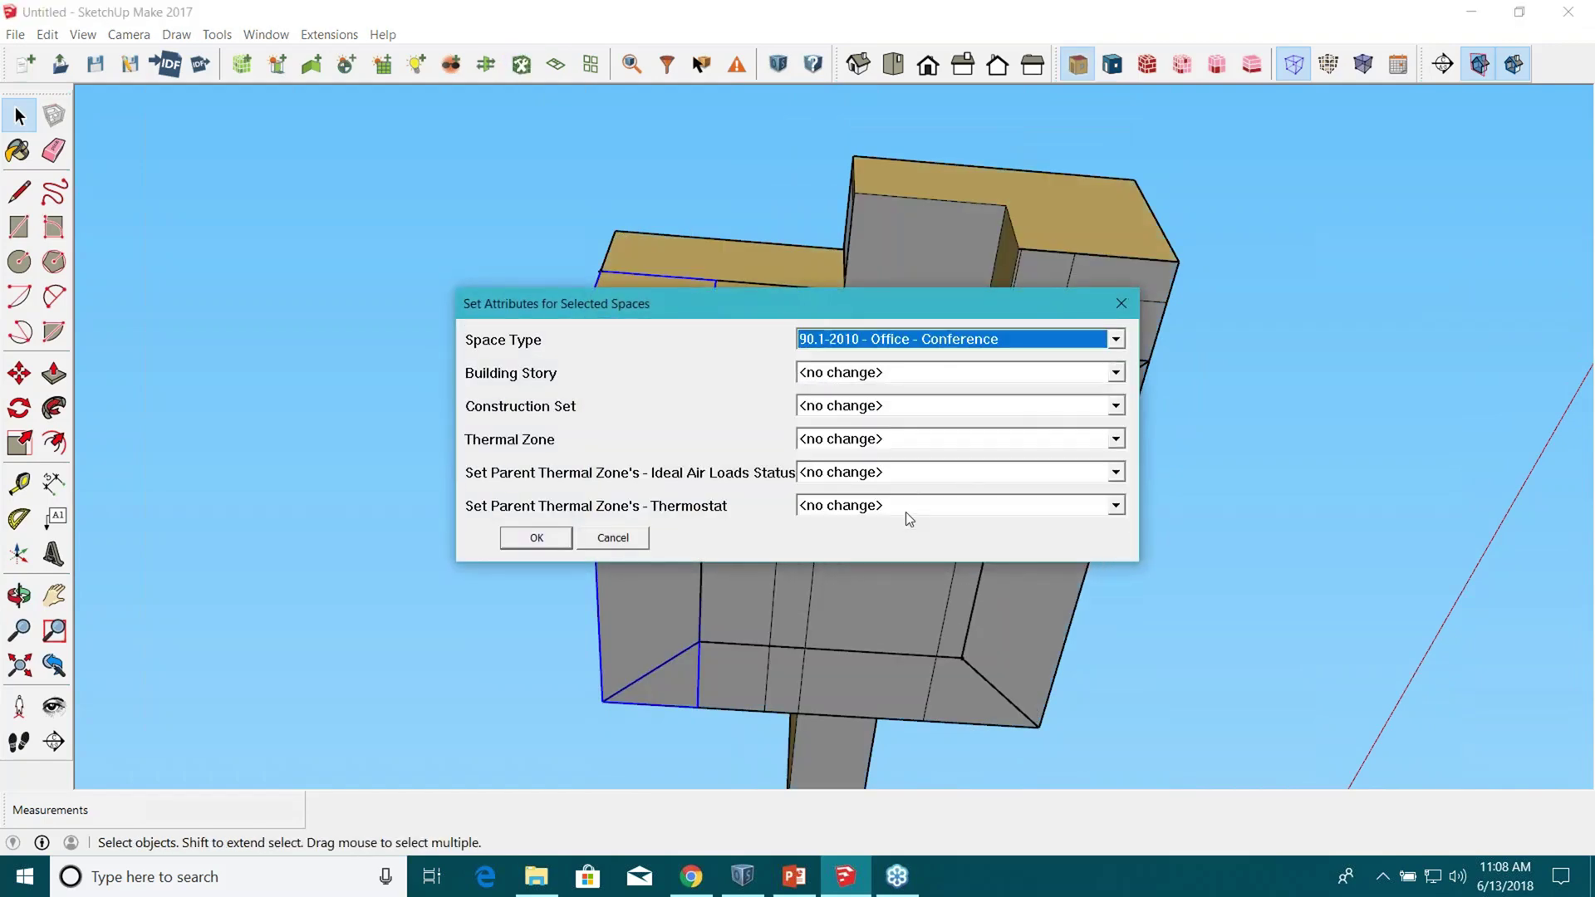
click(906, 508)
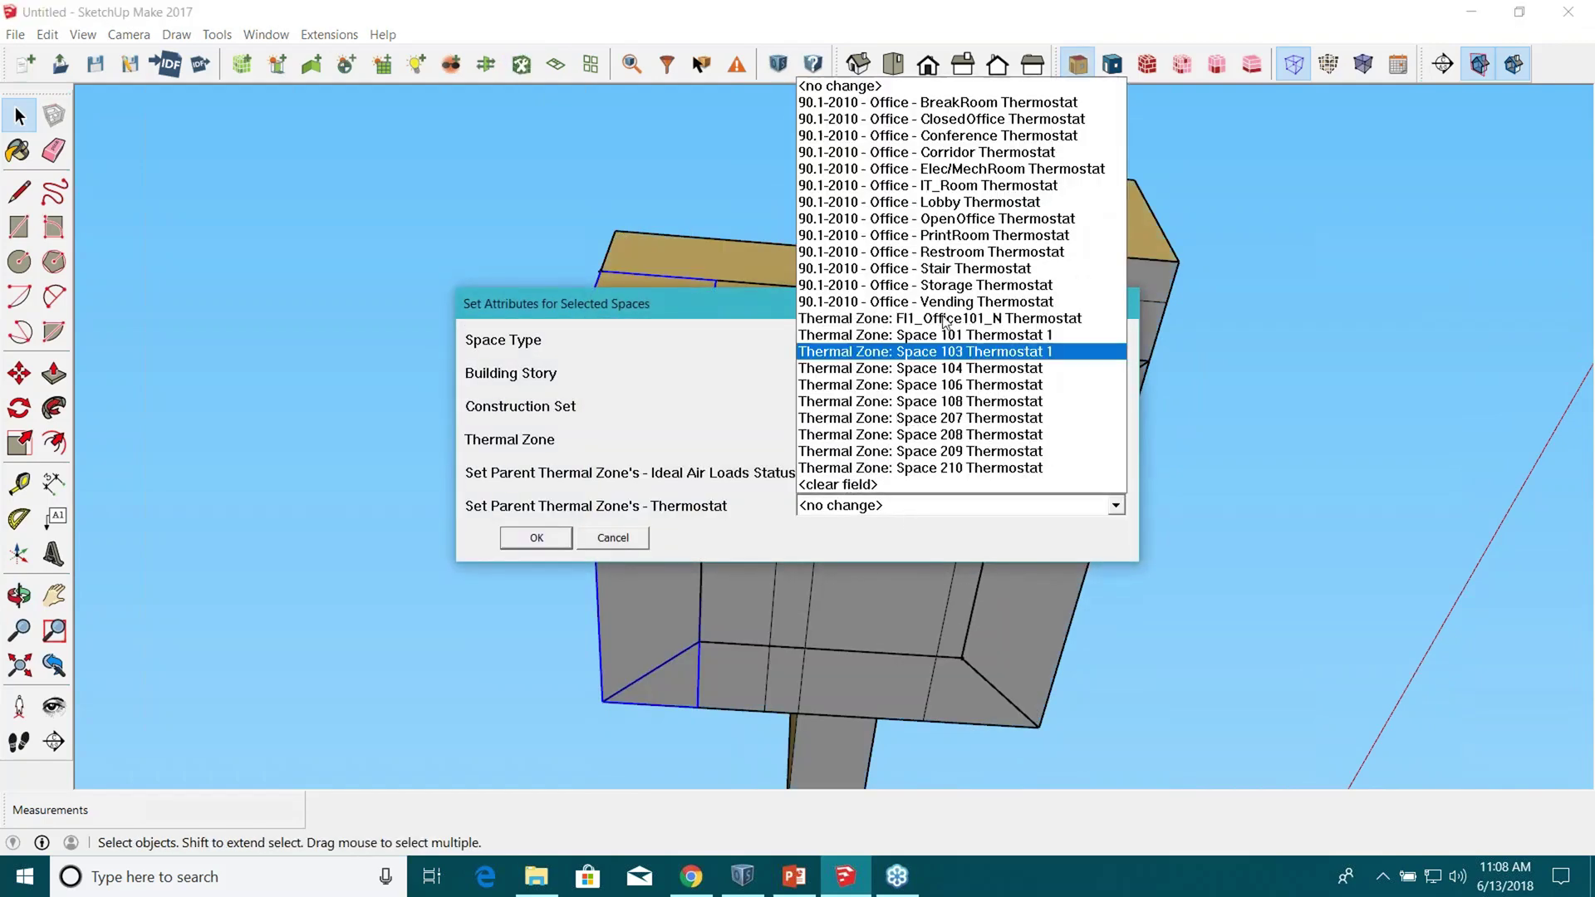
click(980, 136)
click(527, 542)
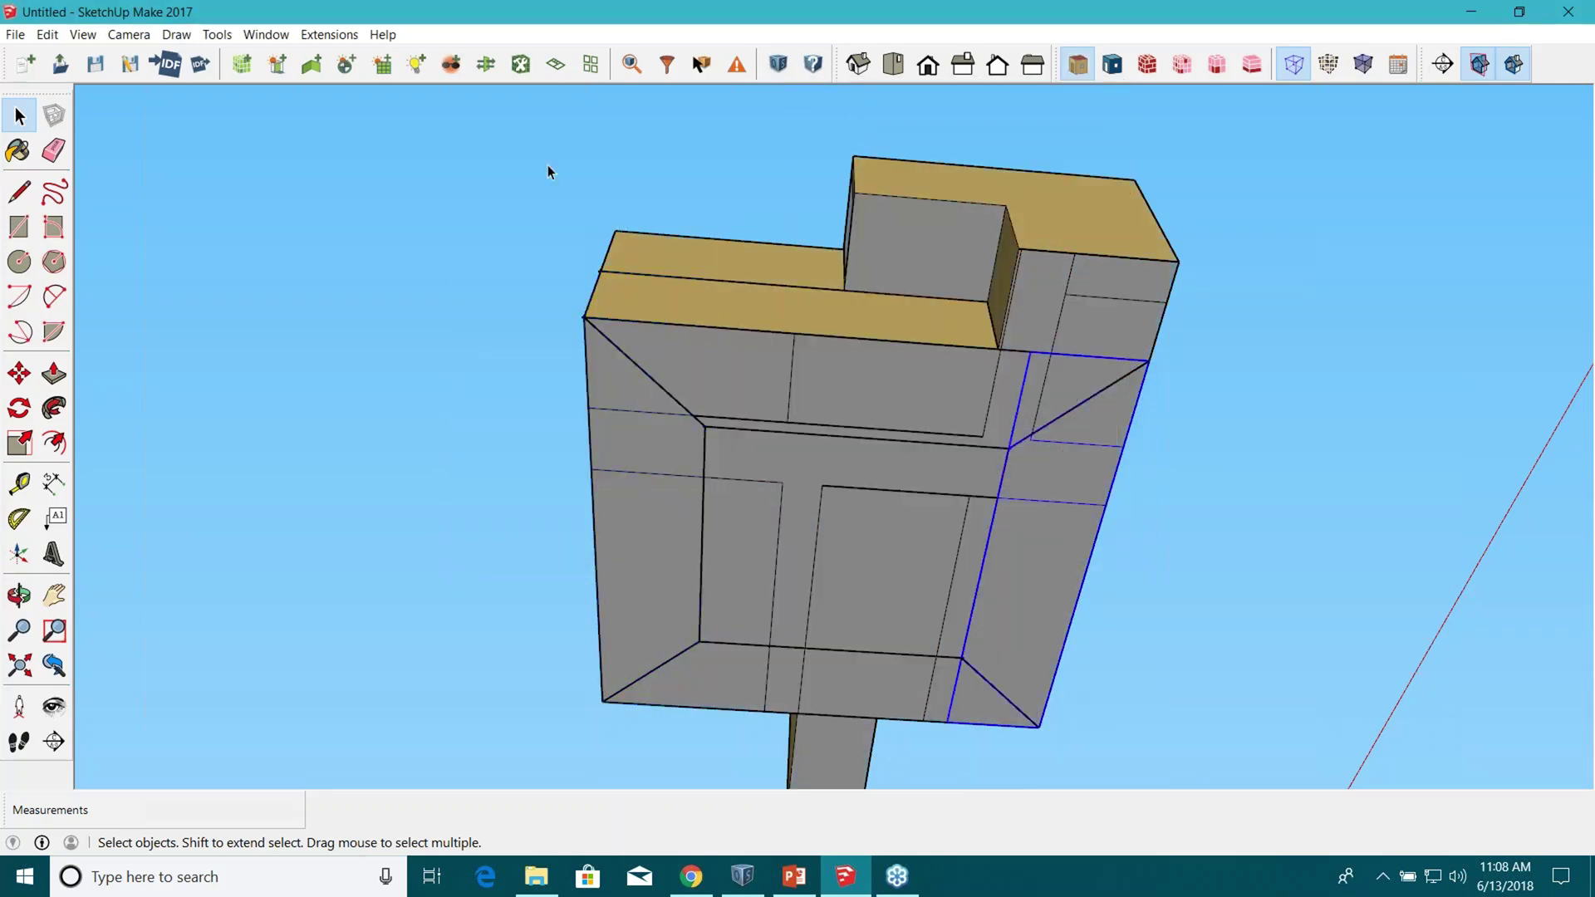
Set the lower floor's right-hand perimeter space, seen from below, to space type 90.1-2010 - Office - Restroom with the 90.1-2010 - Office - Restroom Thermostat.
click(522, 64)
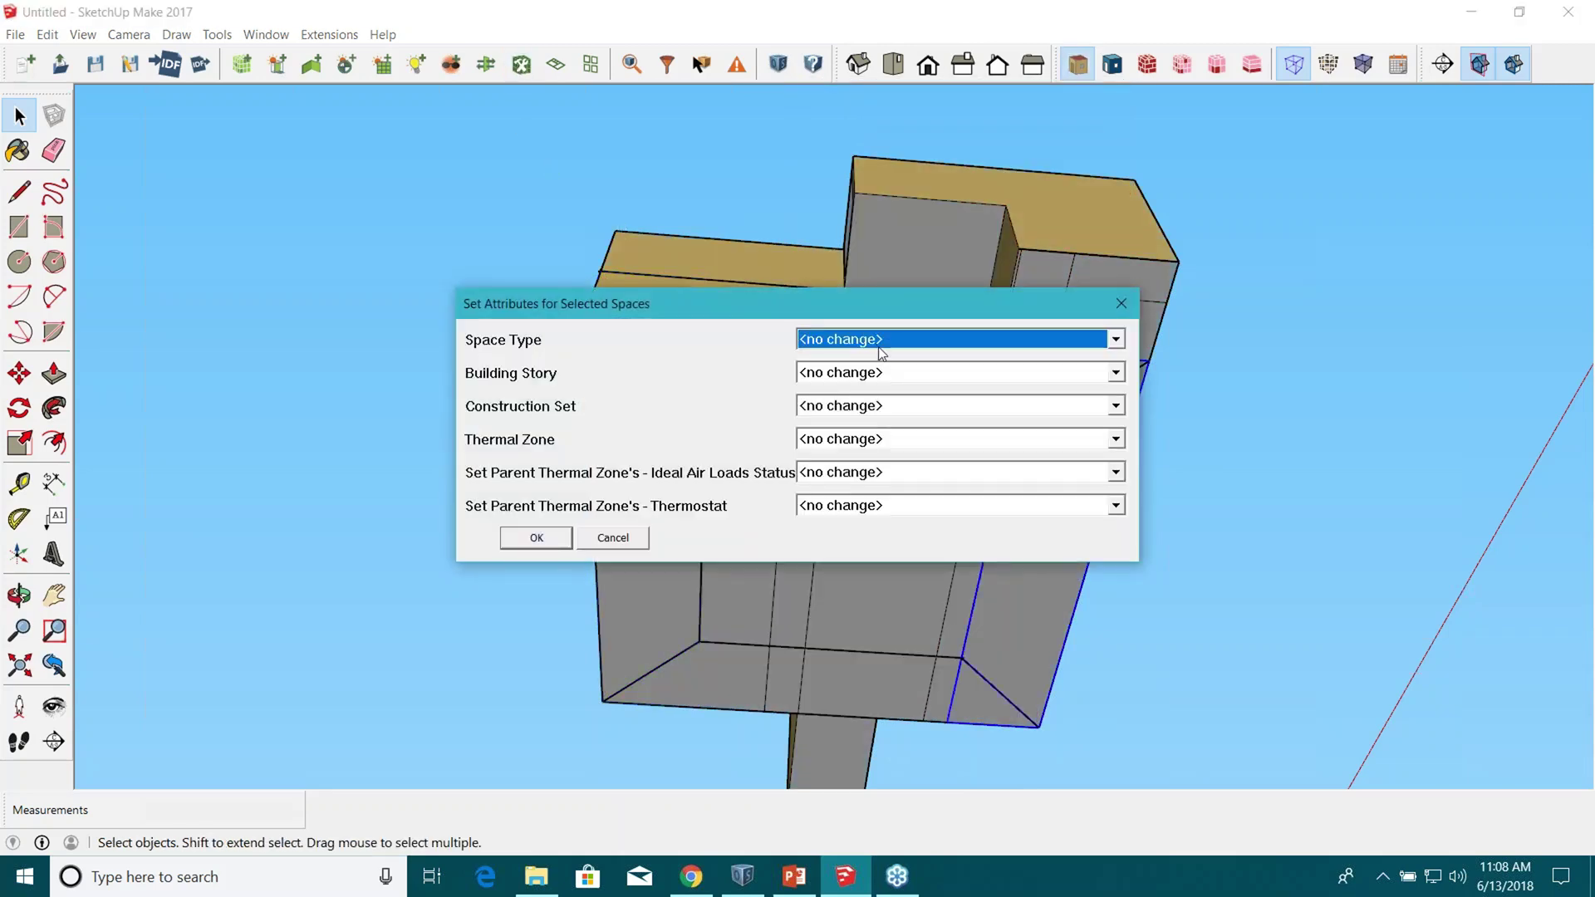
click(879, 347)
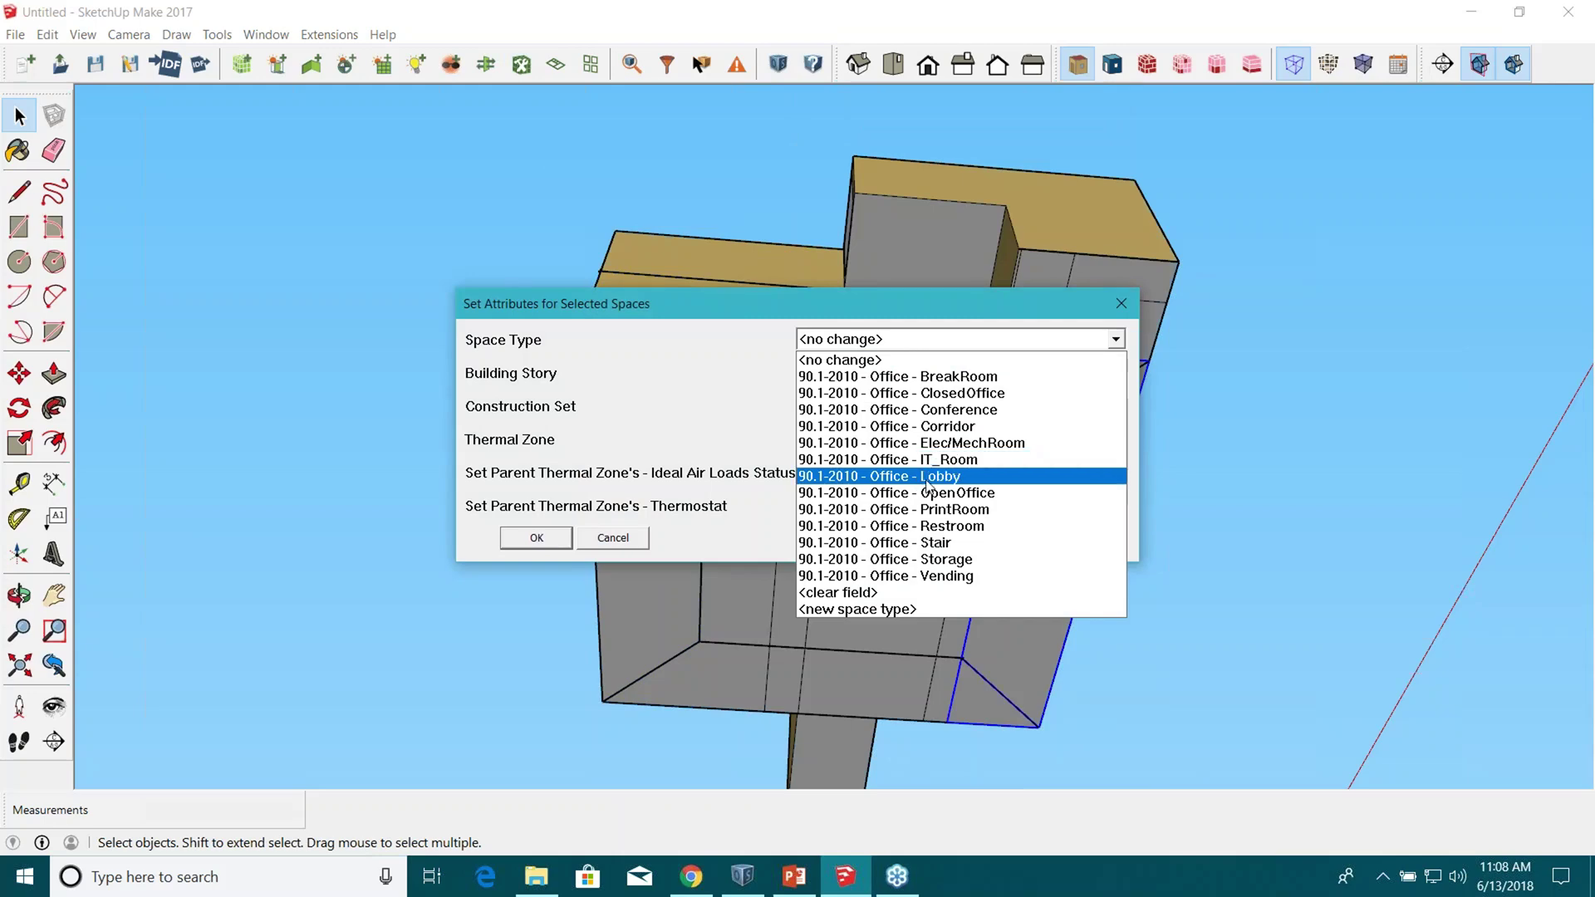
click(935, 529)
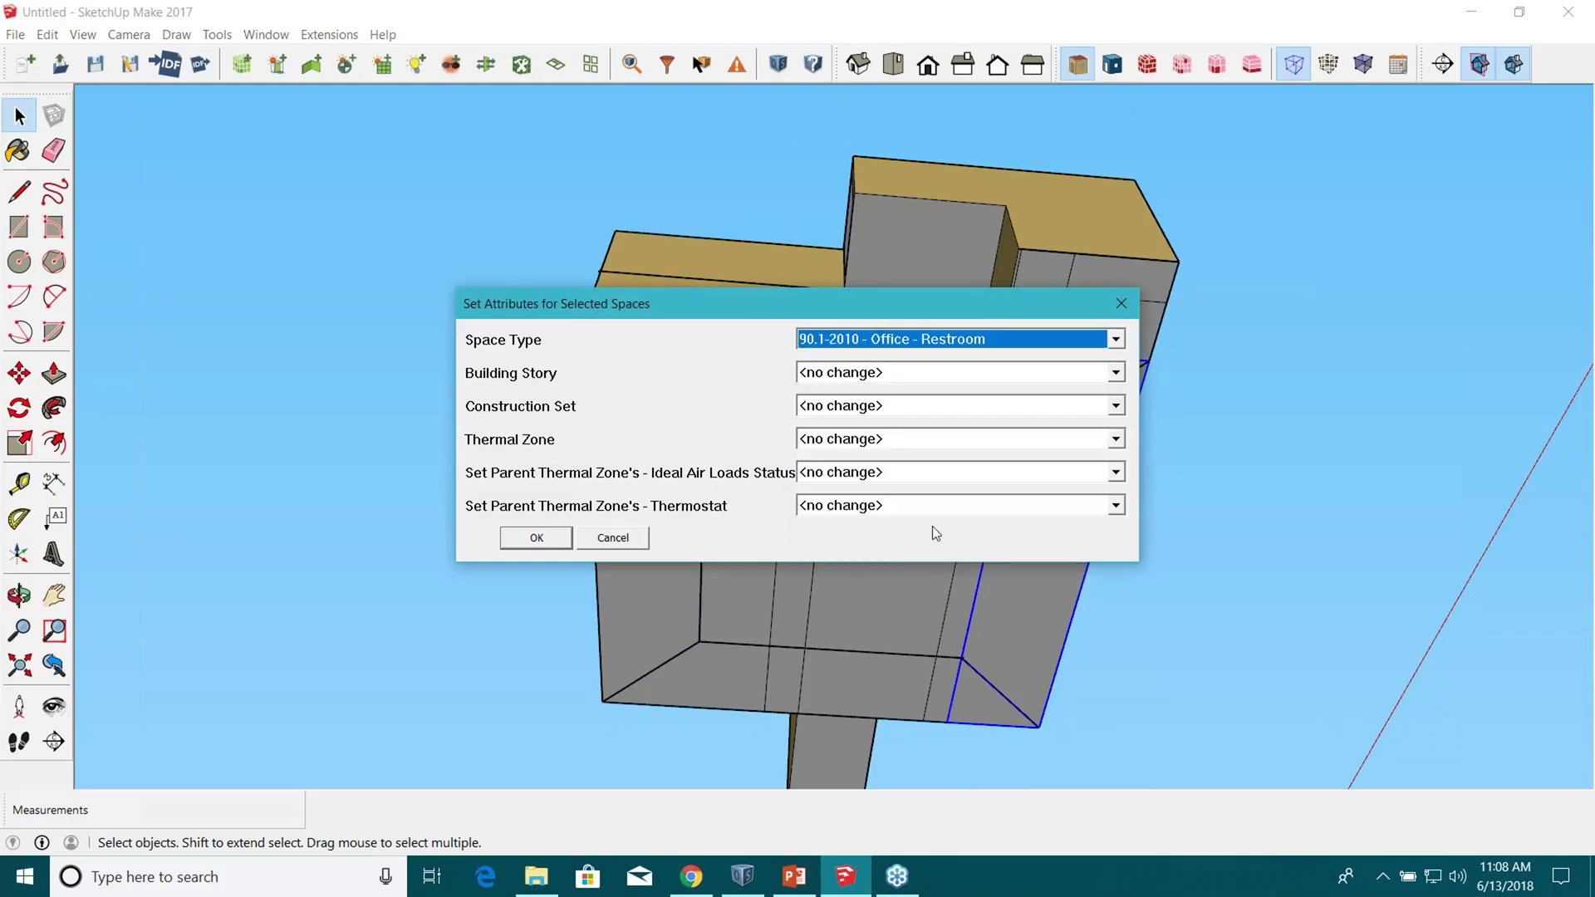
click(872, 512)
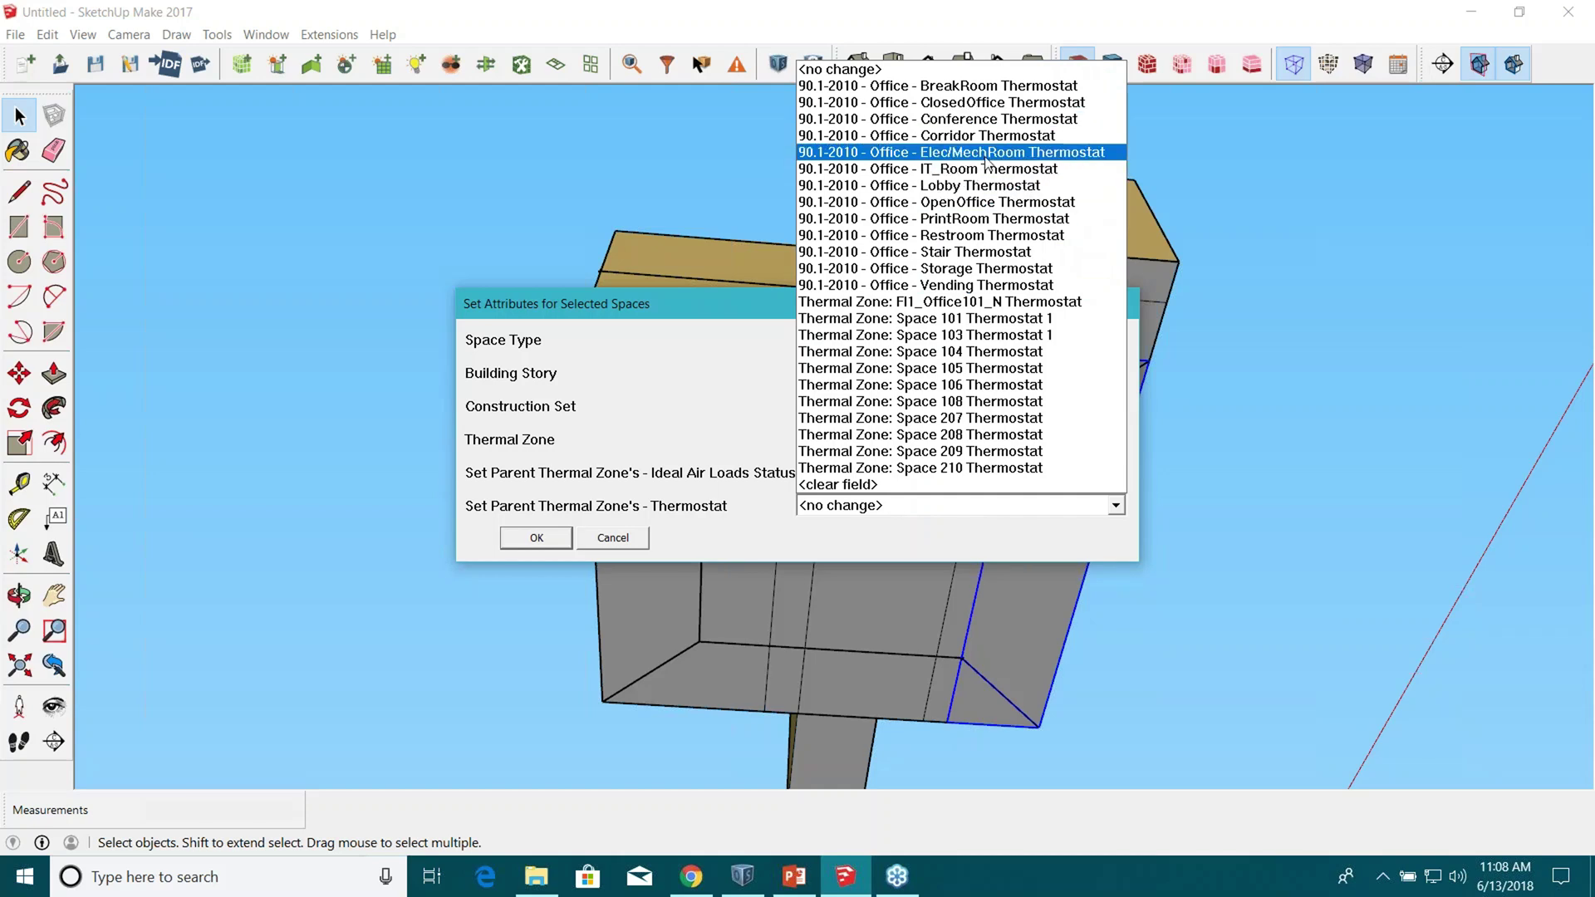
click(997, 253)
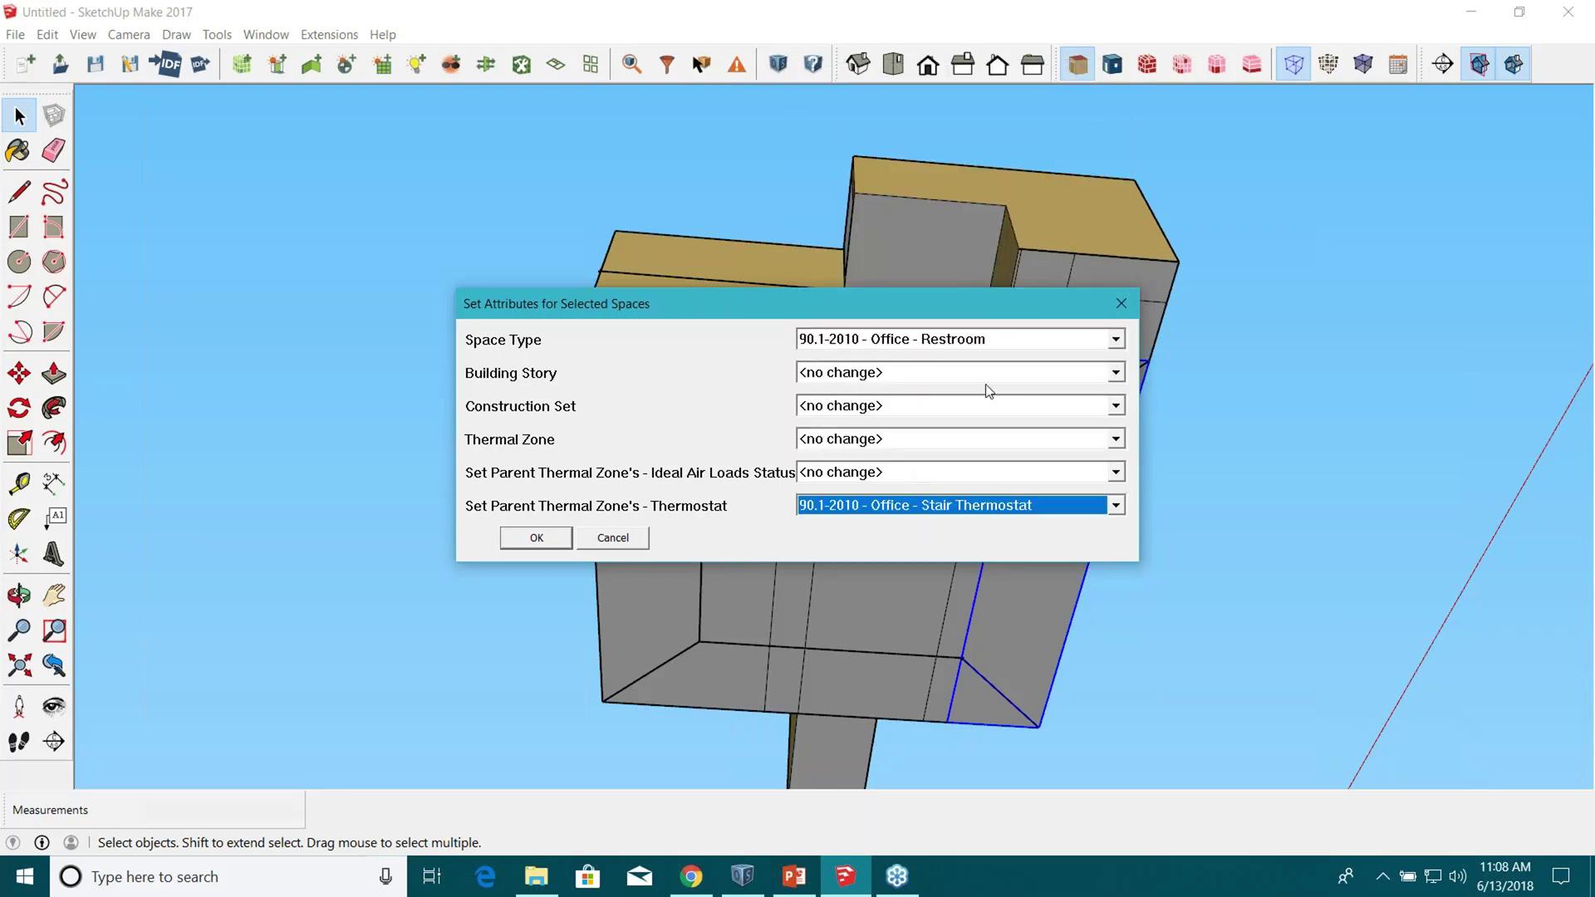
click(990, 508)
click(989, 238)
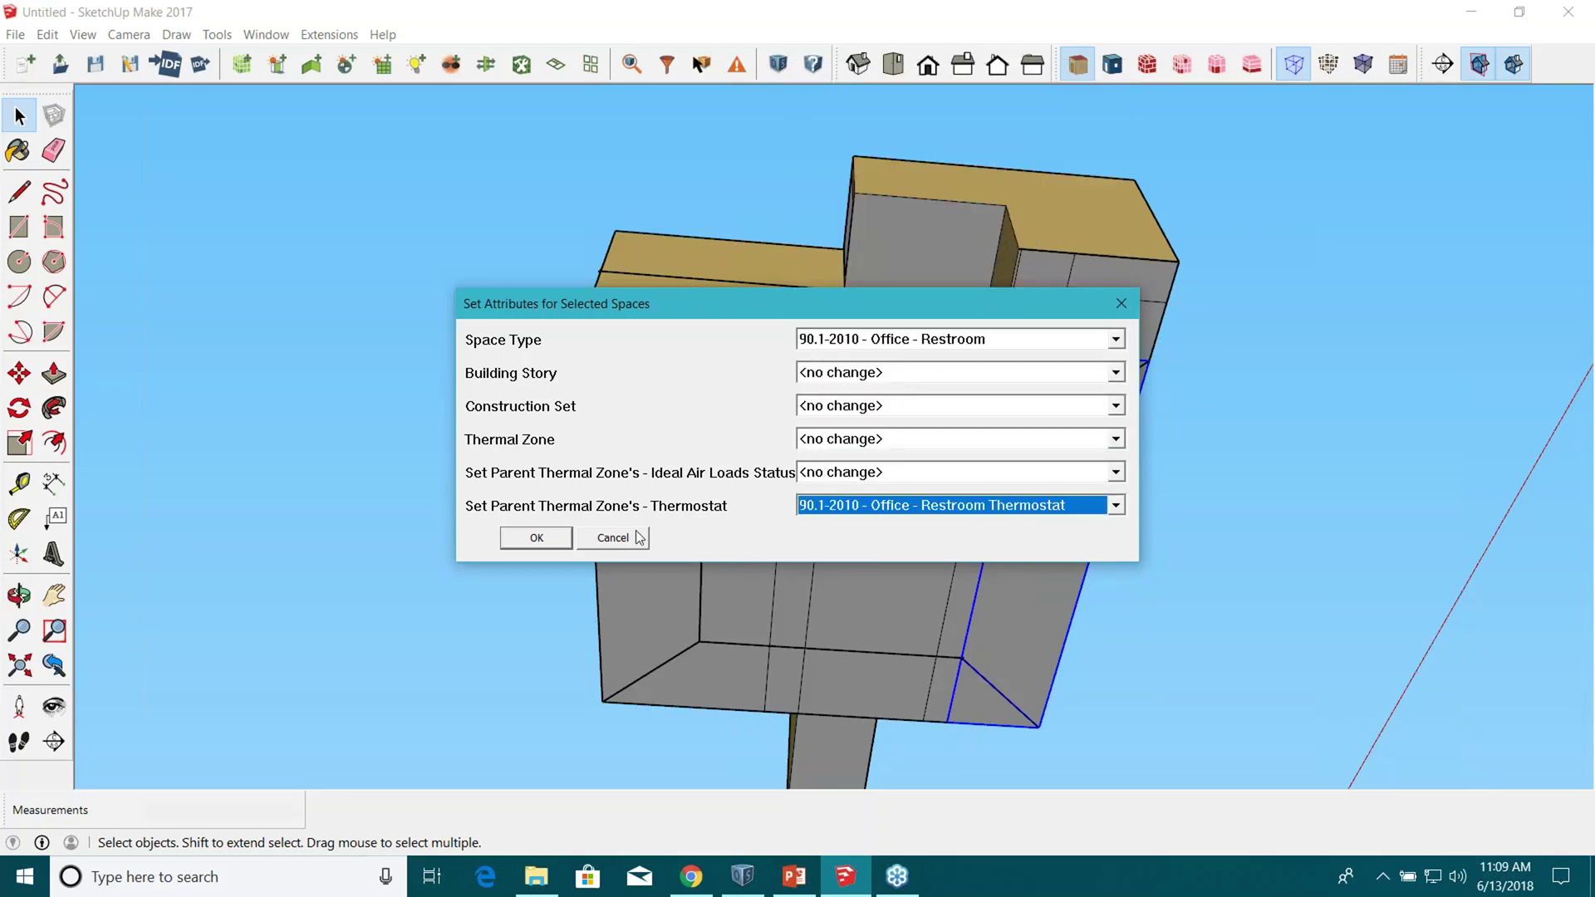
click(536, 538)
Select the left and right side spaces of the top ring from above and choose 90.1-2010 - Office - ClosedOffice as their space type.
middle_drag(474, 476, 834, 416)
click(897, 452)
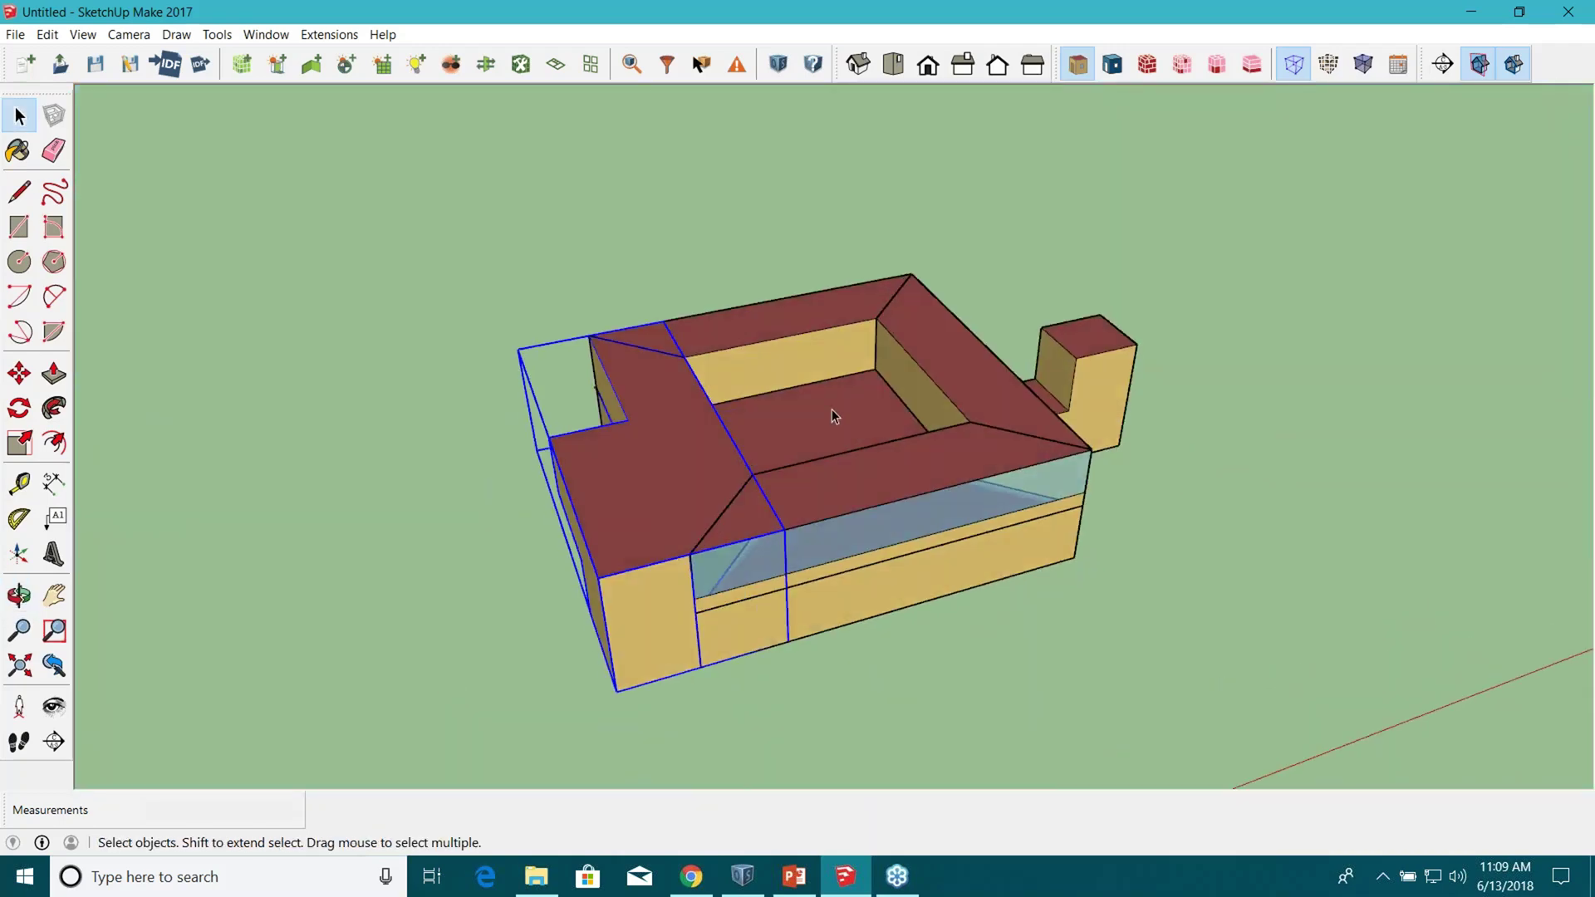
scroll(883, 371, up, 5)
scroll(1120, 302, down, 4)
middle_drag(1120, 303, 998, 392)
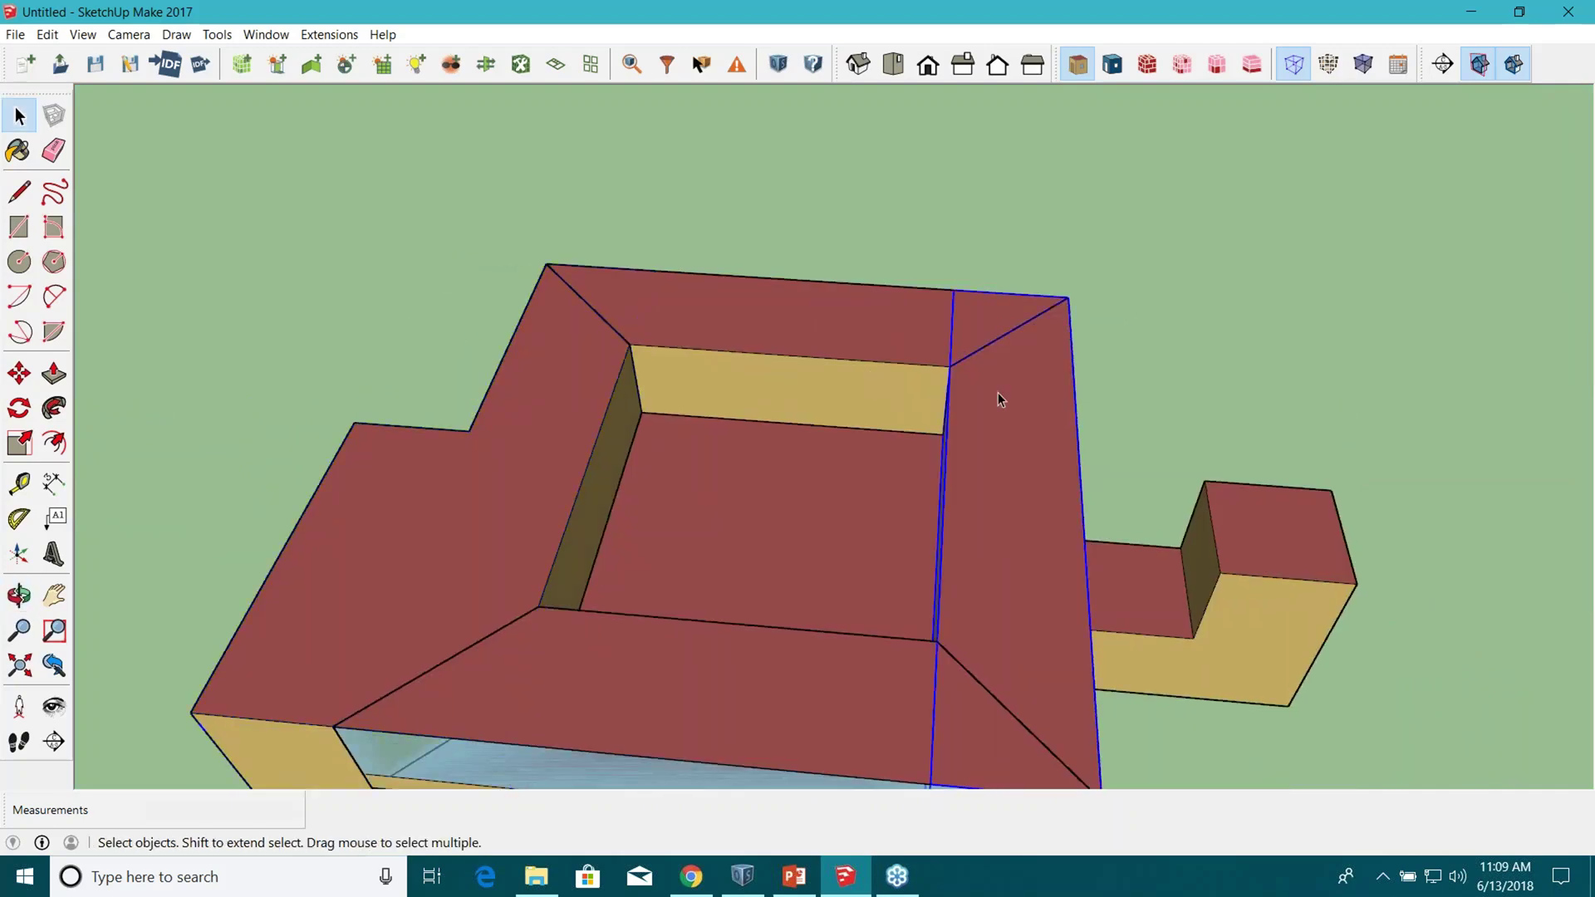
shift+click(523, 486)
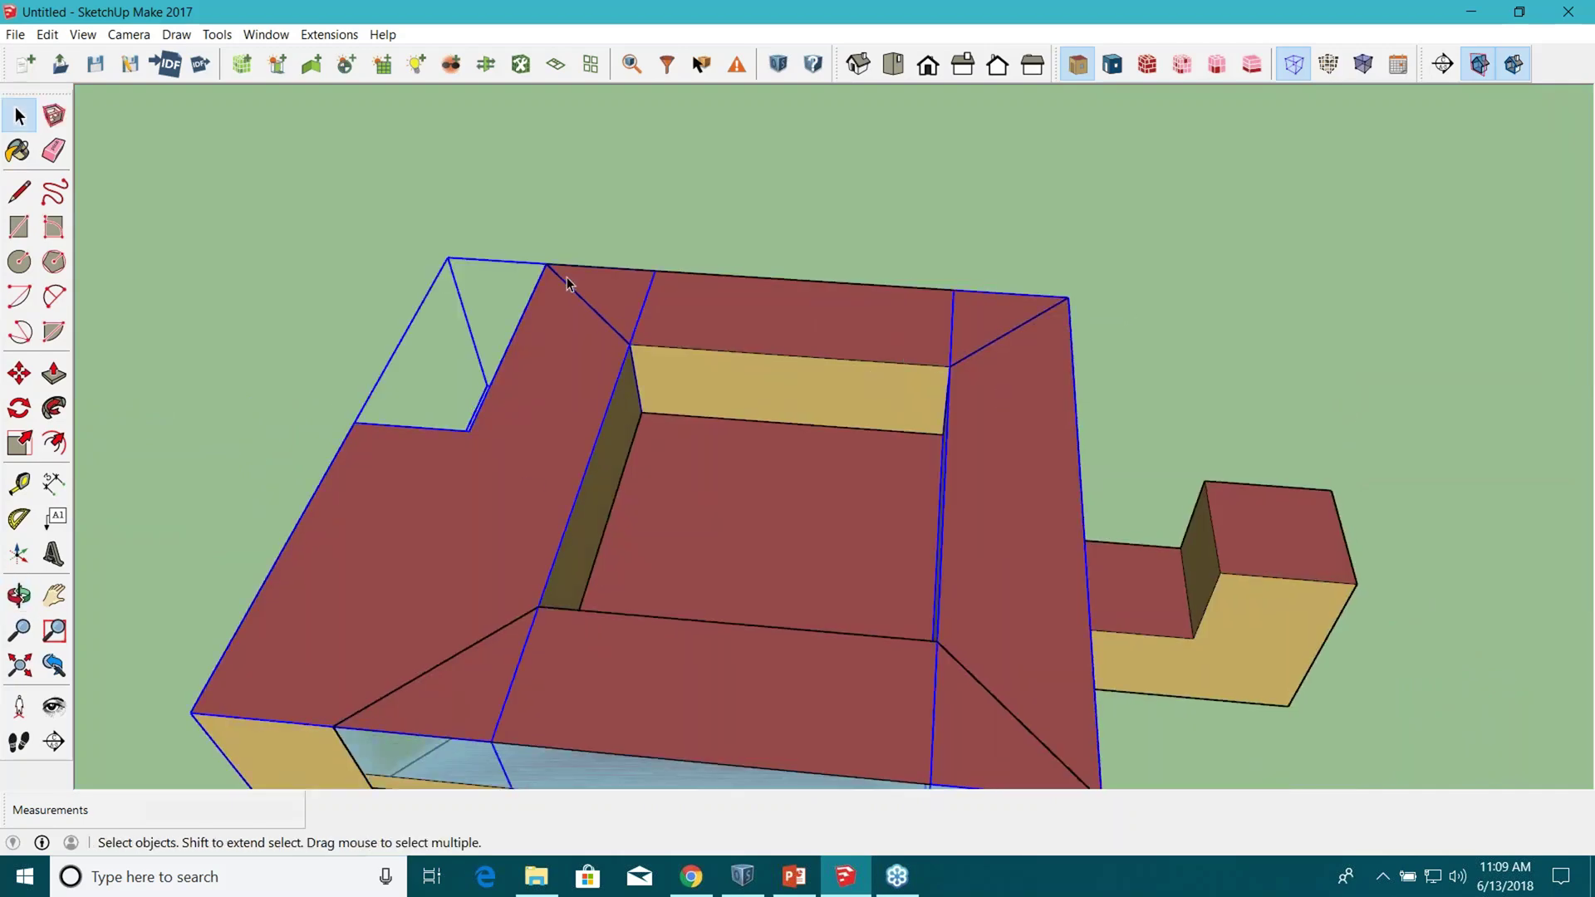
click(521, 64)
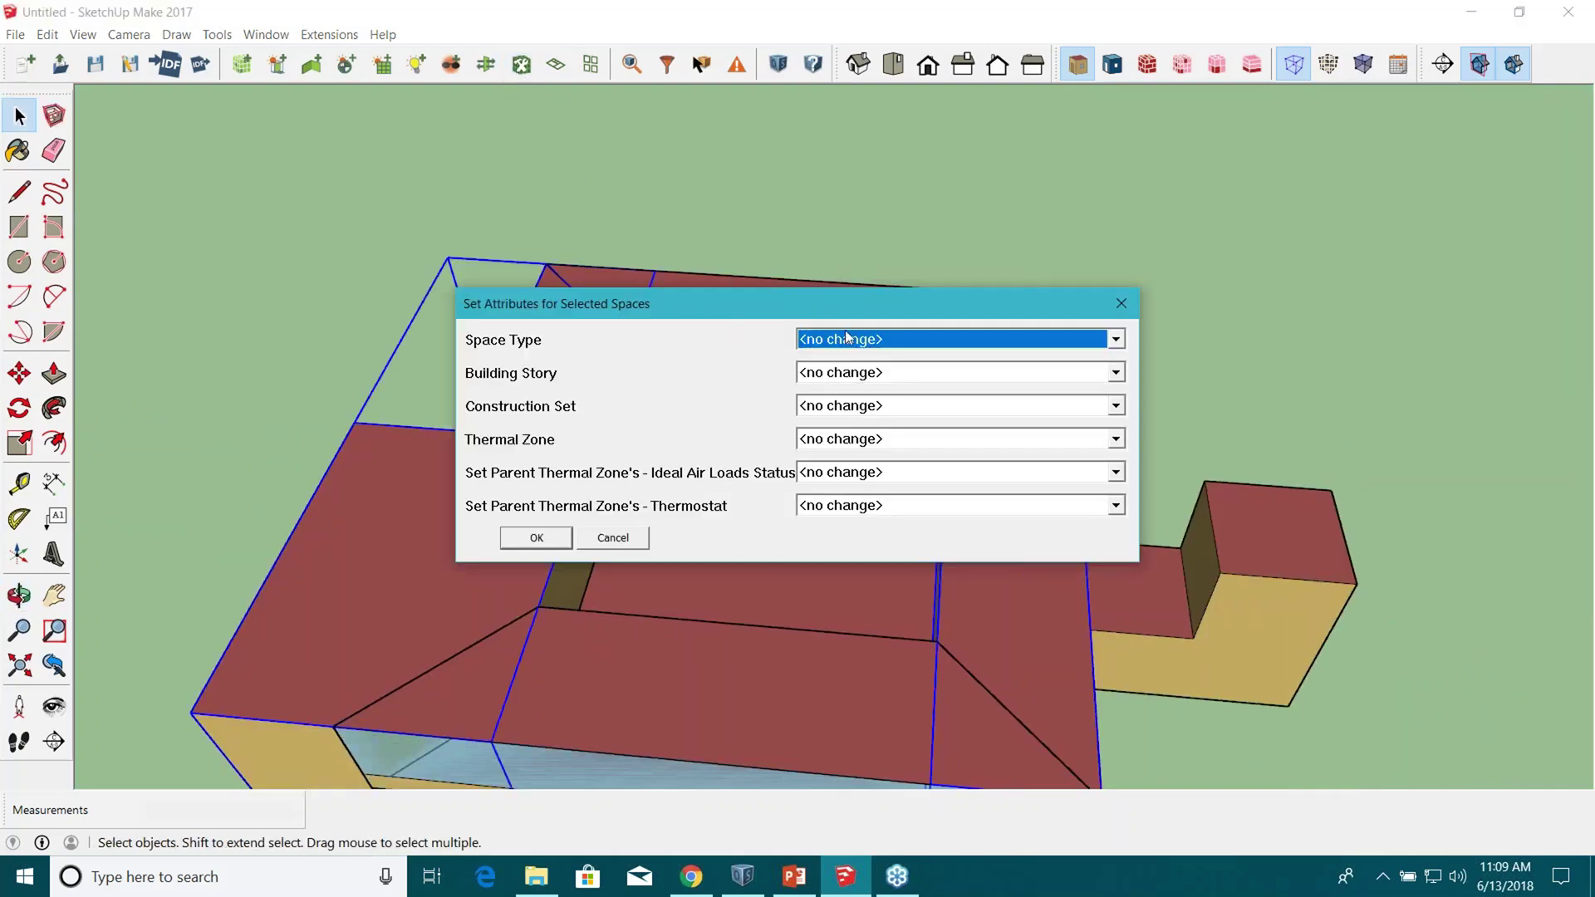
click(854, 345)
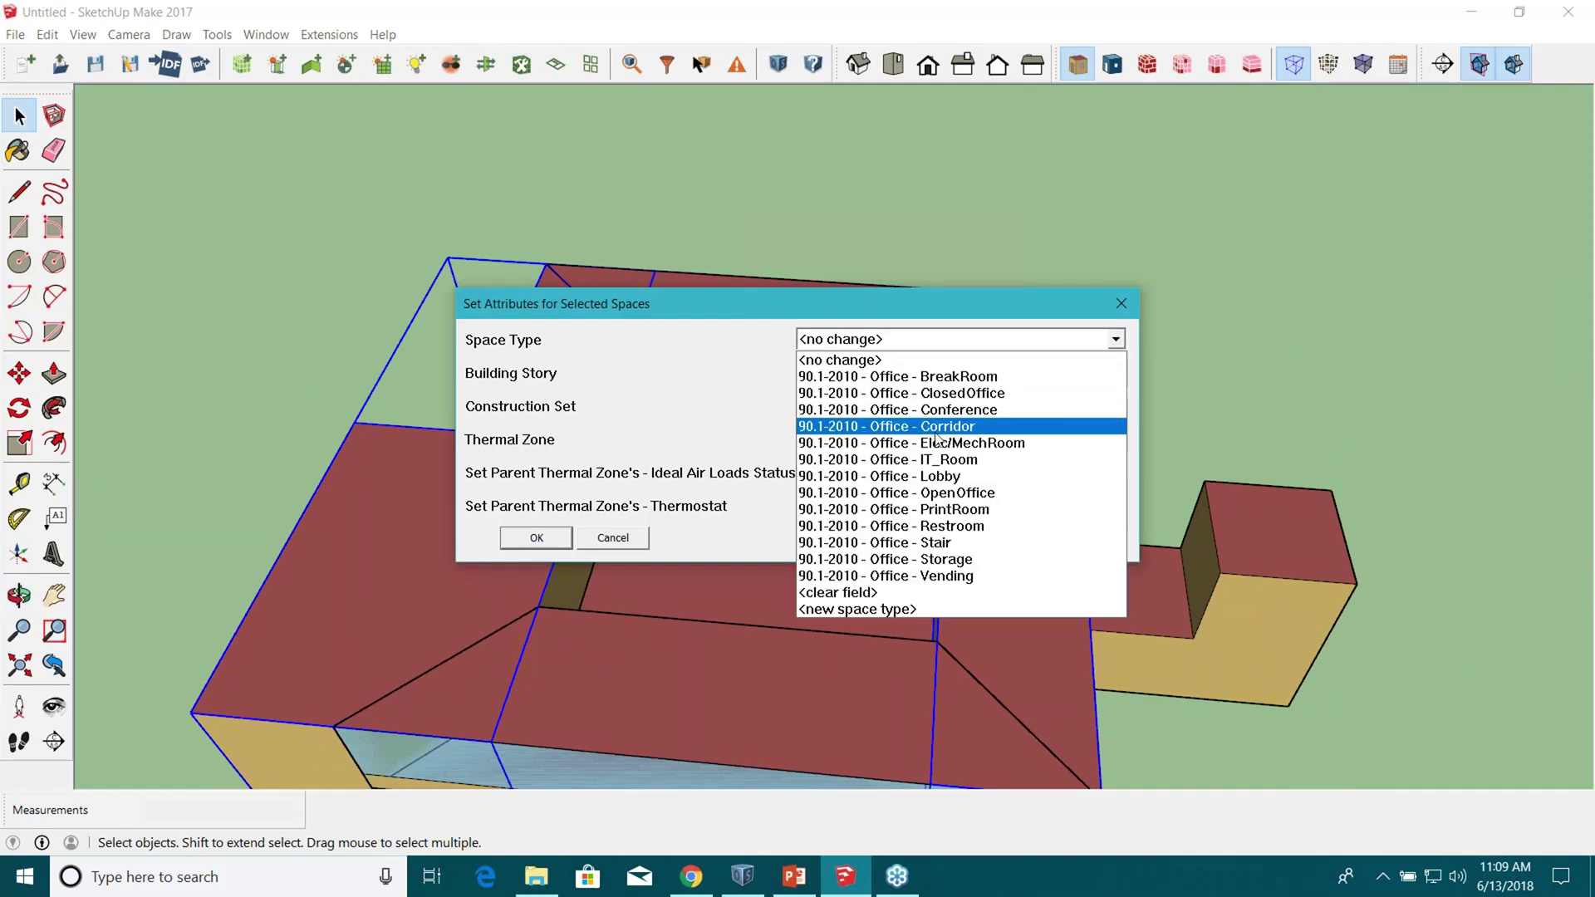
click(960, 397)
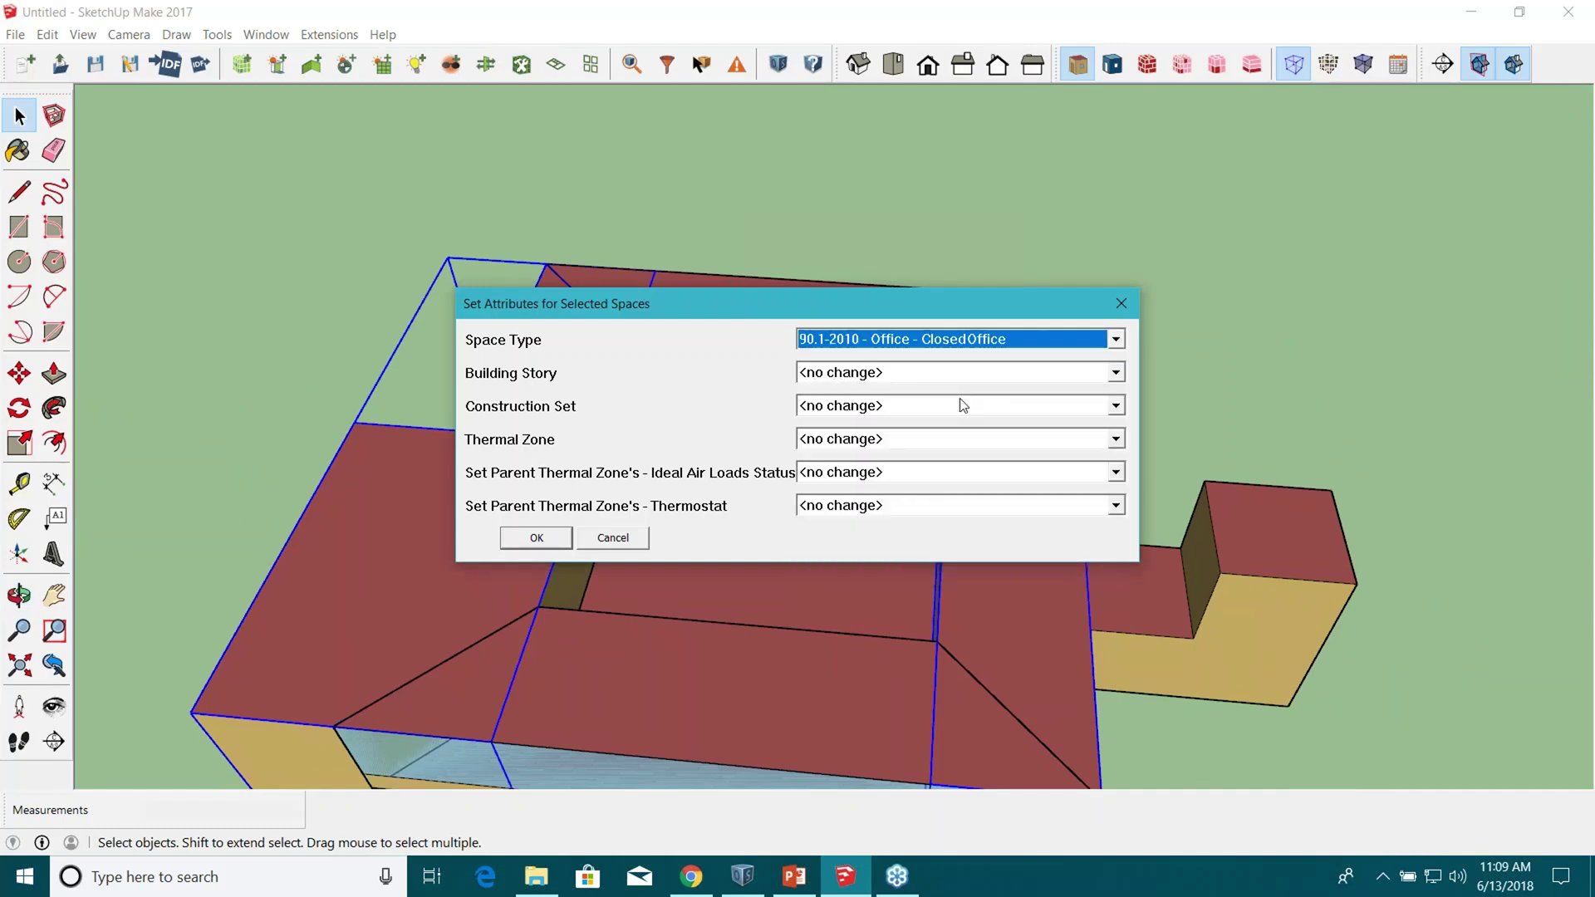
Set both side spaces' ideal air loads status to Yes and their thermostat to 90.1-2010 - Office - ClosedOffice Thermostat.
click(928, 473)
click(933, 508)
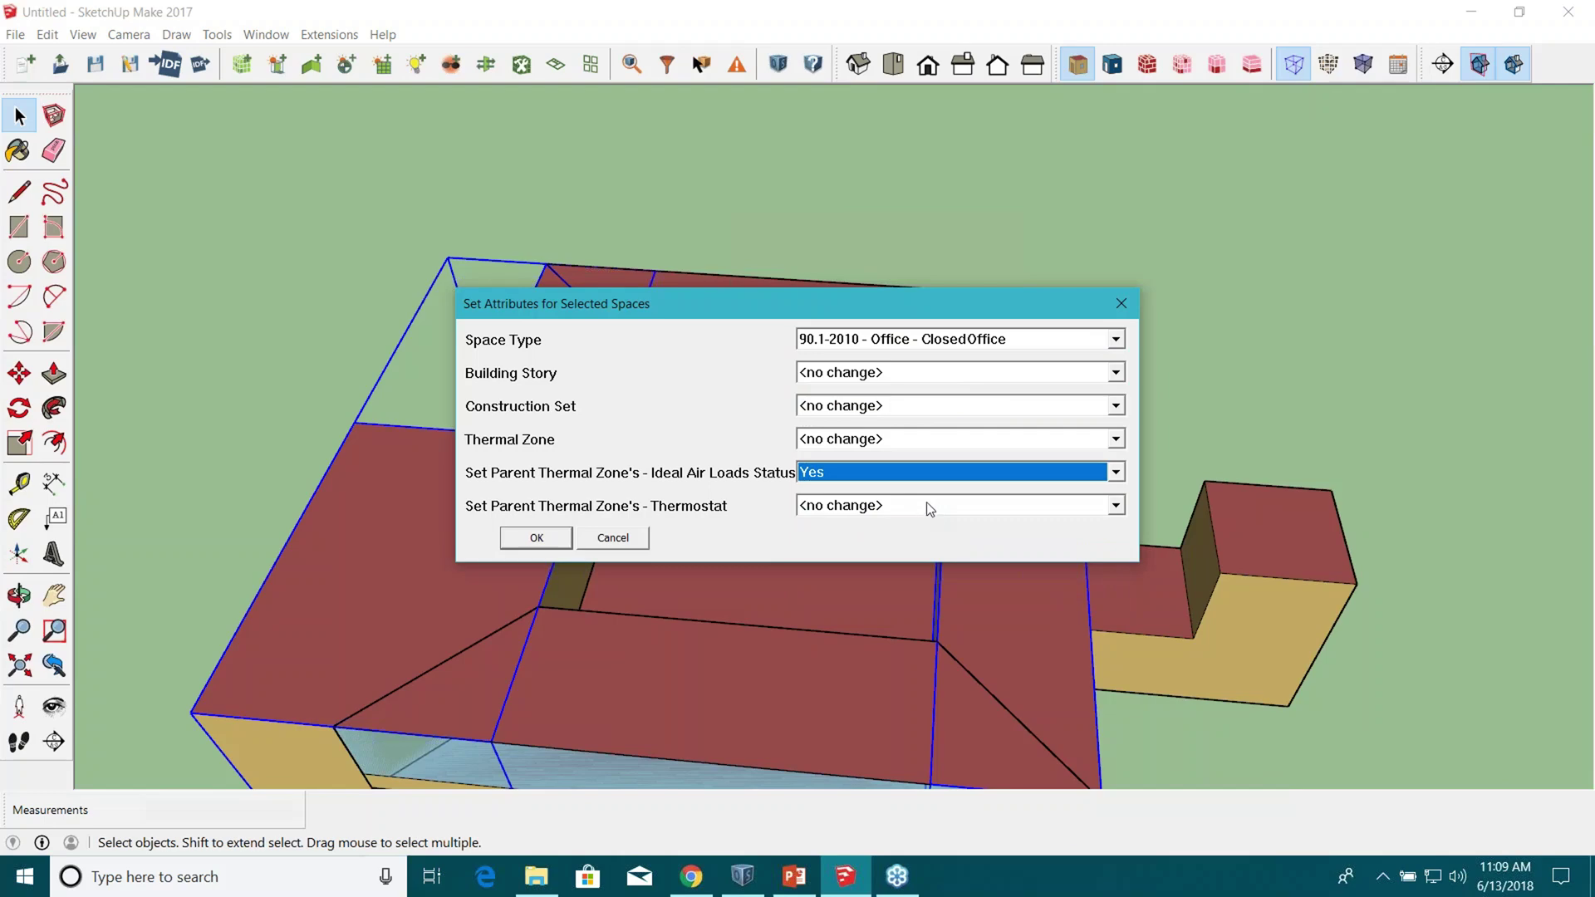
click(926, 504)
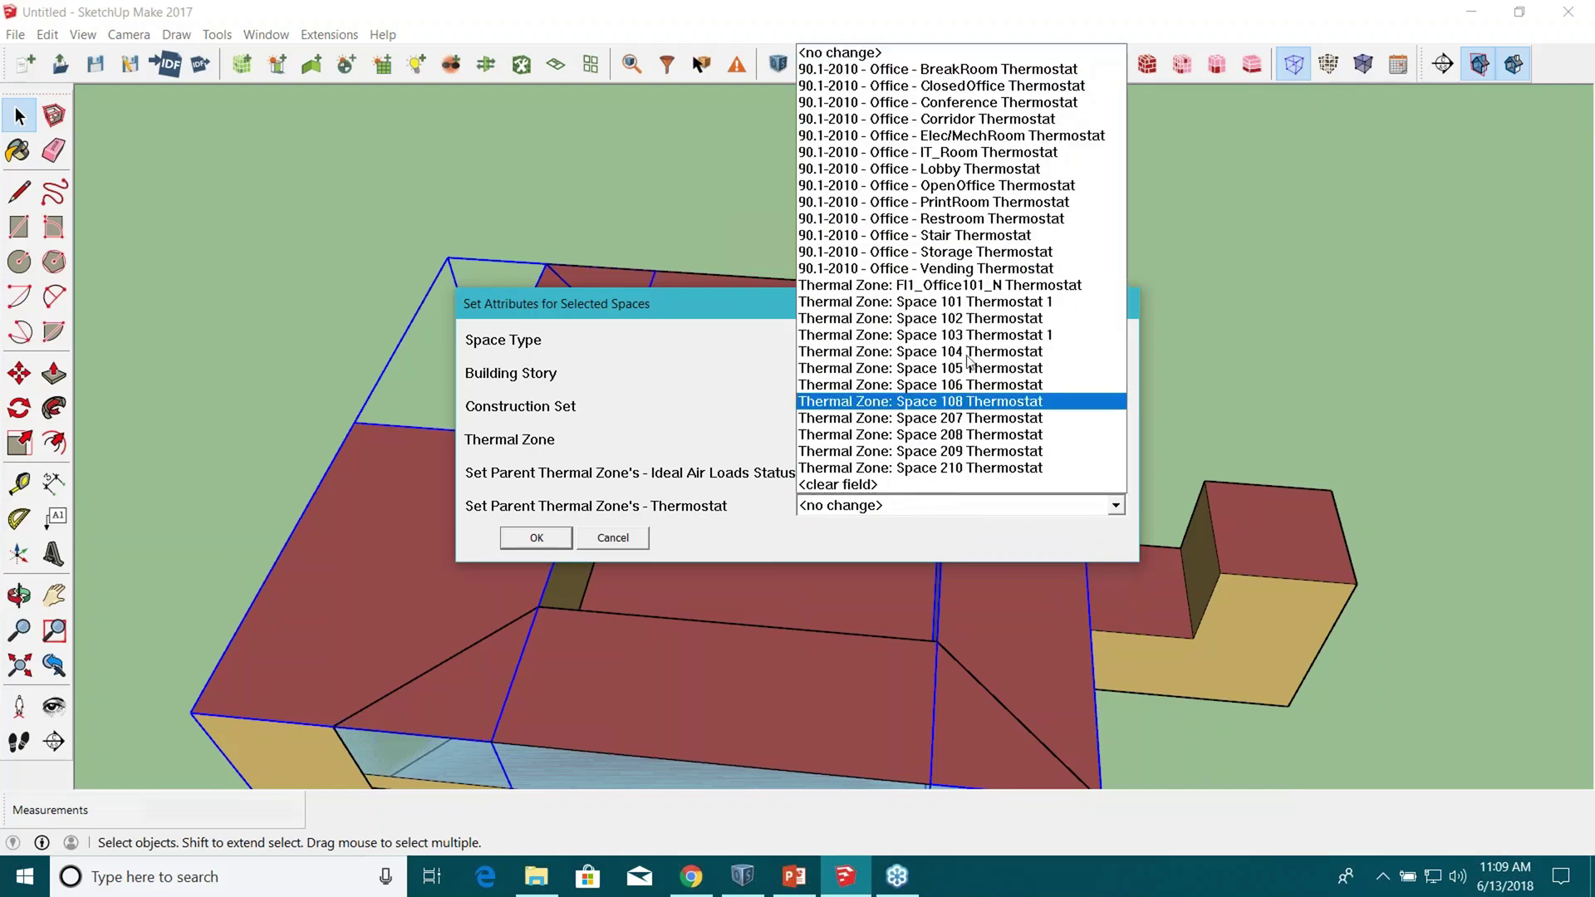
click(997, 86)
click(537, 538)
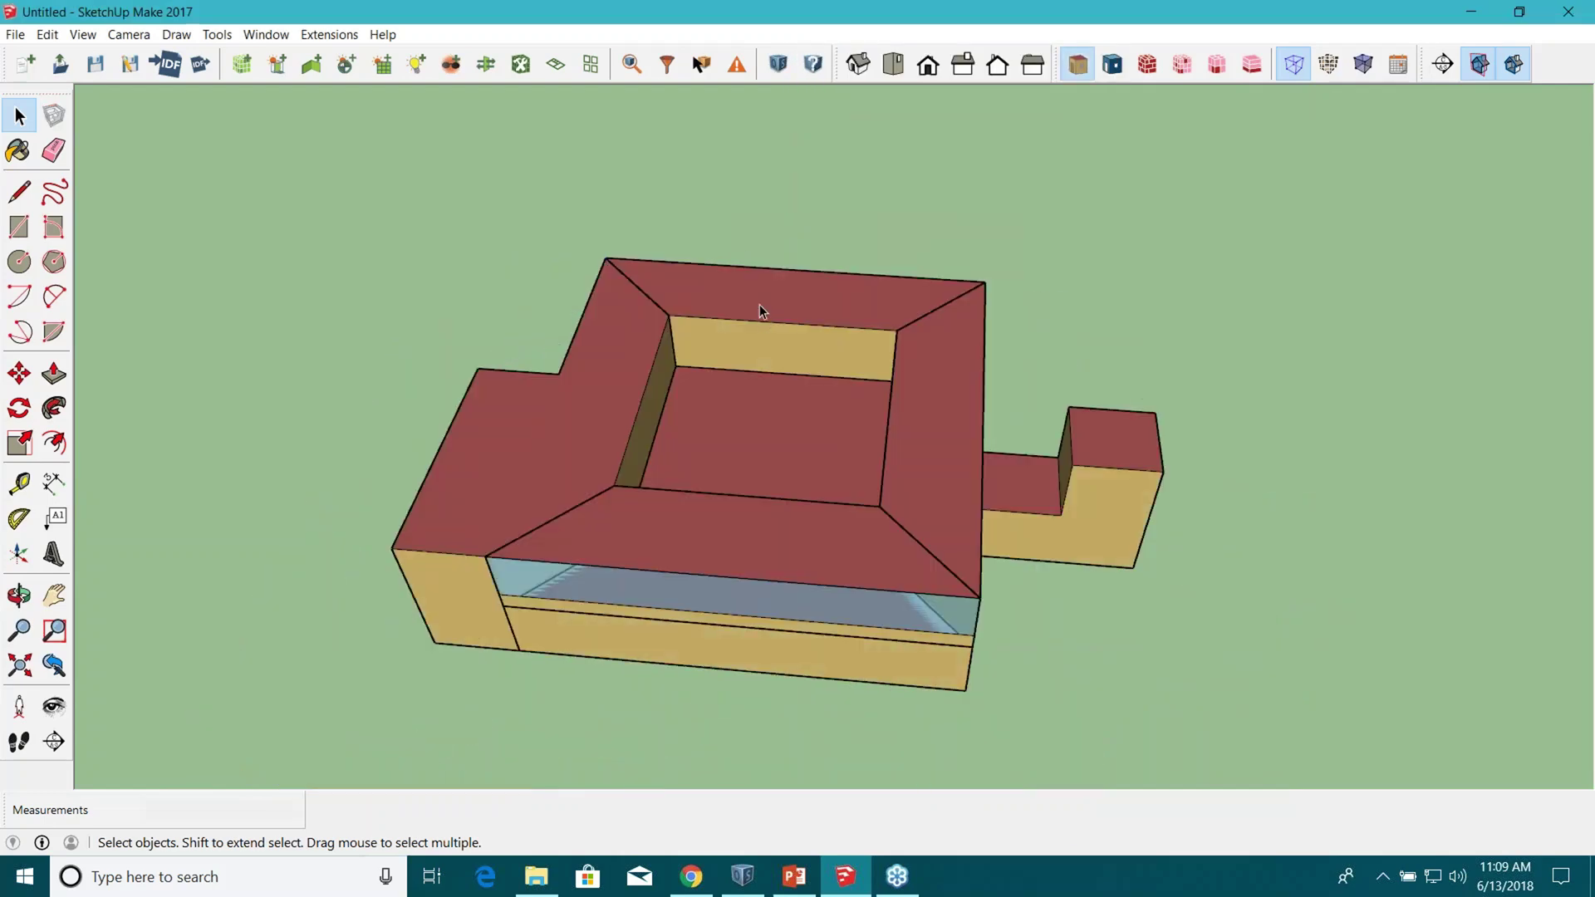
Set the top ring's front and rear spaces to space type 90.1-2010 - Office - IT_Room with the 90.1-2010 - Office - IT_Room Thermostat.
click(759, 307)
shift+click(739, 531)
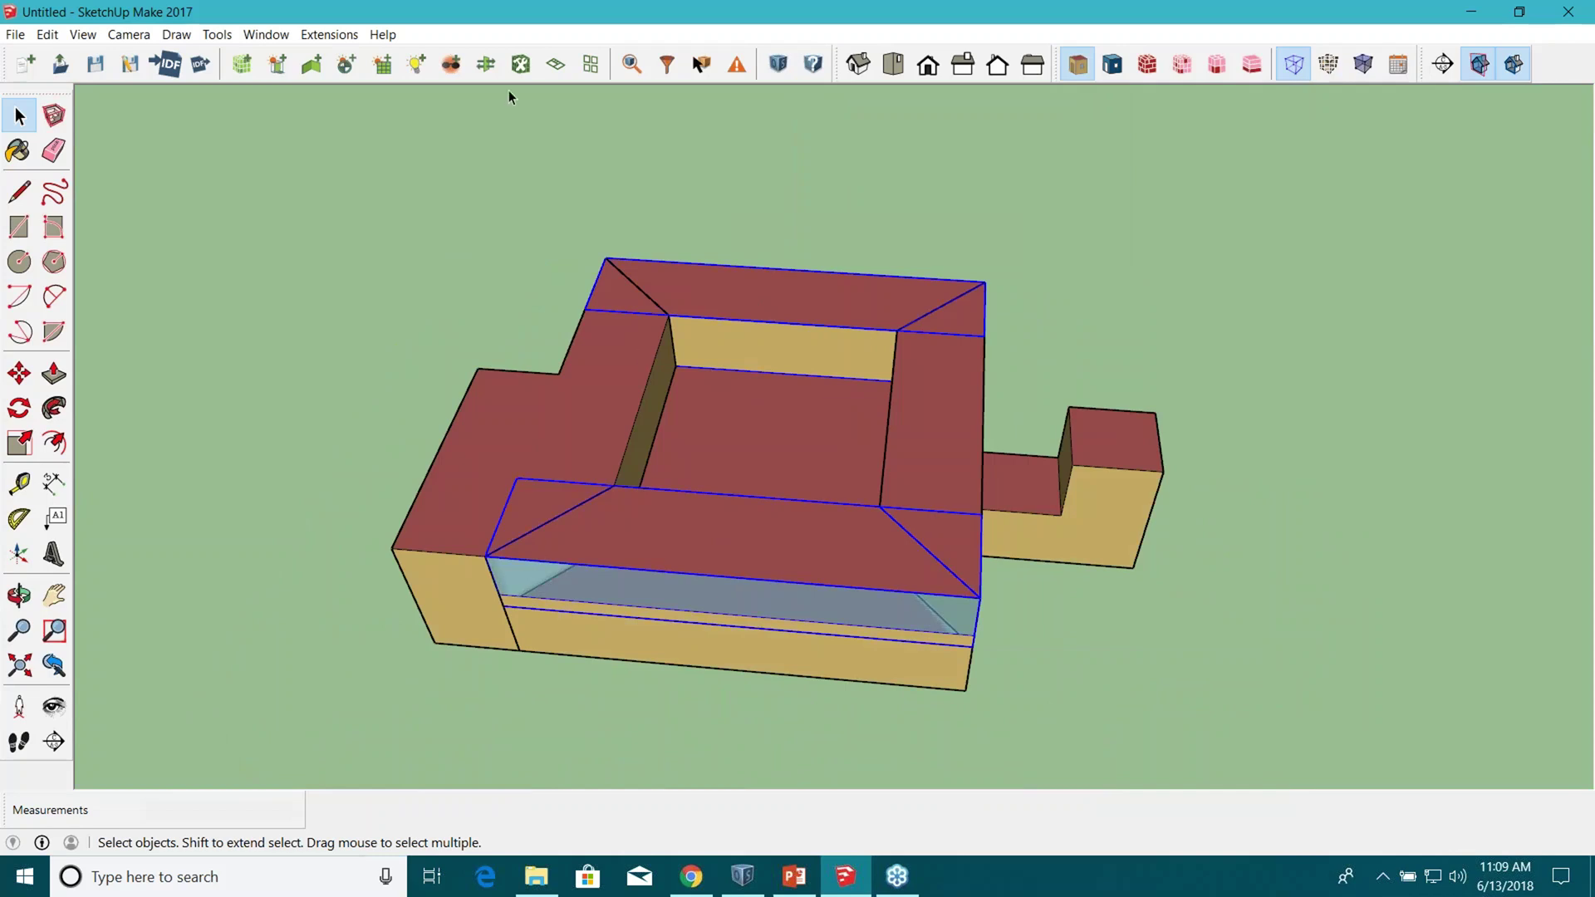
click(520, 65)
click(1011, 340)
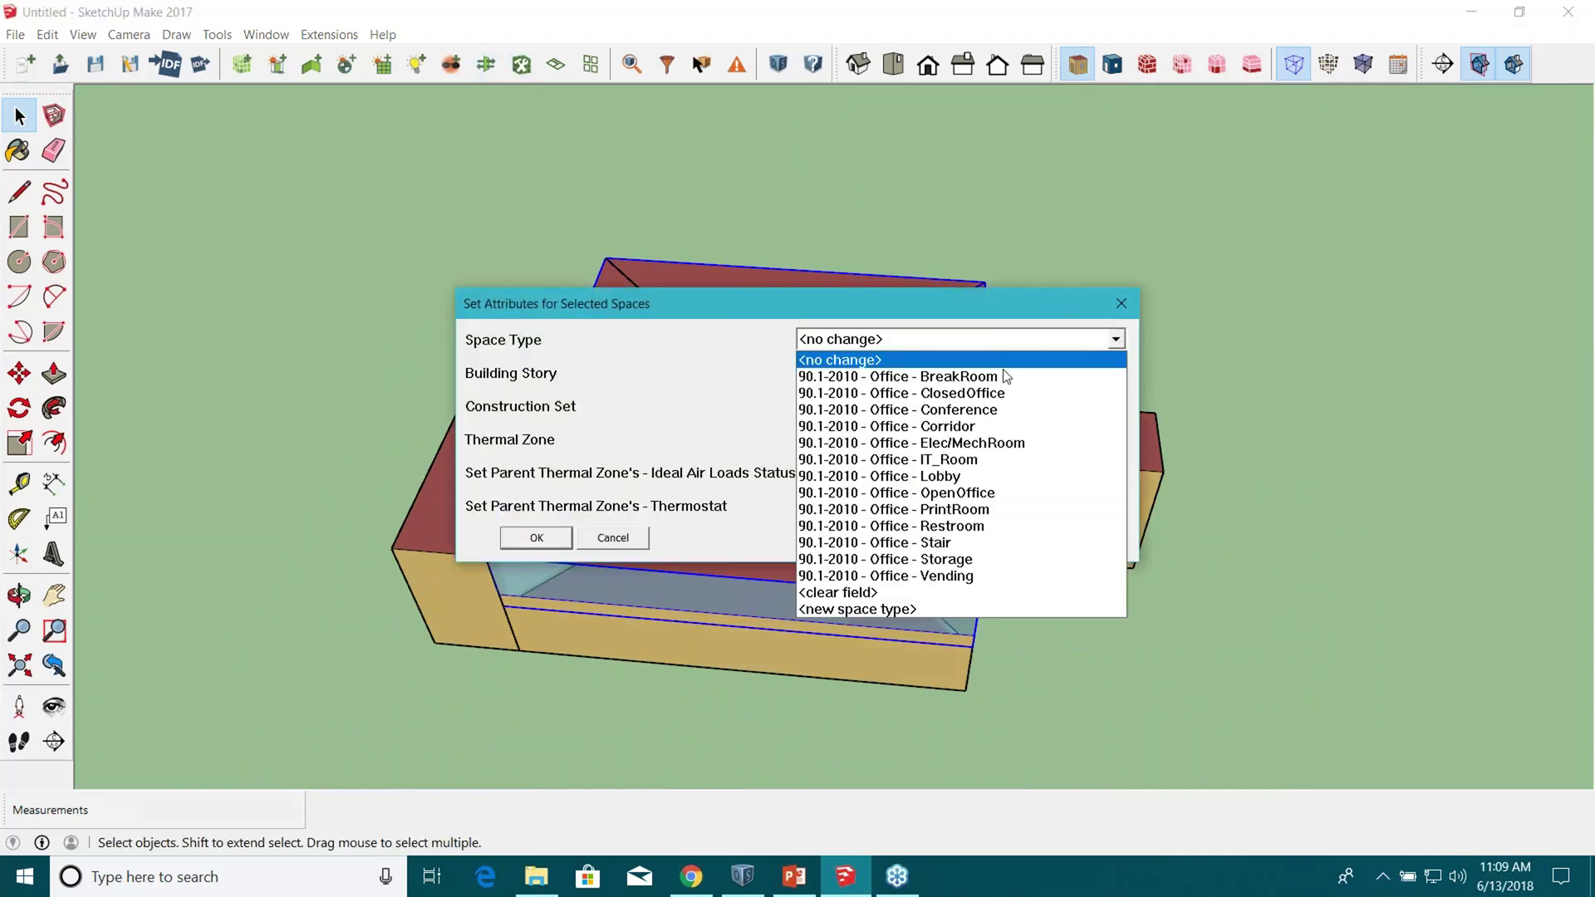
click(996, 462)
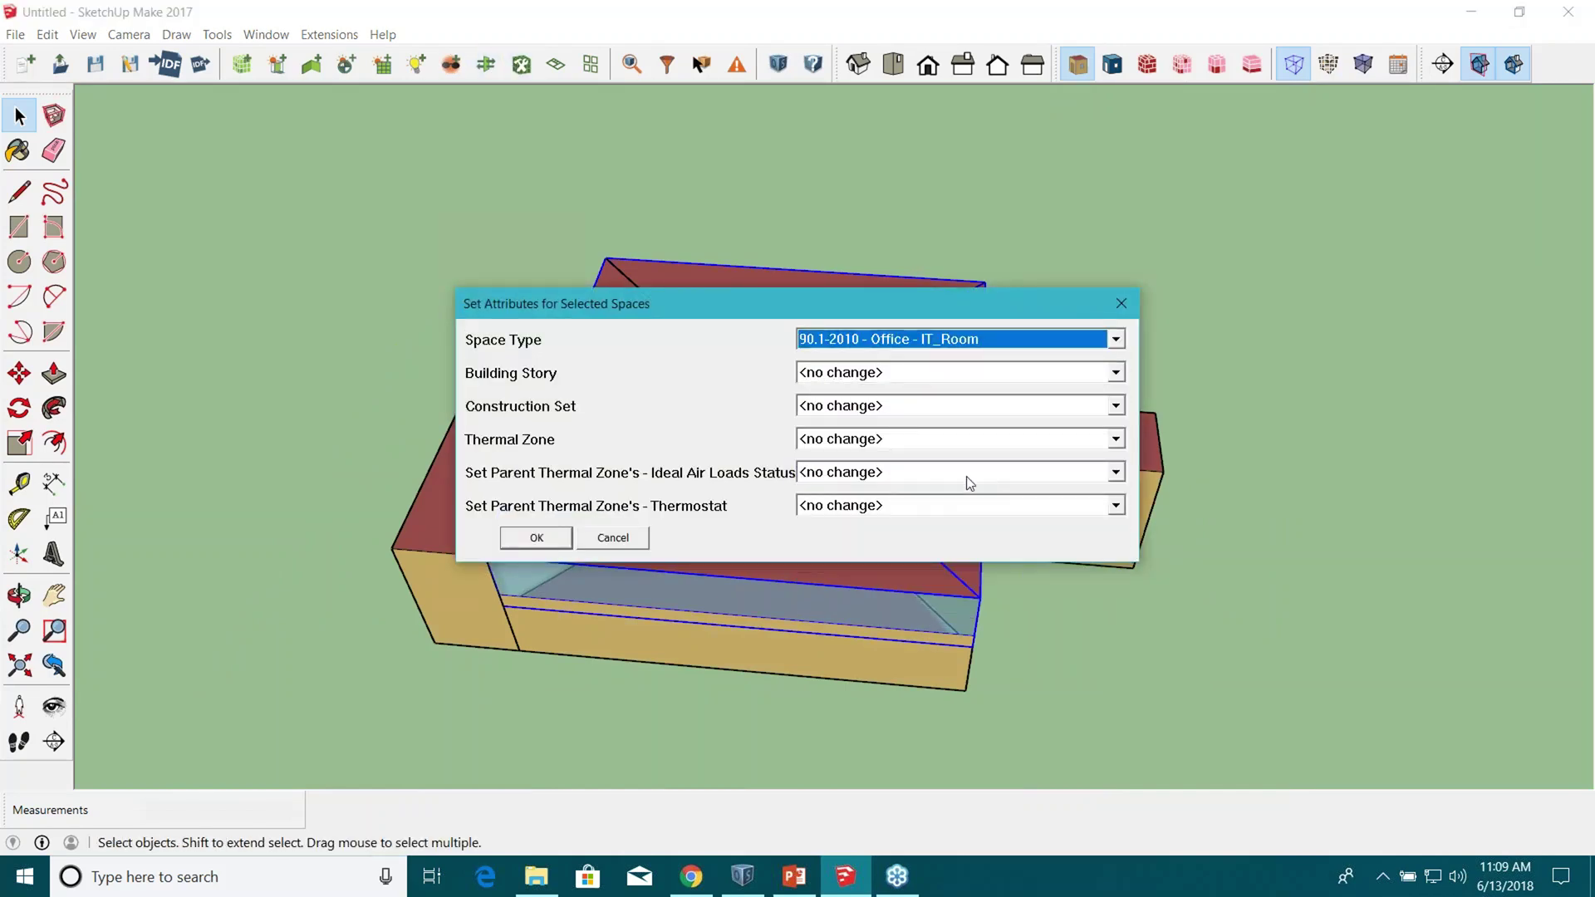
click(964, 475)
click(957, 482)
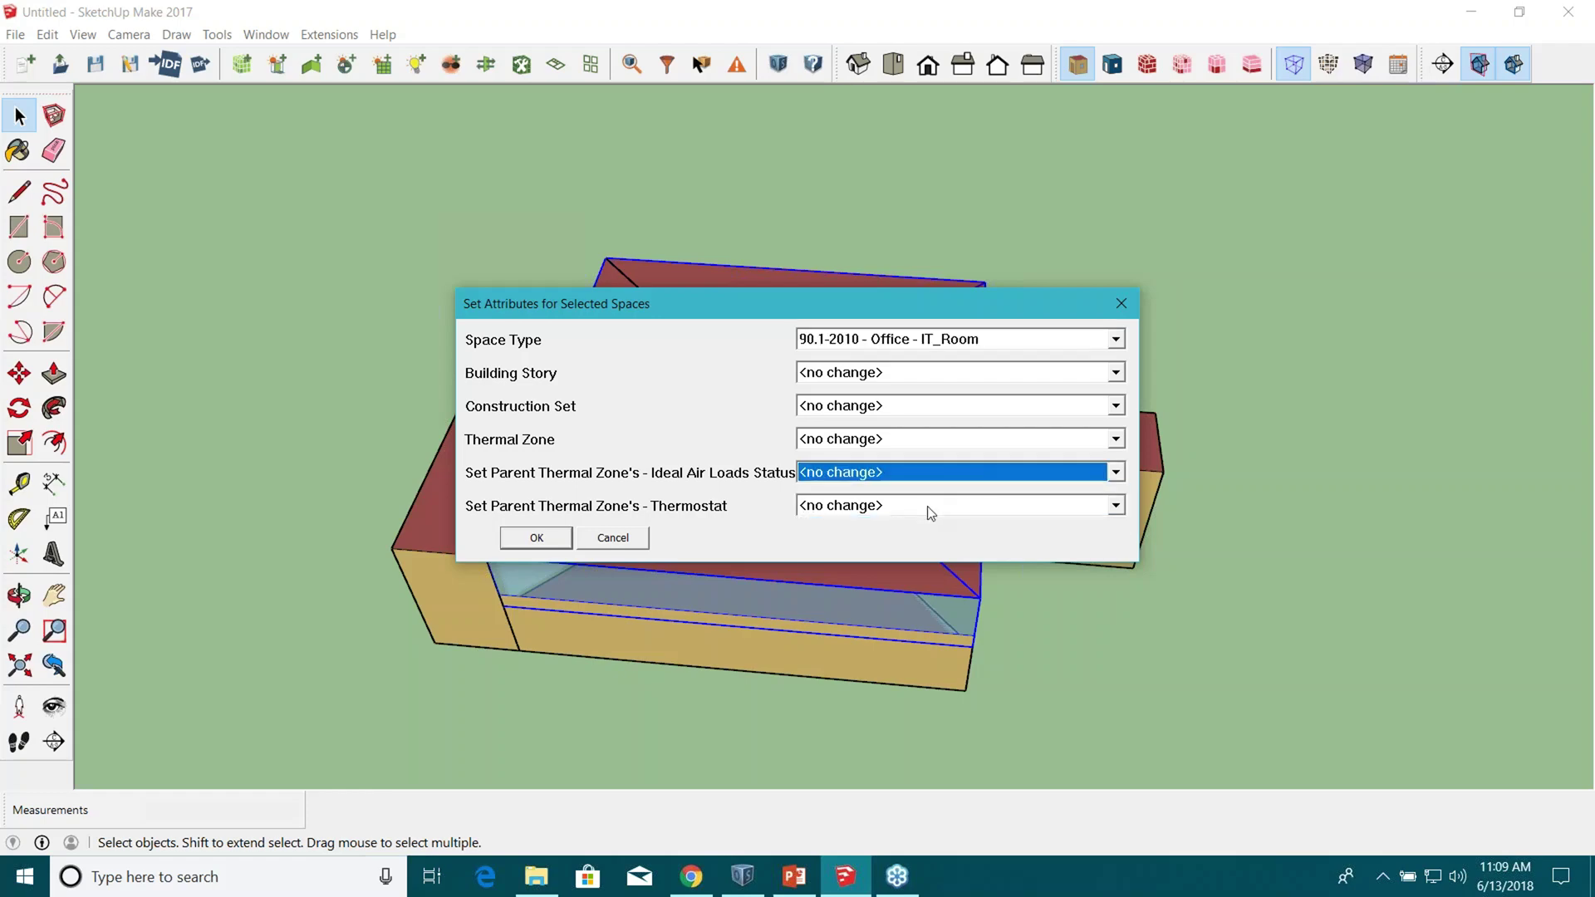
click(927, 506)
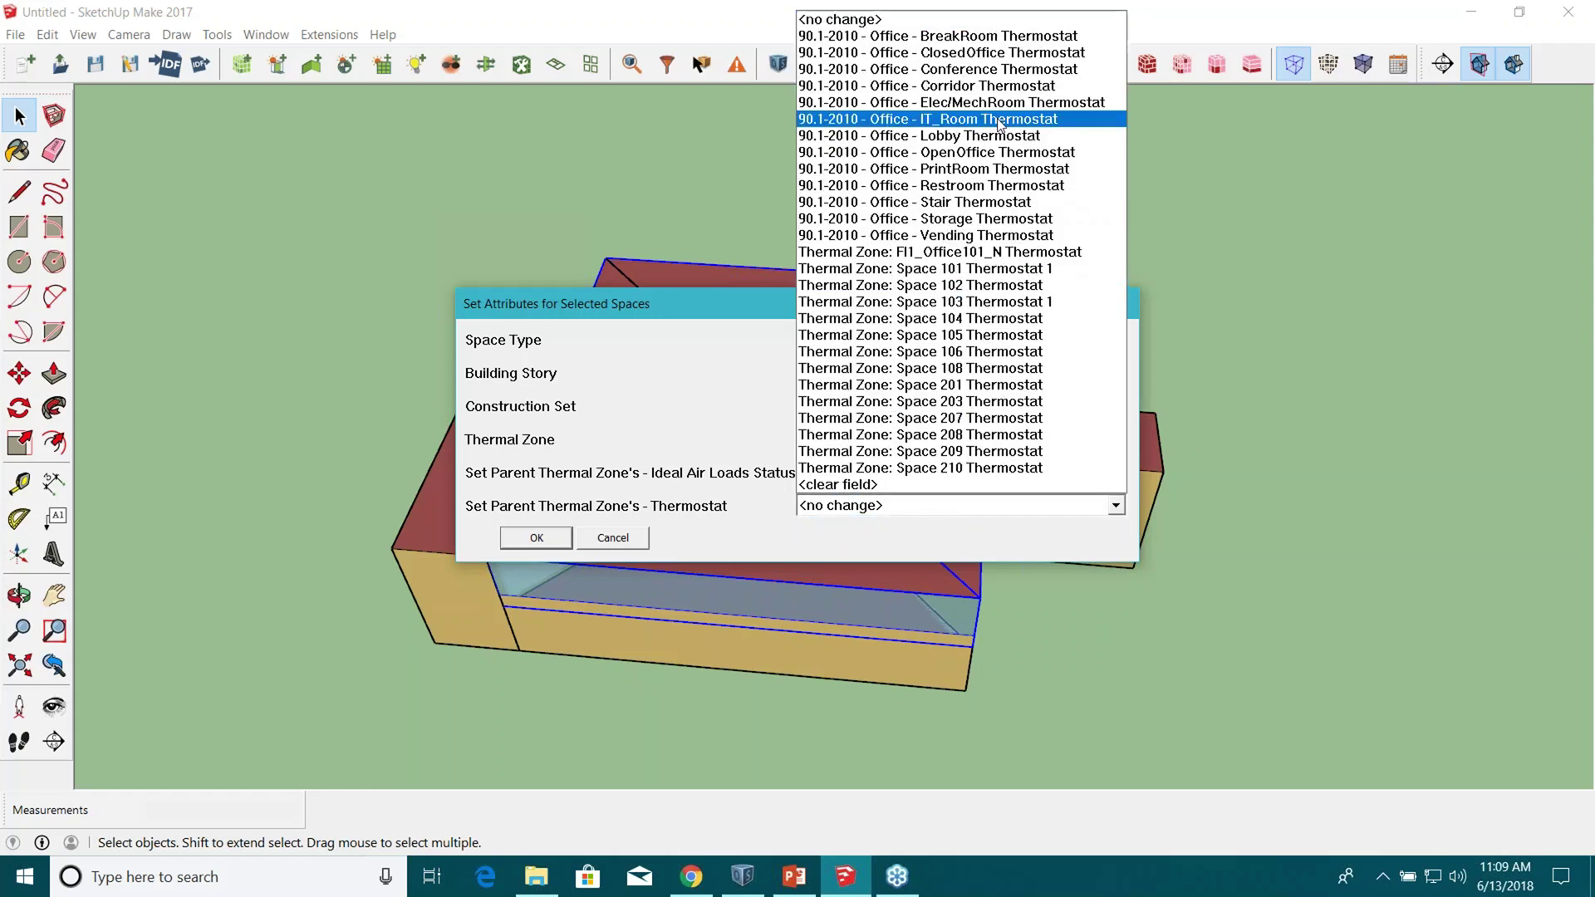
click(999, 120)
click(536, 537)
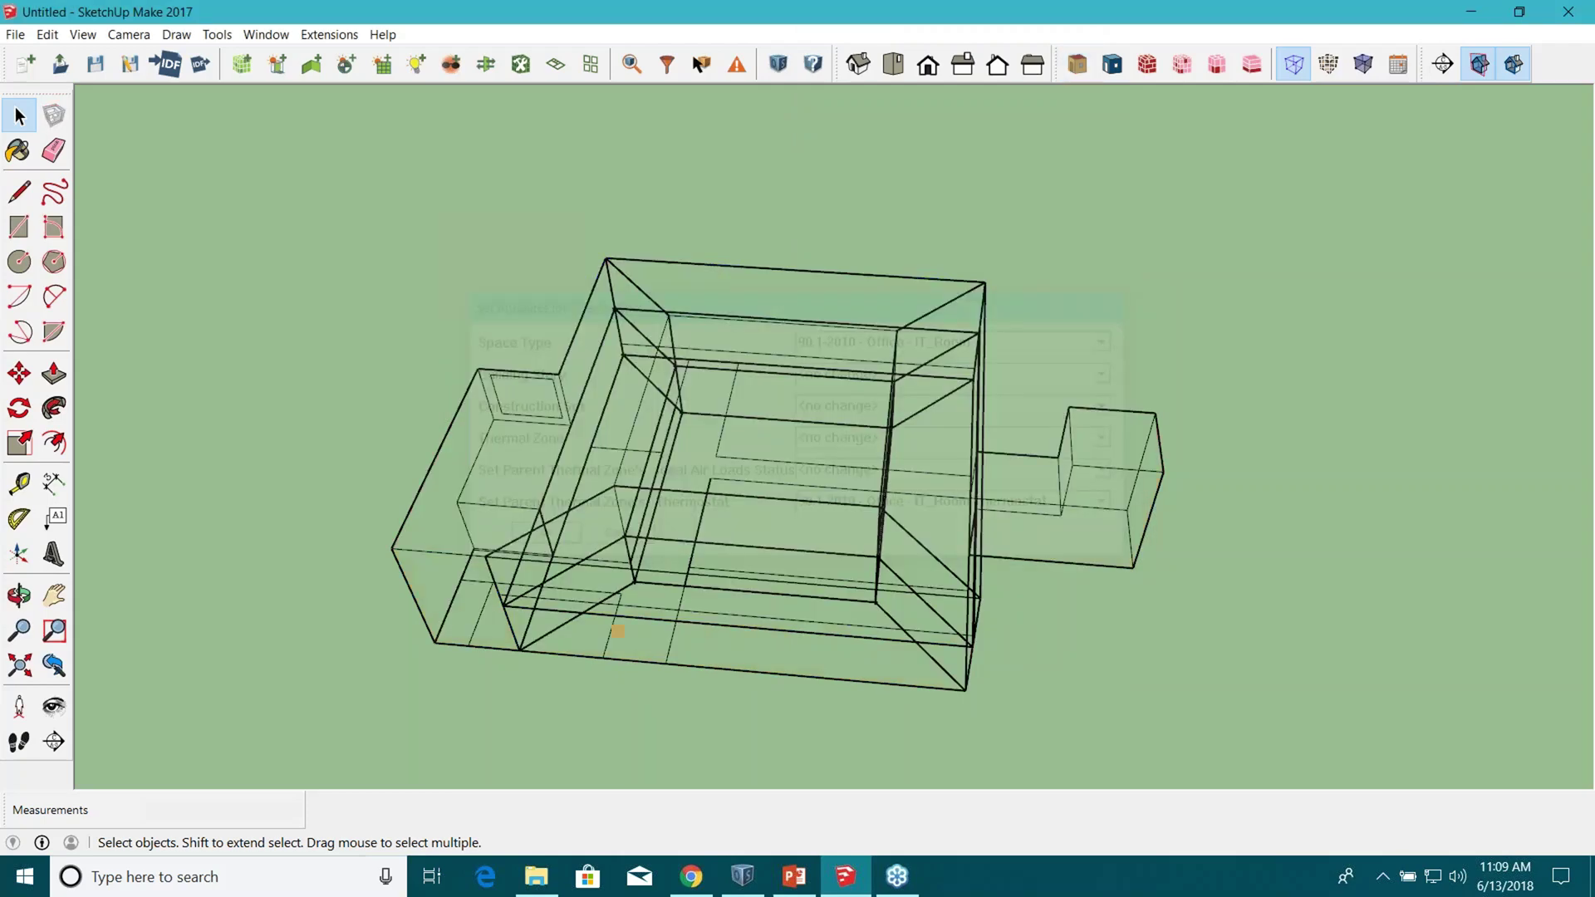
Unhide all hidden spaces of the building model.
mouse_move(950, 544)
middle_down()
mouse_move(829, 177)
mouse_move(781, 182)
middle_up()
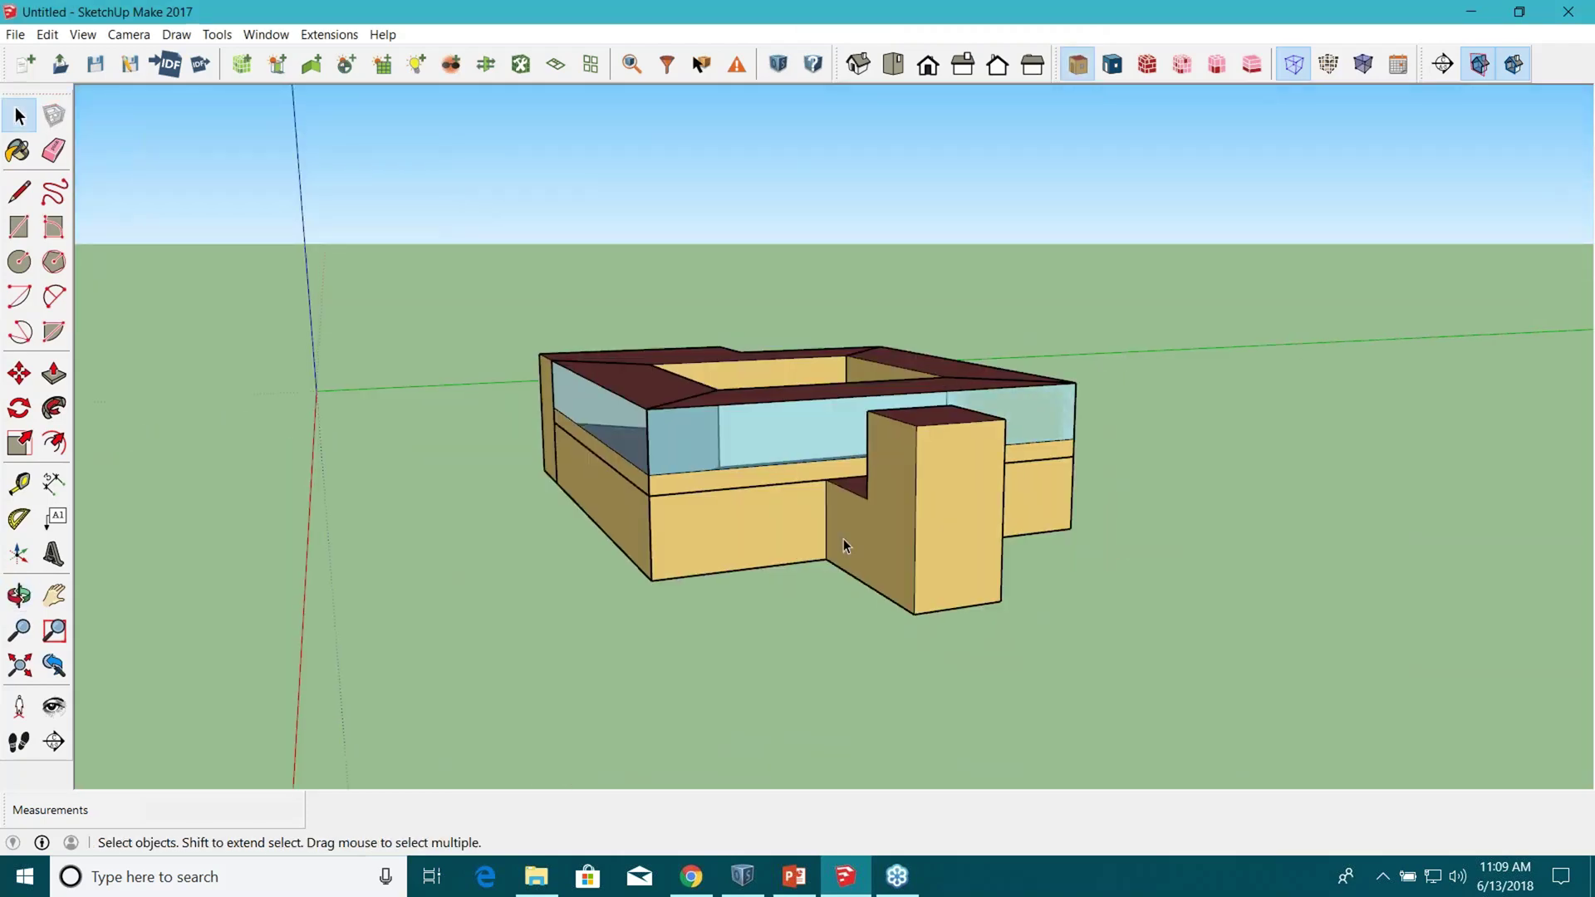
click(844, 541)
middle_drag(844, 541, 1250, 116)
click(441, 462)
middle_drag(442, 462, 515, 398)
scroll(522, 353, up, 3)
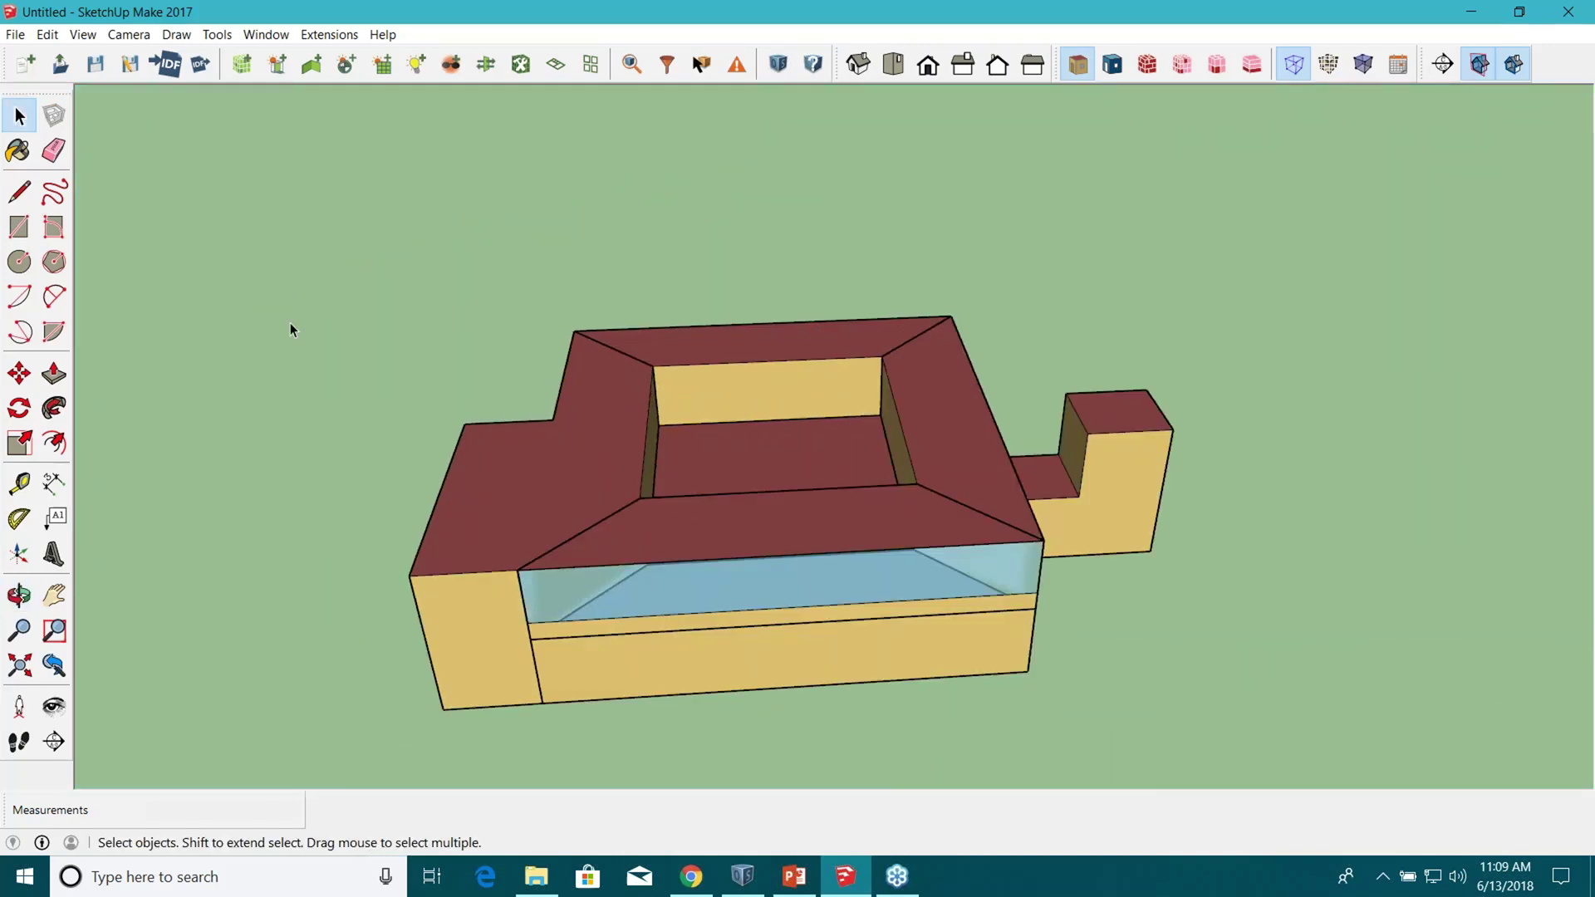
click(83, 34)
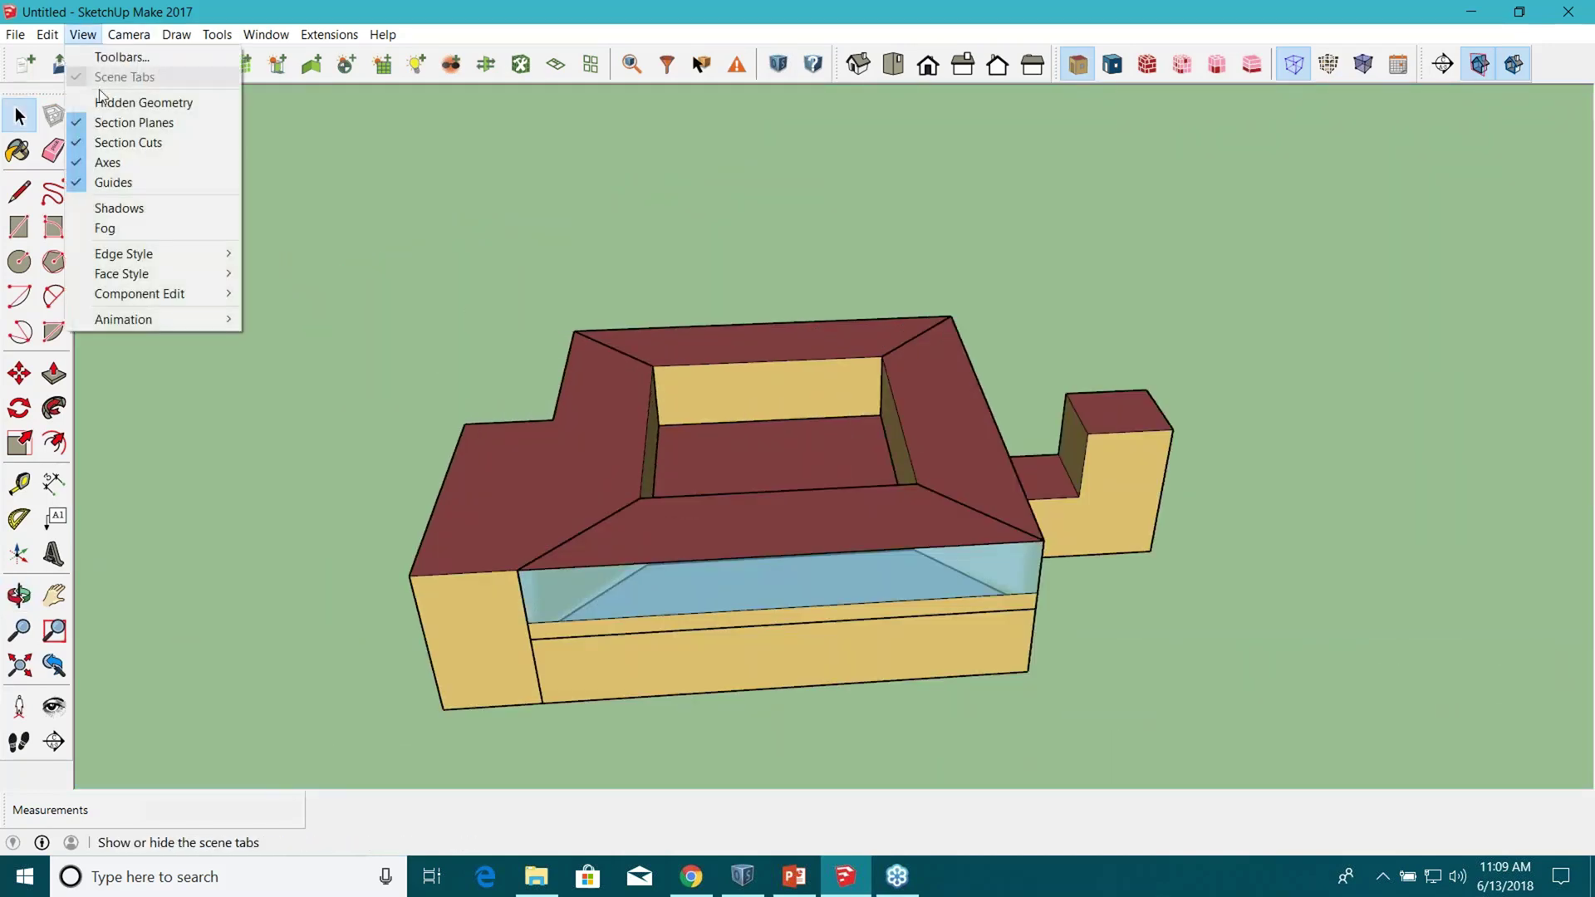
mouse_move(47, 34)
mouse_move(182, 293)
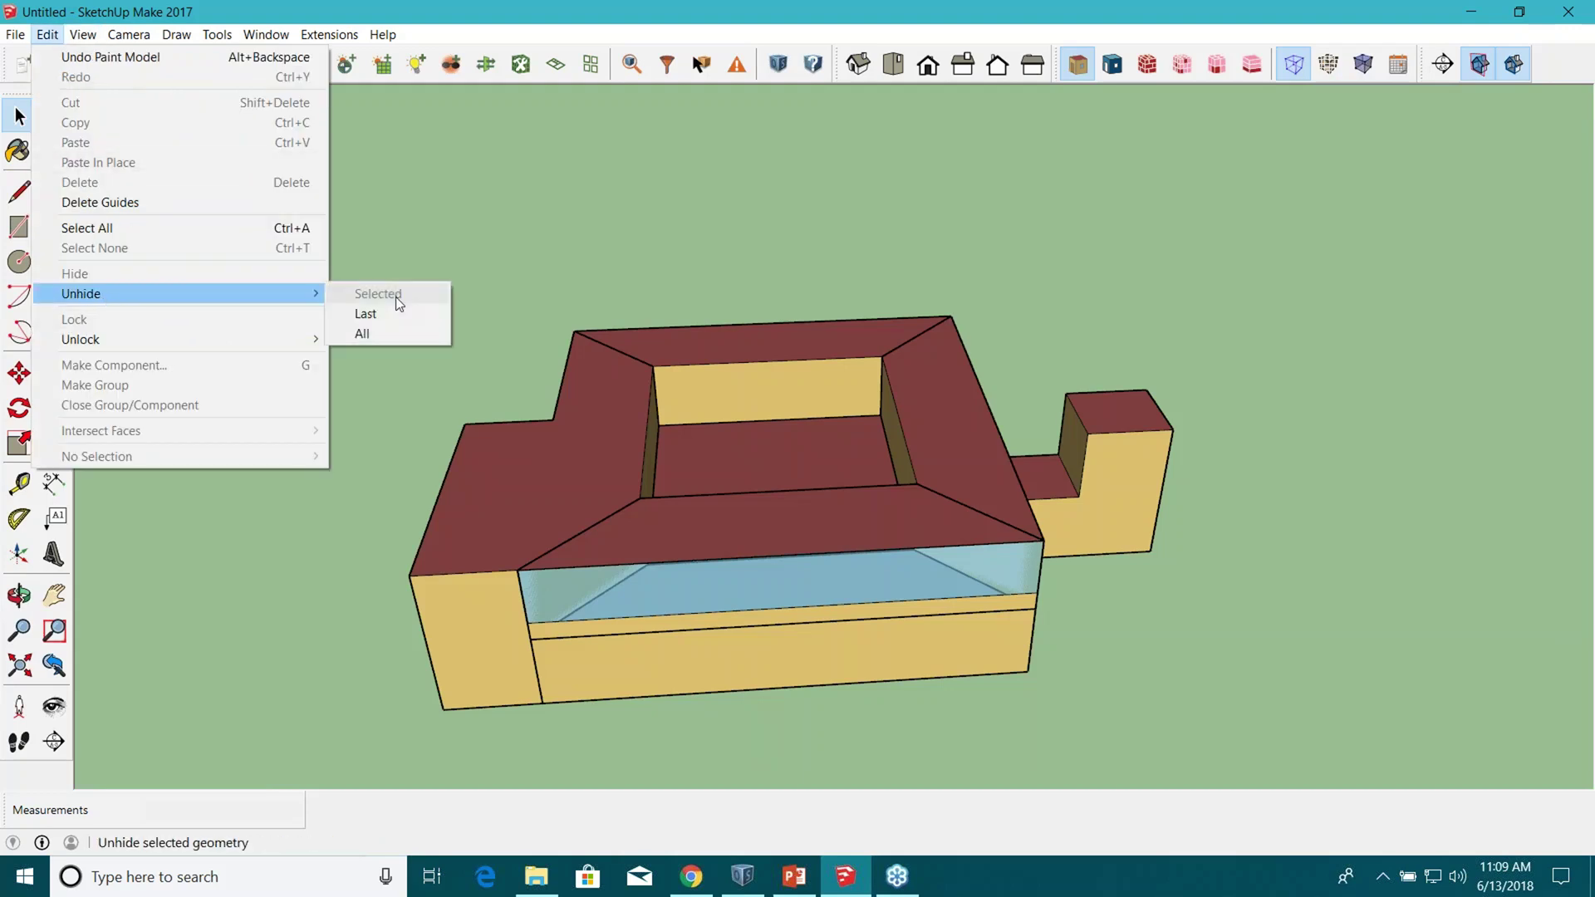
click(406, 340)
Set the glazed space rising above the ring to space type 90.1-2010 - Office - Lobby with the 90.1-2010 - Office - Lobby Thermostat.
middle_drag(591, 402, 779, 309)
click(779, 309)
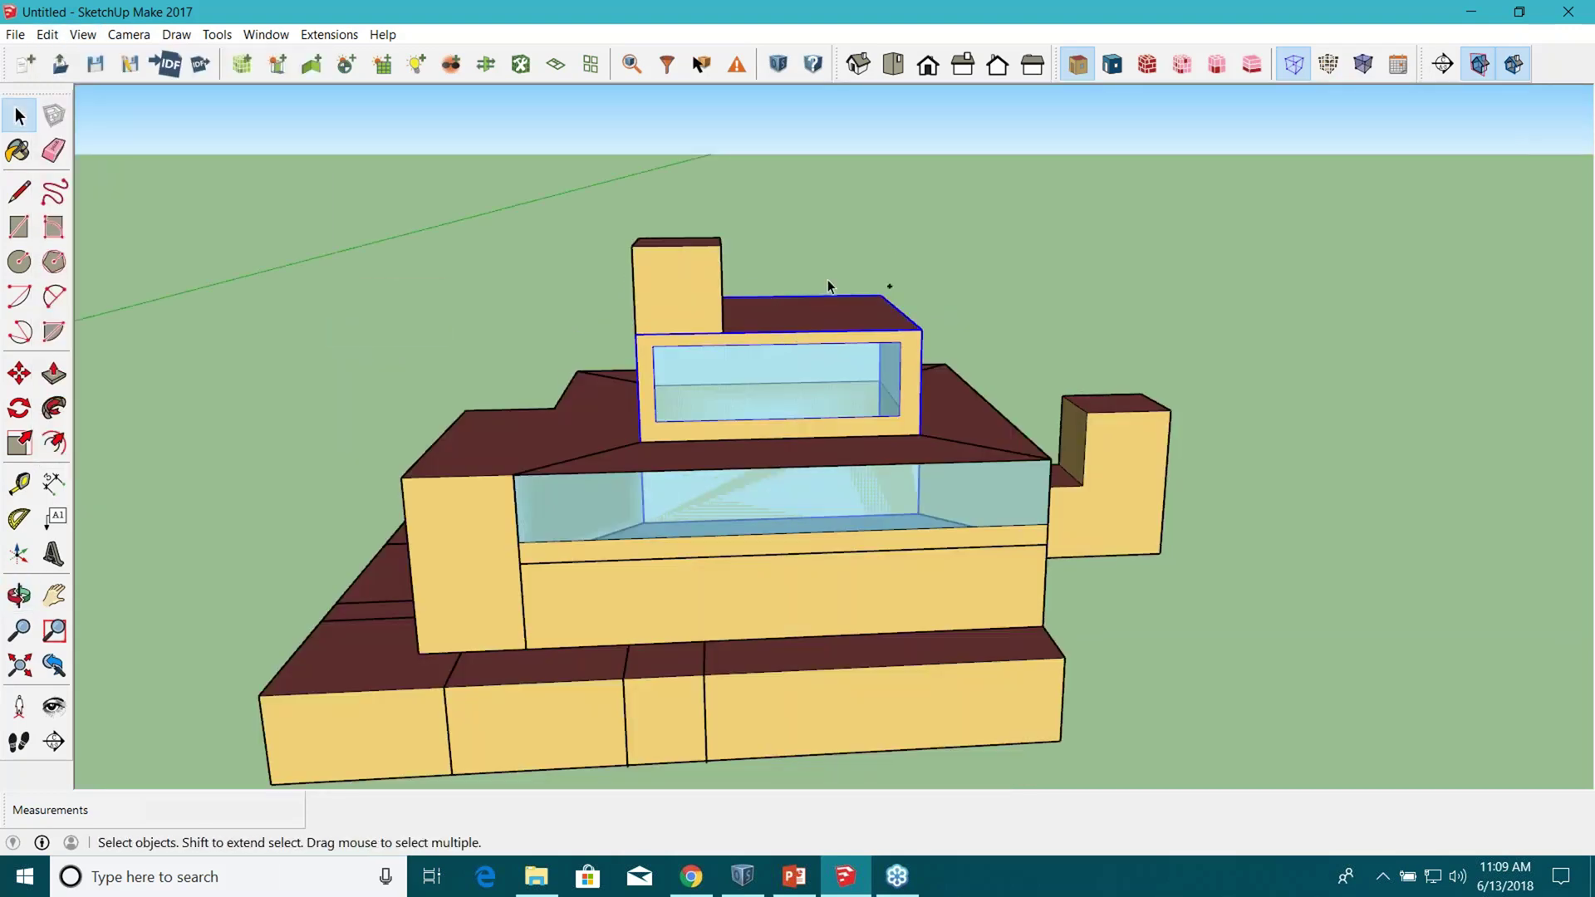
click(520, 64)
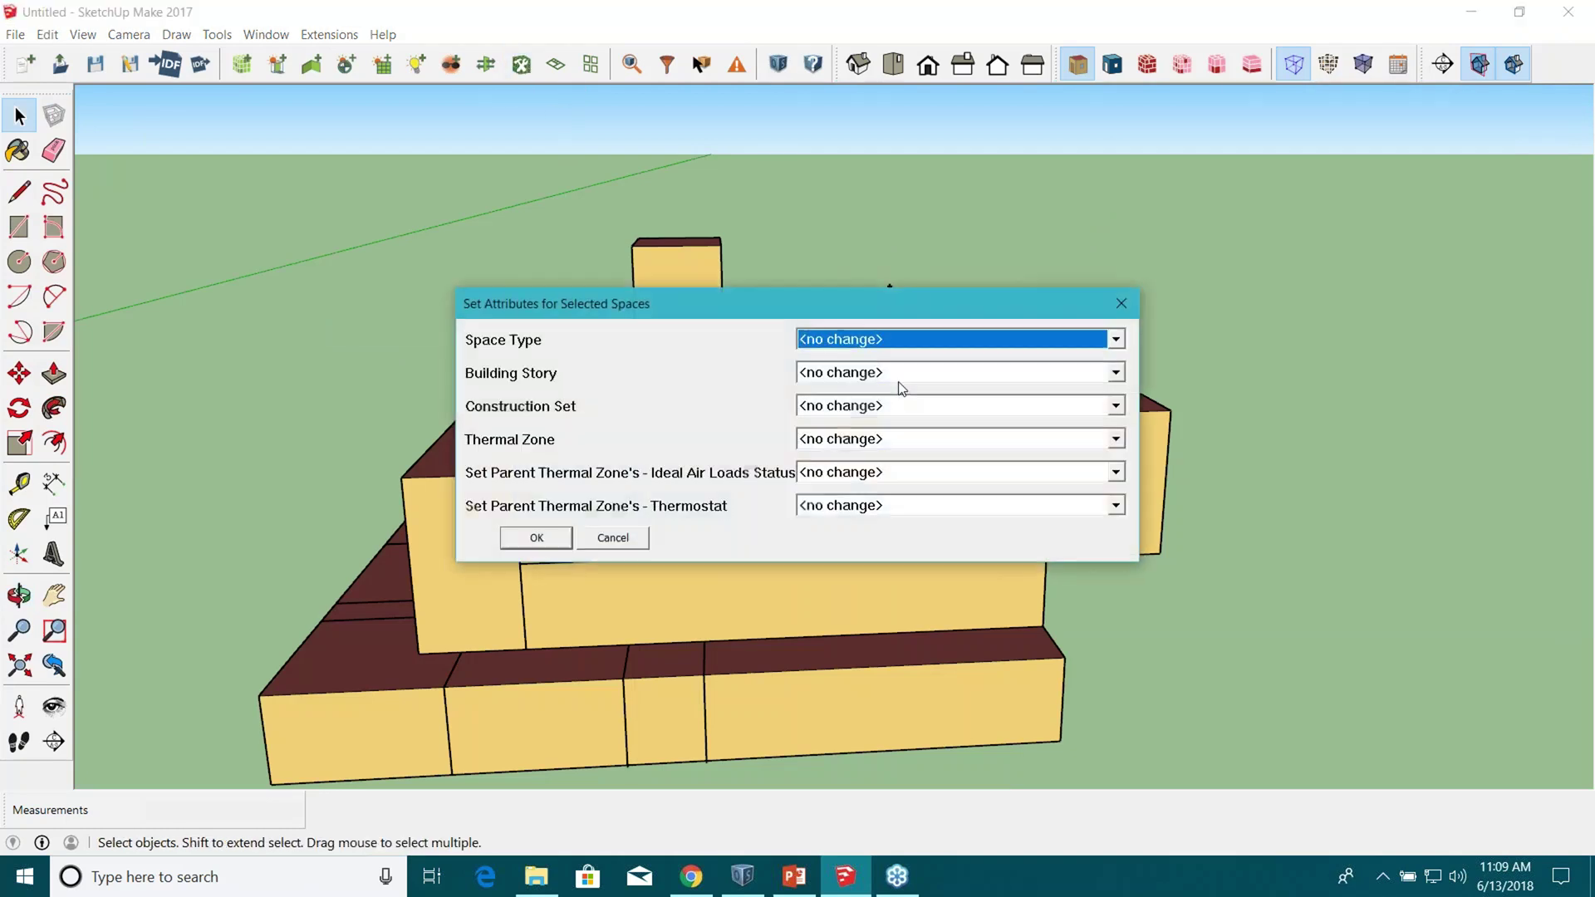
click(905, 341)
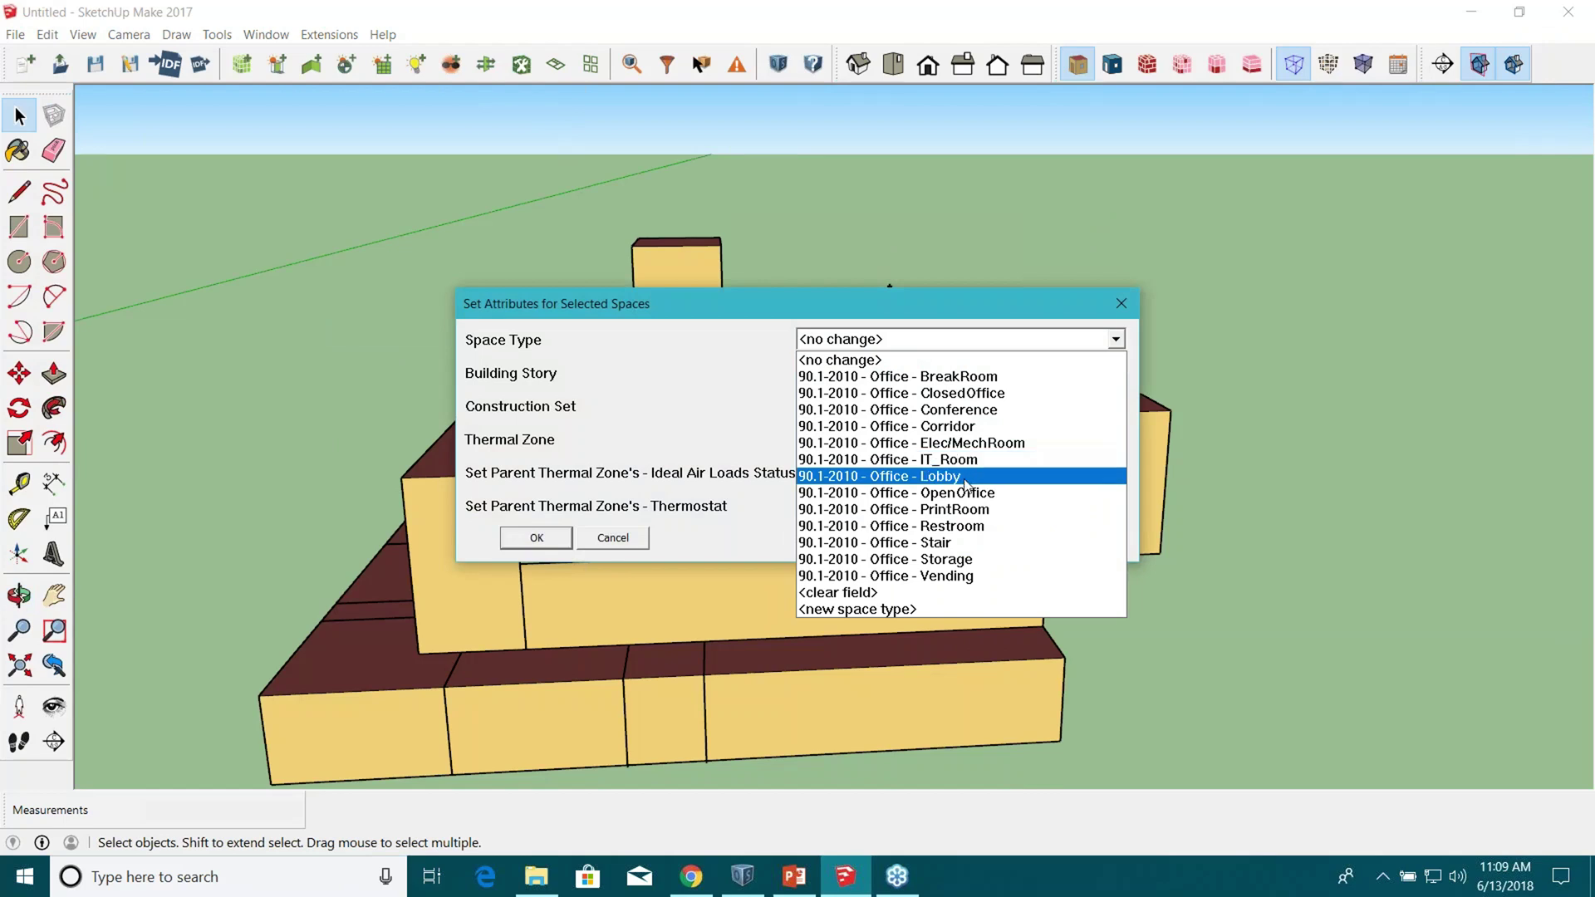
click(966, 477)
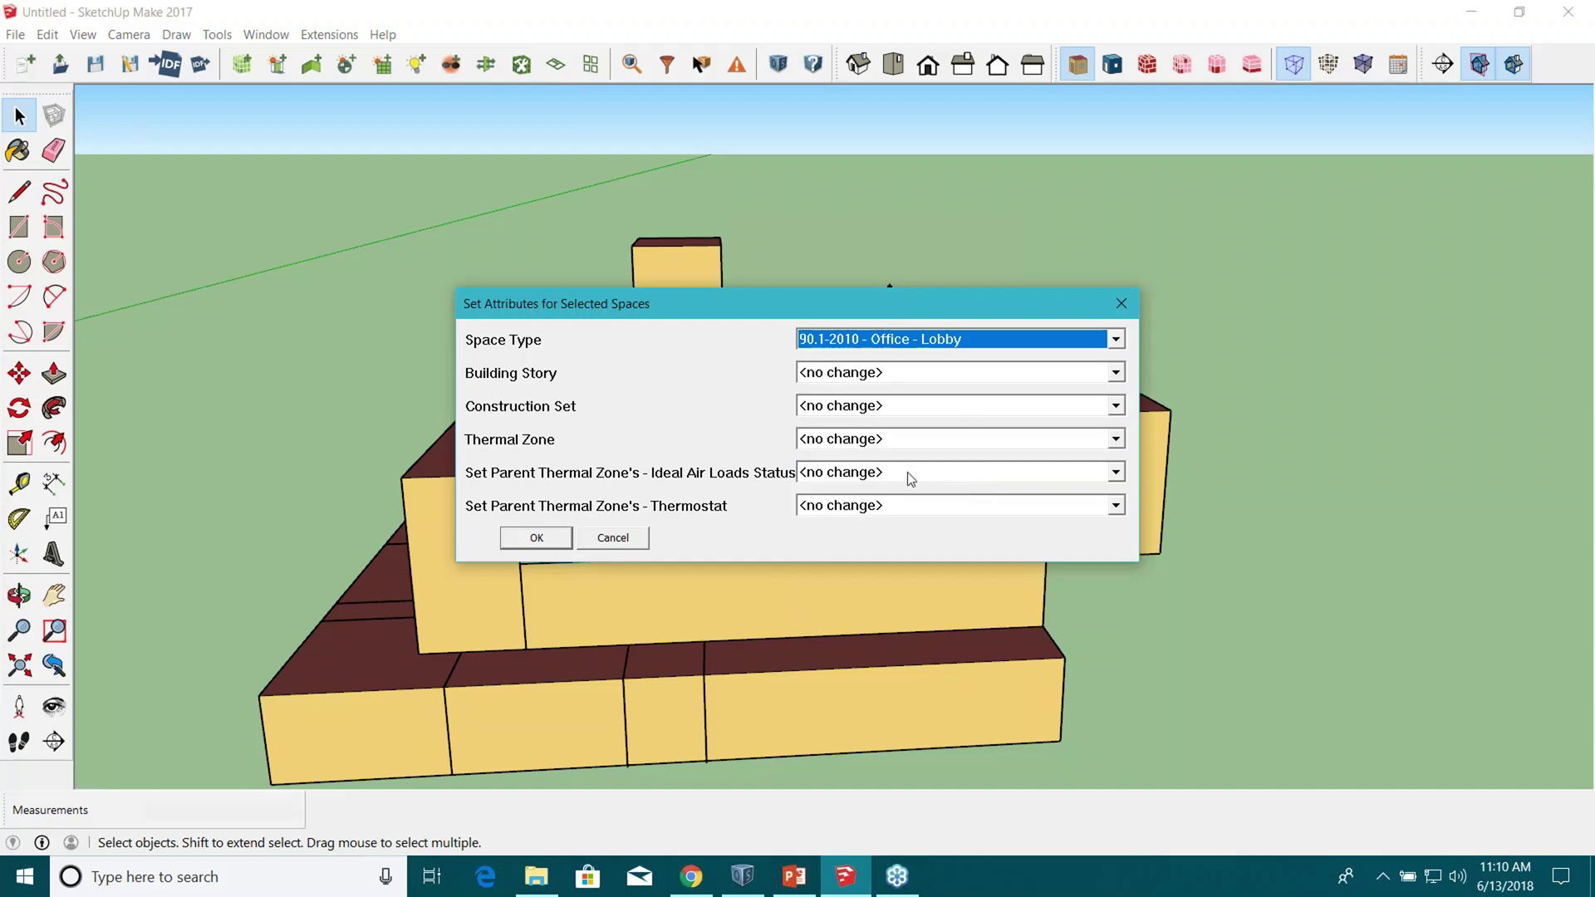
click(890, 507)
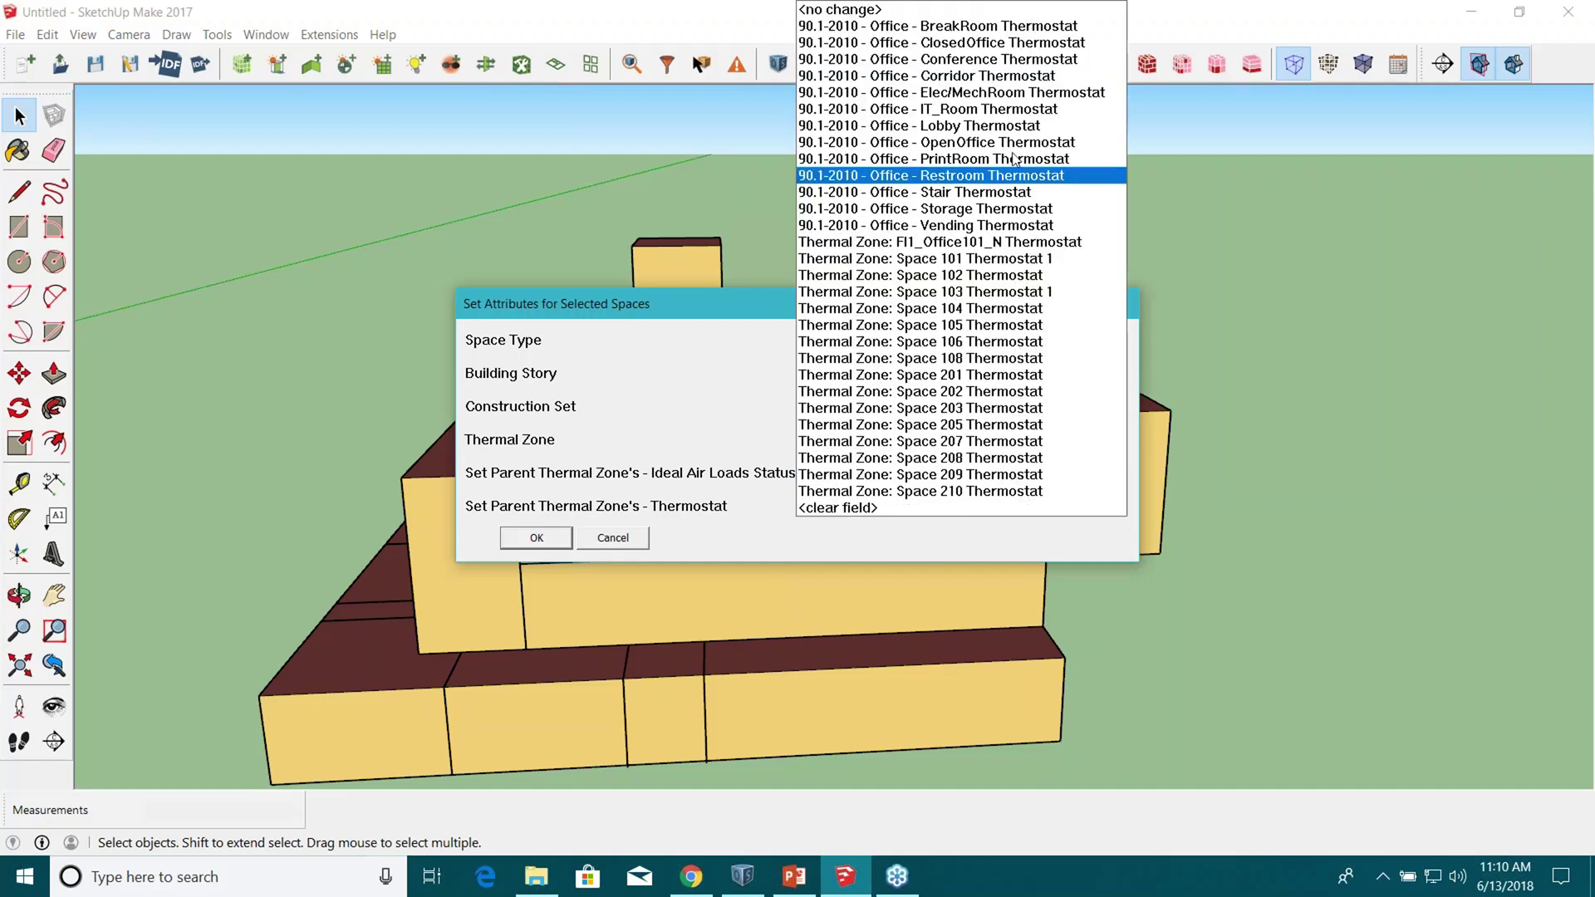
click(1016, 143)
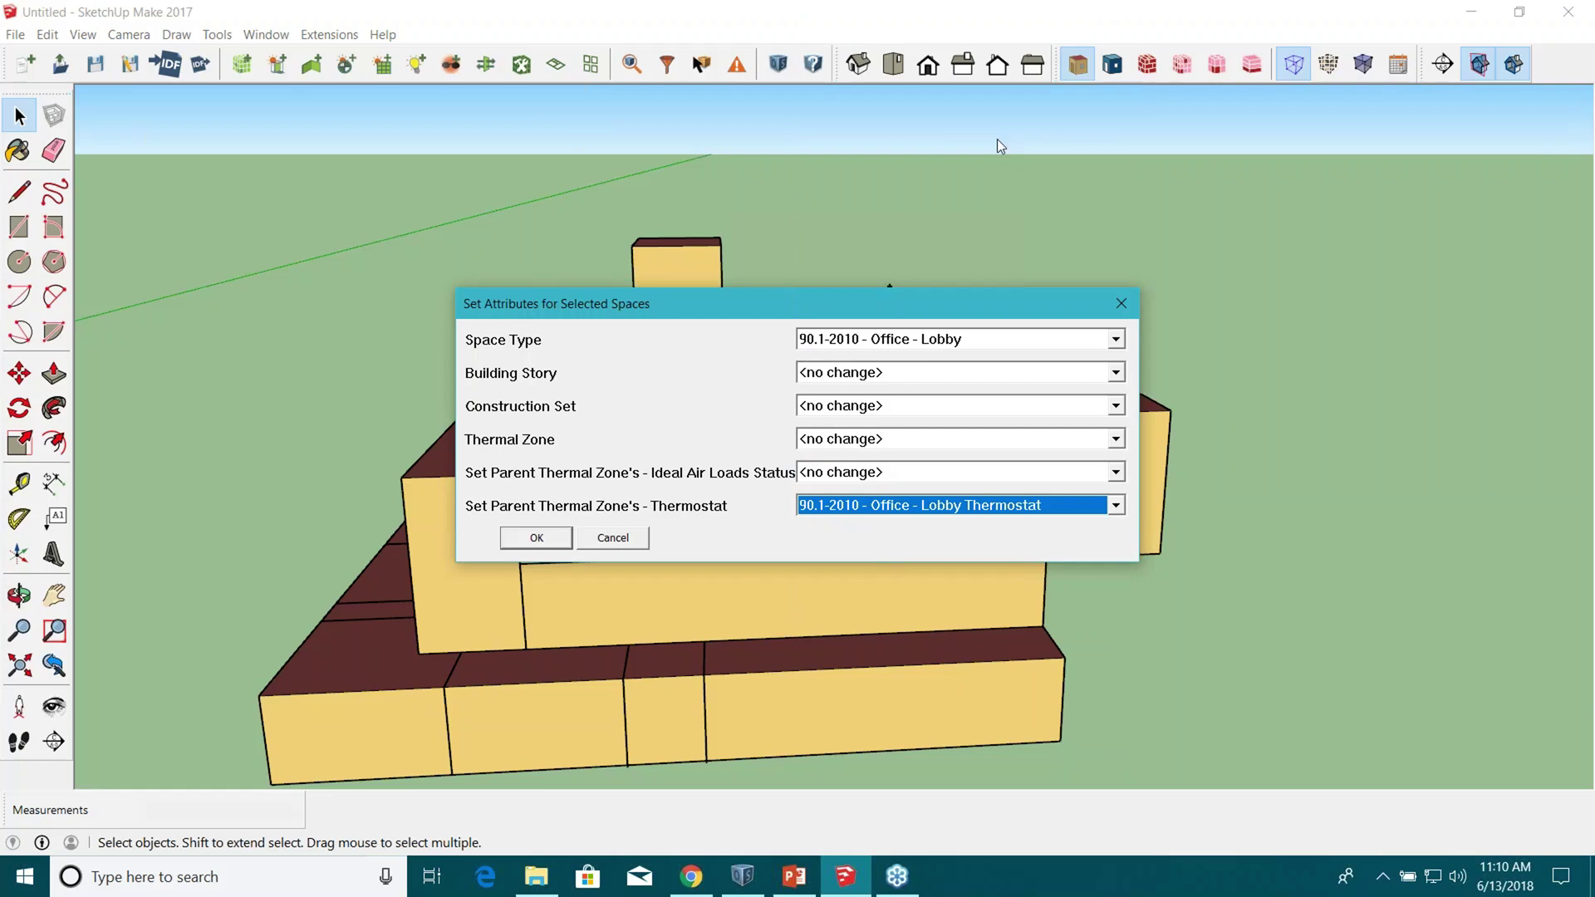
click(536, 538)
Set the small rooftop box space to space type 90.1-2010 - Office - Storage with the 90.1-2010 - Office - Vending Thermostat.
middle_drag(975, 376, 897, 415)
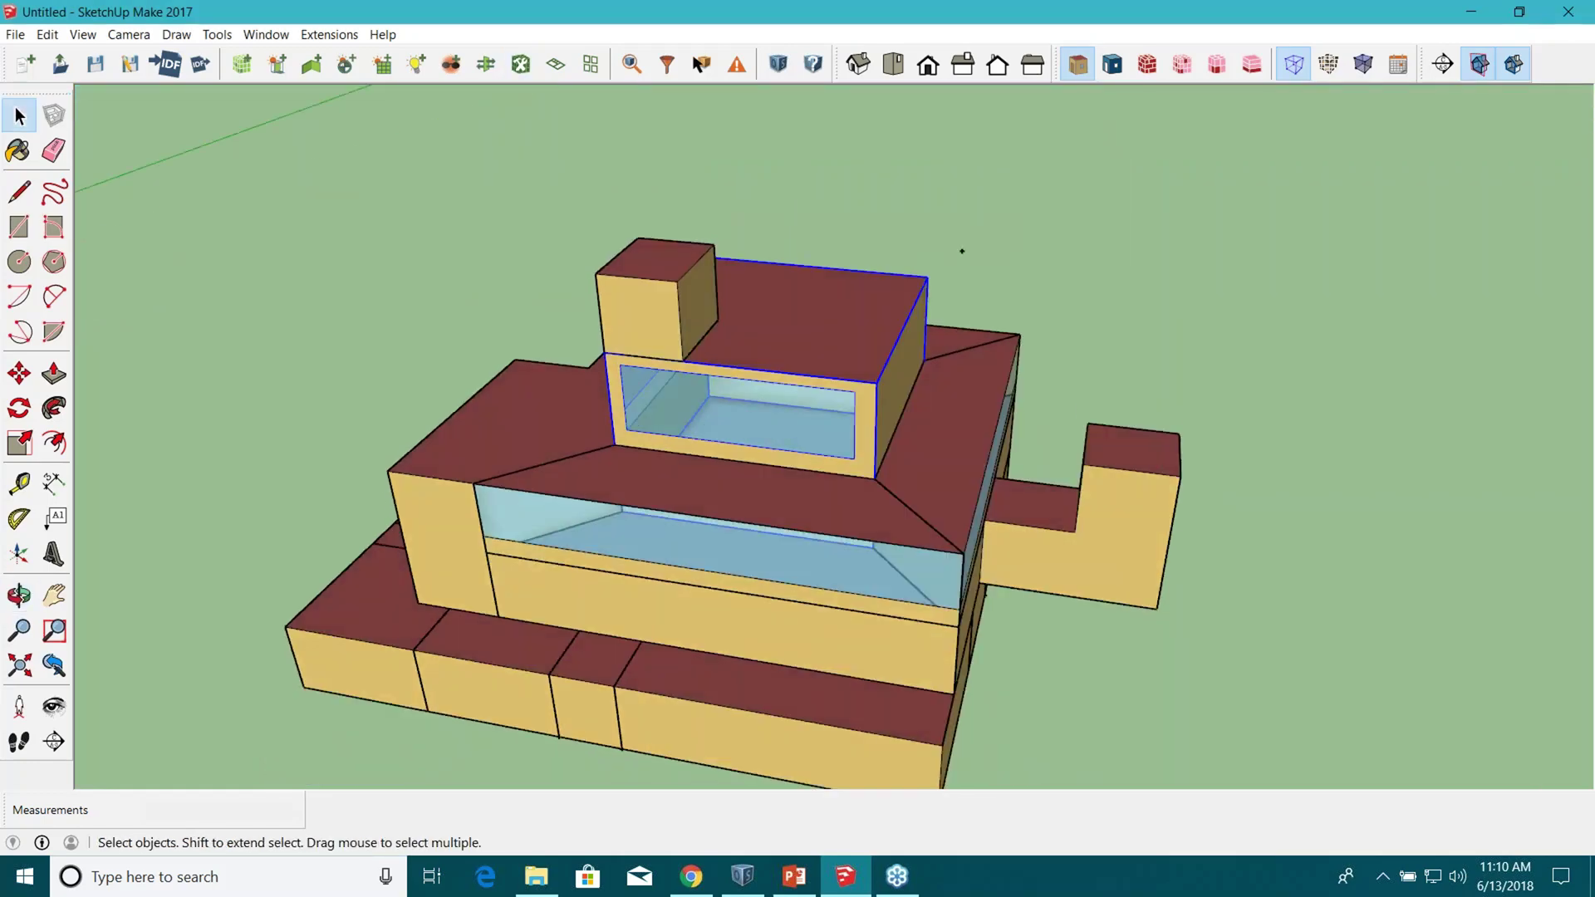
click(638, 301)
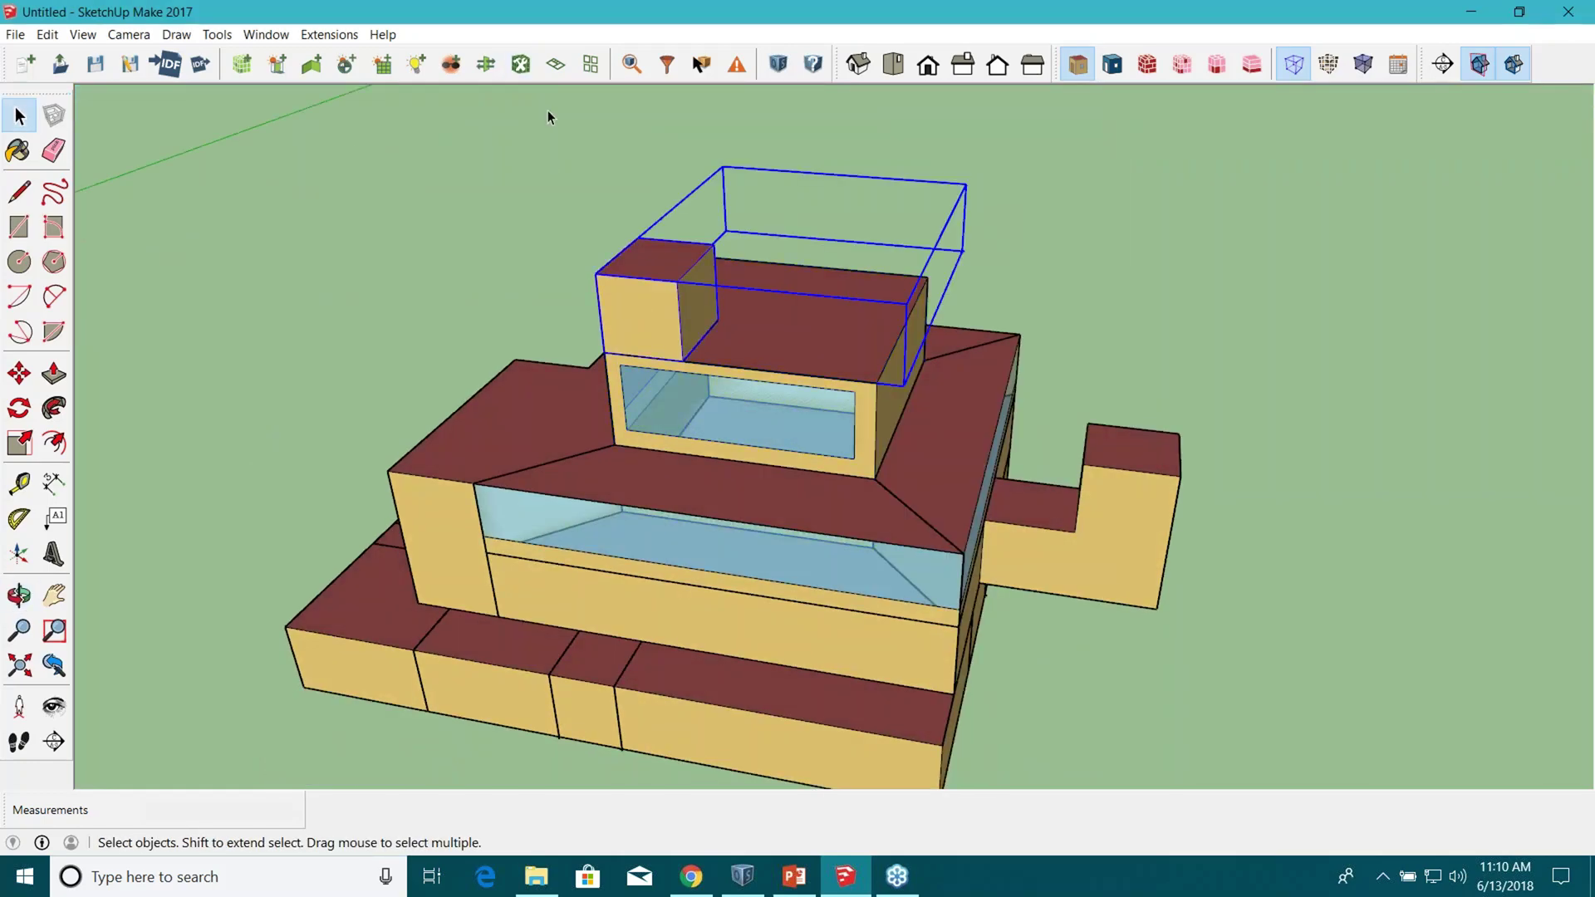
click(521, 65)
click(900, 339)
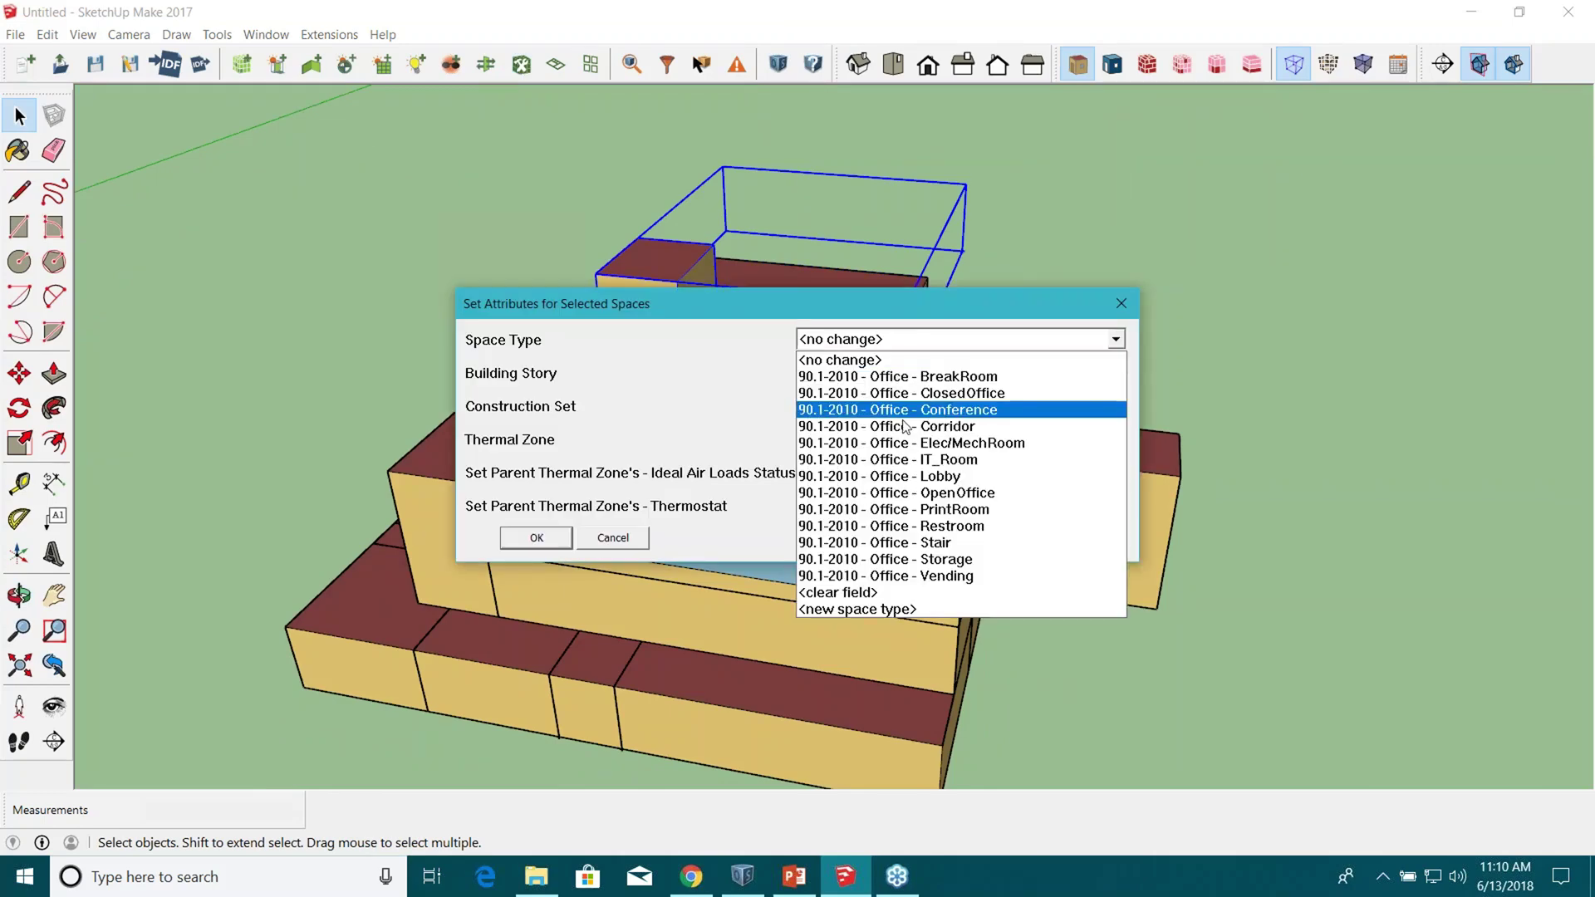
click(935, 559)
click(972, 505)
click(972, 511)
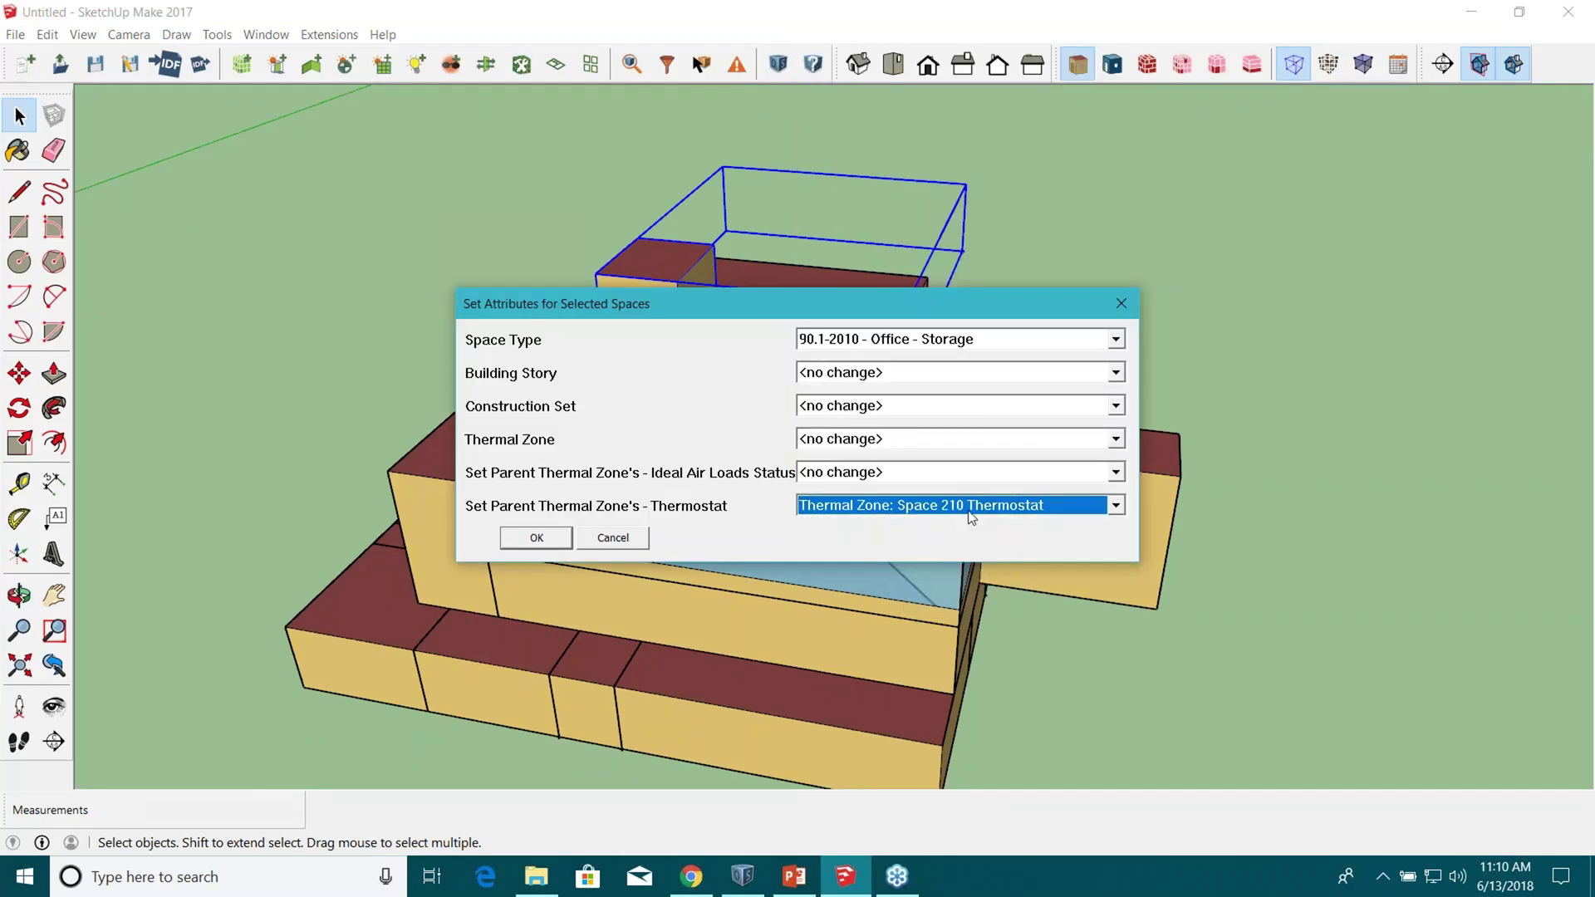
click(970, 515)
click(1020, 218)
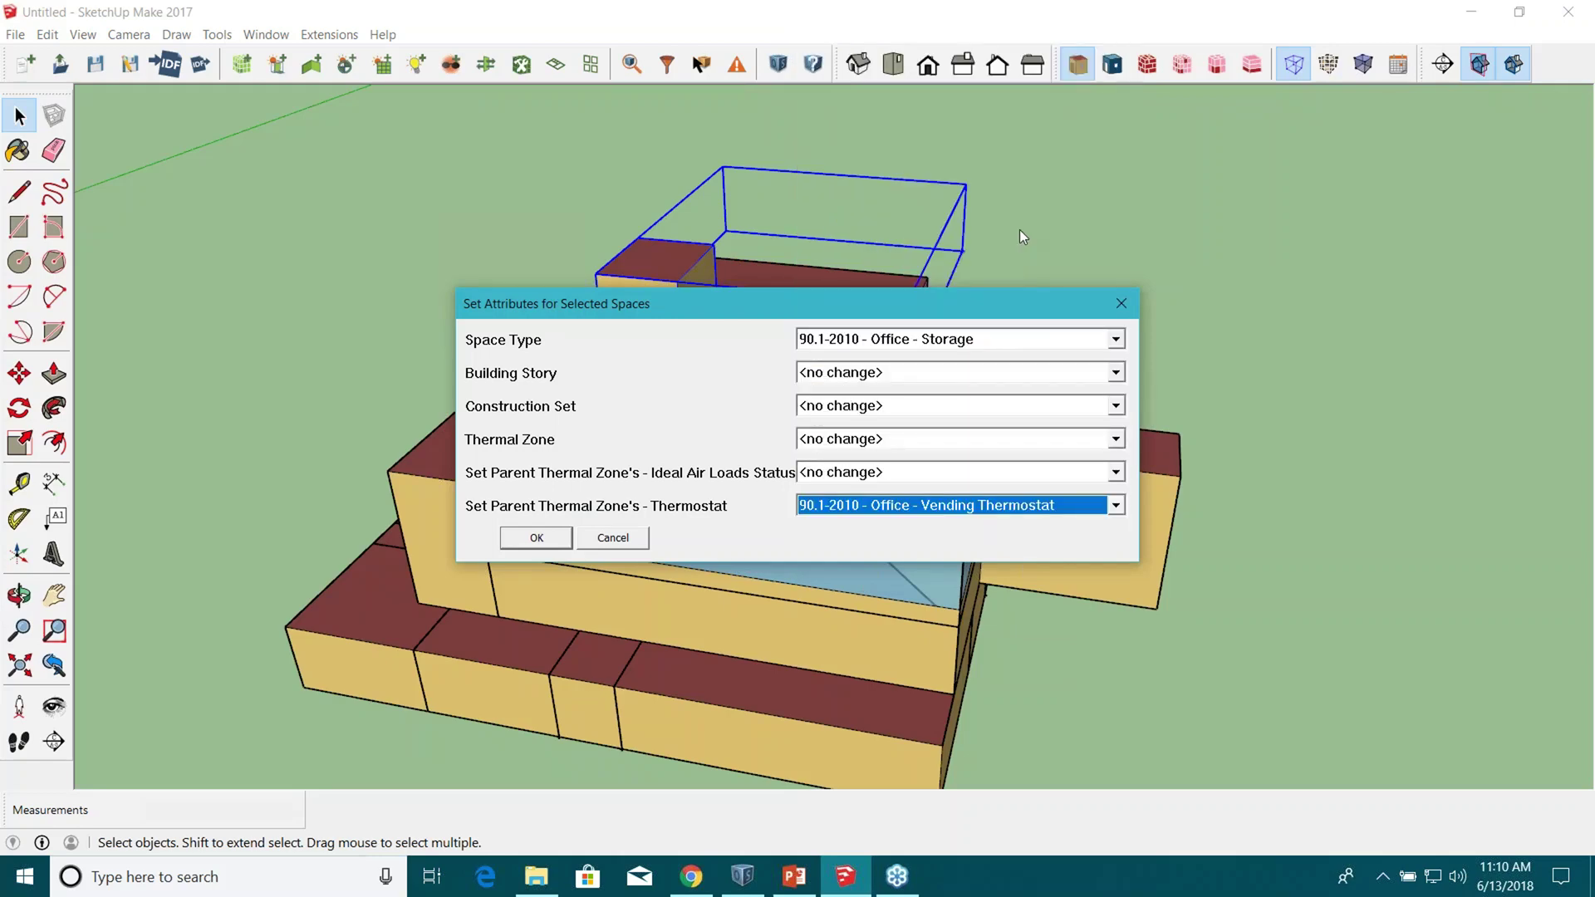
click(516, 542)
Render the whole building by space type and examine the colours assigned to its spaces.
scroll(437, 387, down, 5)
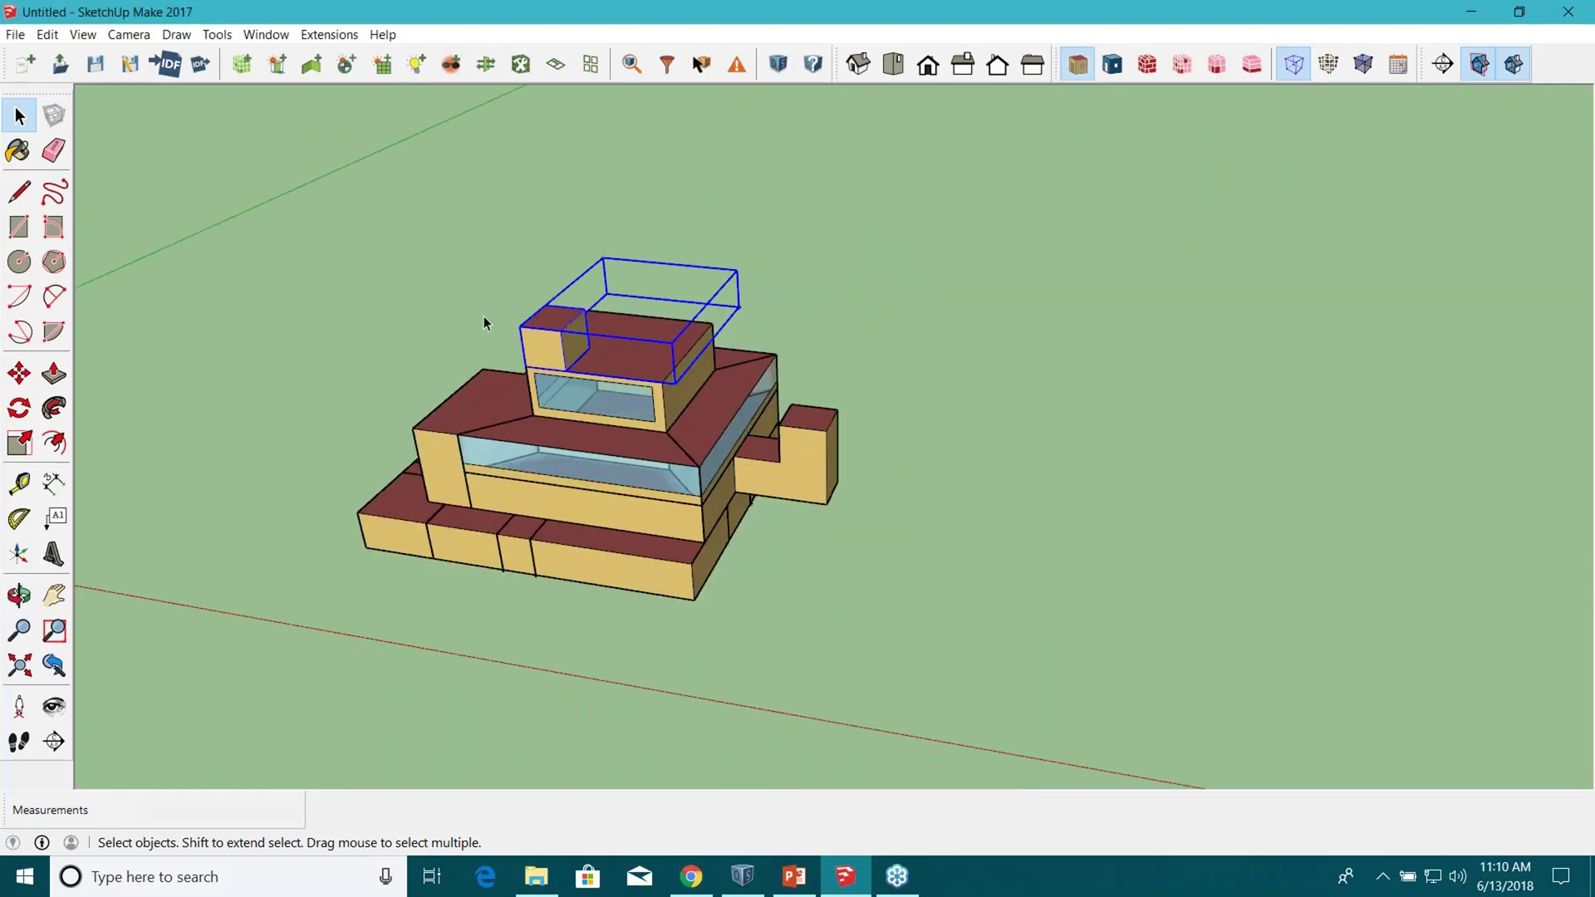
middle_drag(484, 316, 940, 258)
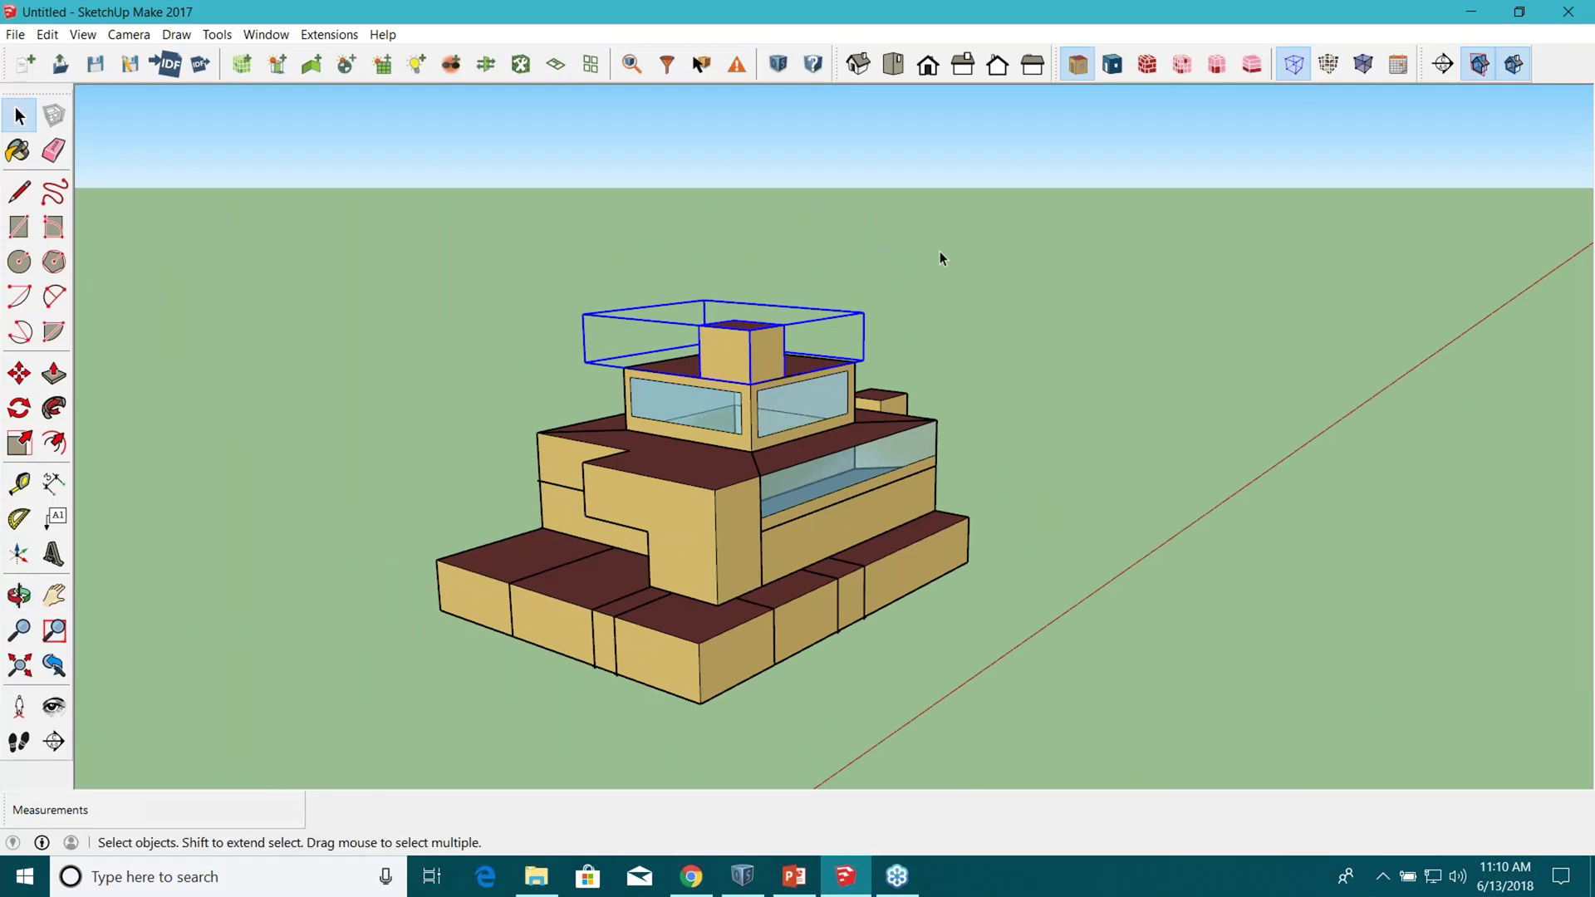
middle_drag(1000, 326, 1015, 263)
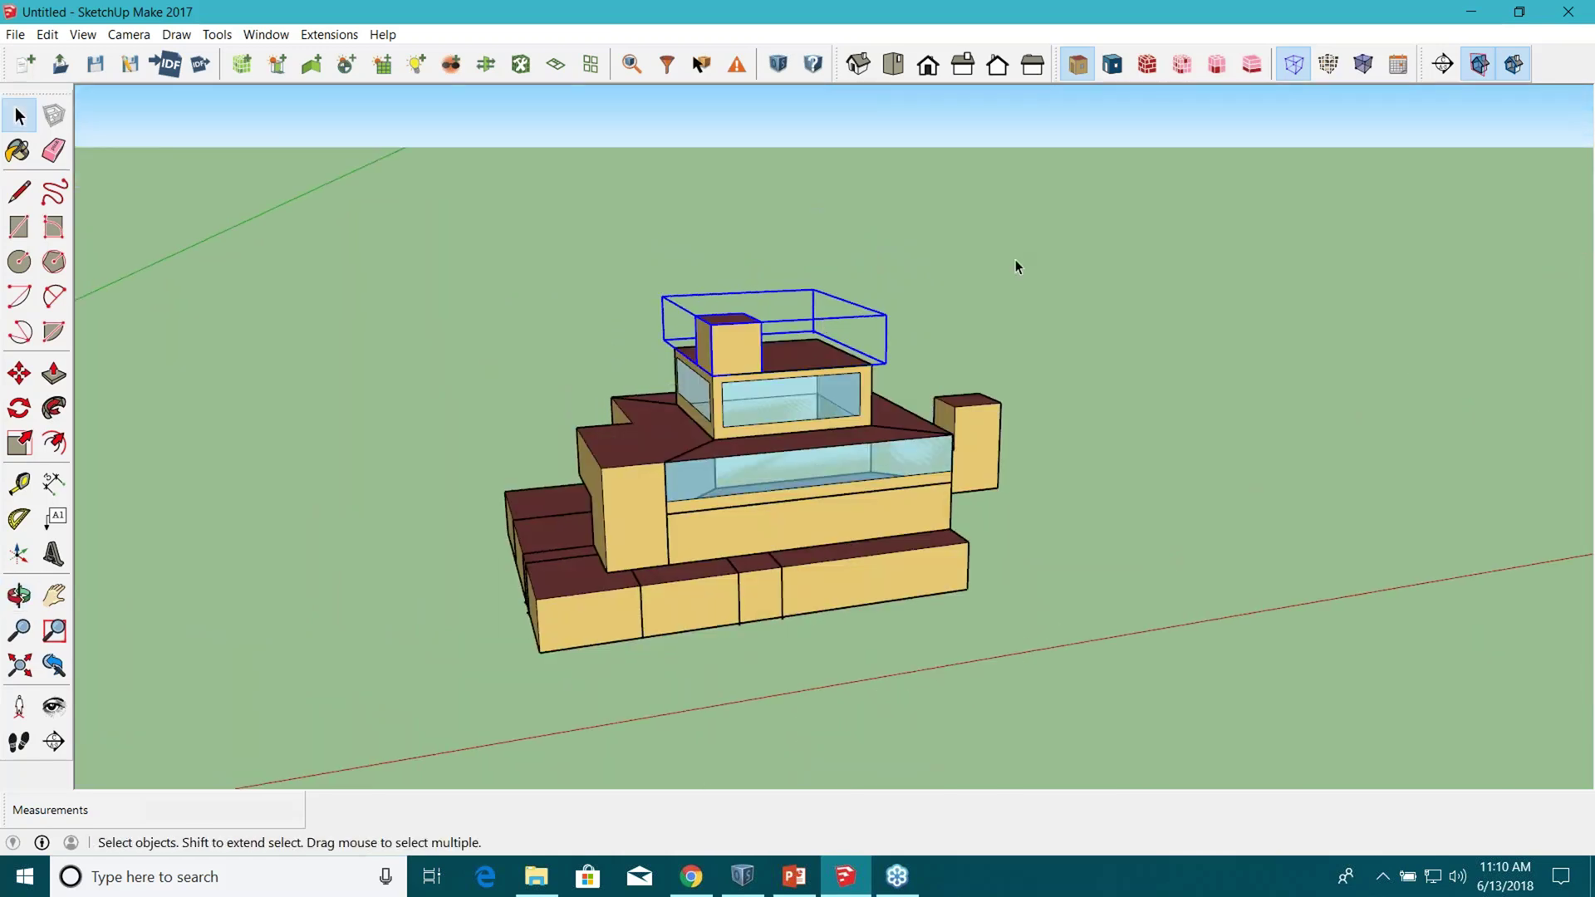
click(1180, 65)
middle_drag(776, 445, 686, 431)
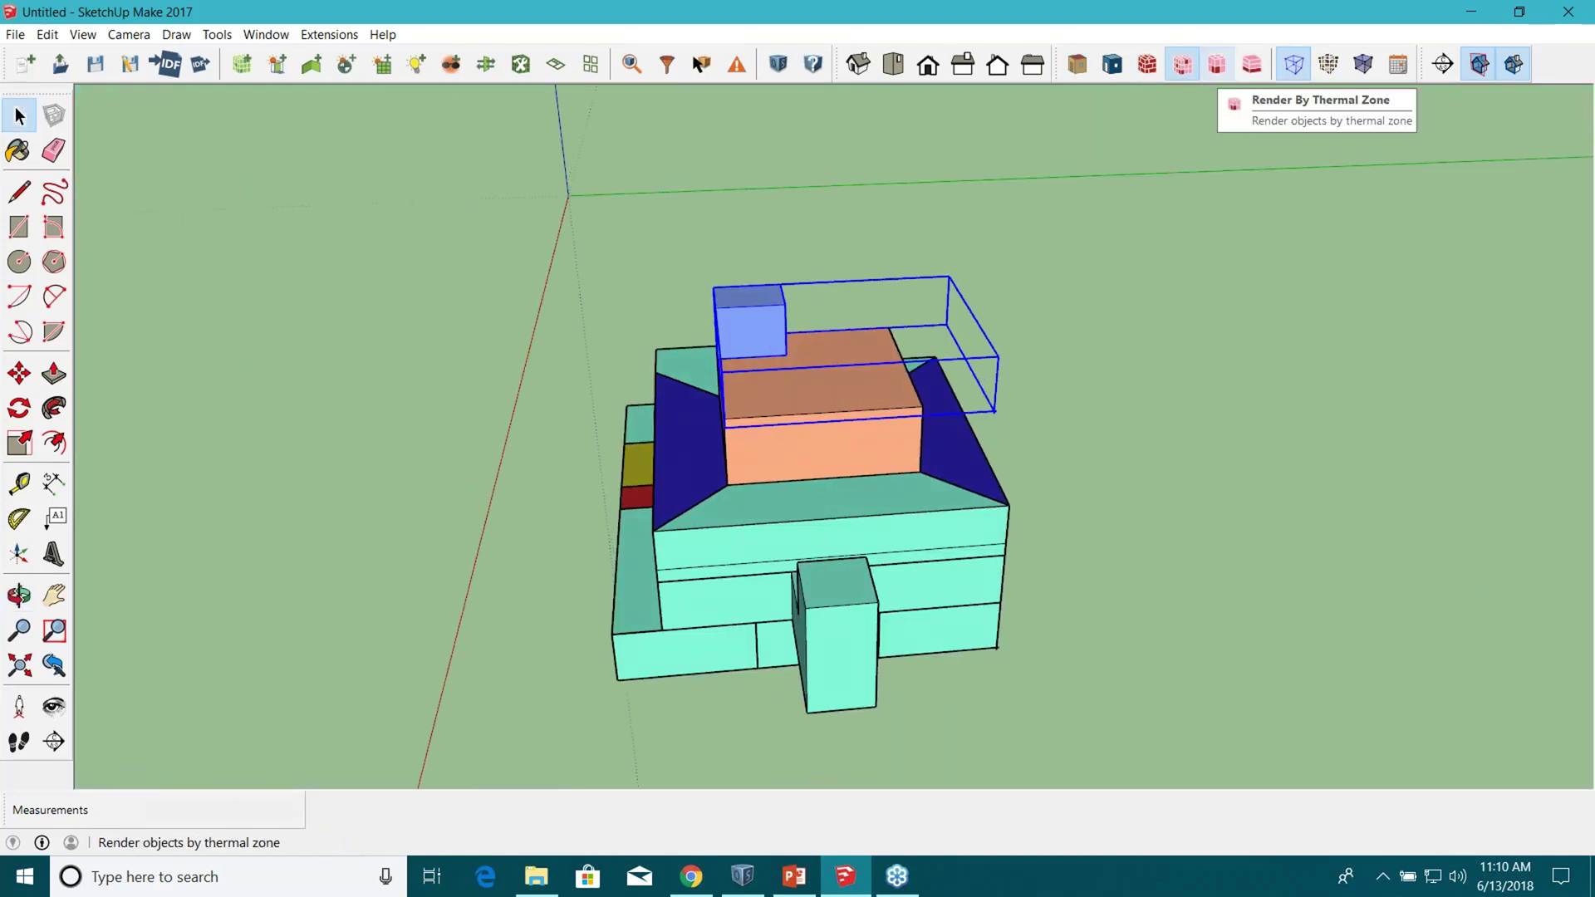